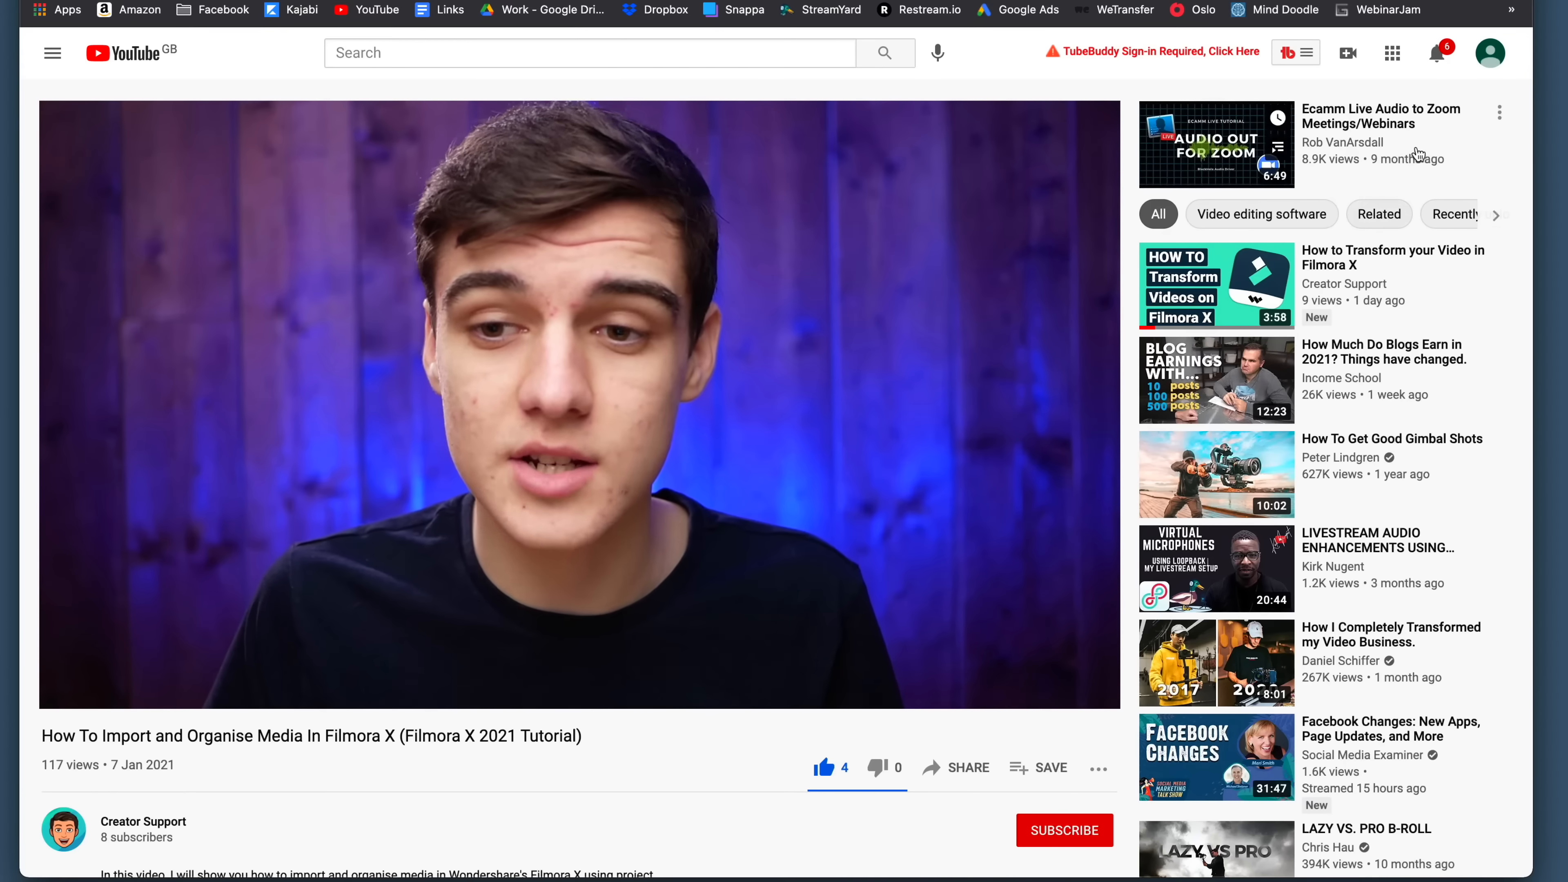
Set the YouTube appearance to the light theme.
click(1490, 56)
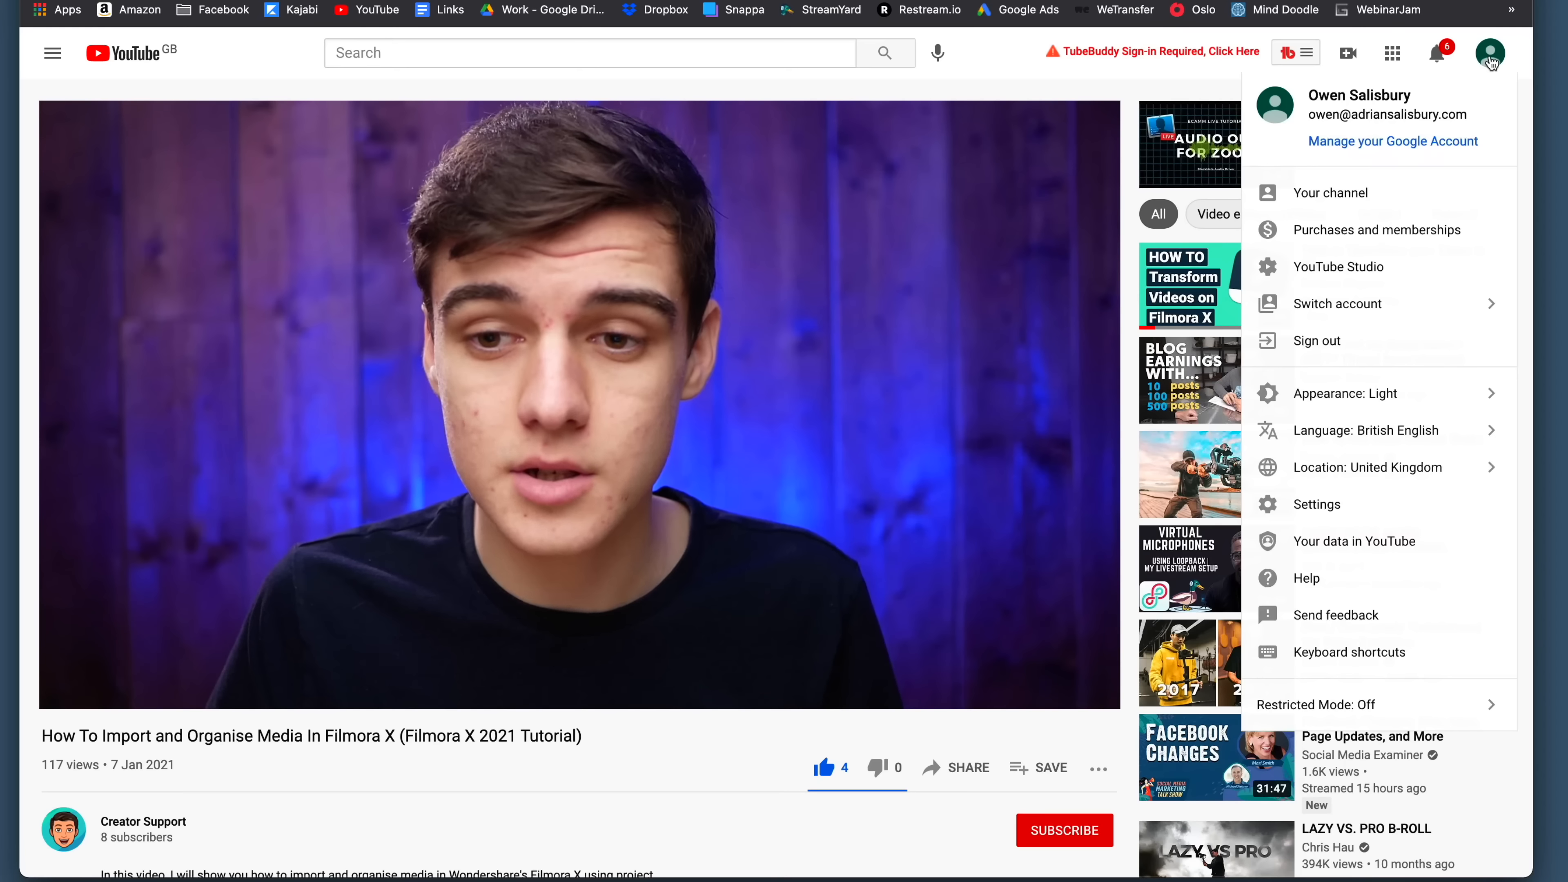
click(1424, 407)
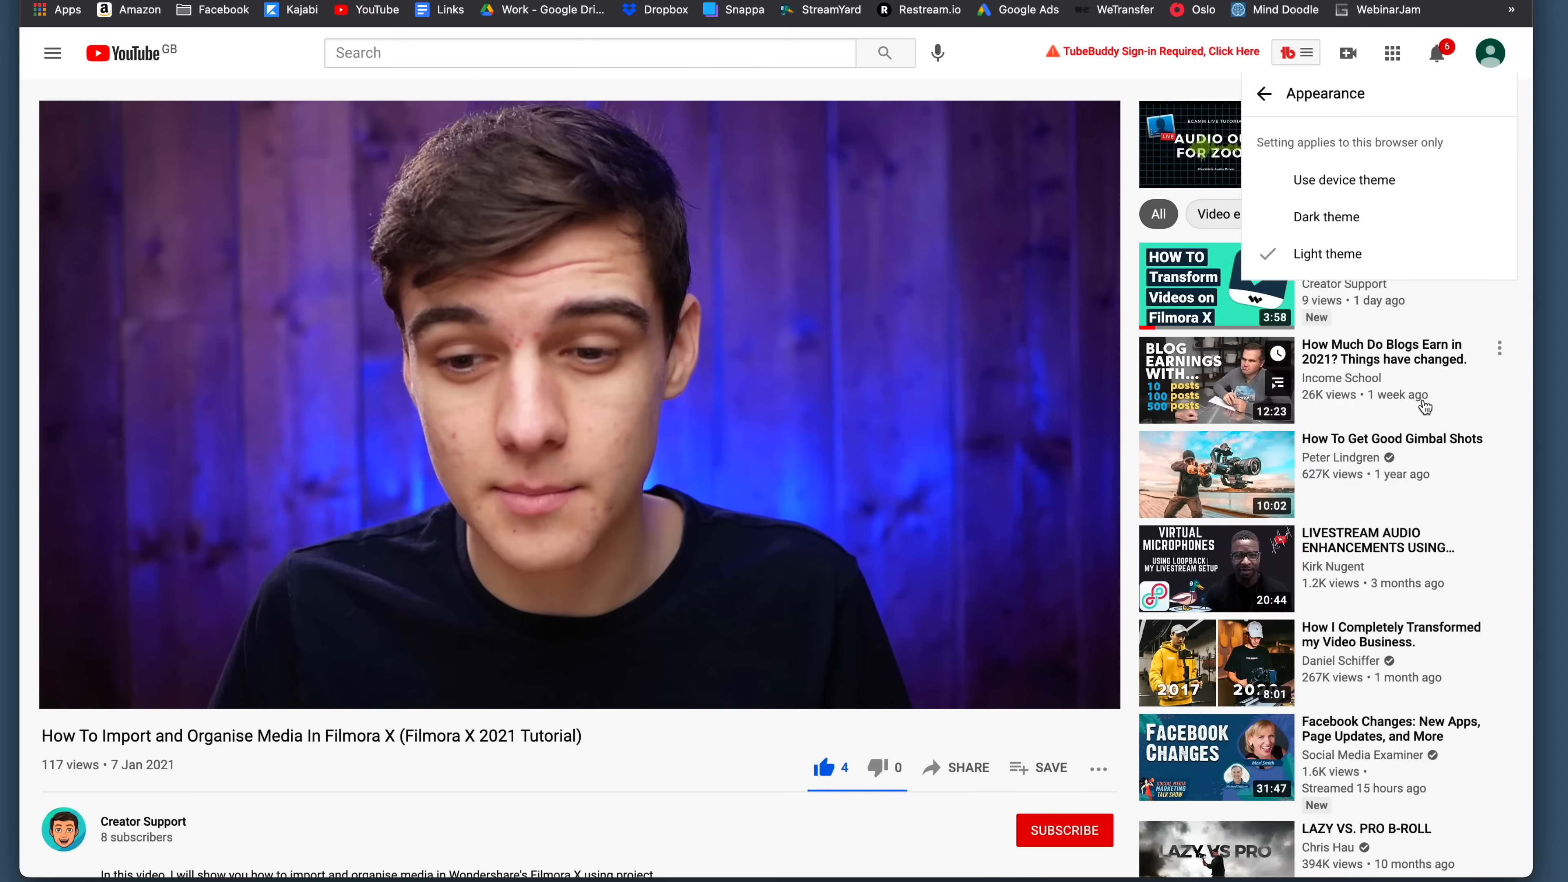
click(1320, 256)
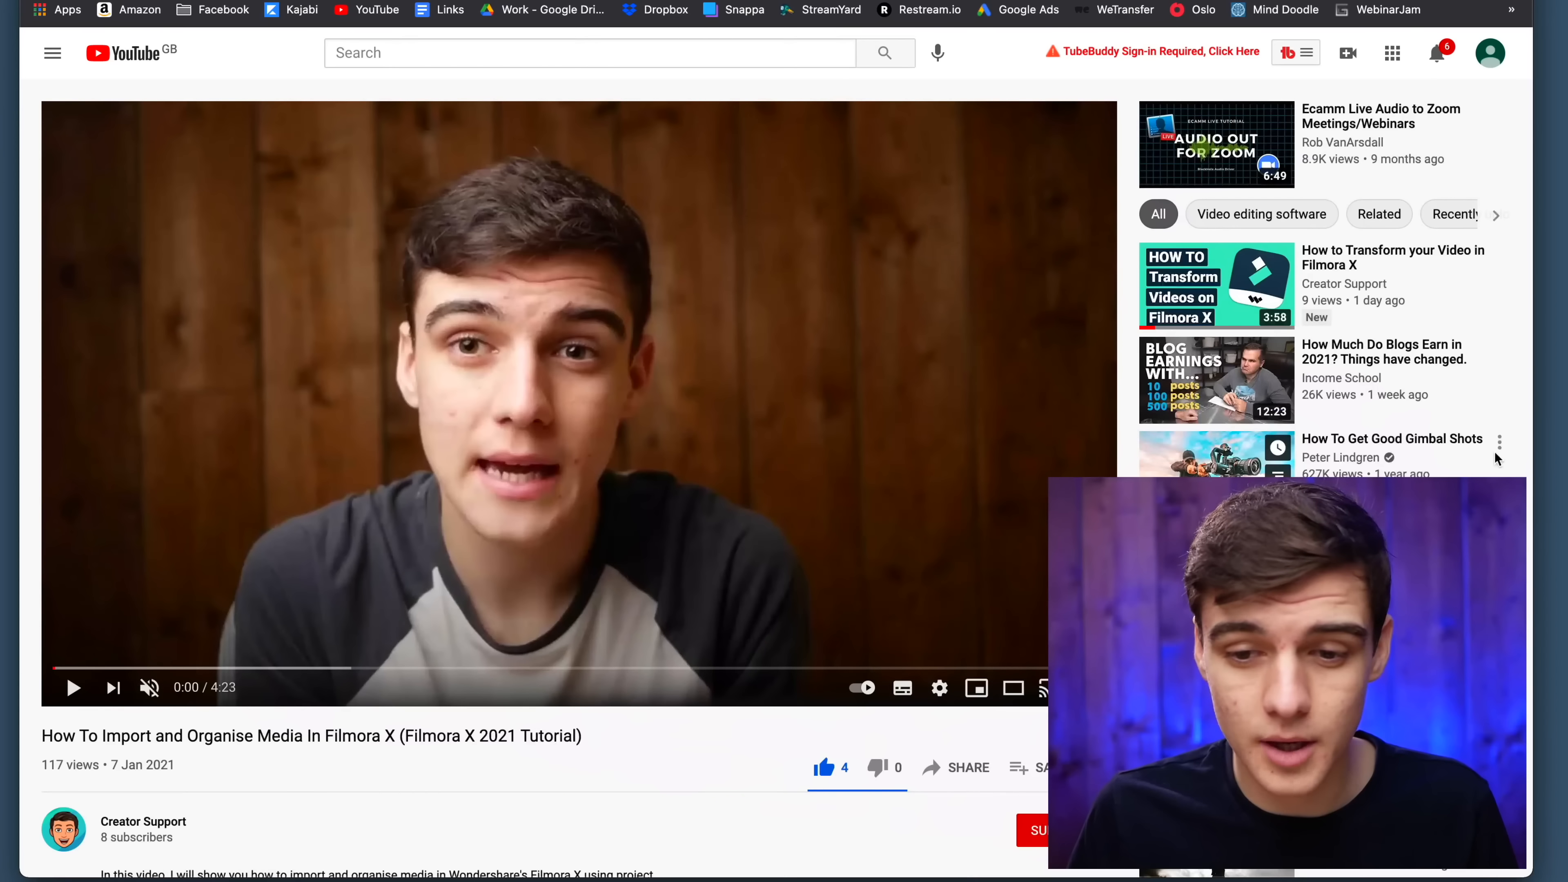
Narrow the browser window and capture a screenshot of the Creator Support channel bar with its Subscribe button.
drag(1532, 430, 1173, 440)
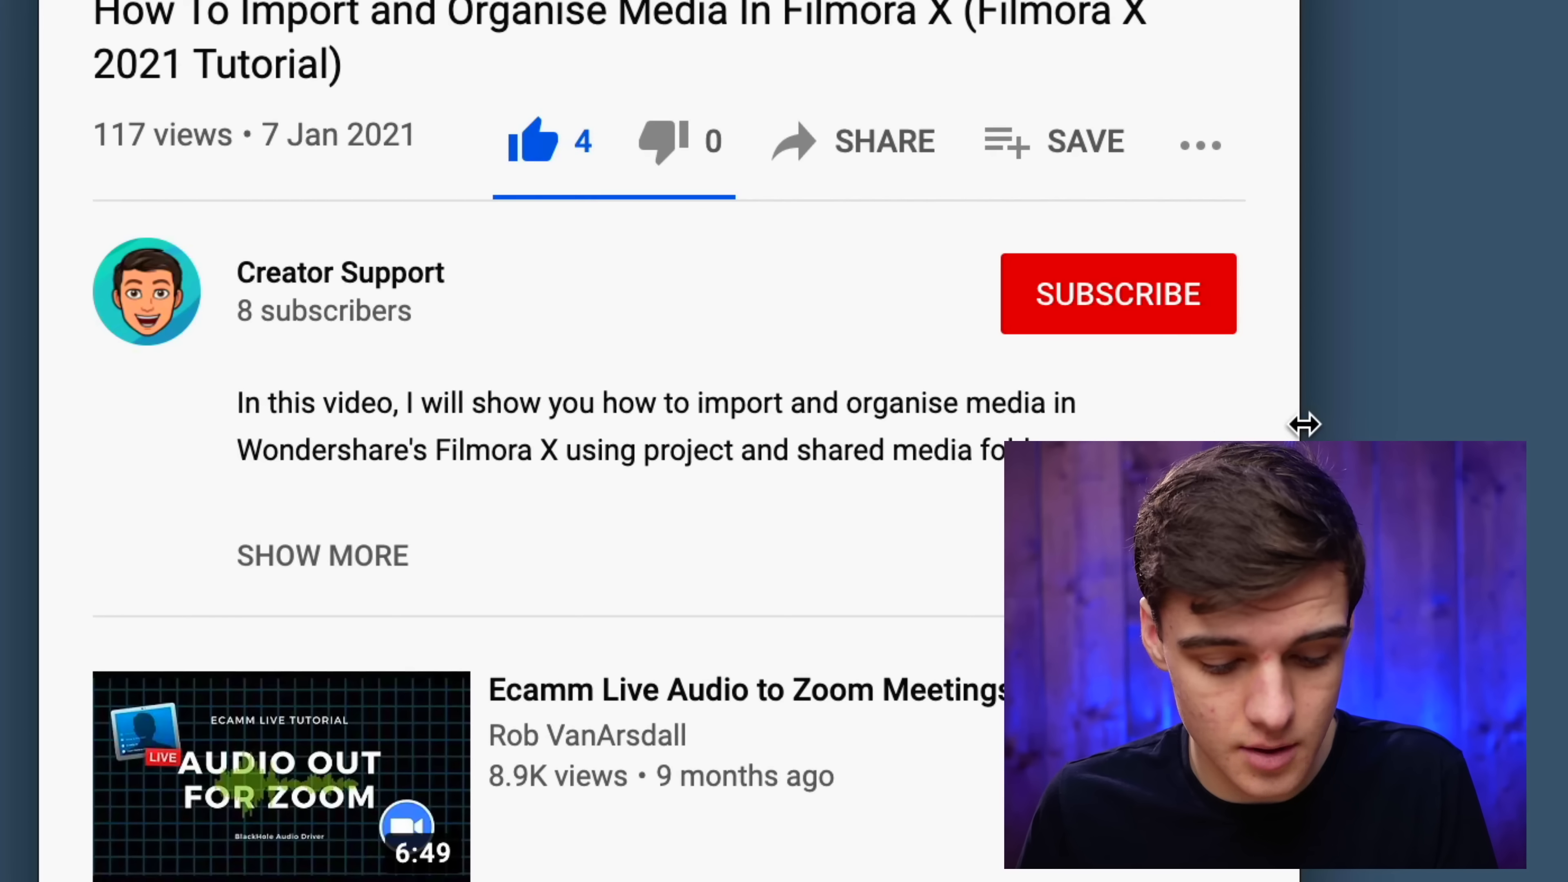
key(super+shift+4)
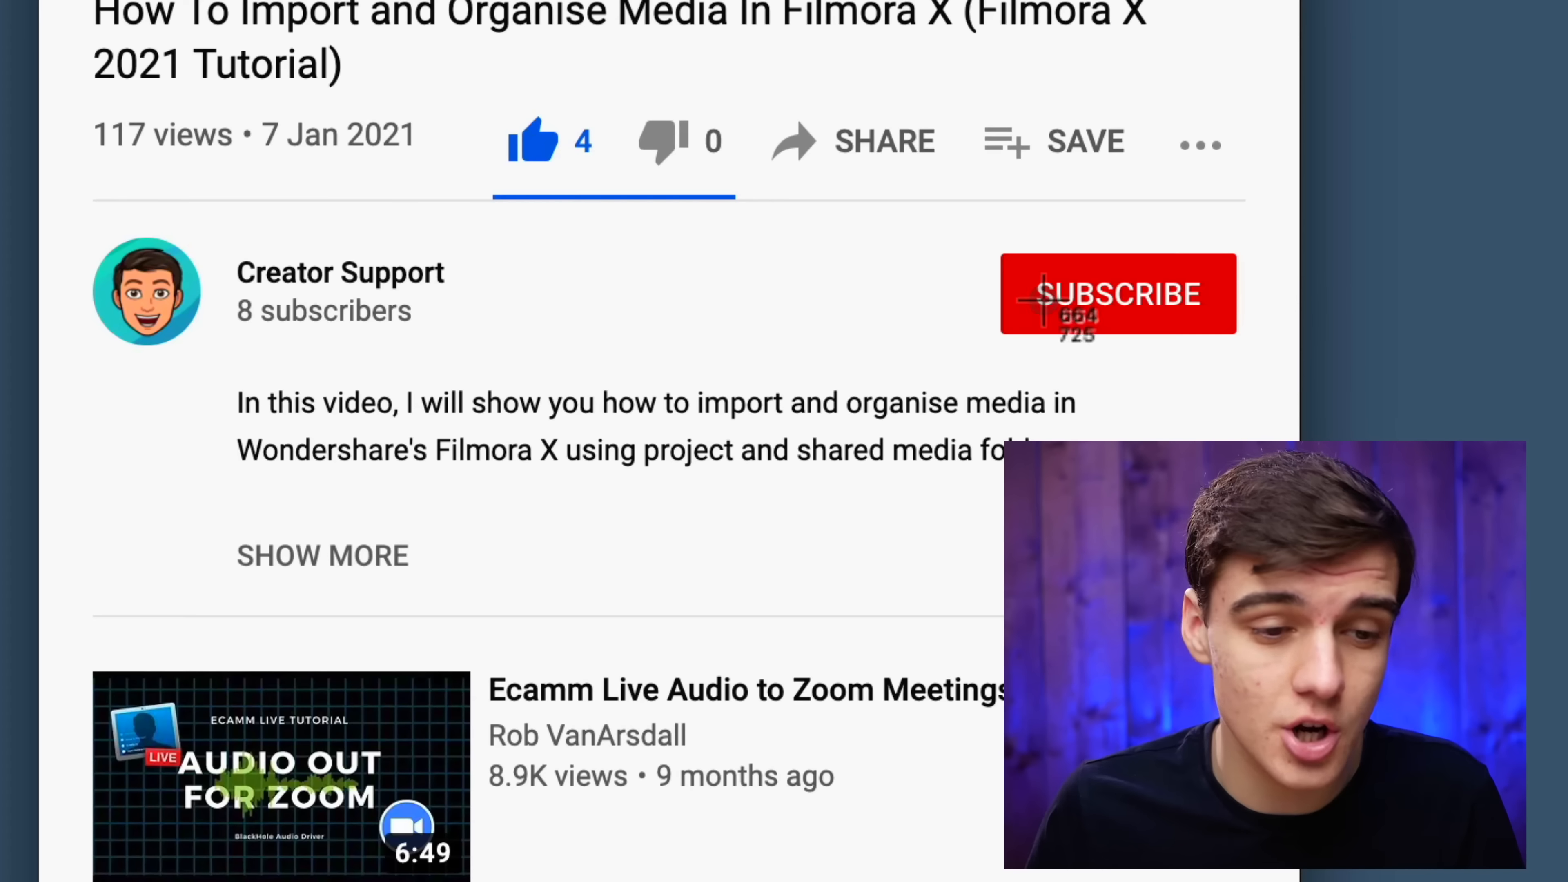
drag(69, 224, 1270, 363)
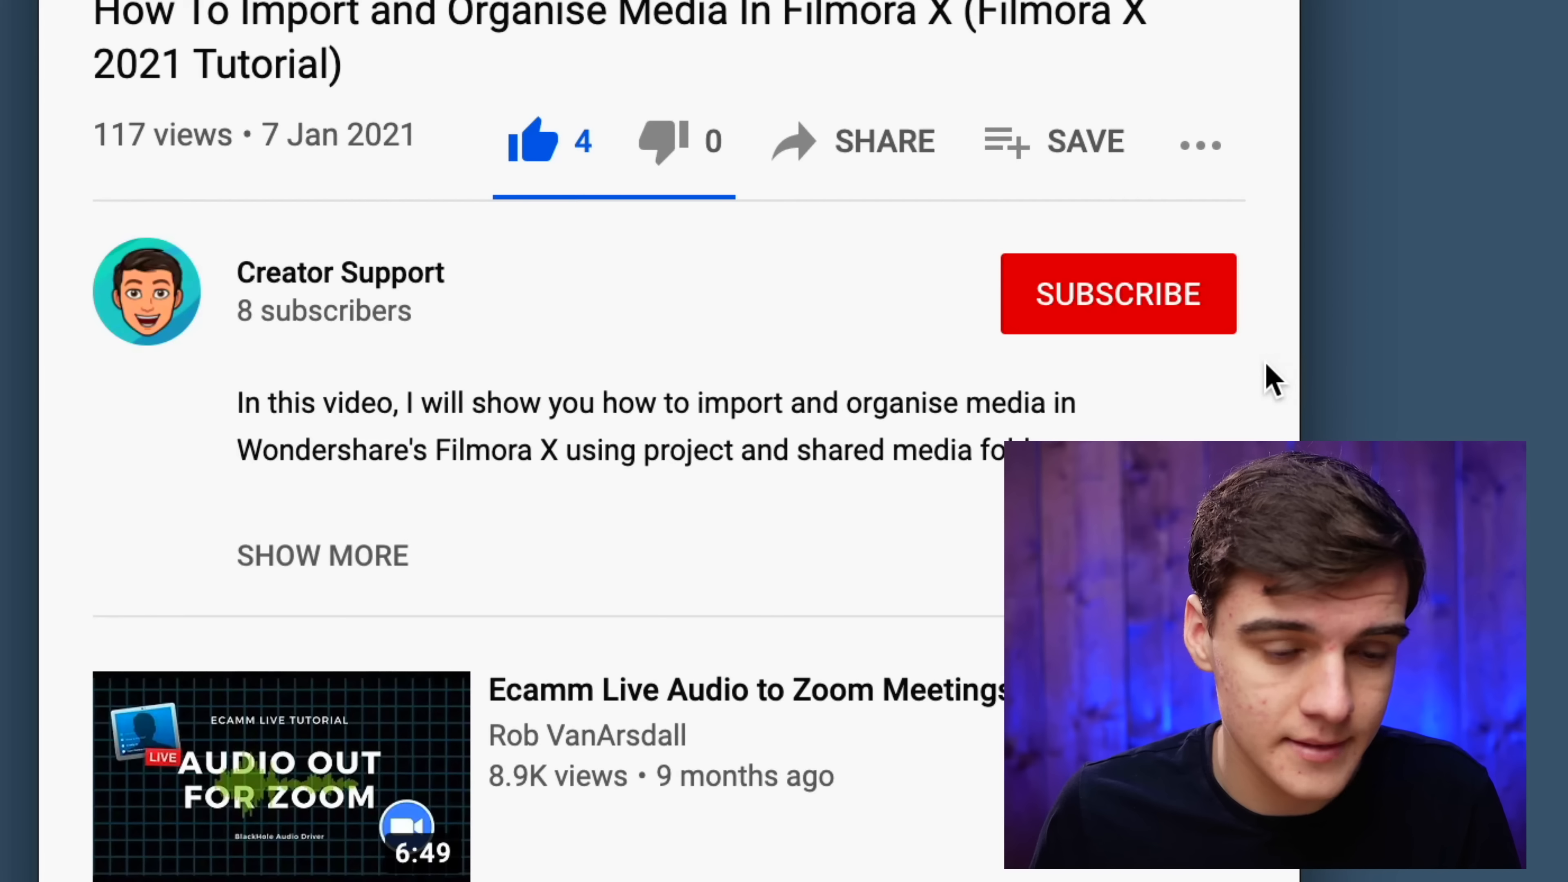
Subscribe to the Creator Support channel and capture a screenshot of the channel bar in its subscribed state.
click(1180, 314)
key(super+shift+4)
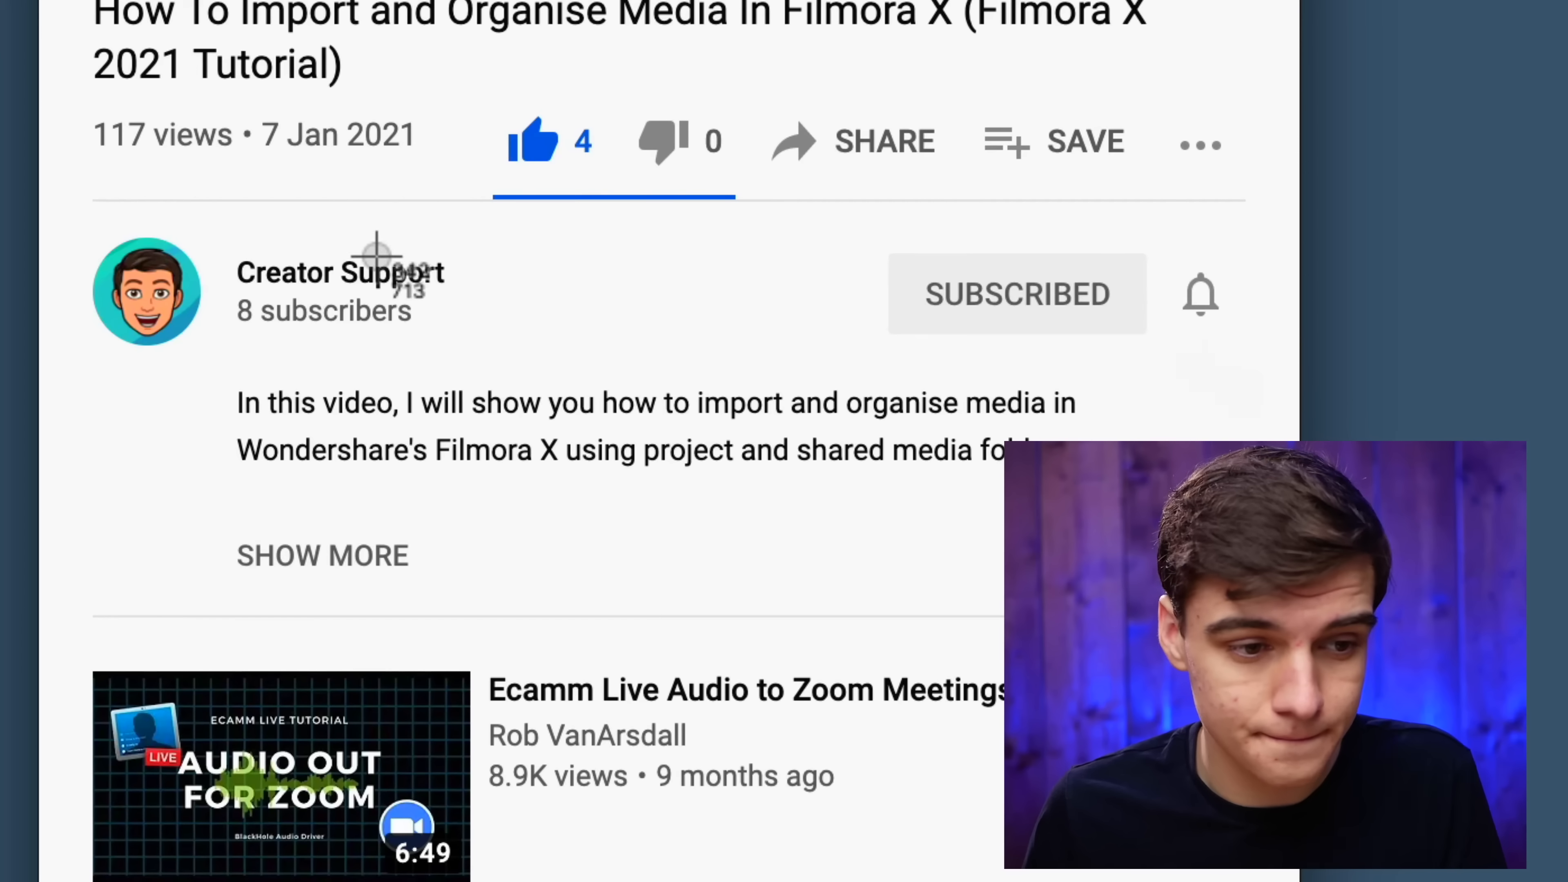
drag(63, 228, 1269, 364)
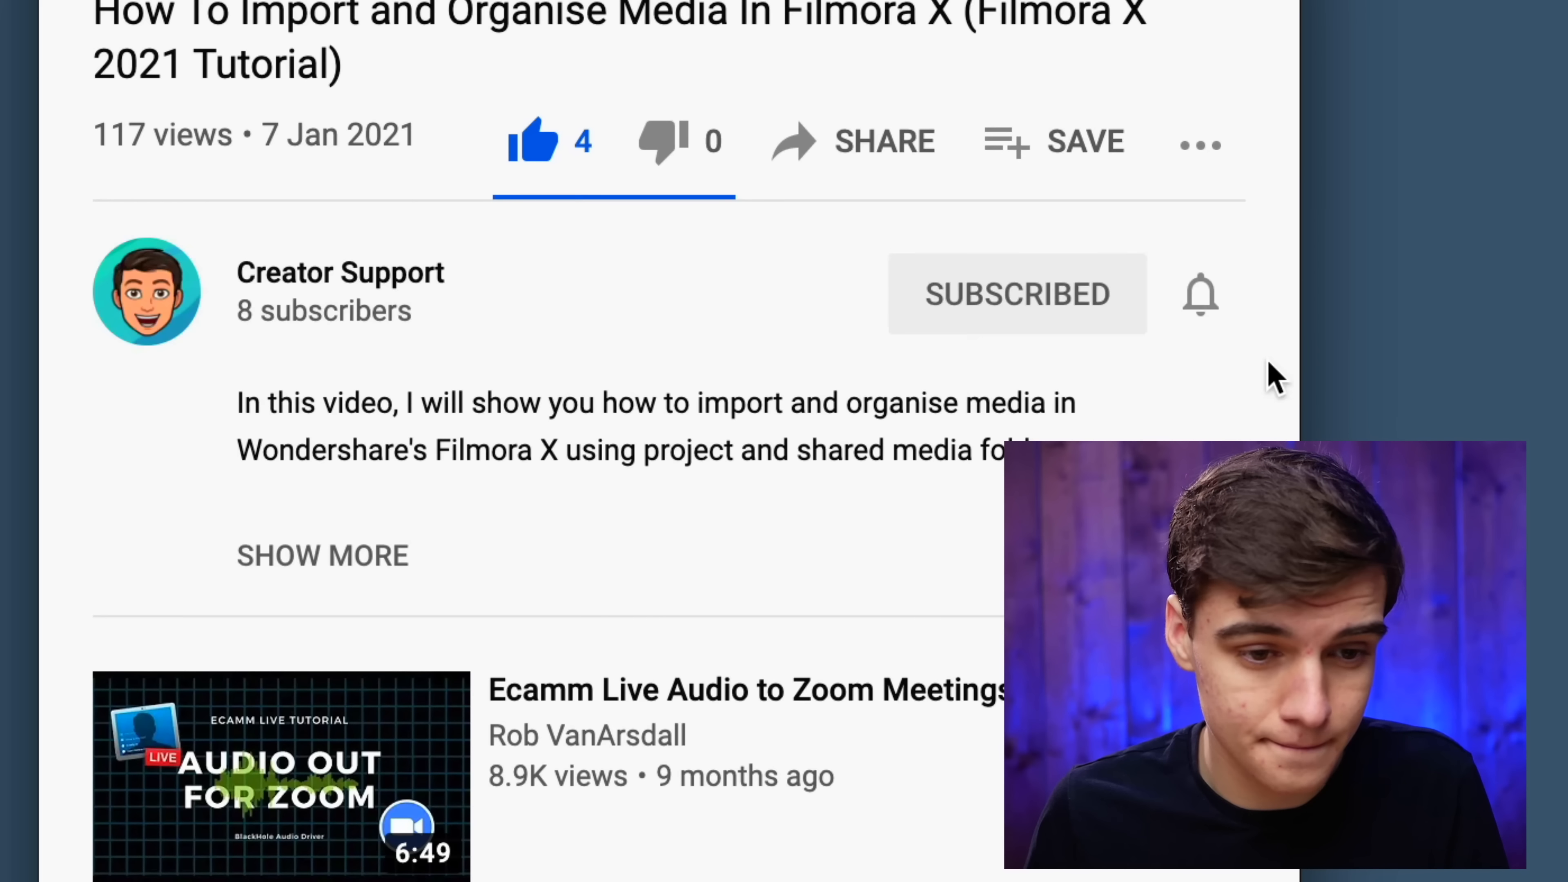
Turn on all notifications for the channel and capture a screenshot of the channel bar with the ringing bell.
click(1200, 308)
click(1000, 398)
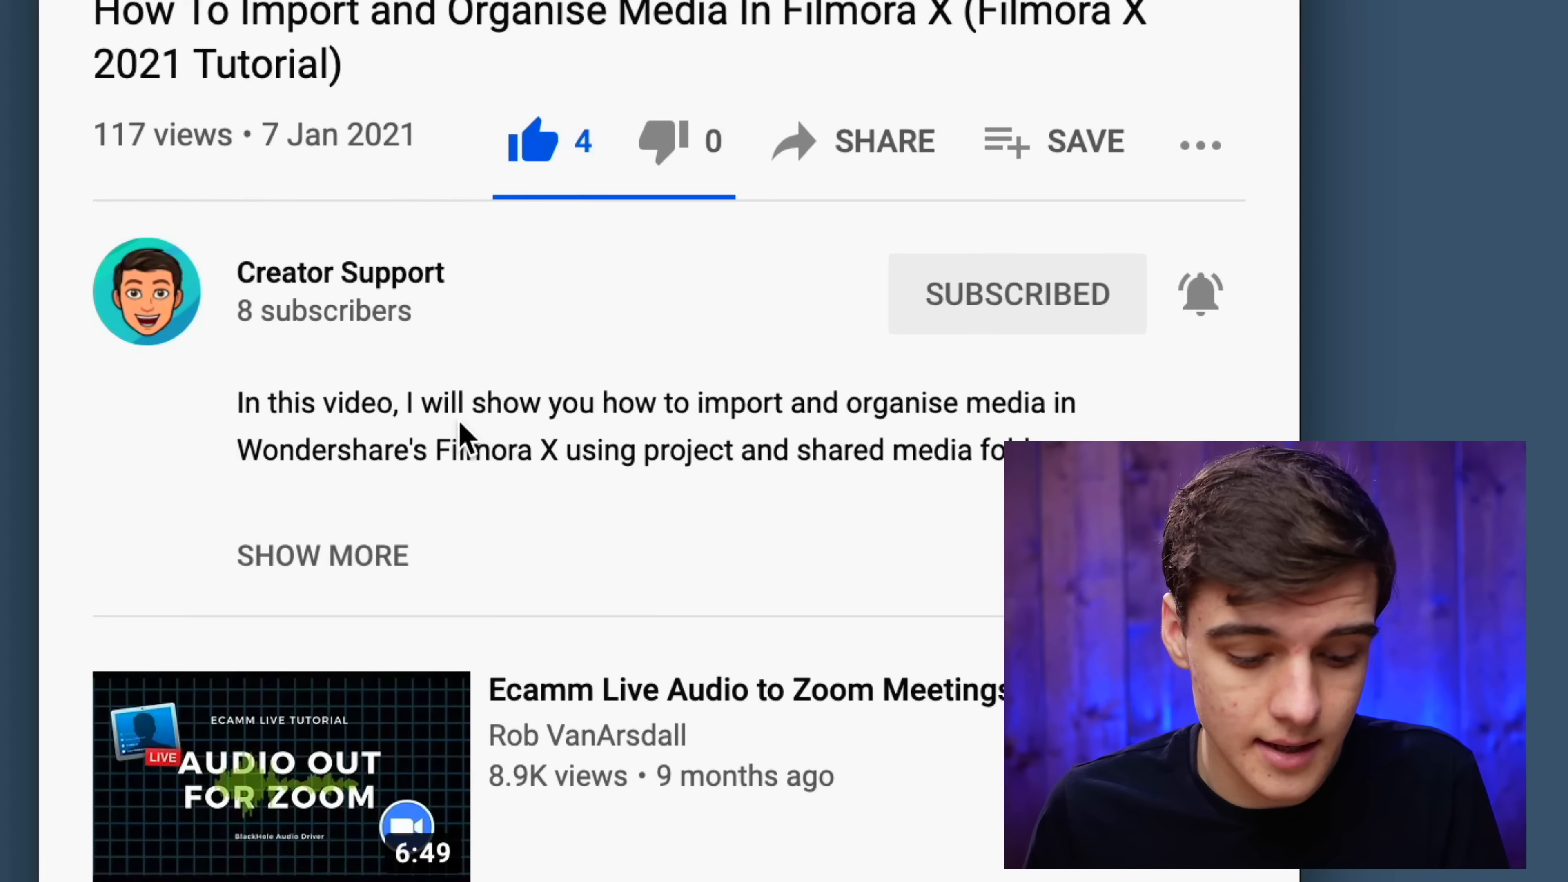
key(super+shift+4)
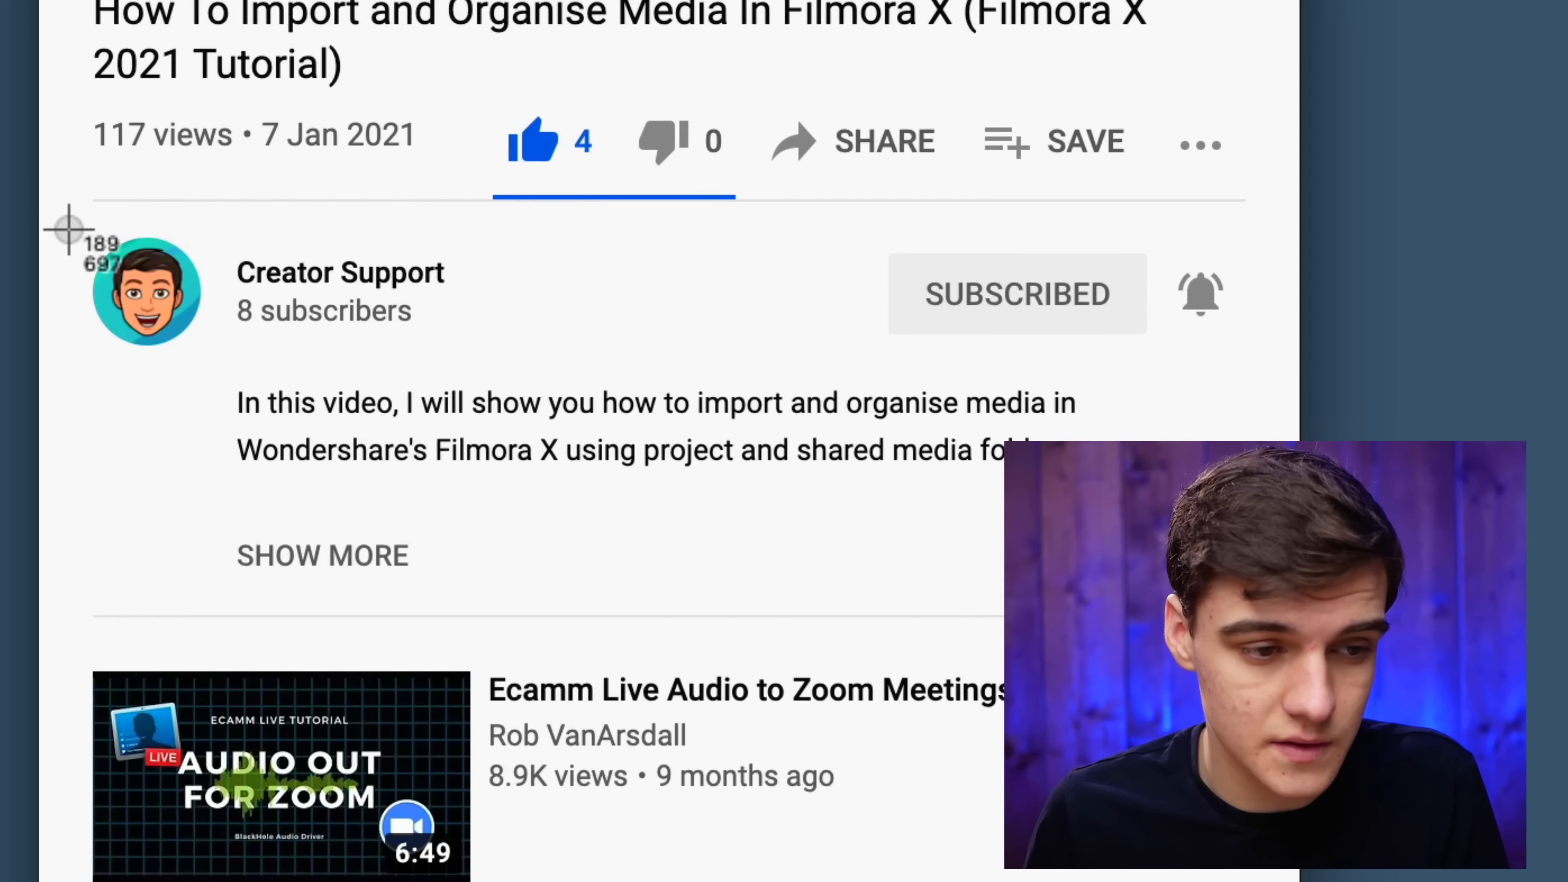
drag(68, 228, 1270, 371)
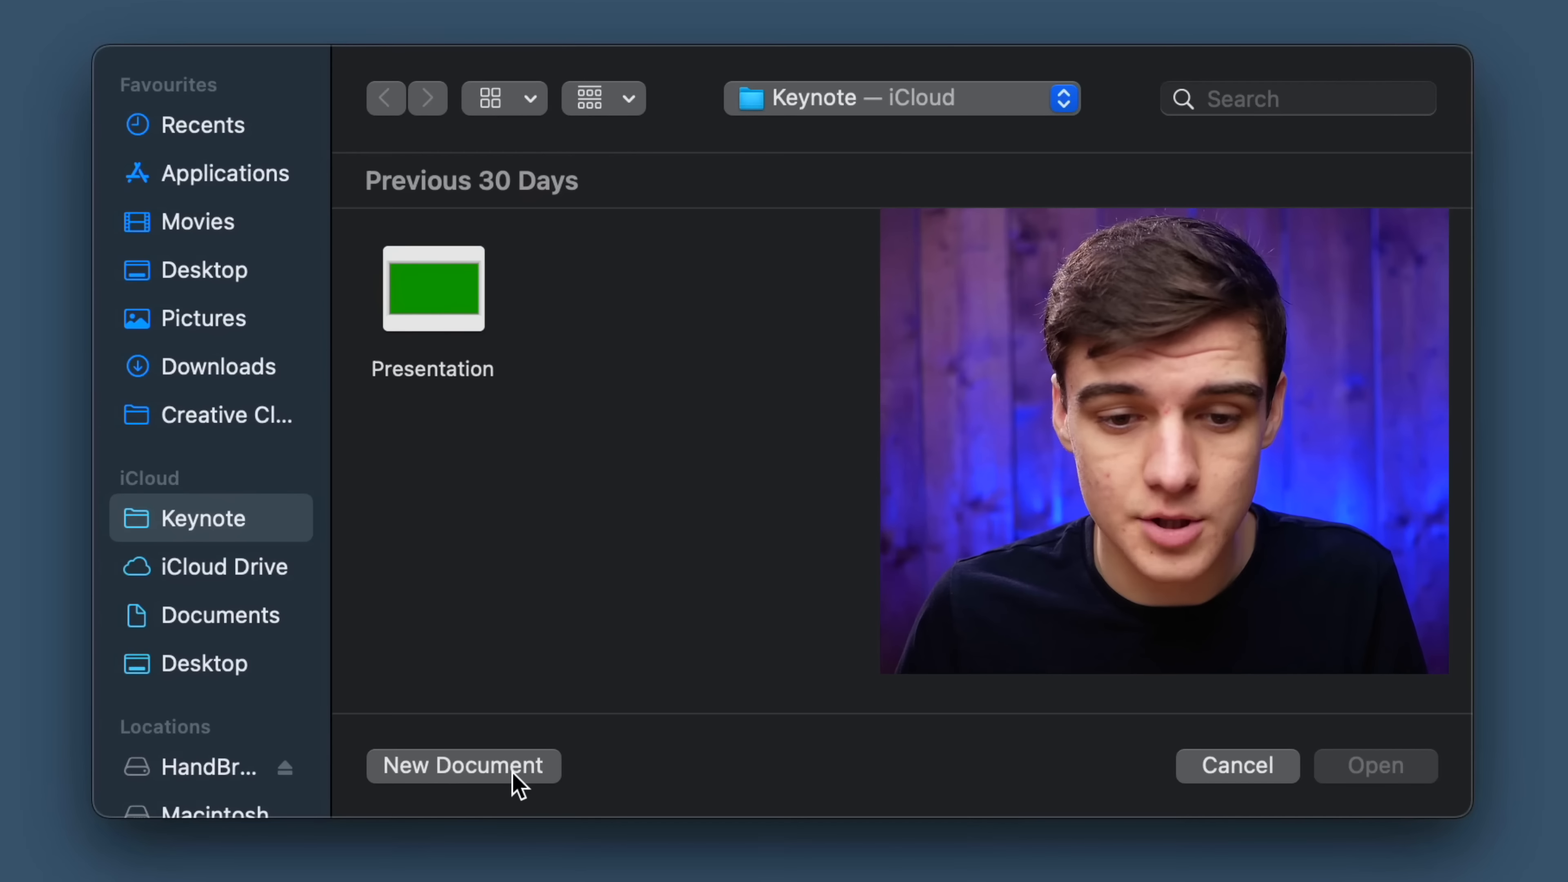
Switch to Keynote and create a new presentation with the Basic White theme.
click(514, 781)
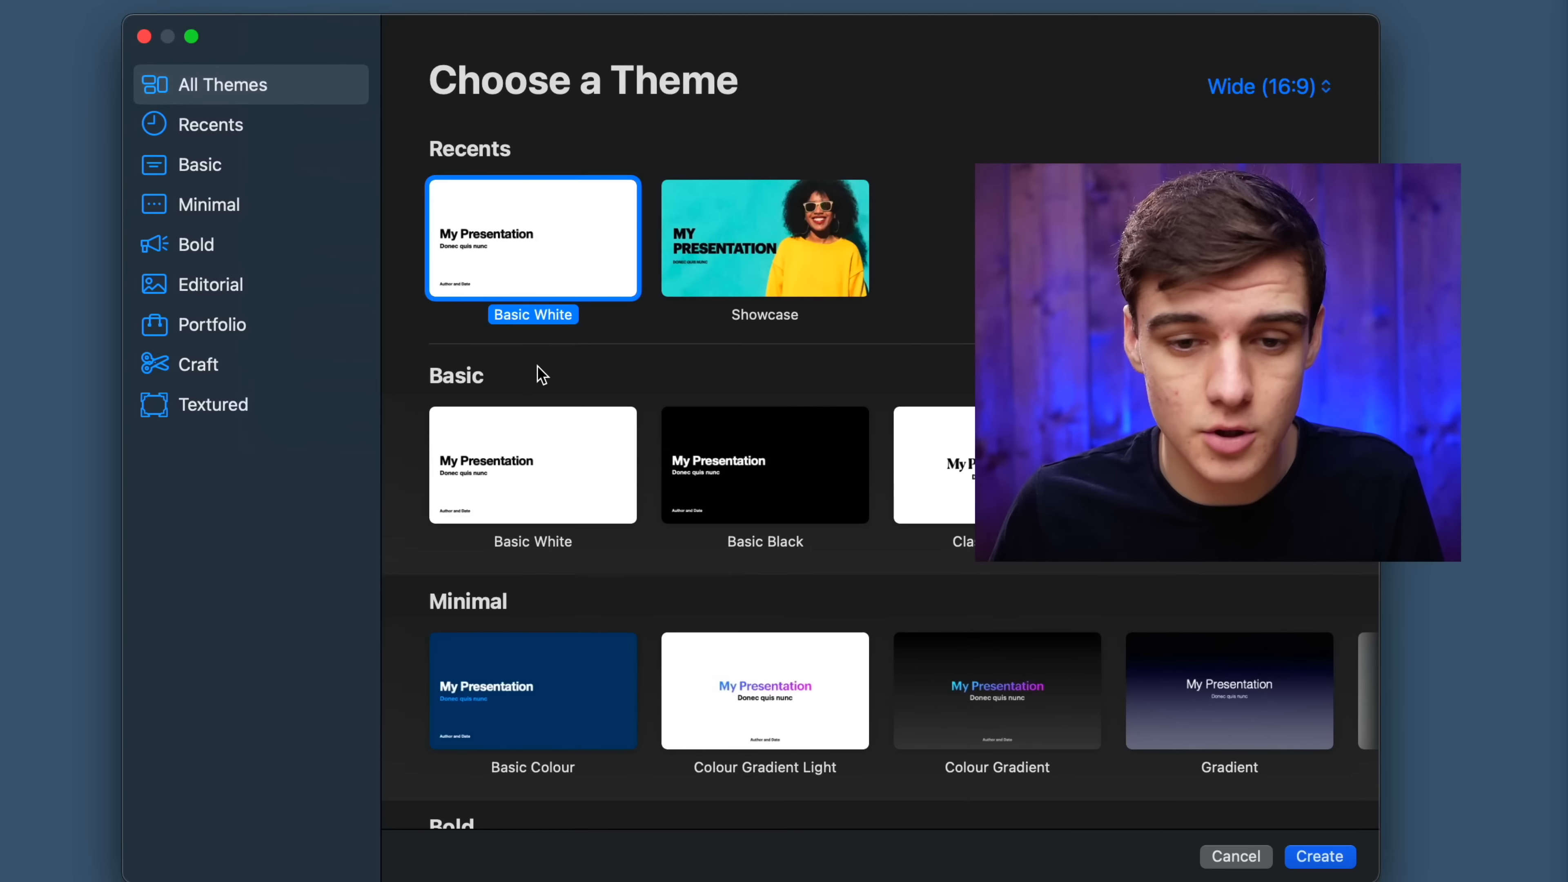
double_click(521, 270)
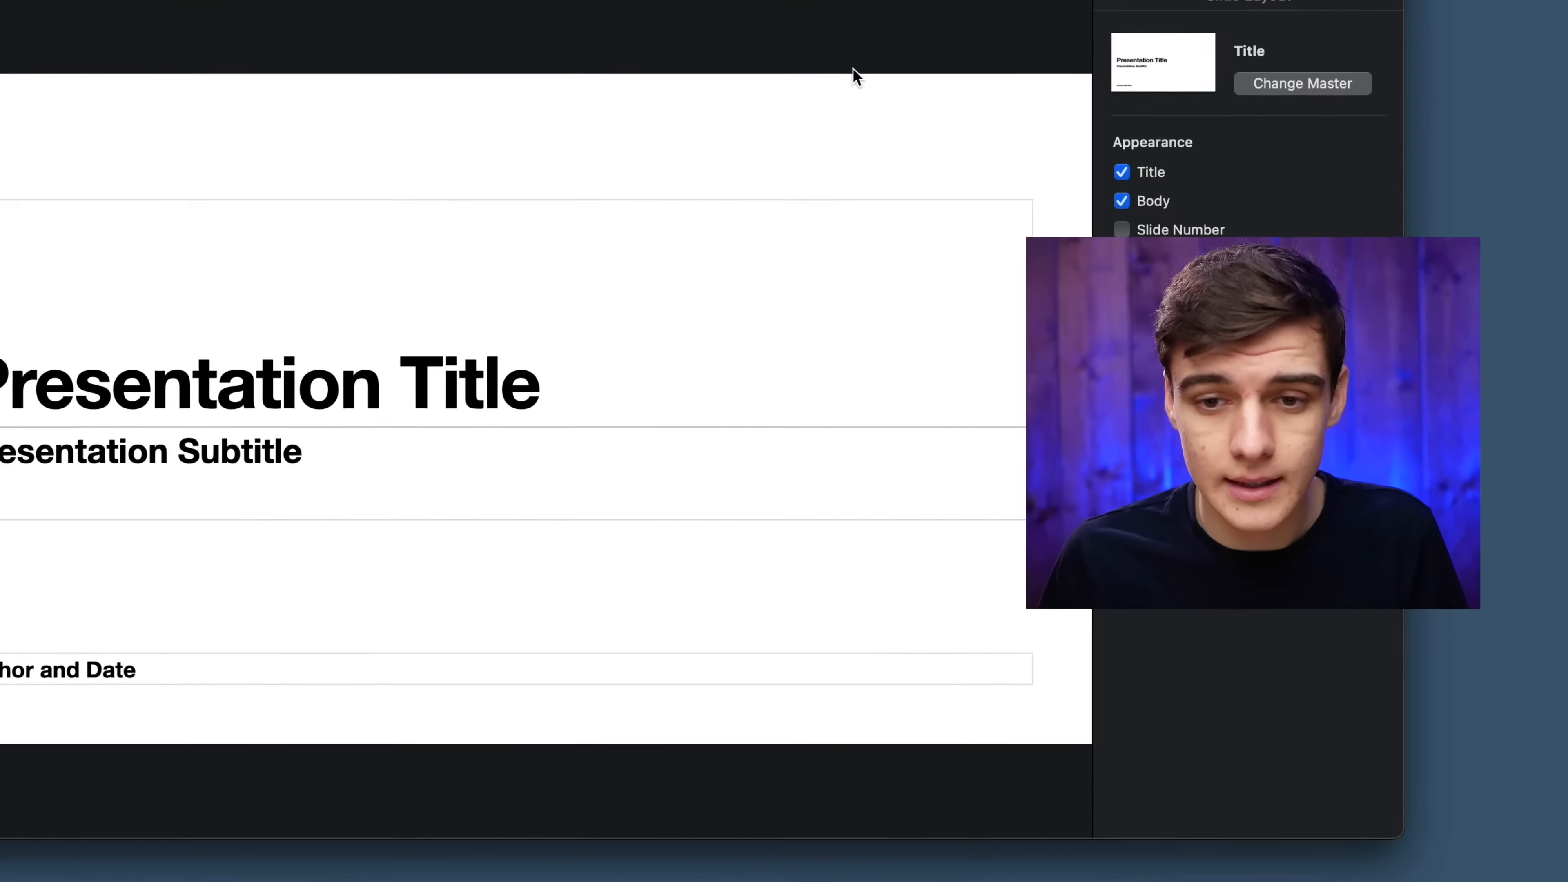
Delete all the placeholder text boxes from the slide and set its background to No Fill.
drag(870, 126, 332, 795)
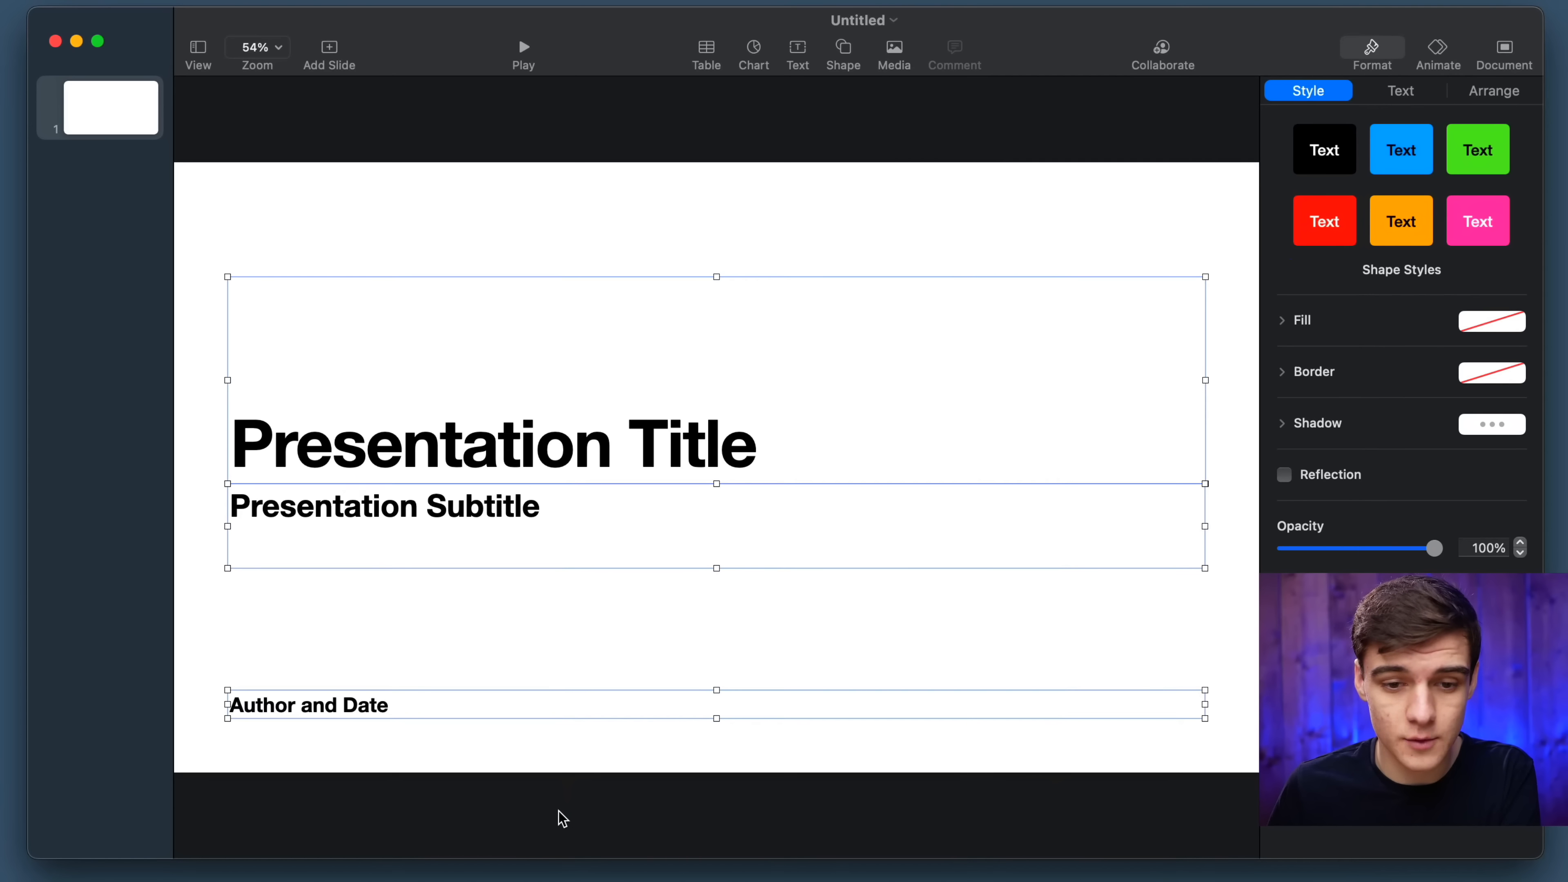
key(Delete)
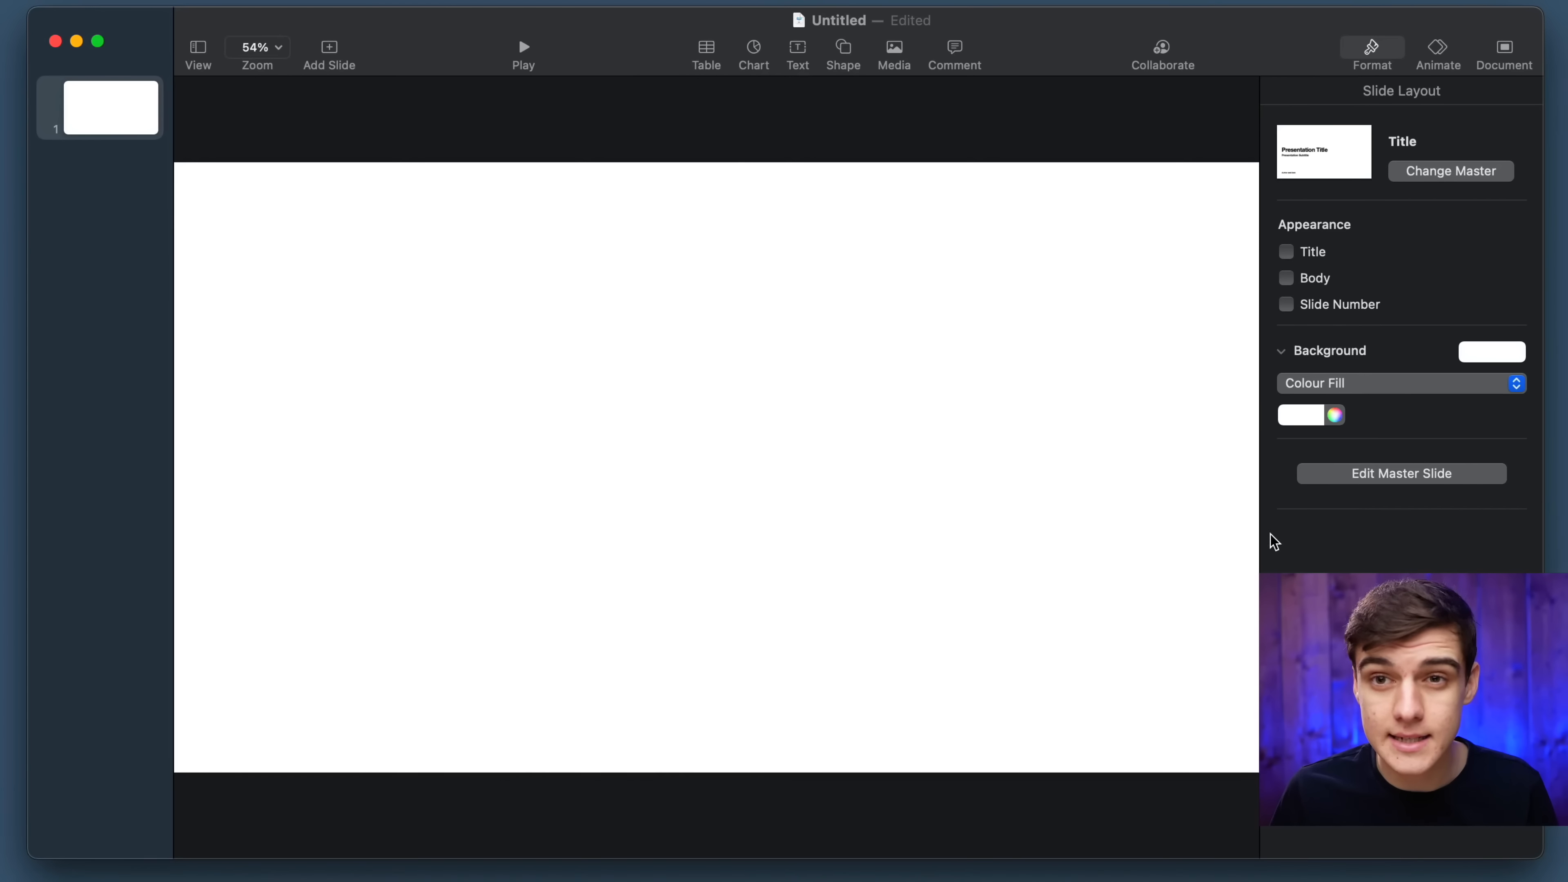
click(1331, 386)
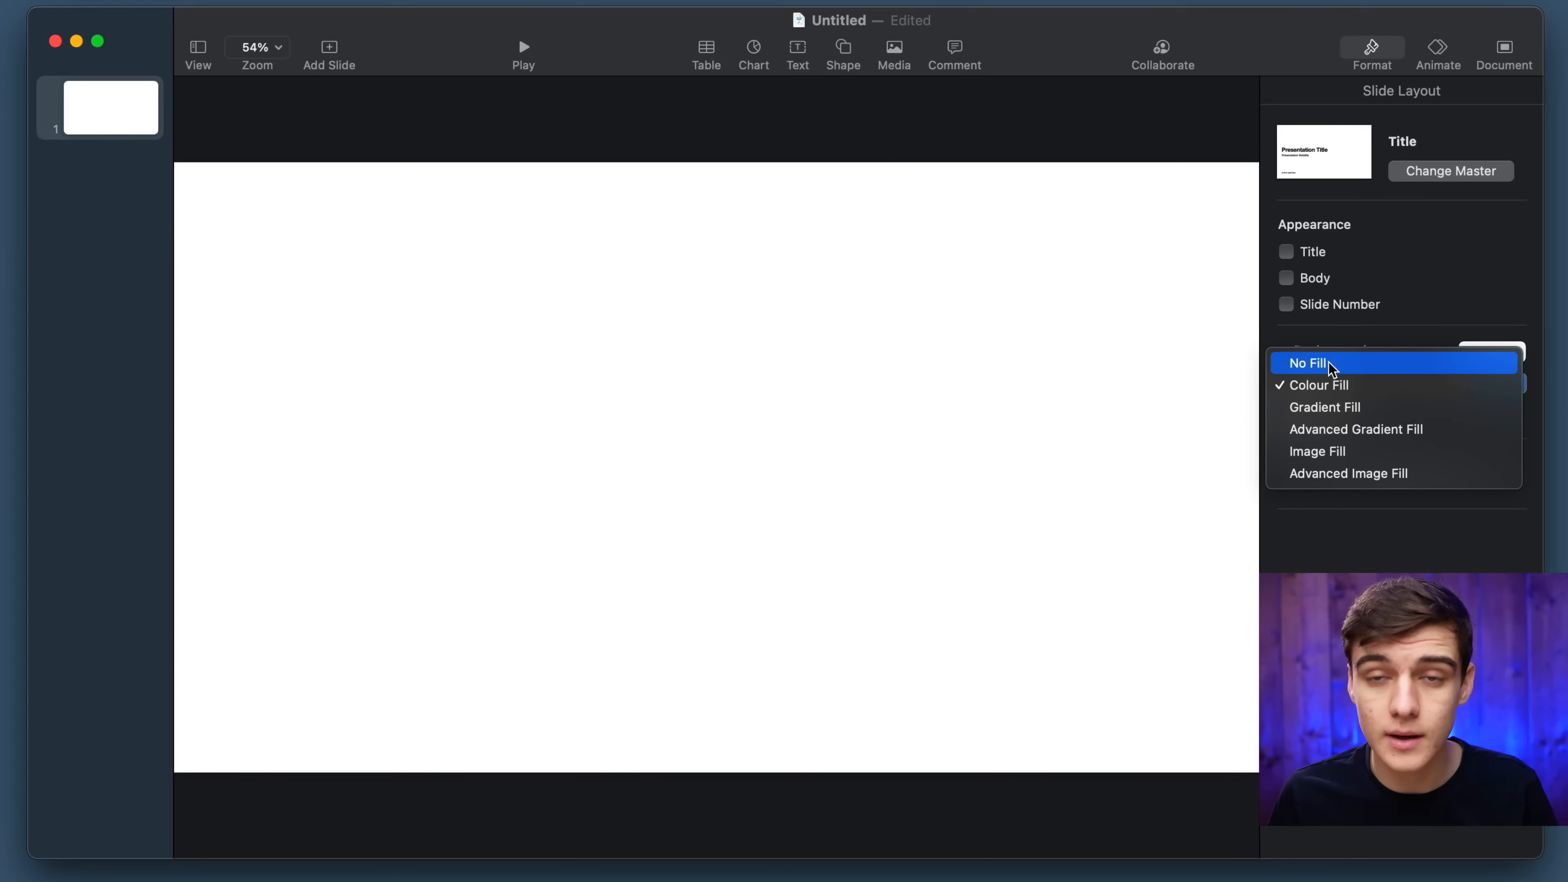
click(1331, 365)
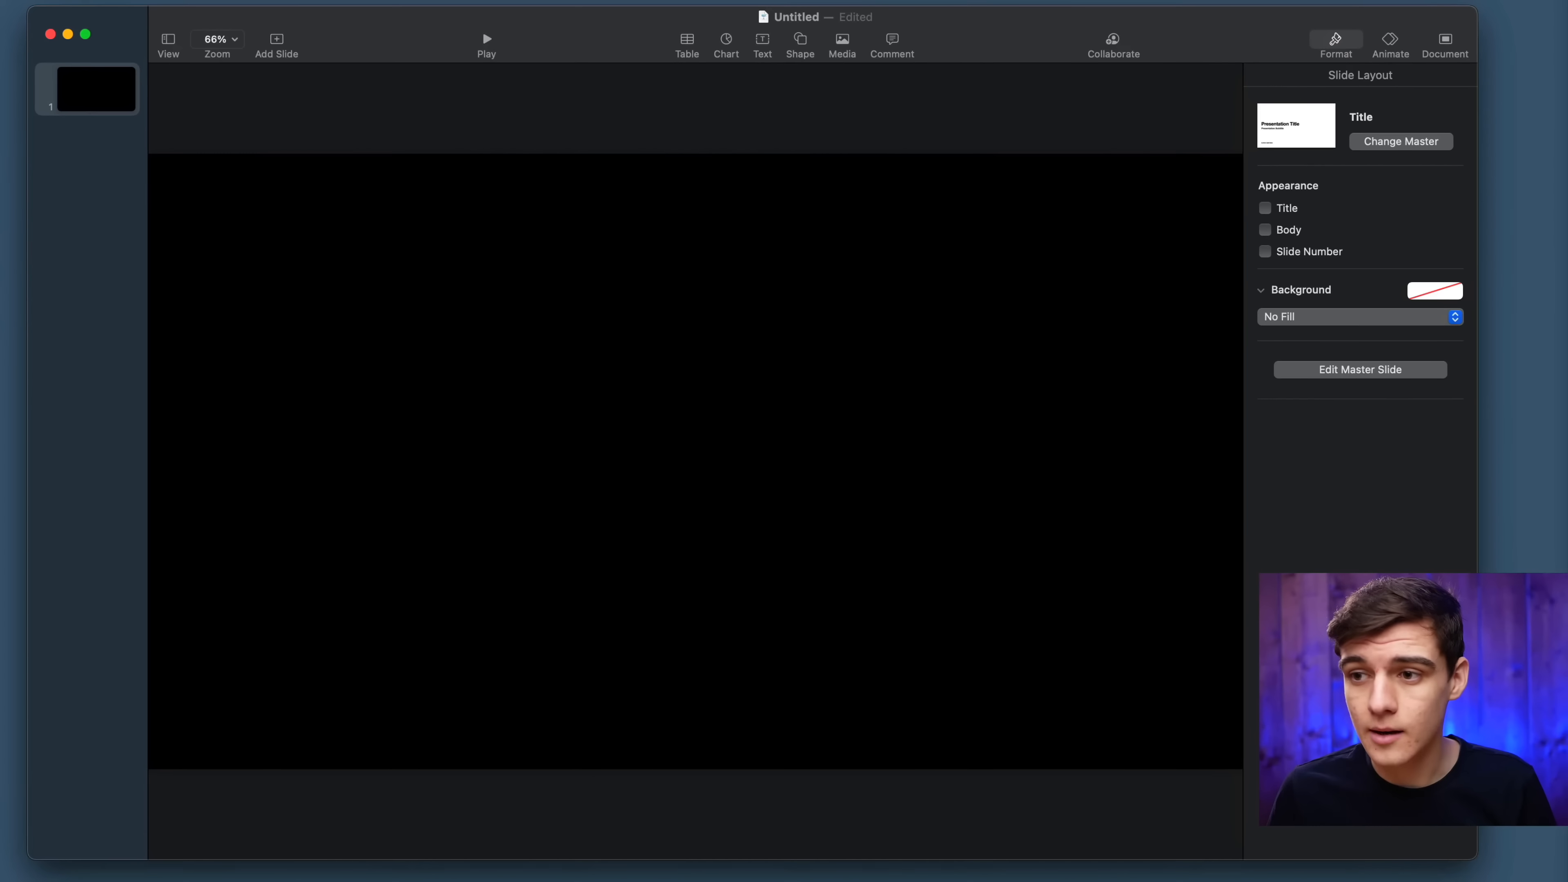
Add the three channel bar screenshots to the slide and park the two subscribed versions above the slide area.
key(super+Tab)
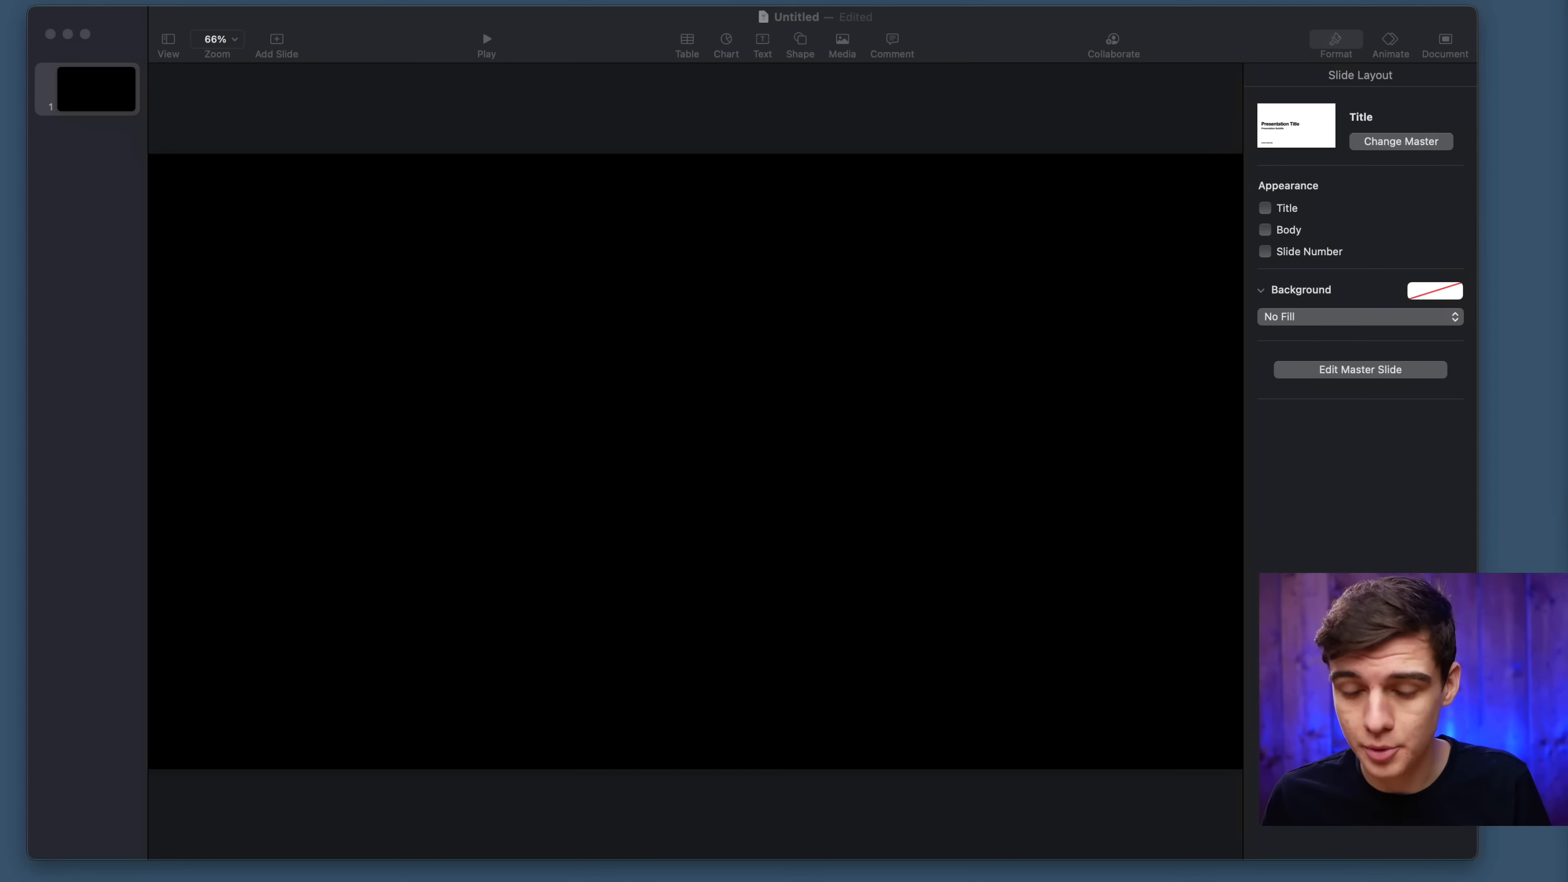
drag(1566, 207, 930, 236)
drag(837, 249, 251, 118)
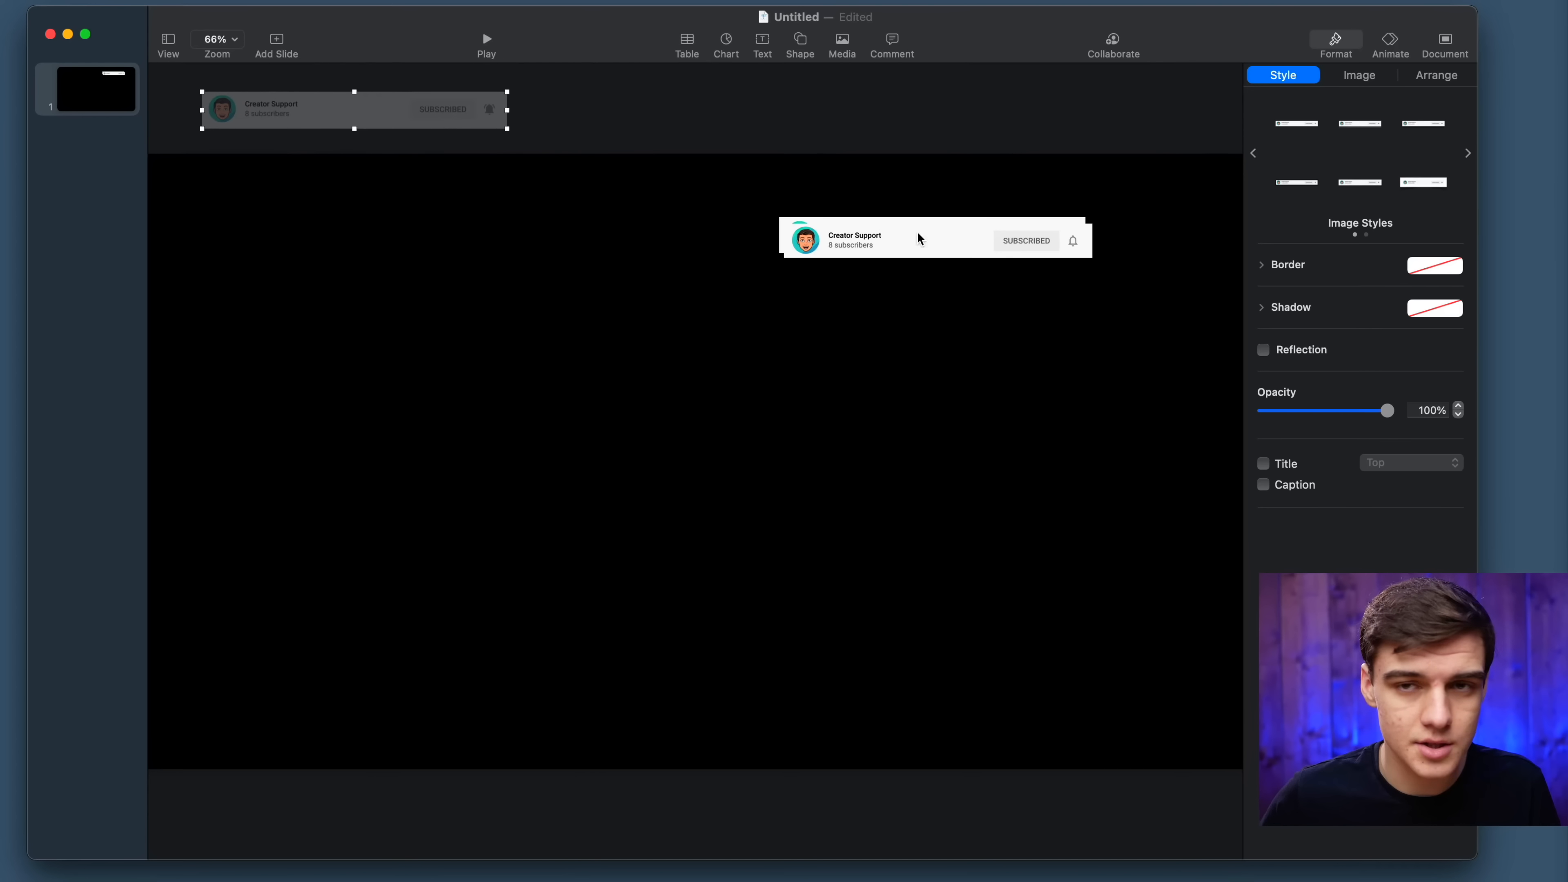
drag(892, 243, 685, 115)
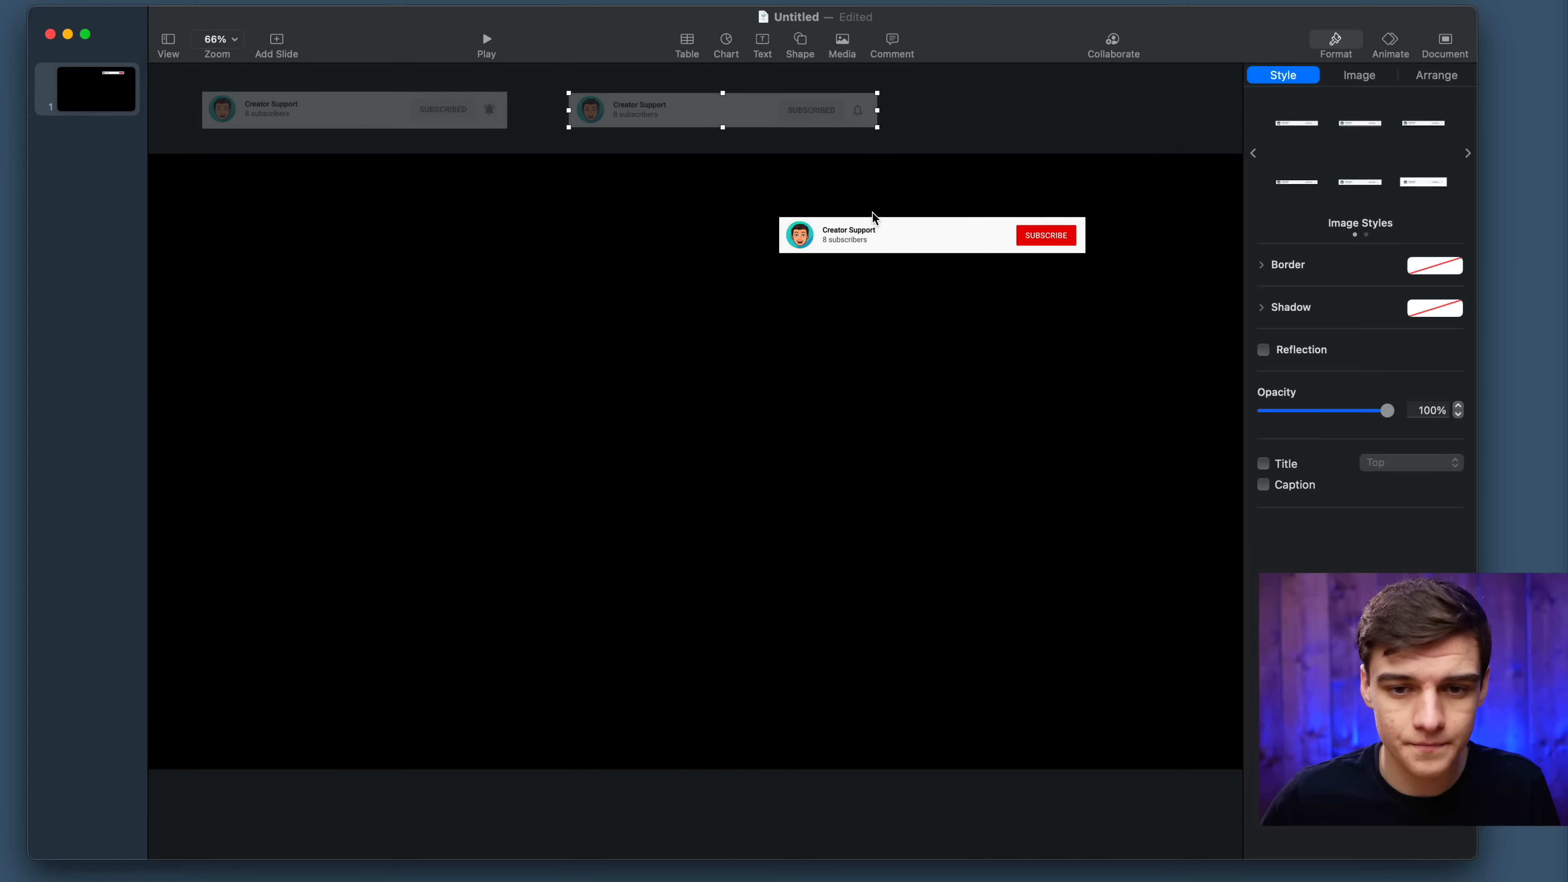
Enlarge the Subscribe banner image and centre it horizontally in the lower part of the slide.
drag(873, 237, 291, 503)
drag(507, 516, 1037, 611)
drag(692, 552, 792, 588)
click(799, 685)
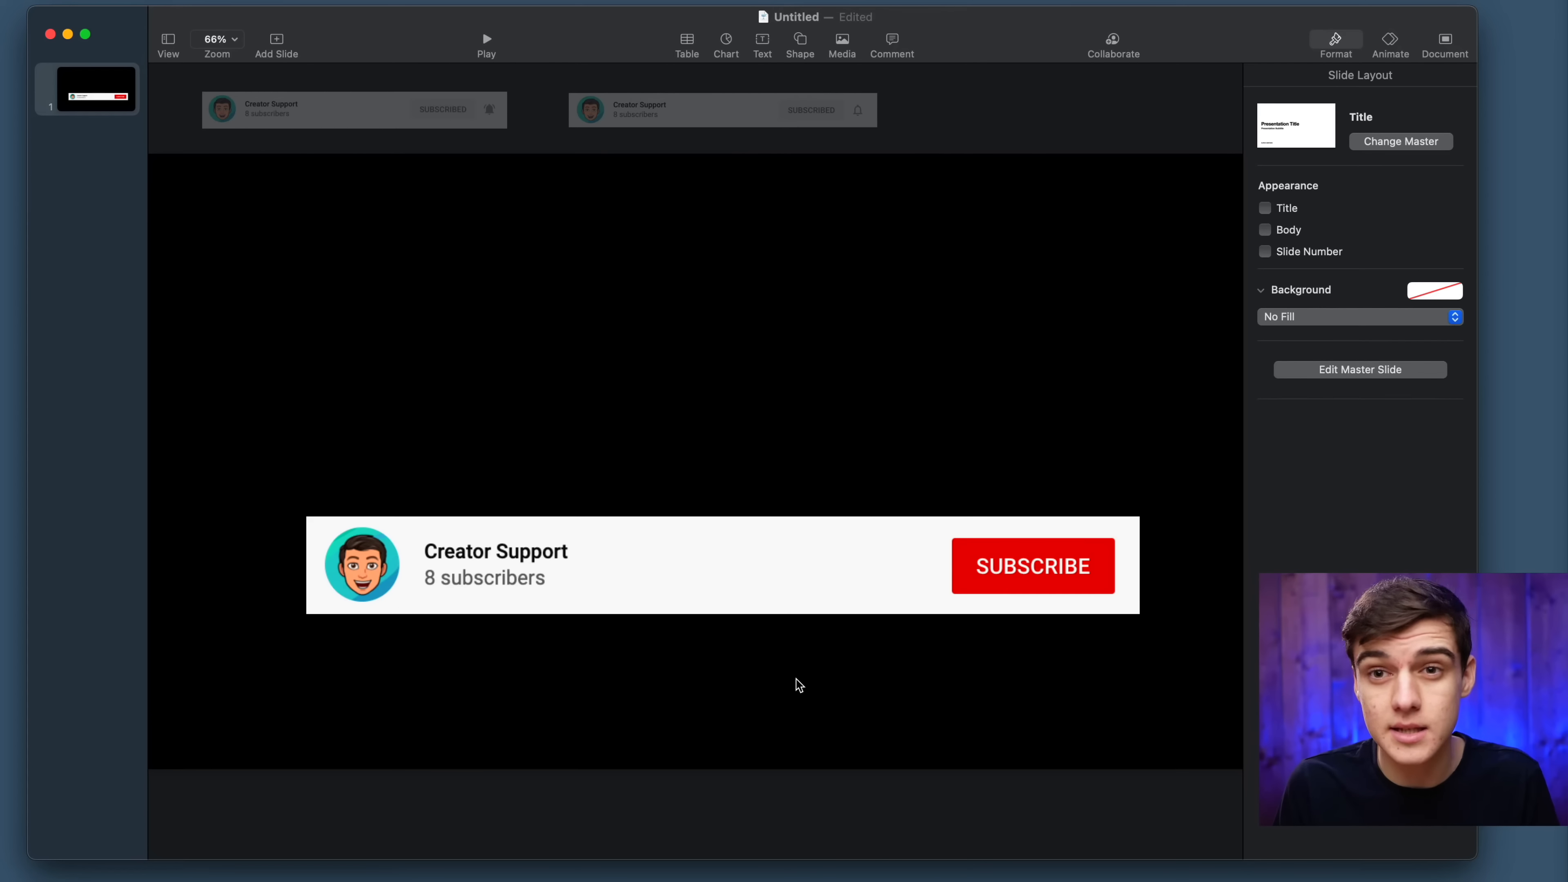
Insert a rounded rectangle, fill it with white and place it centred below the Subscribe banner.
click(800, 44)
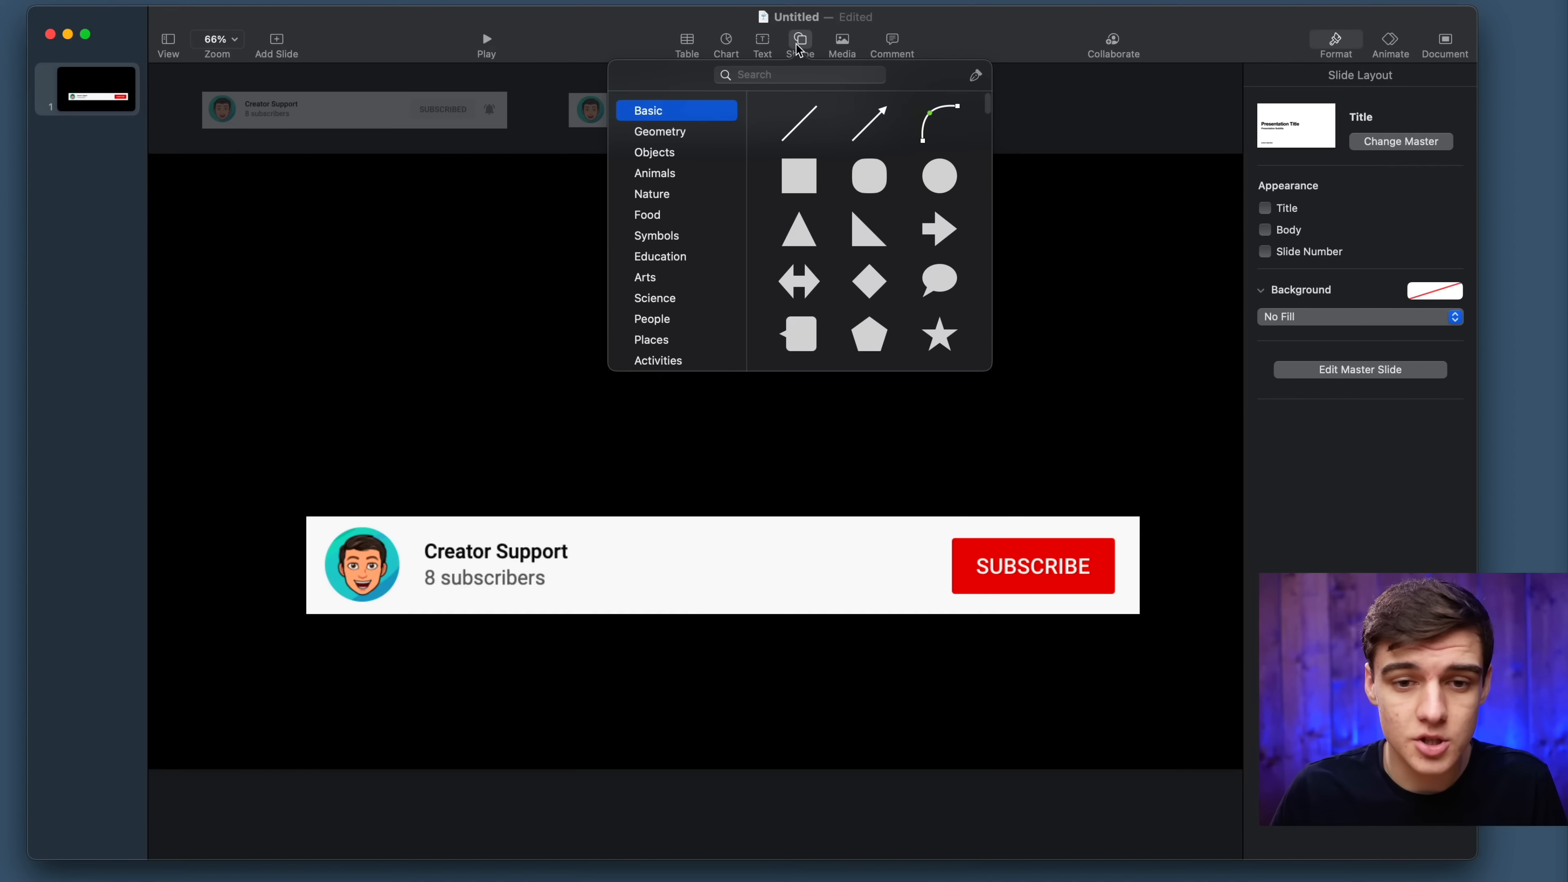
click(875, 180)
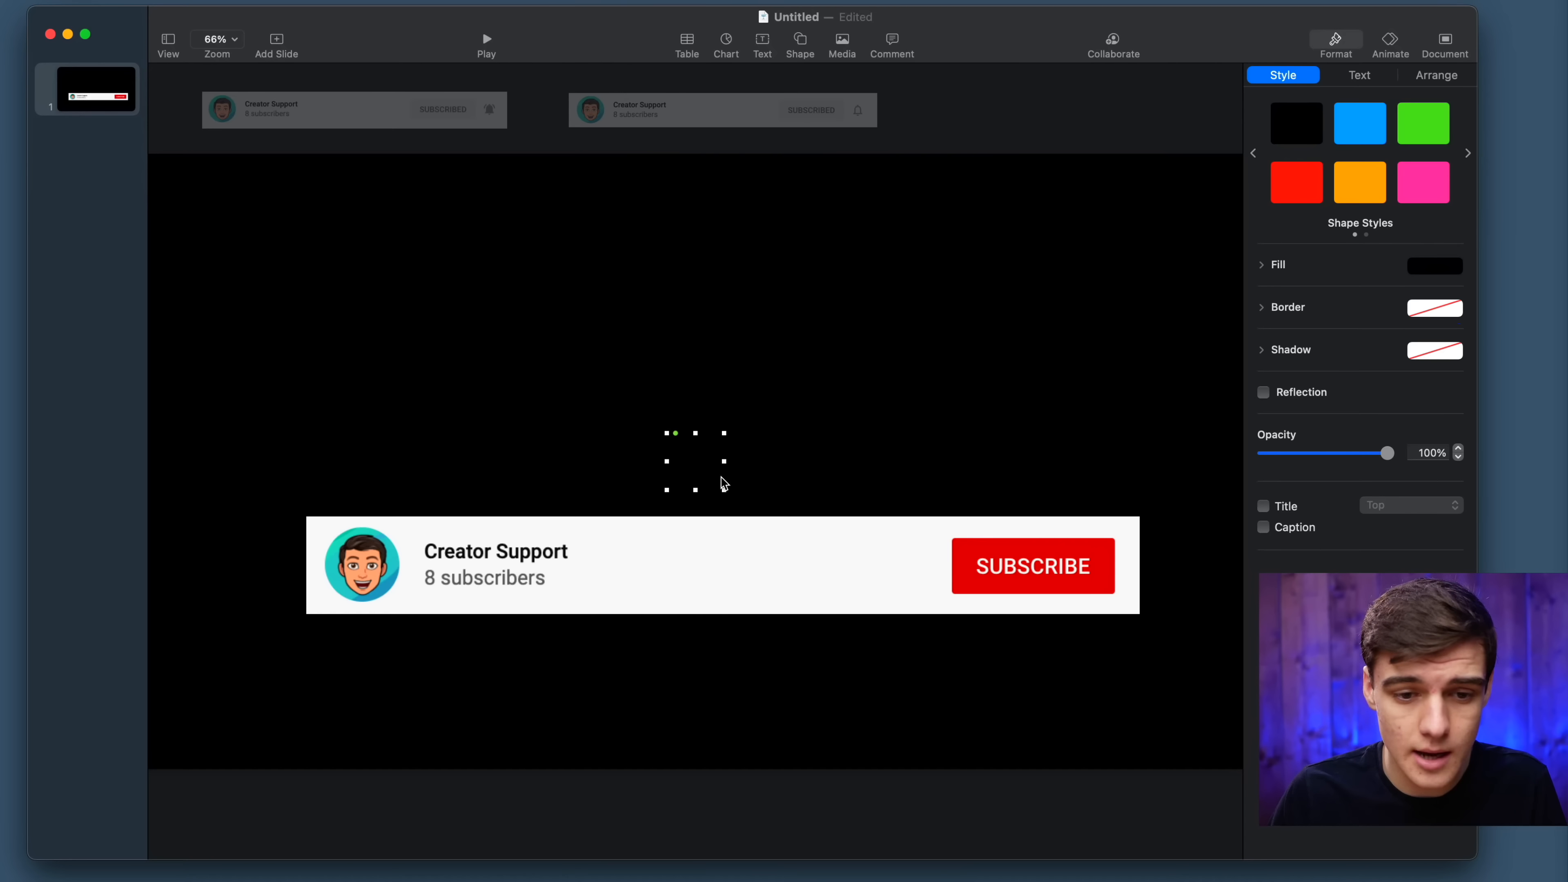
click(1434, 266)
click(1205, 435)
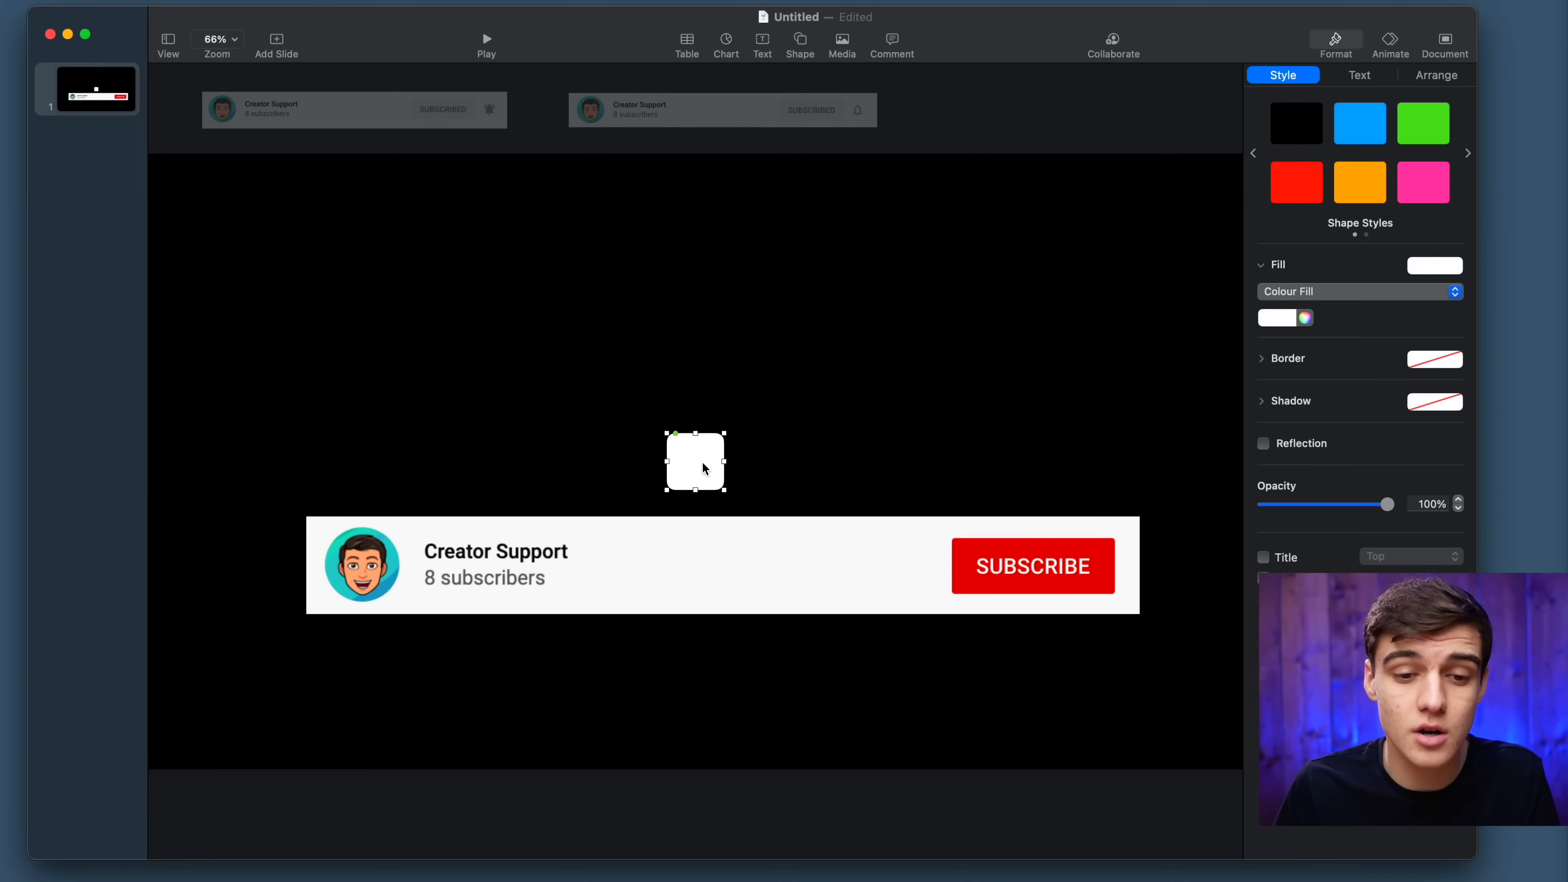
drag(703, 463, 735, 676)
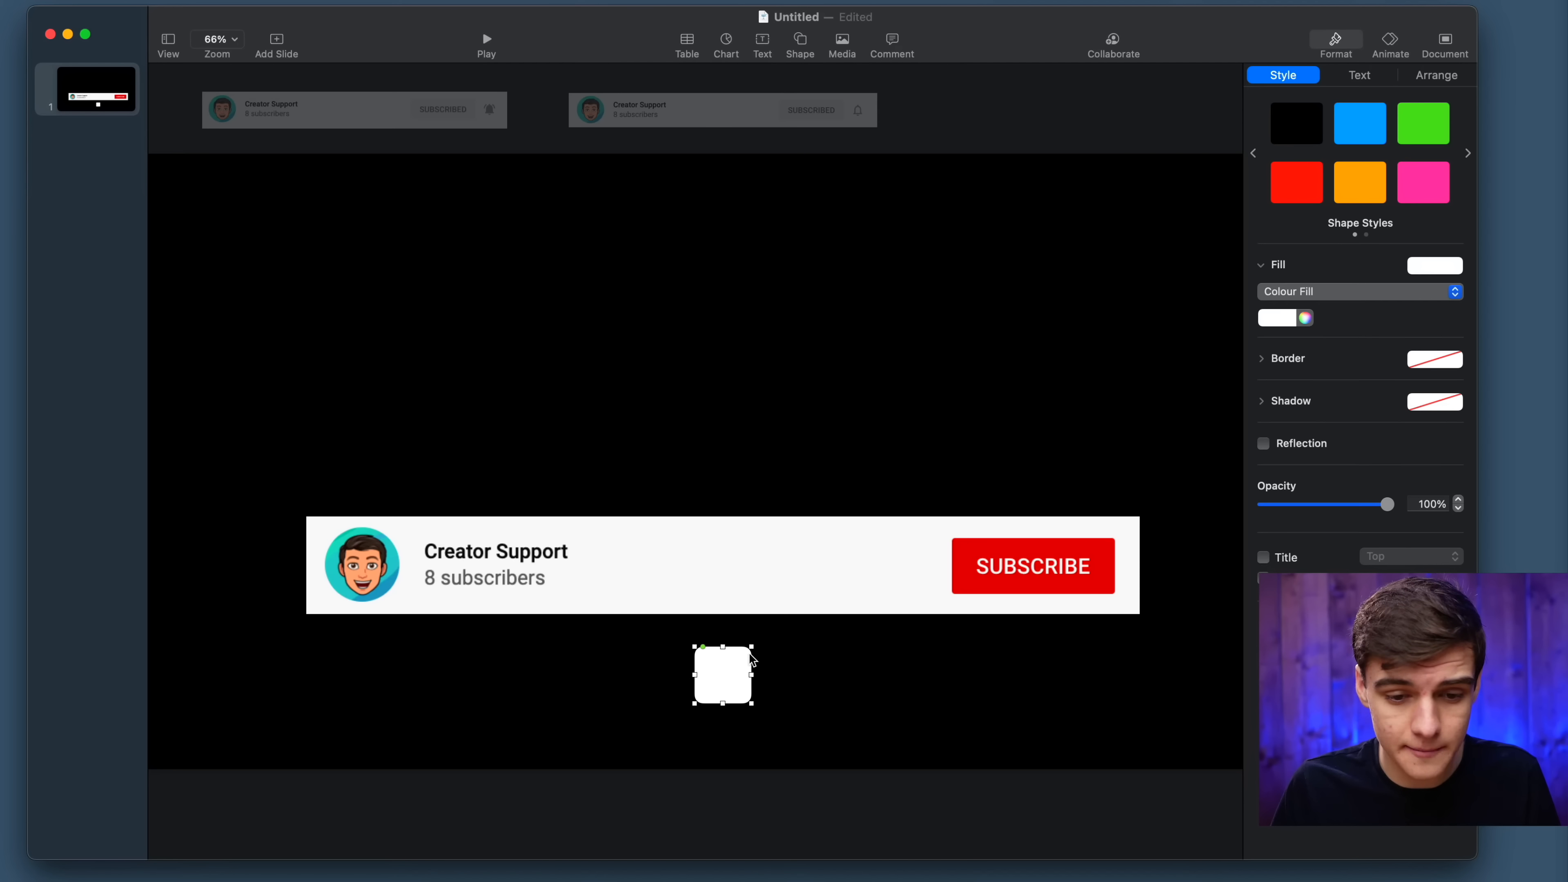
Give the rounded rectangle a green line border.
click(1261, 363)
click(1275, 389)
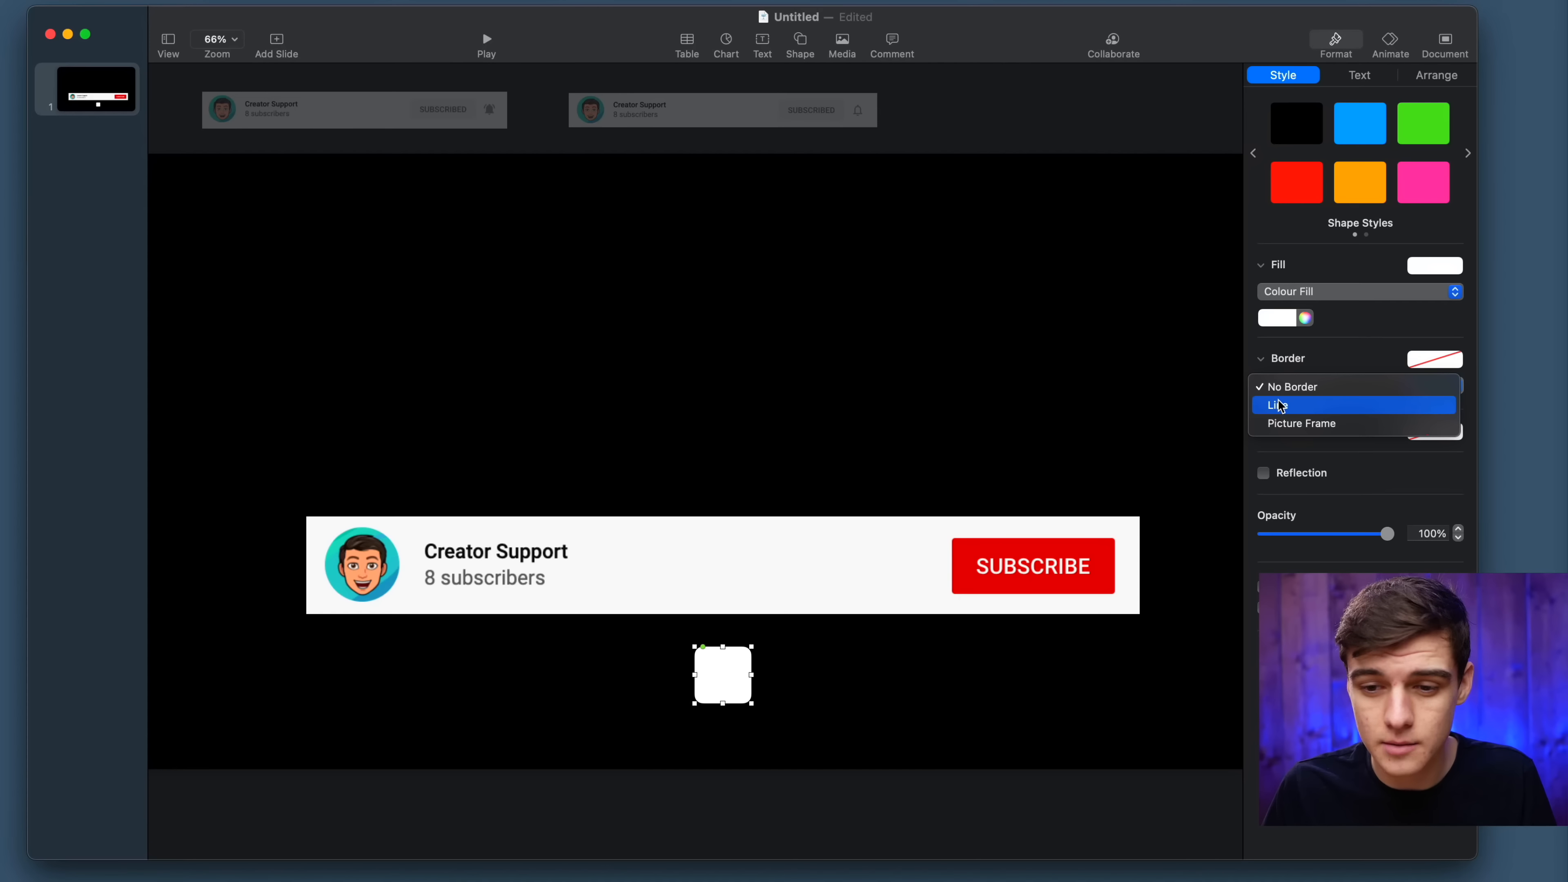
click(1281, 408)
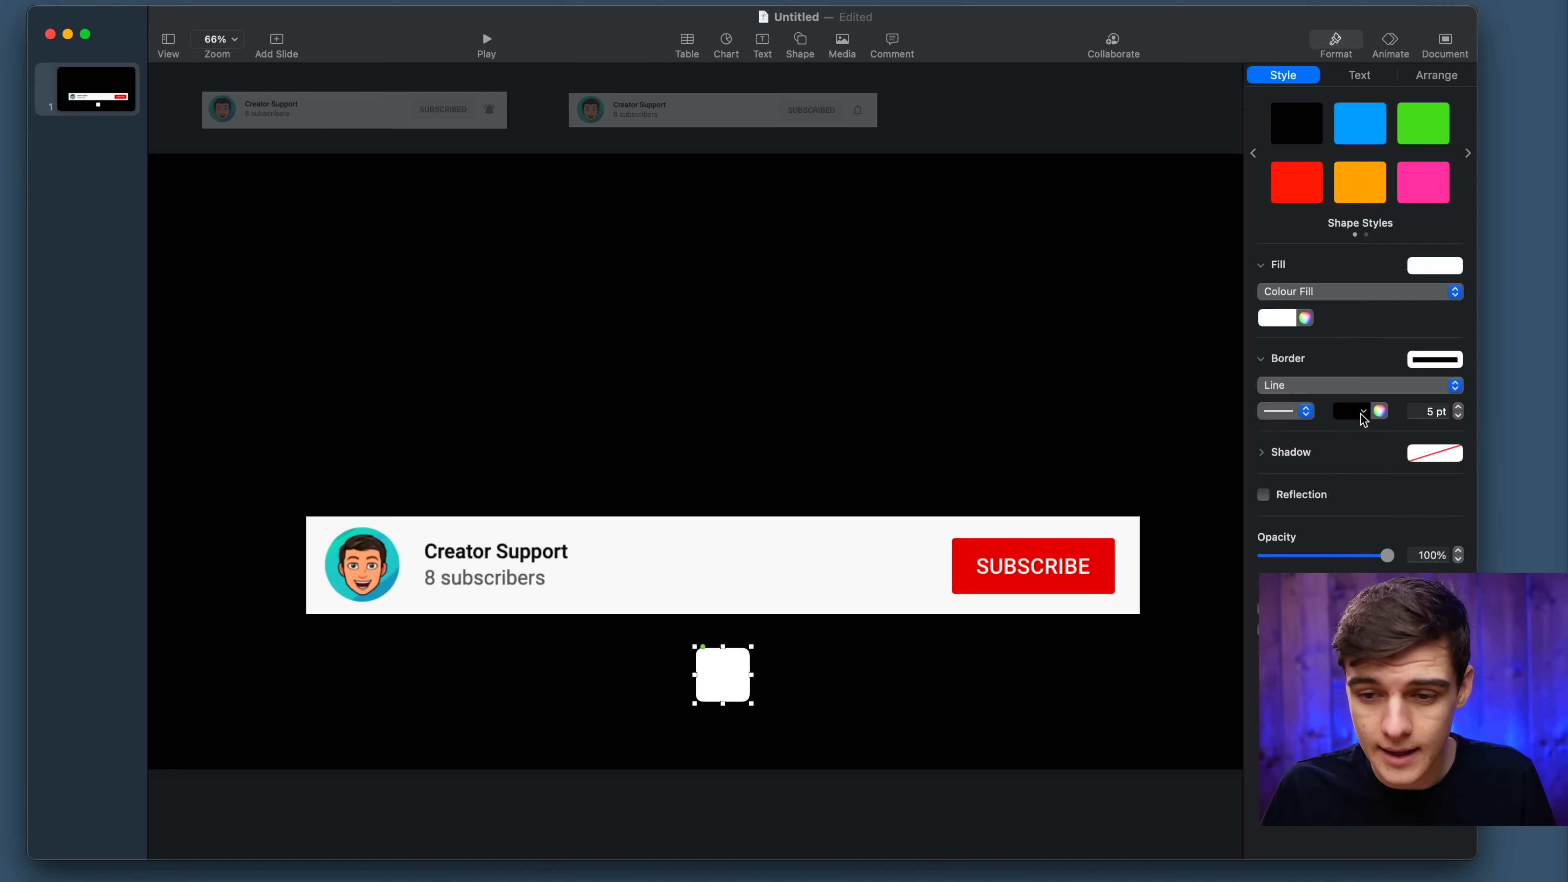
click(1362, 412)
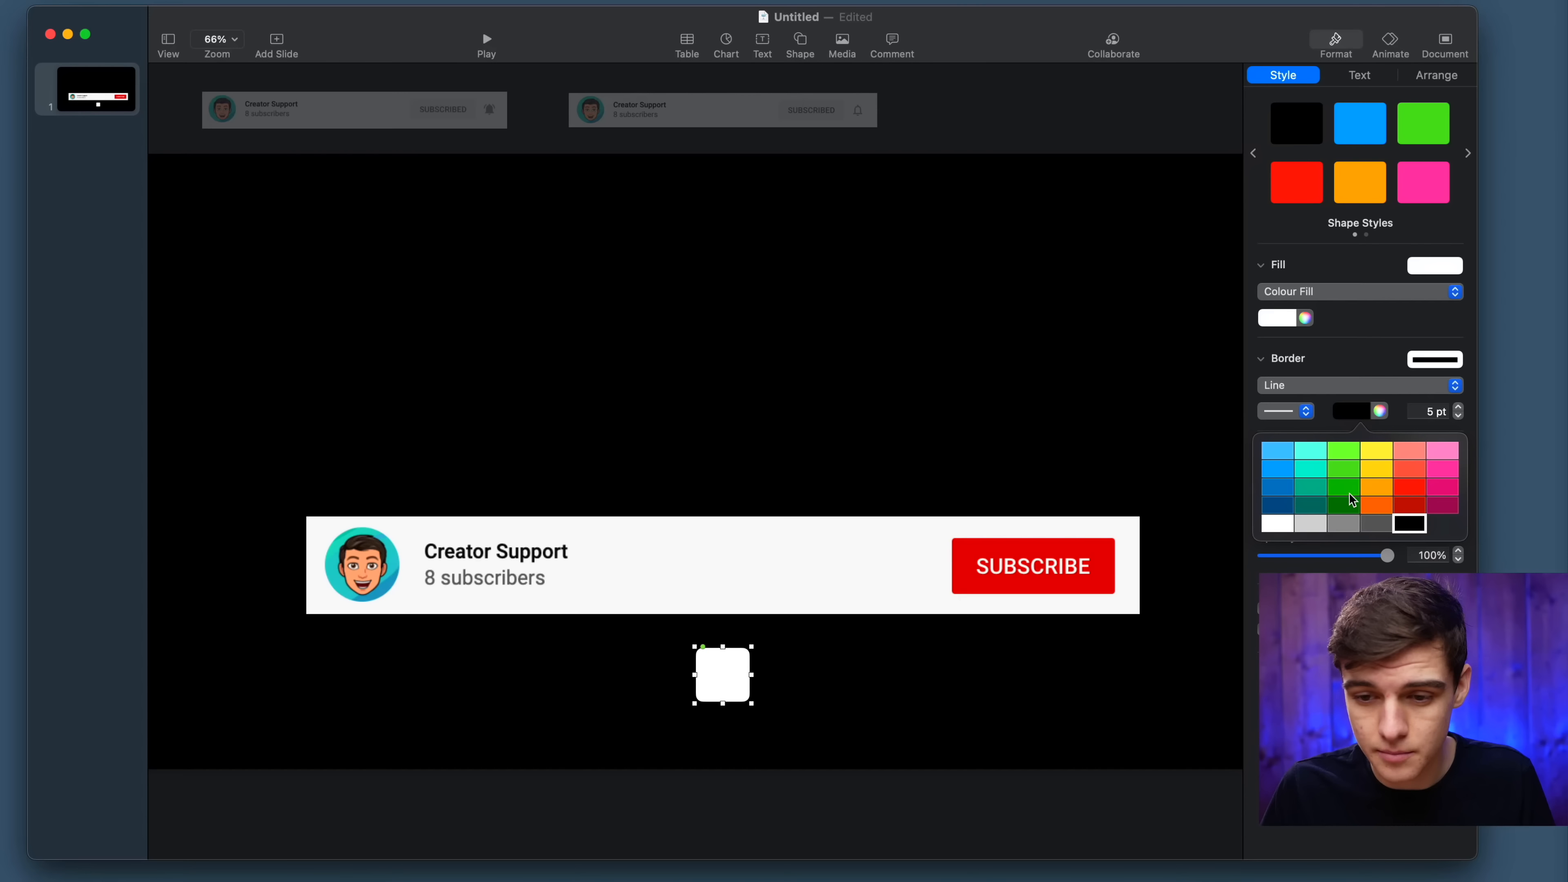
click(1346, 491)
click(1074, 680)
Resize the rounded rectangle to match the banner's width and height and place it just below the banner.
drag(735, 683, 1139, 621)
drag(872, 564, 874, 682)
Set the rounded rectangle to No Border and slightly reduce its corner rounding.
click(1358, 385)
click(1290, 365)
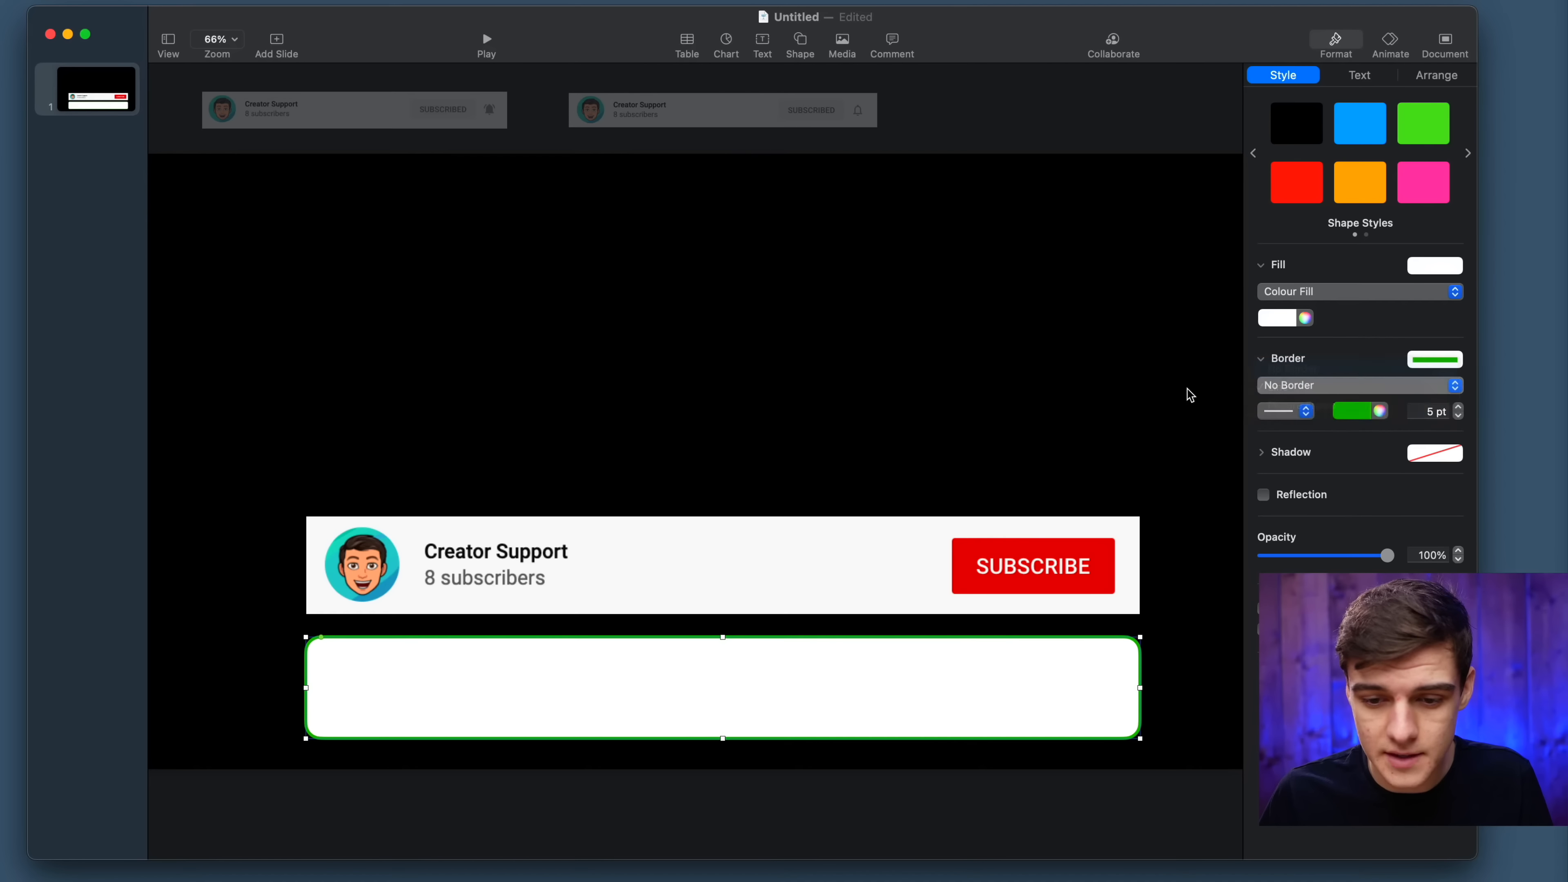
drag(320, 637, 311, 636)
click(193, 619)
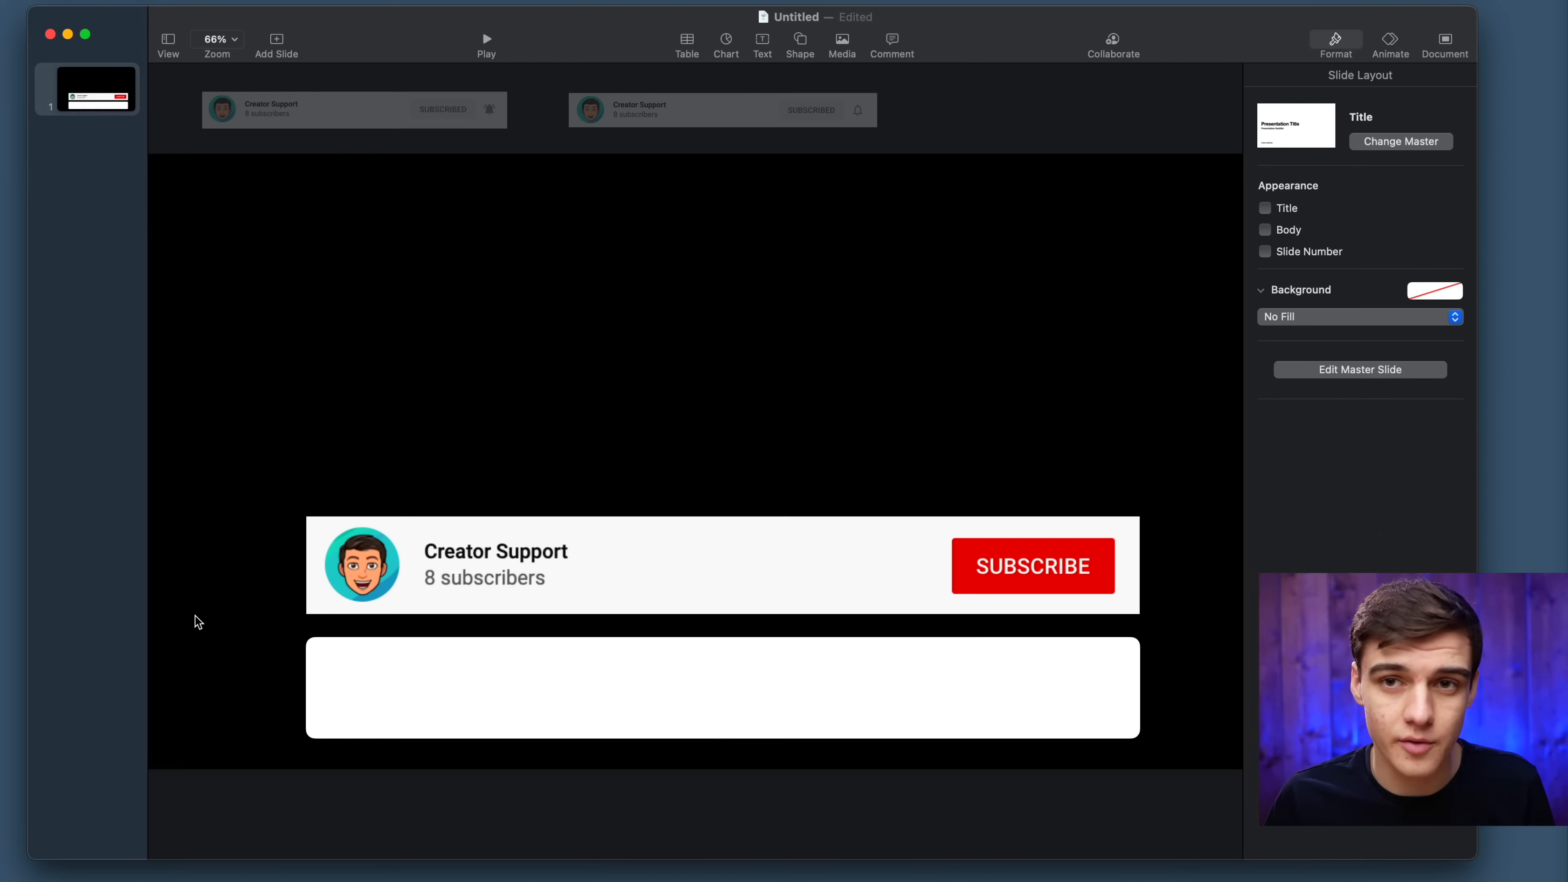
Insert a circle and fit it over the profile picture in the Subscribe banner.
click(798, 41)
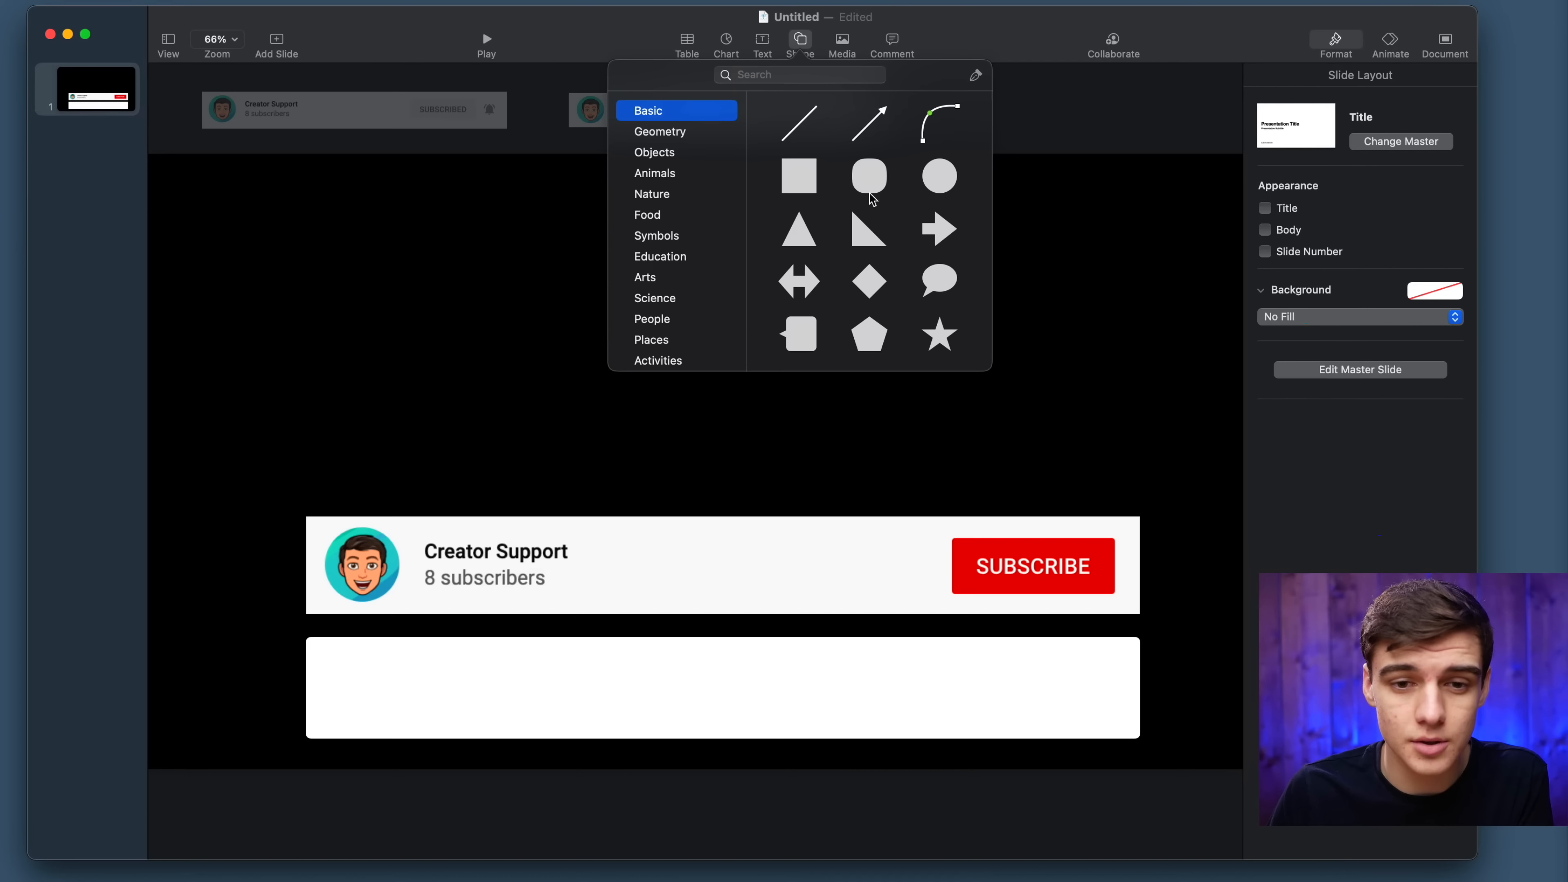
click(937, 180)
drag(705, 460, 405, 604)
Set the circle to No Fill with a 5 pt green line border and align it around the profile picture.
click(1342, 292)
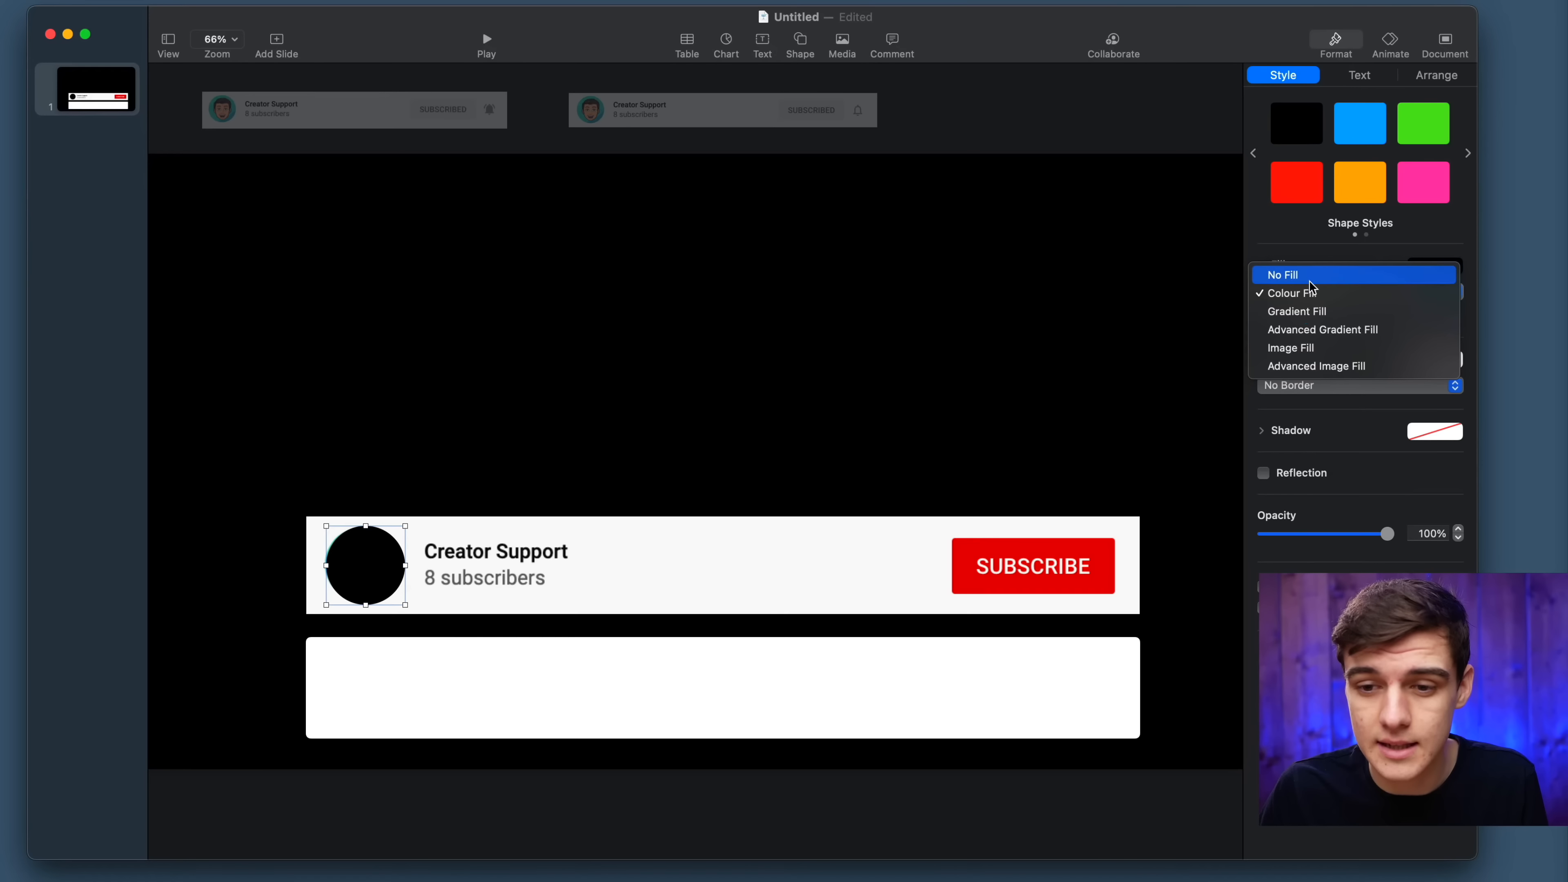
click(1302, 270)
click(1293, 364)
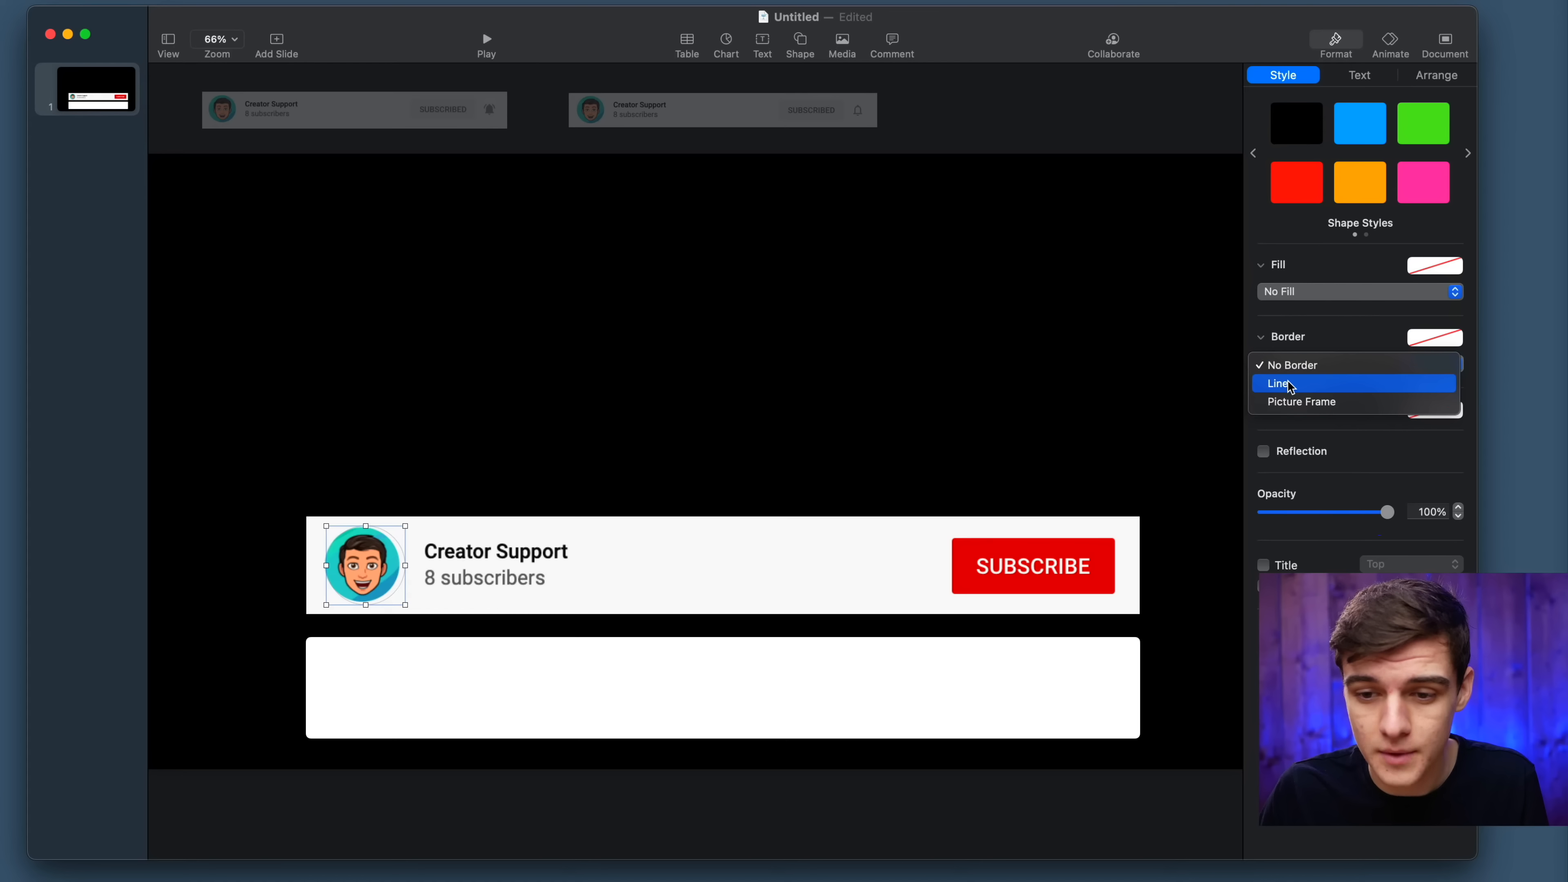
click(1293, 379)
click(369, 566)
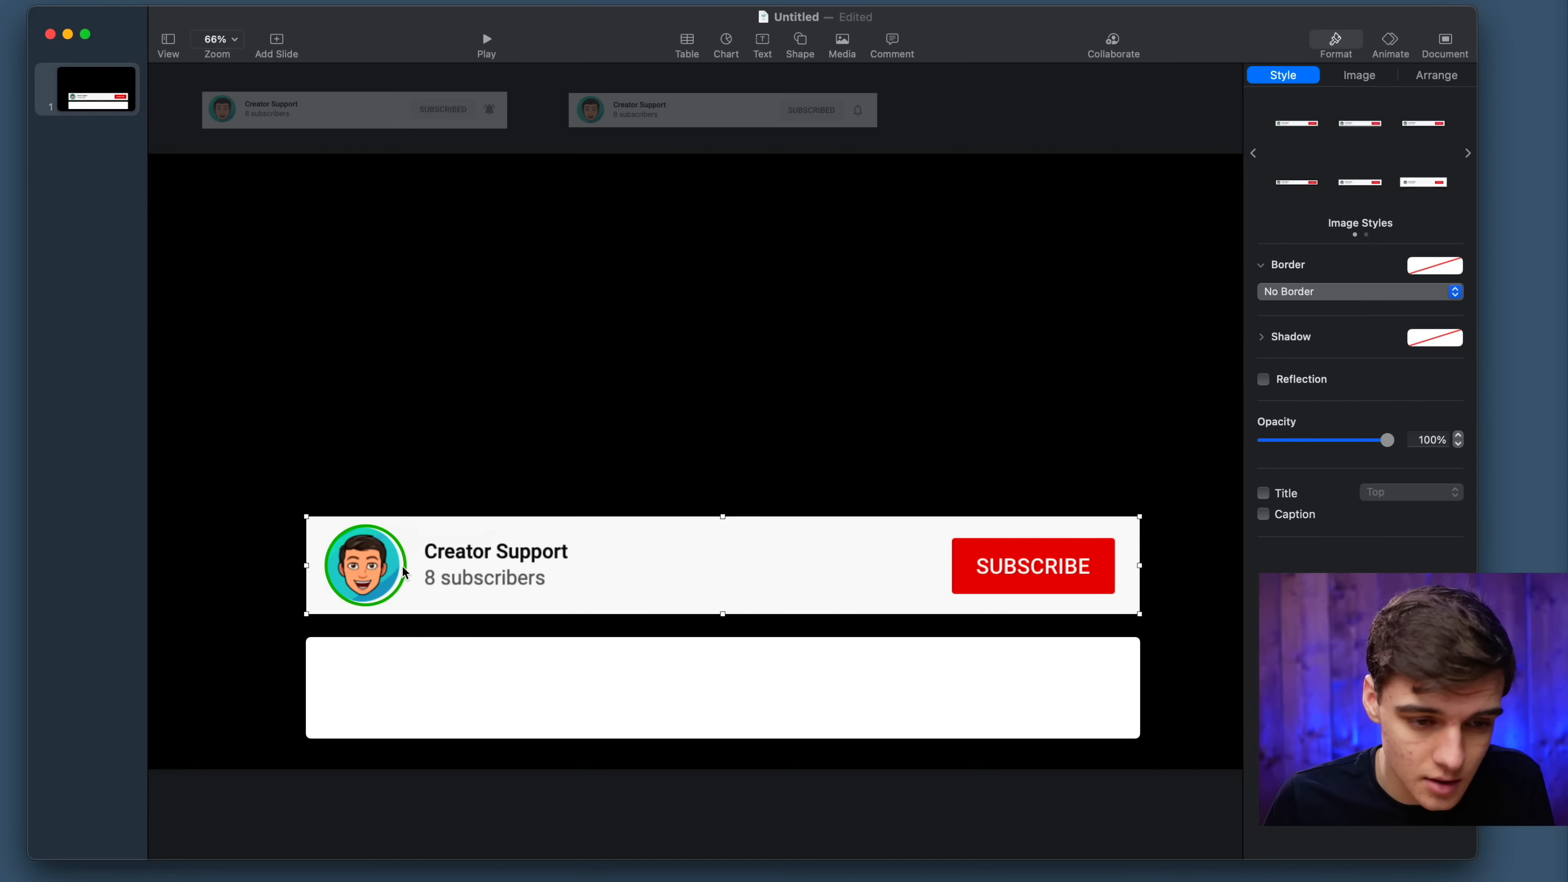
drag(403, 566, 400, 568)
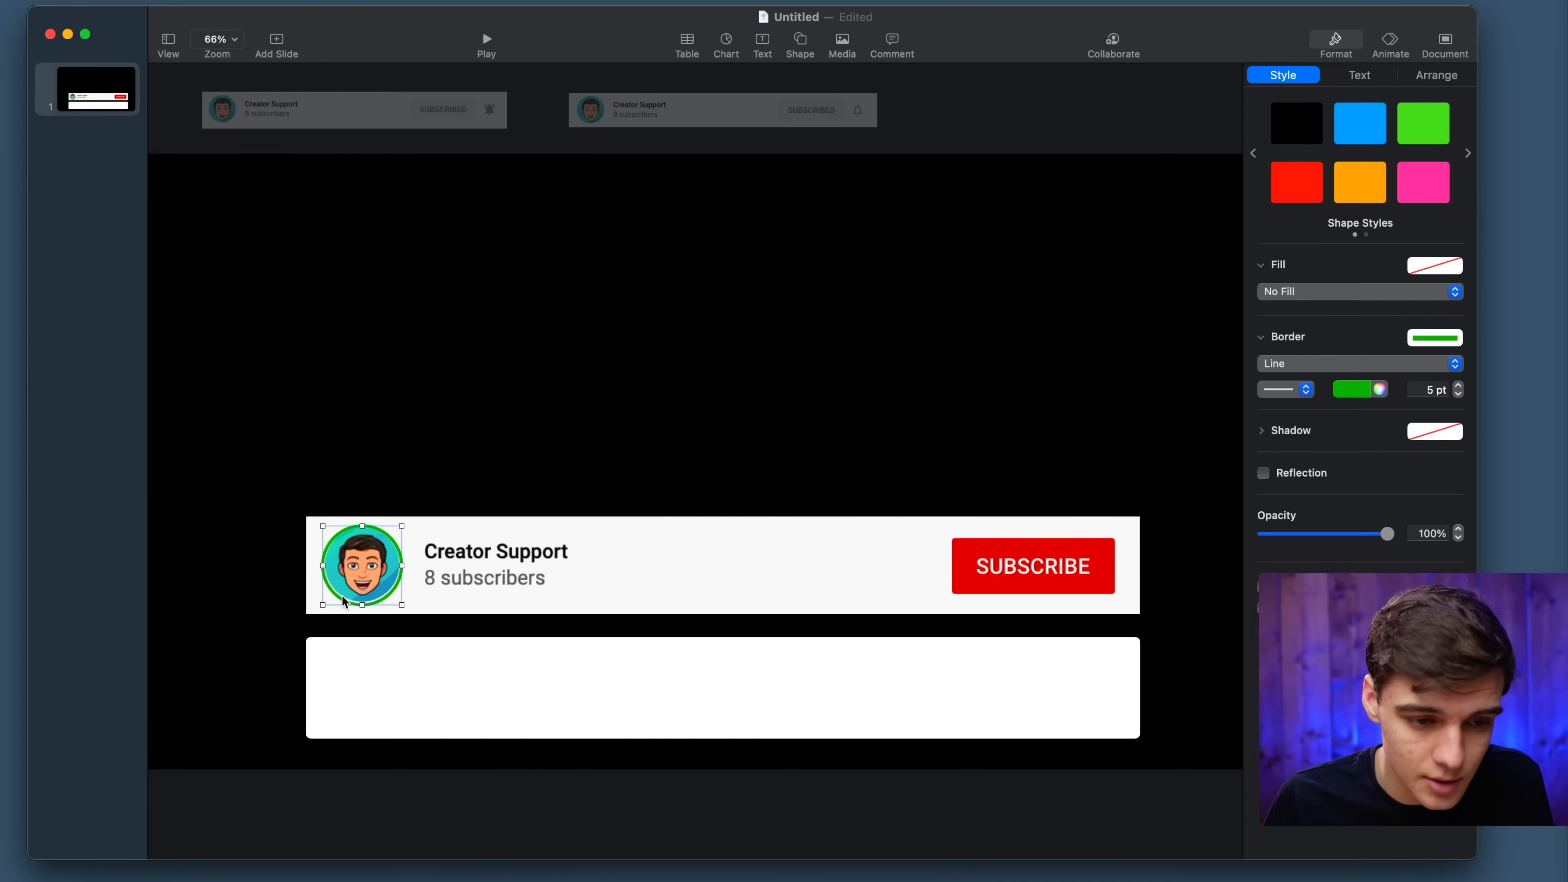
Move the green-outlined circle down into the white rounded bar and align it beneath the banner's profile picture.
drag(321, 603, 329, 715)
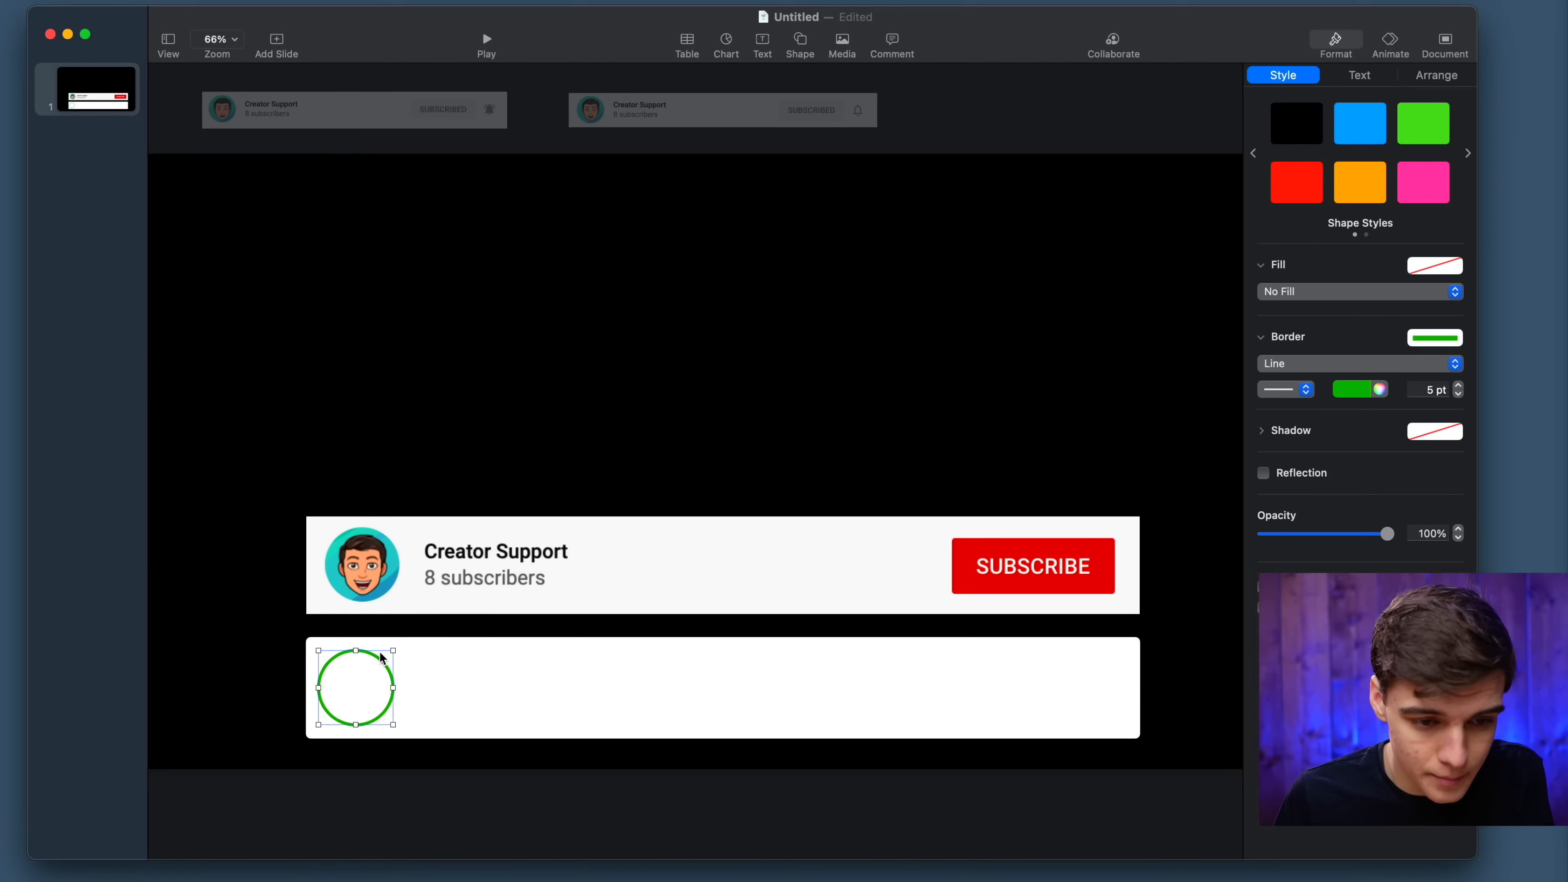
key(Right)
key(Right)
key(Right)
key(Right)
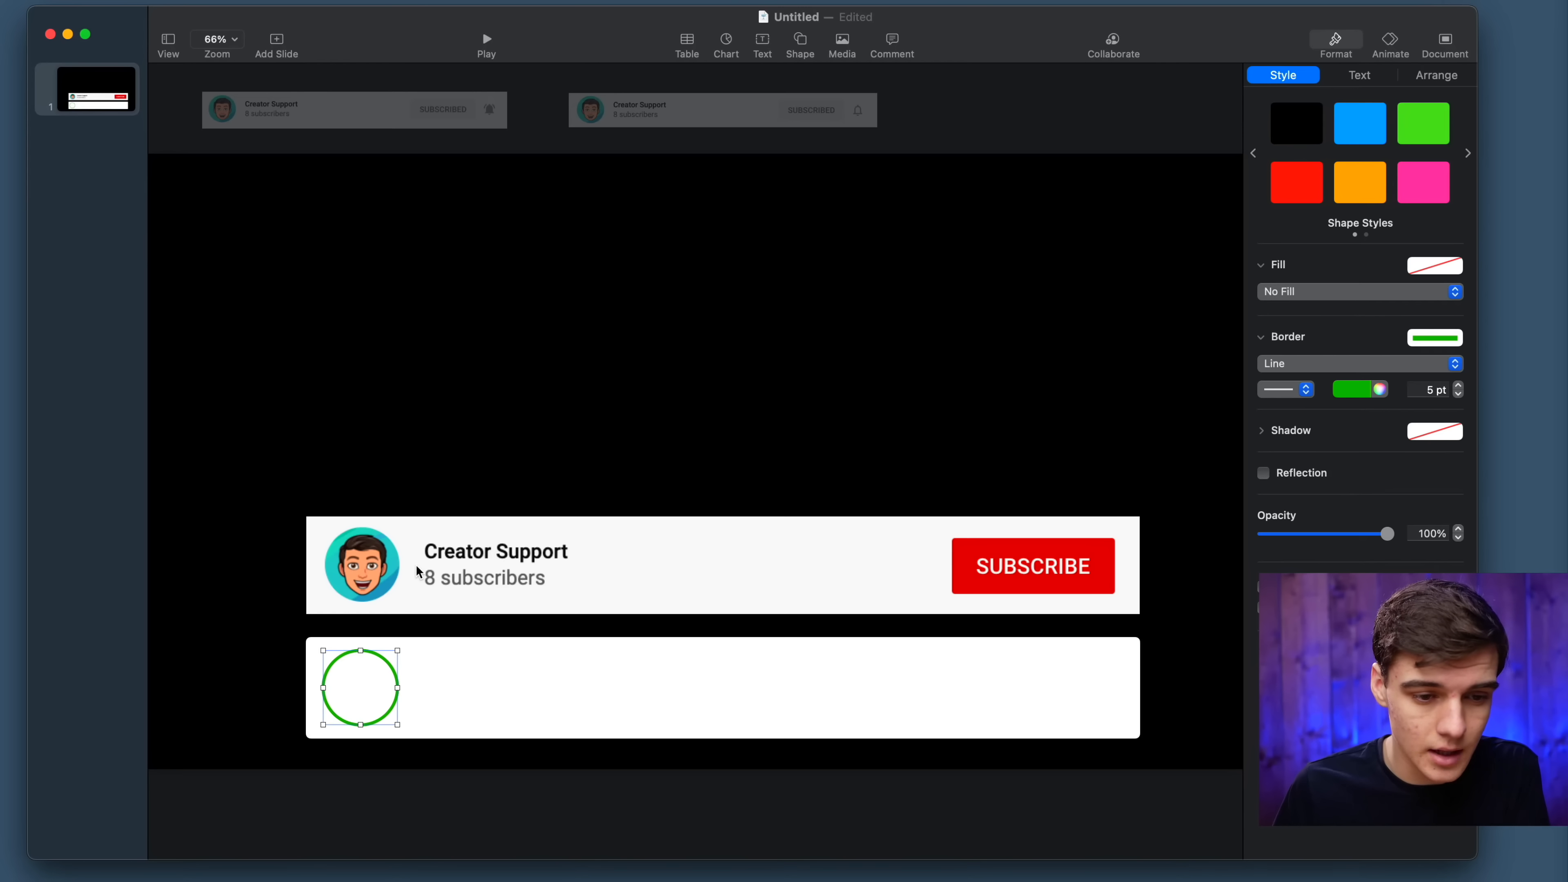
Remove the circle's border and give it a black Colour Fill.
click(1317, 364)
click(1296, 346)
click(1308, 292)
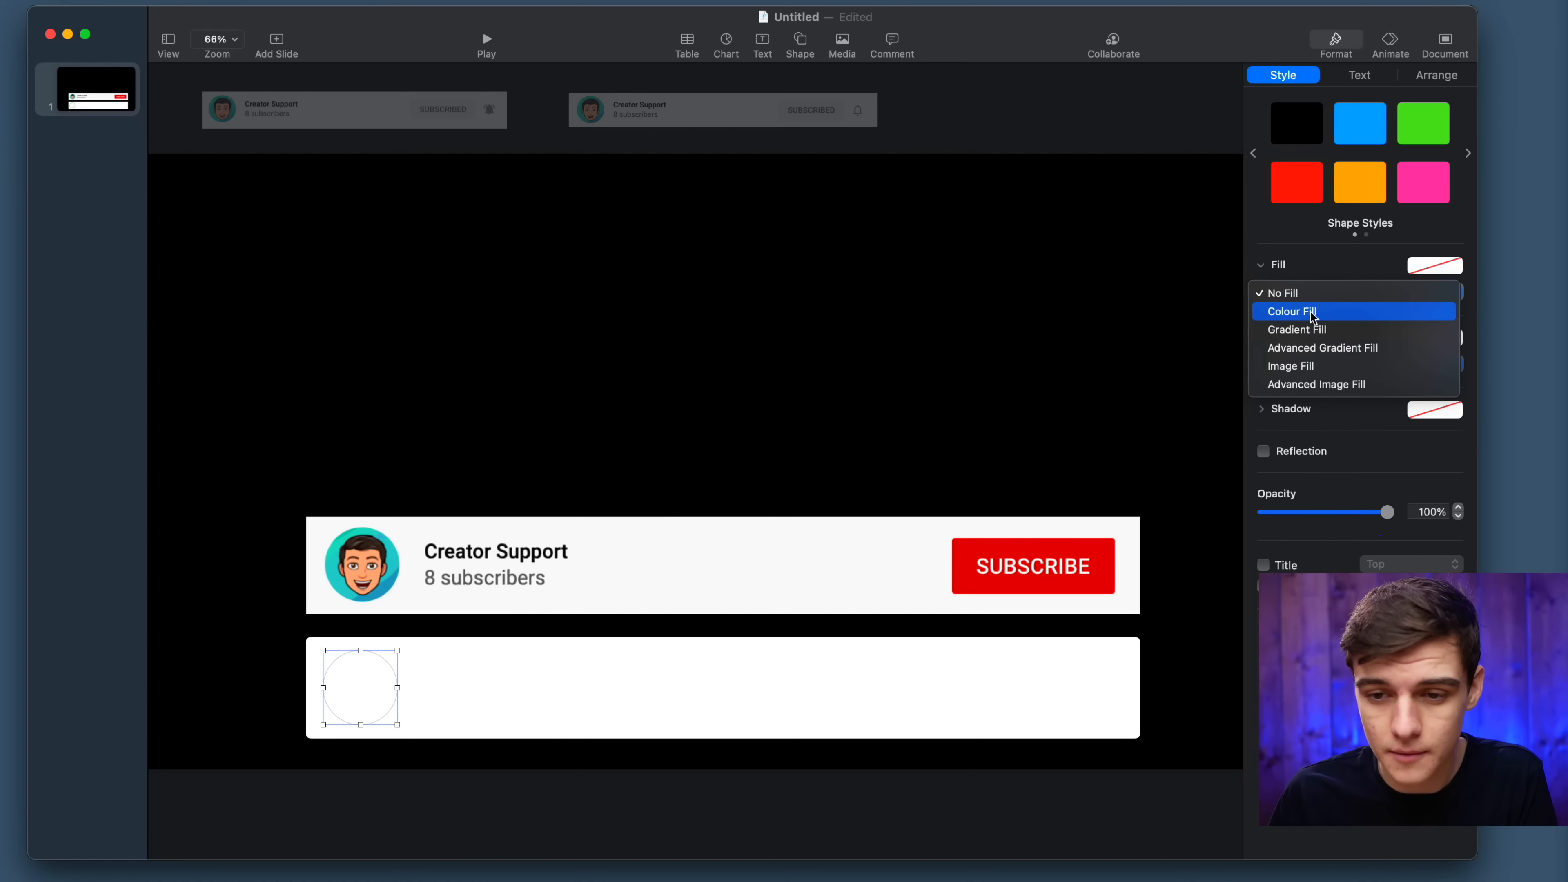
click(1313, 312)
click(425, 248)
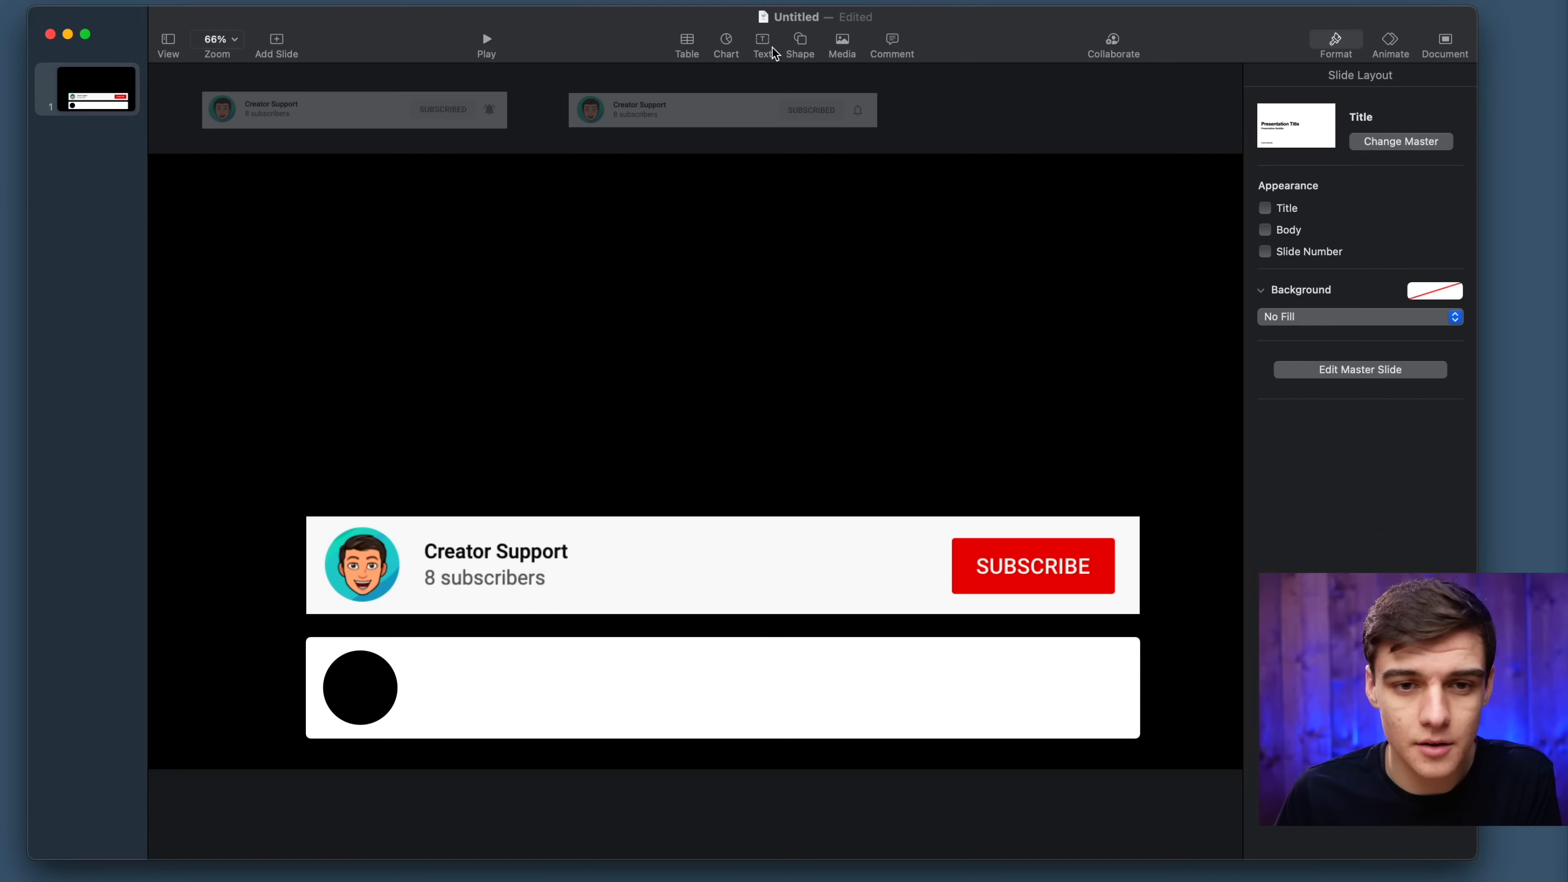
Insert a rounded rectangle, fit it over the banner's SUBSCRIBE button and reduce its corner rounding.
click(799, 45)
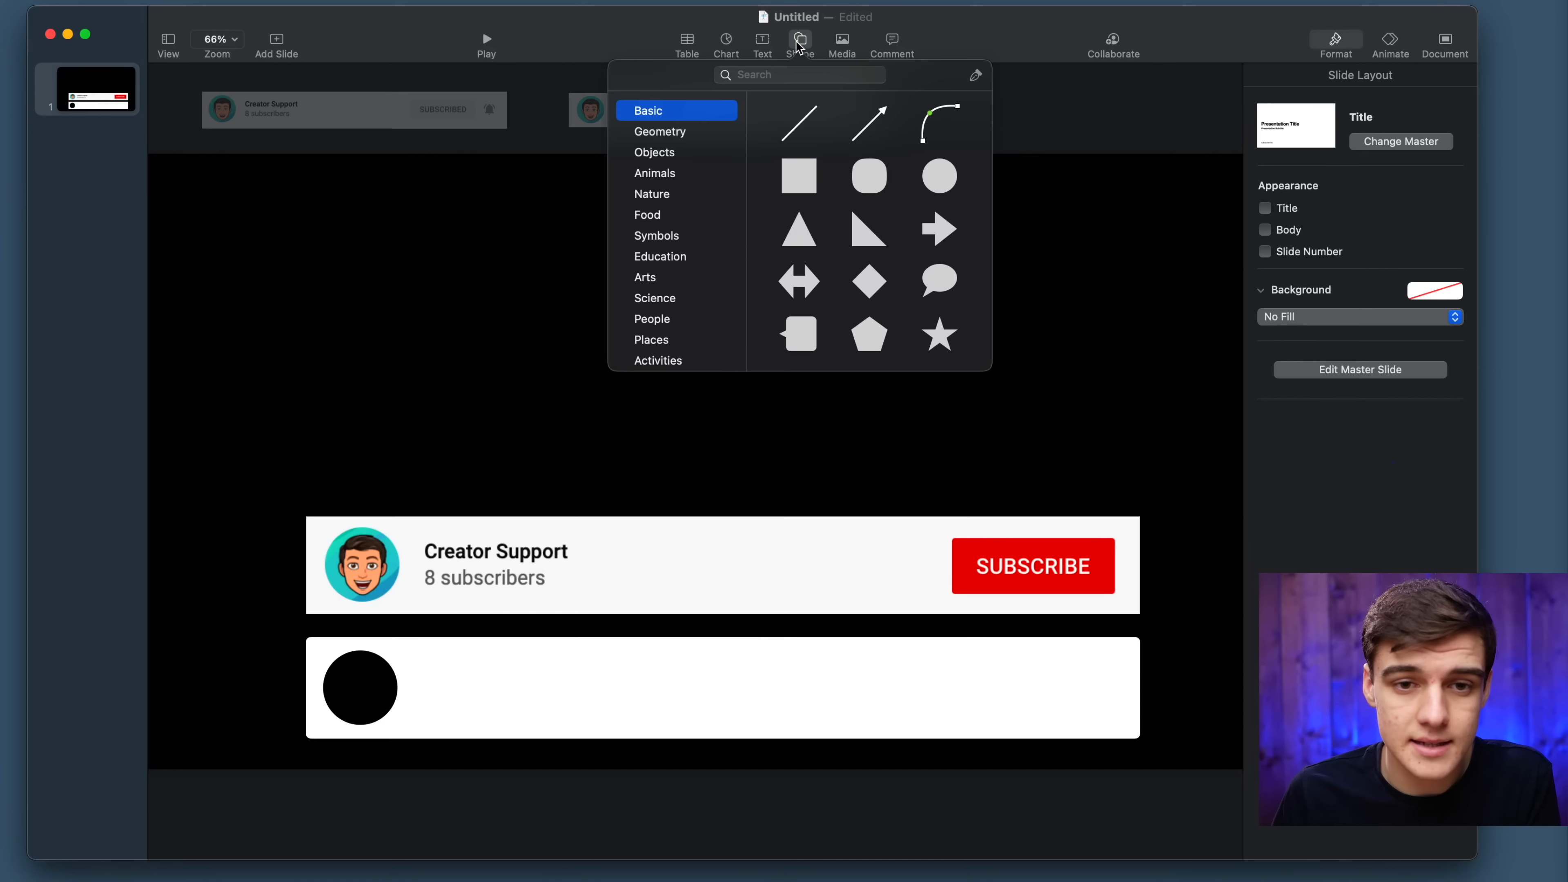
click(869, 180)
drag(689, 470, 1114, 562)
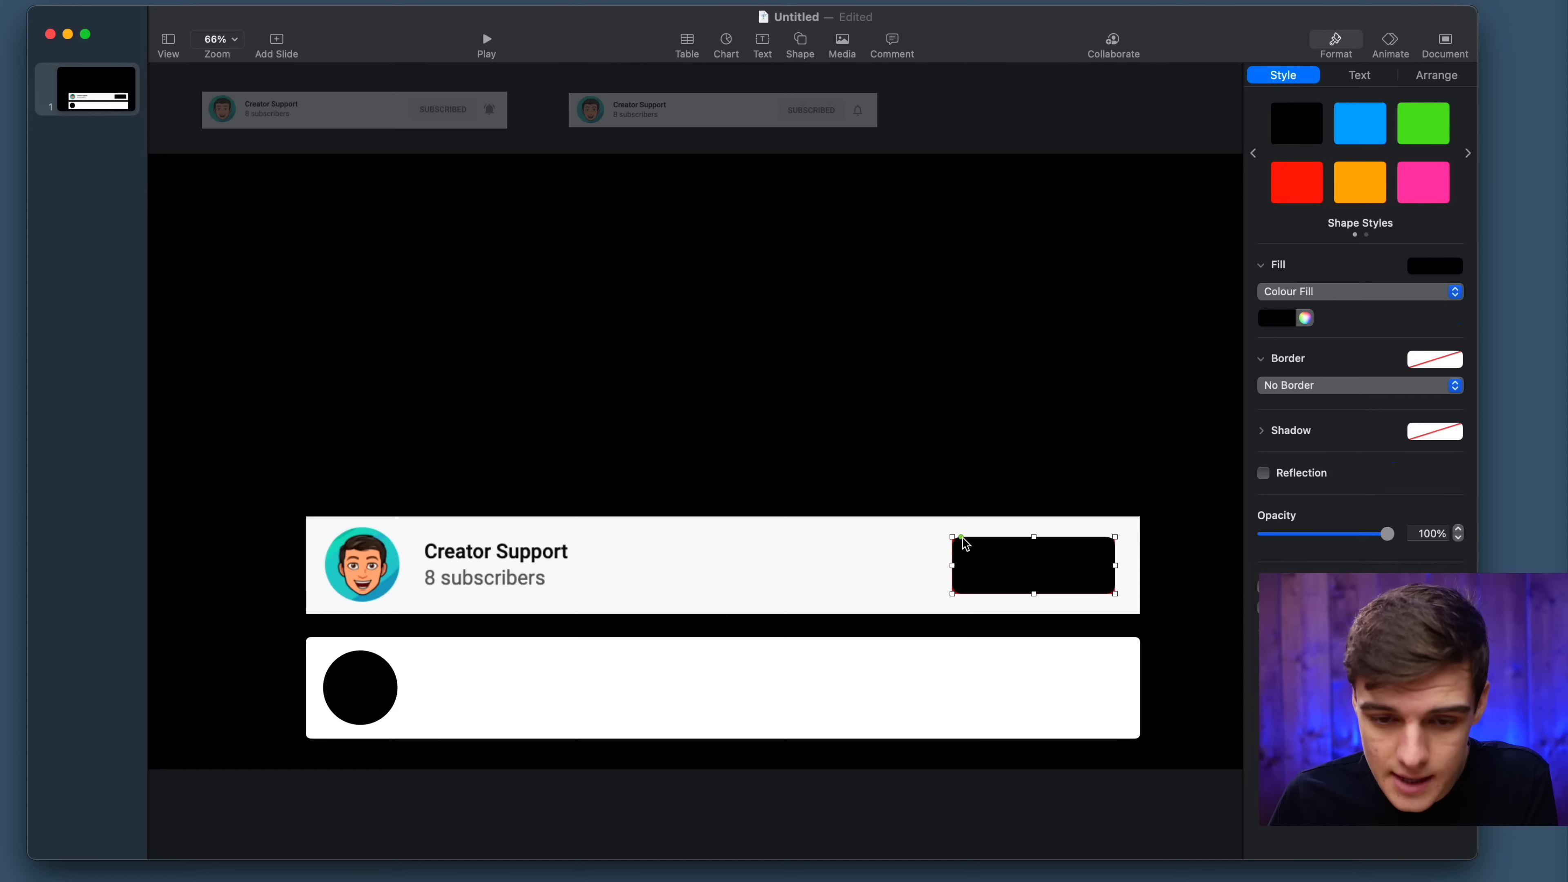
drag(962, 538, 949, 544)
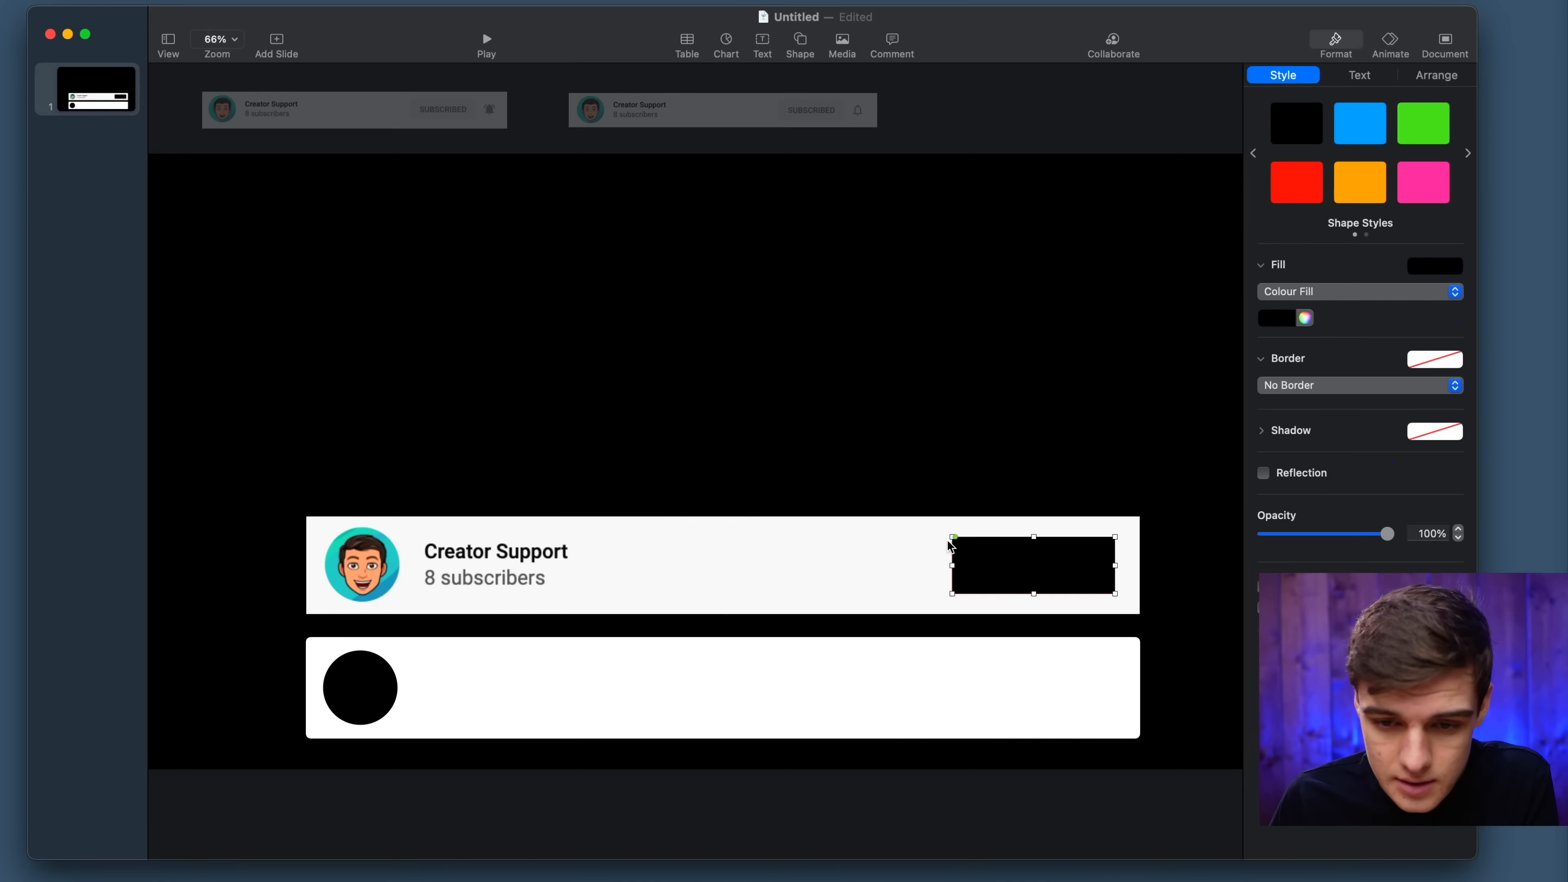
Offset the new button shape below the original SUBSCRIBE button and fill it with the original's sampled red, CC0000.
click(1289, 194)
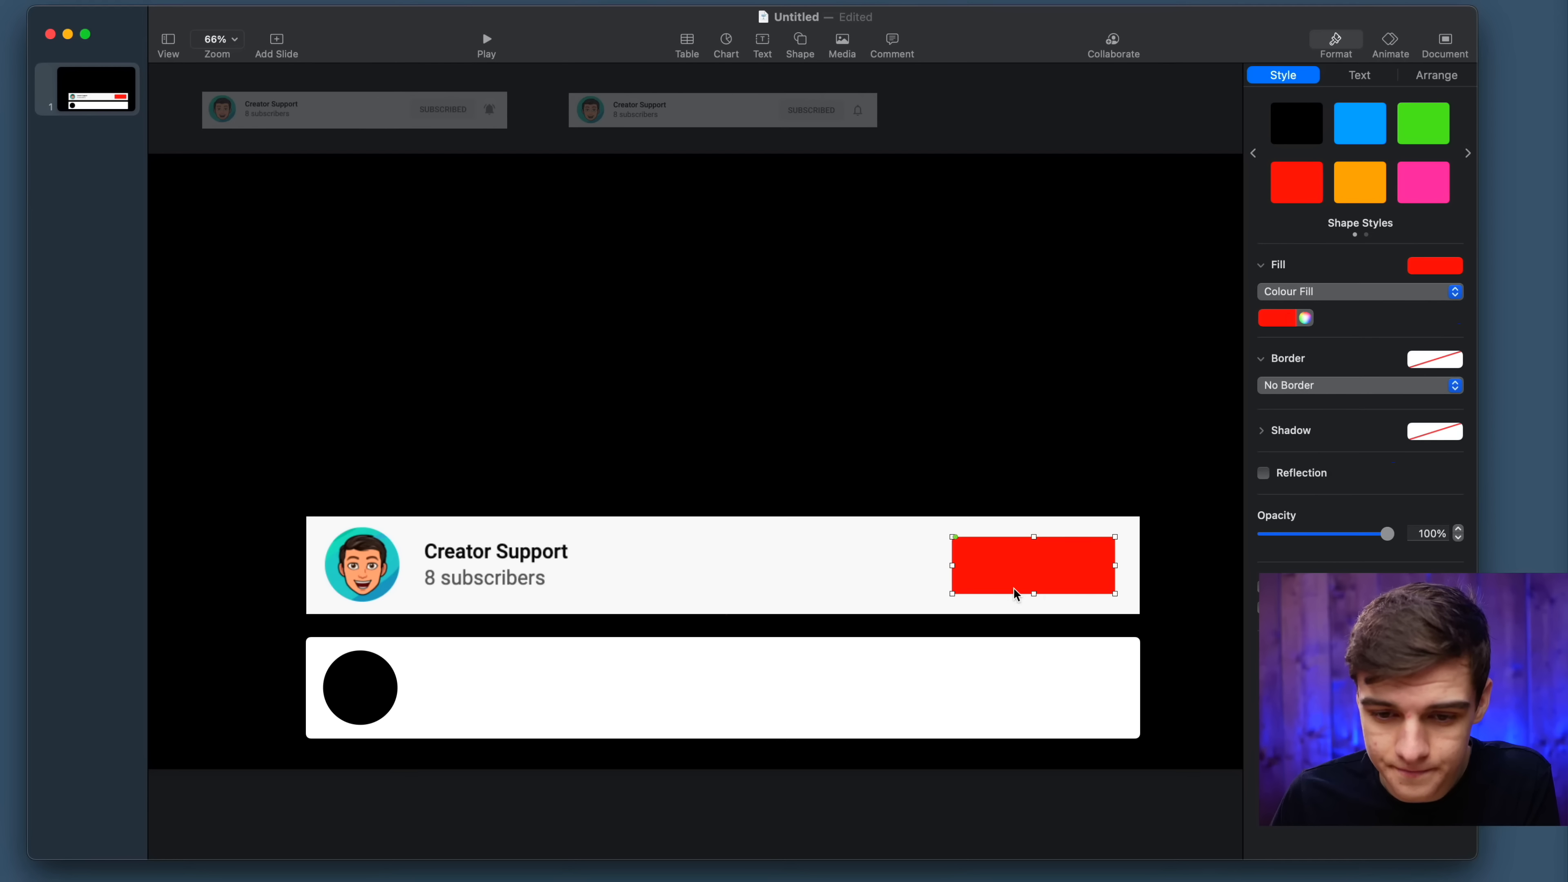
drag(1016, 594, 1017, 643)
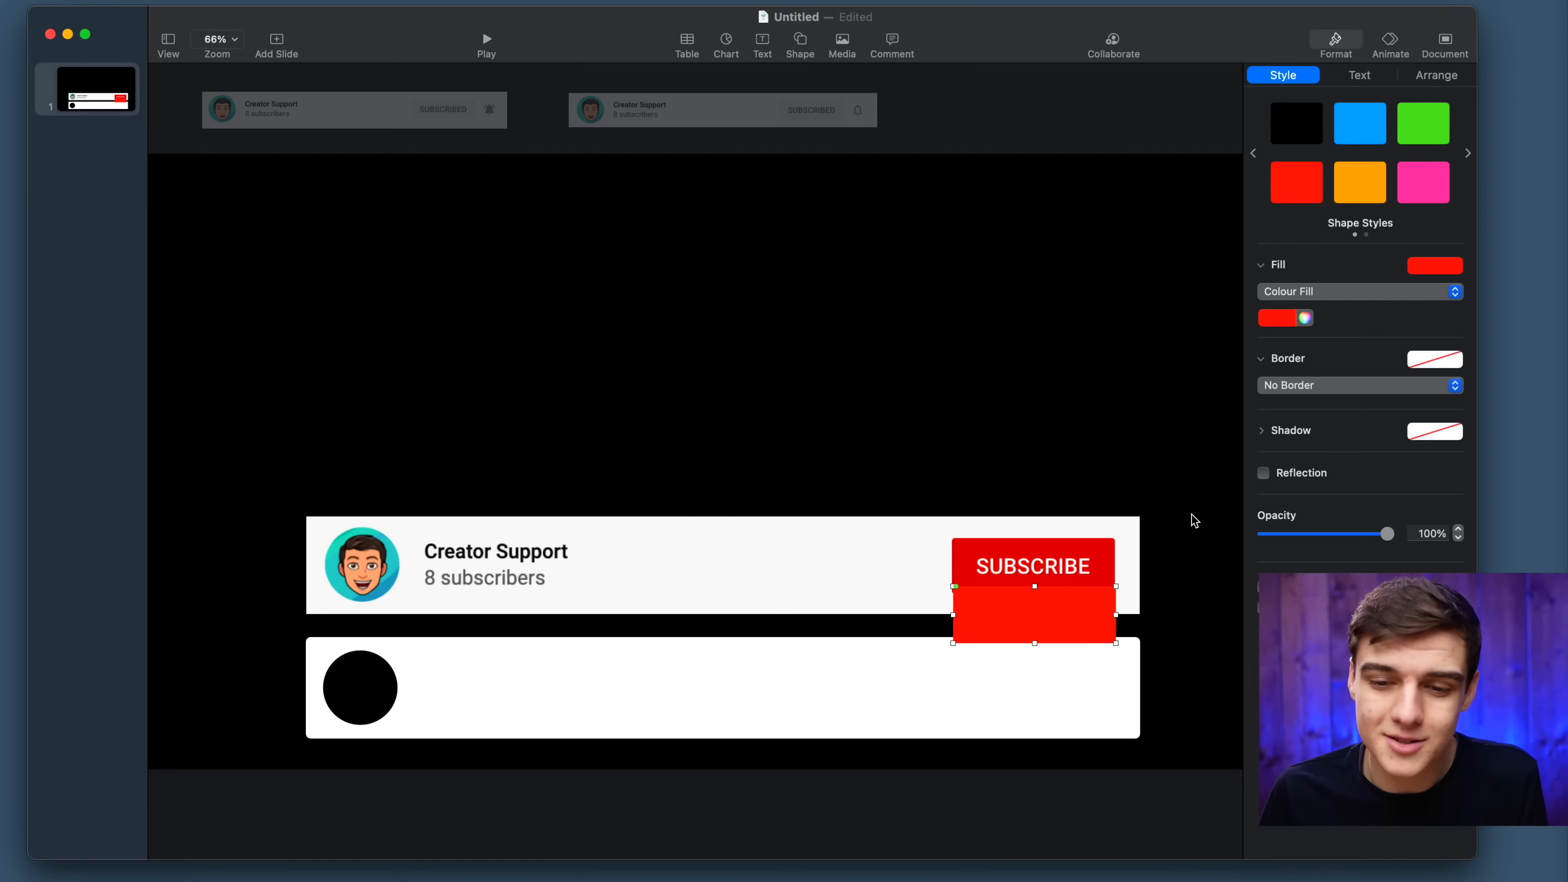
click(1304, 319)
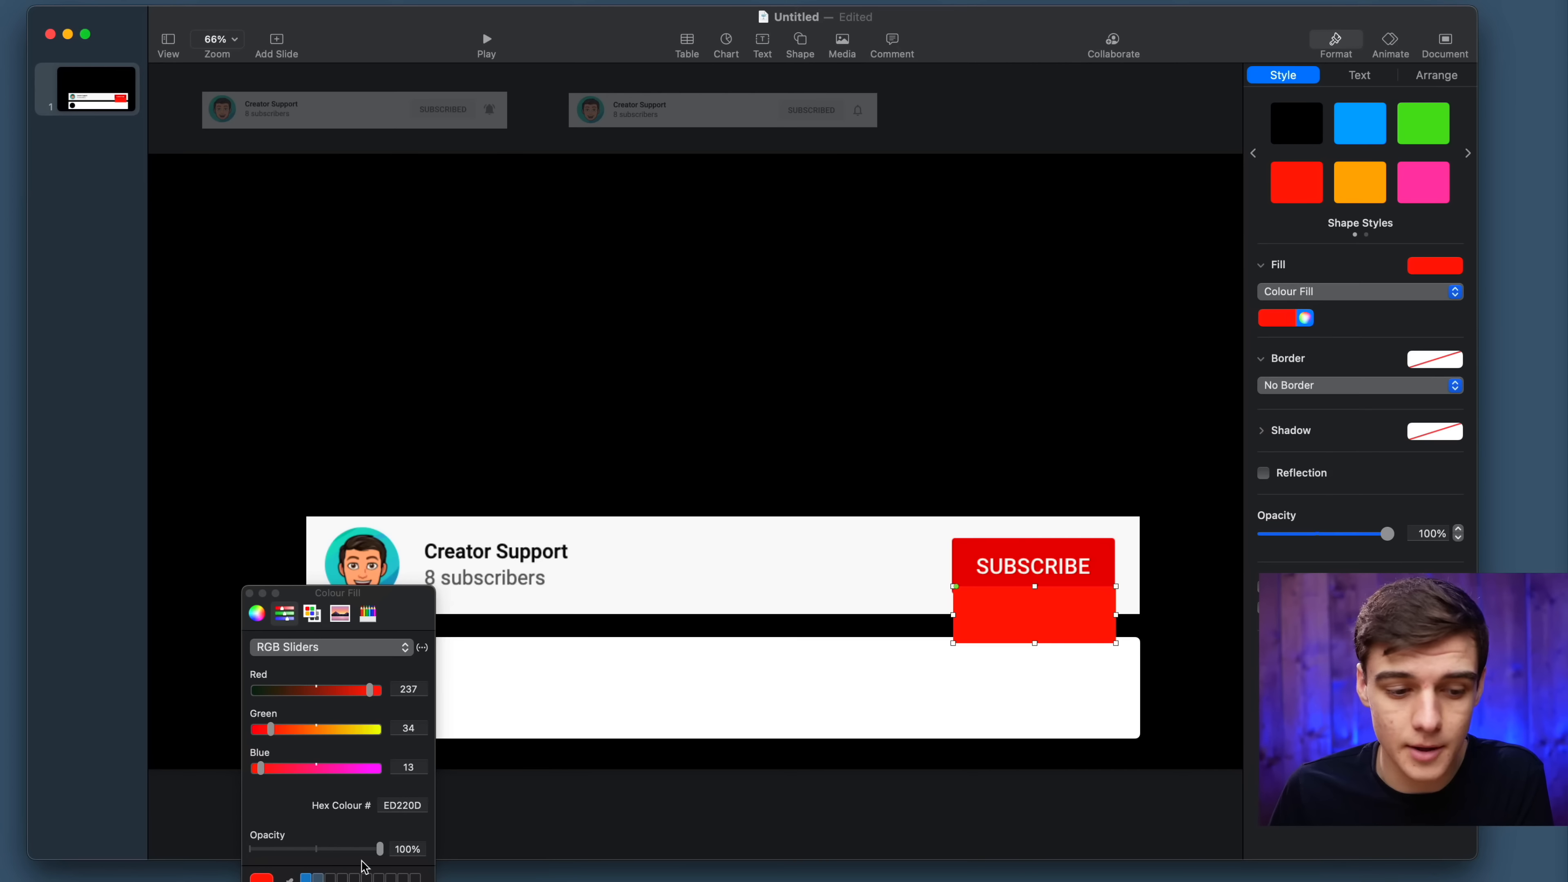
click(288, 877)
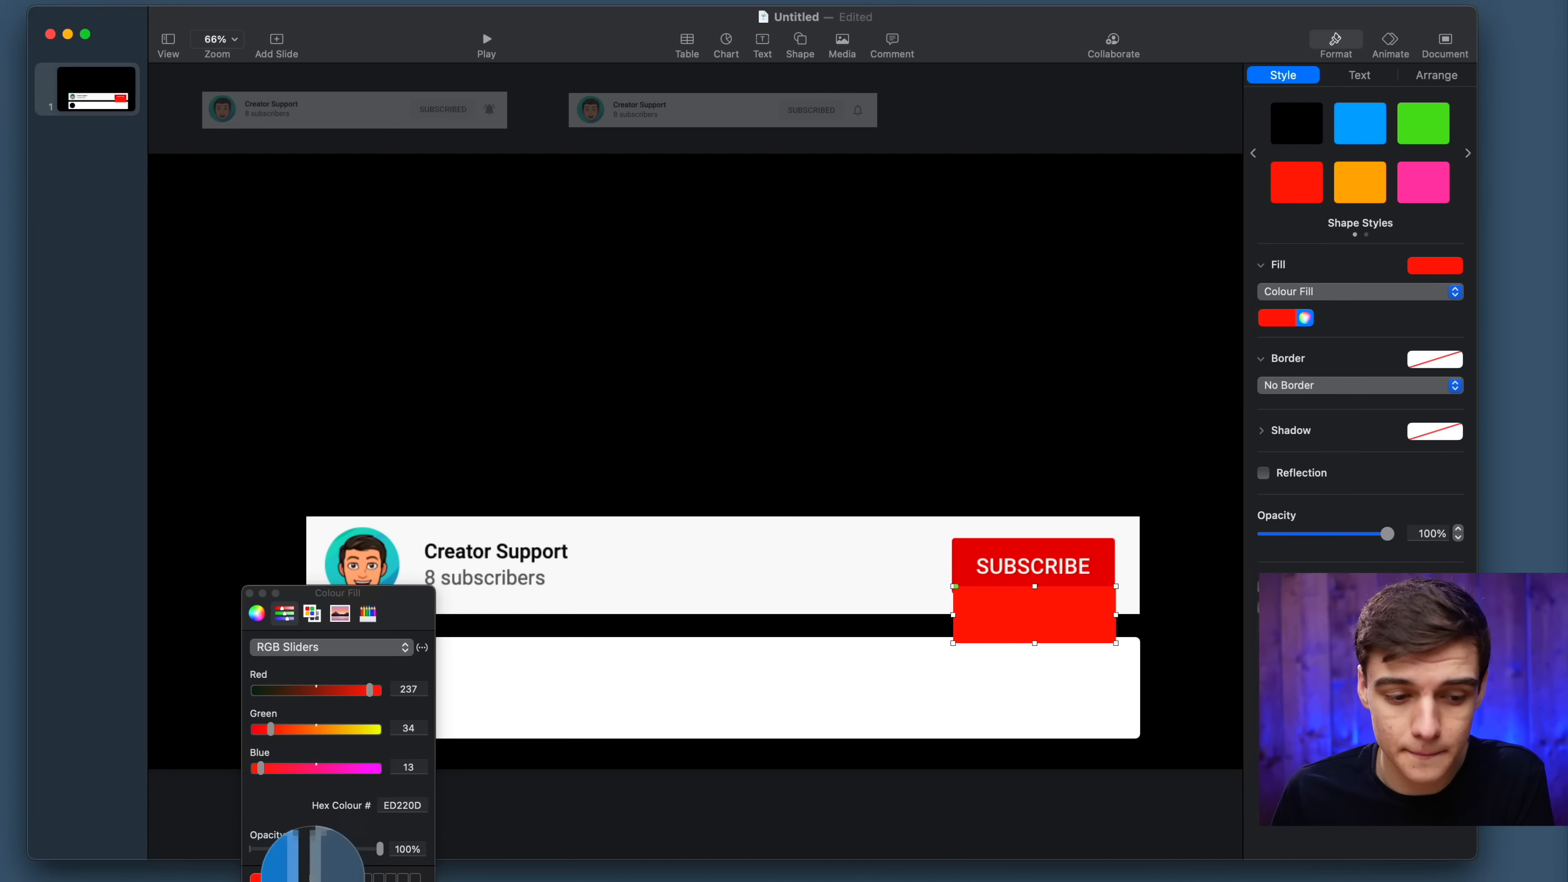
click(962, 560)
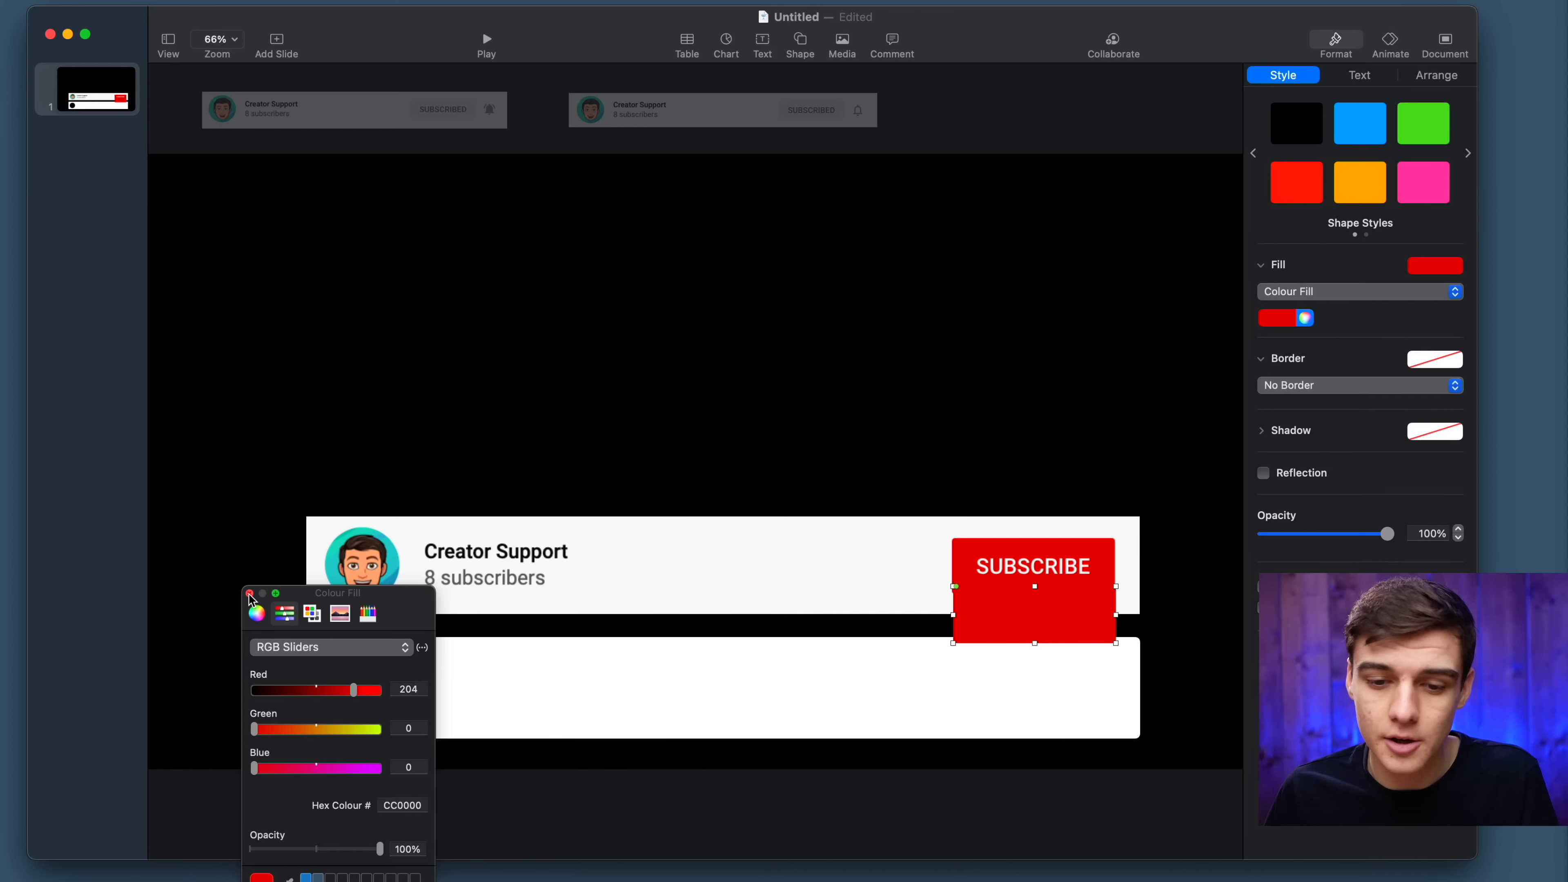
click(250, 594)
Add the text SUBSCRIBE inside the new red button.
click(1376, 79)
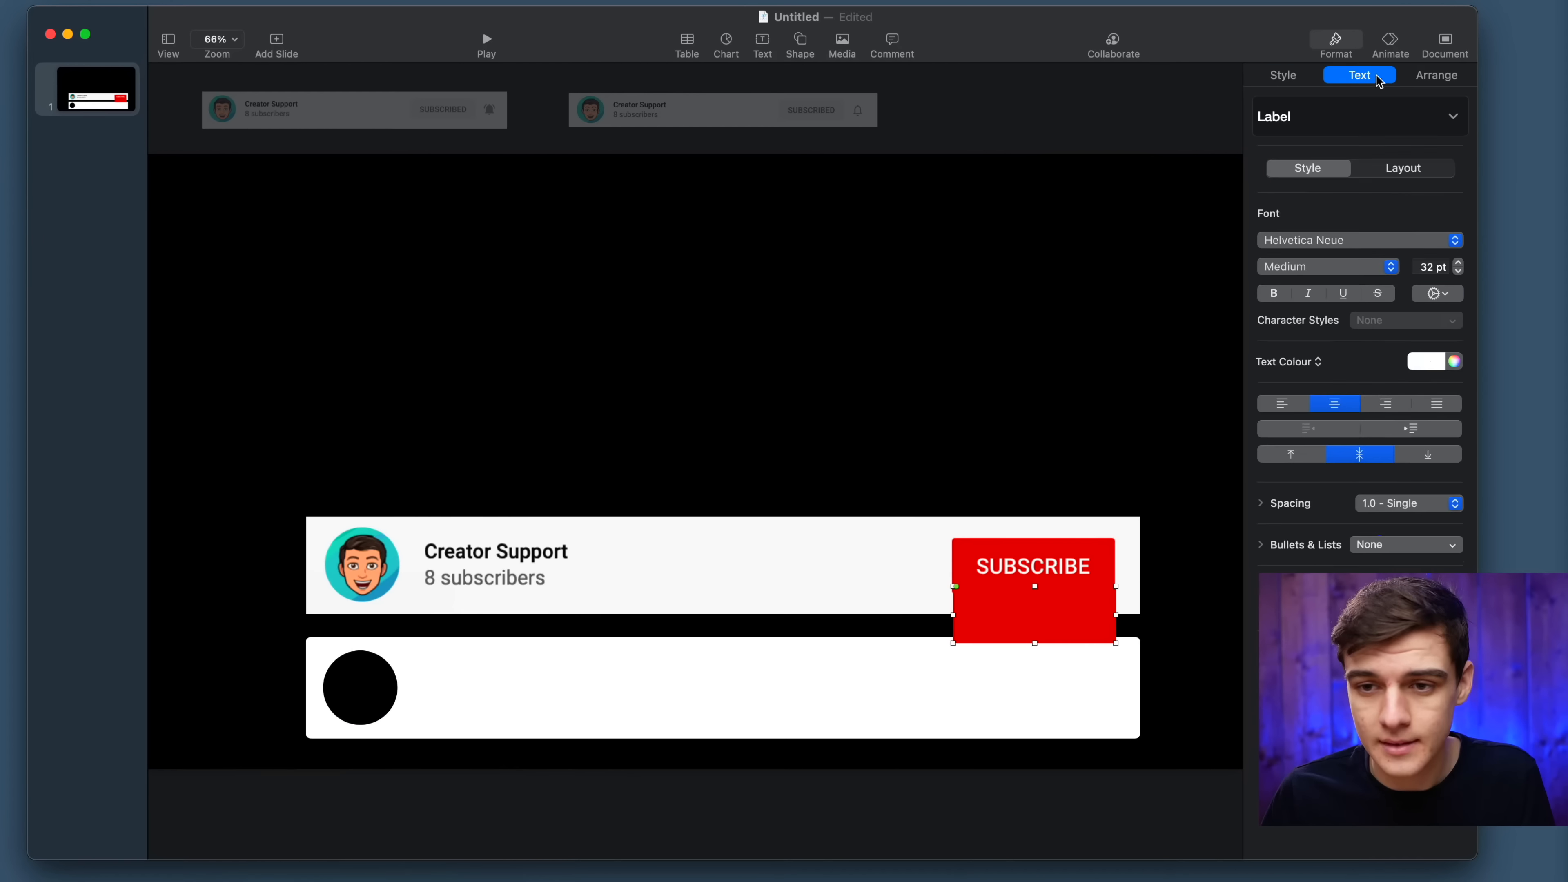
double_click(1040, 610)
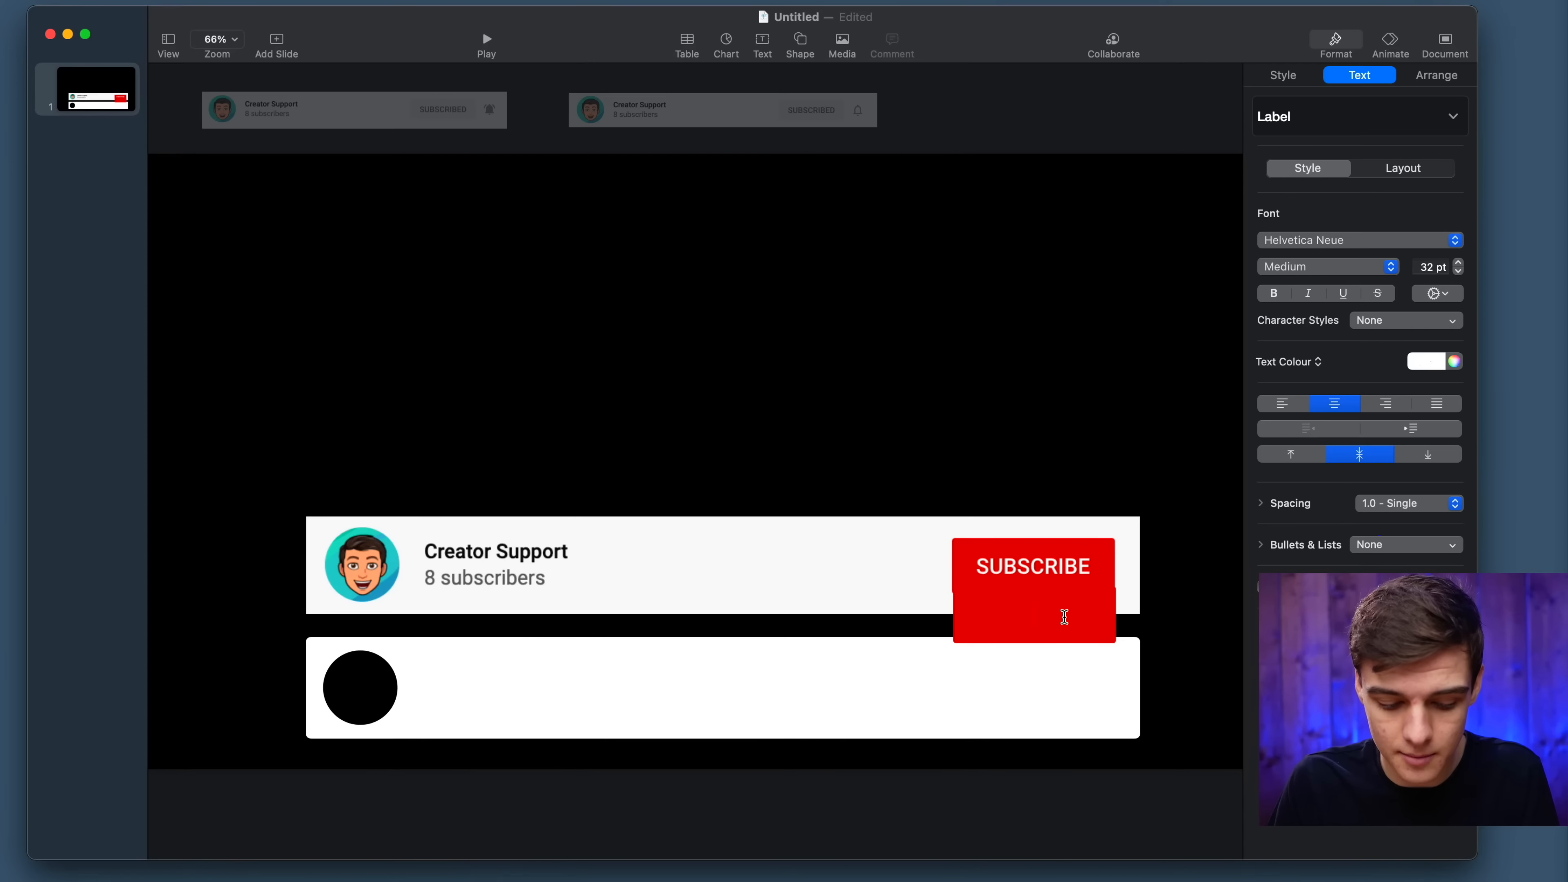
text(SUB)
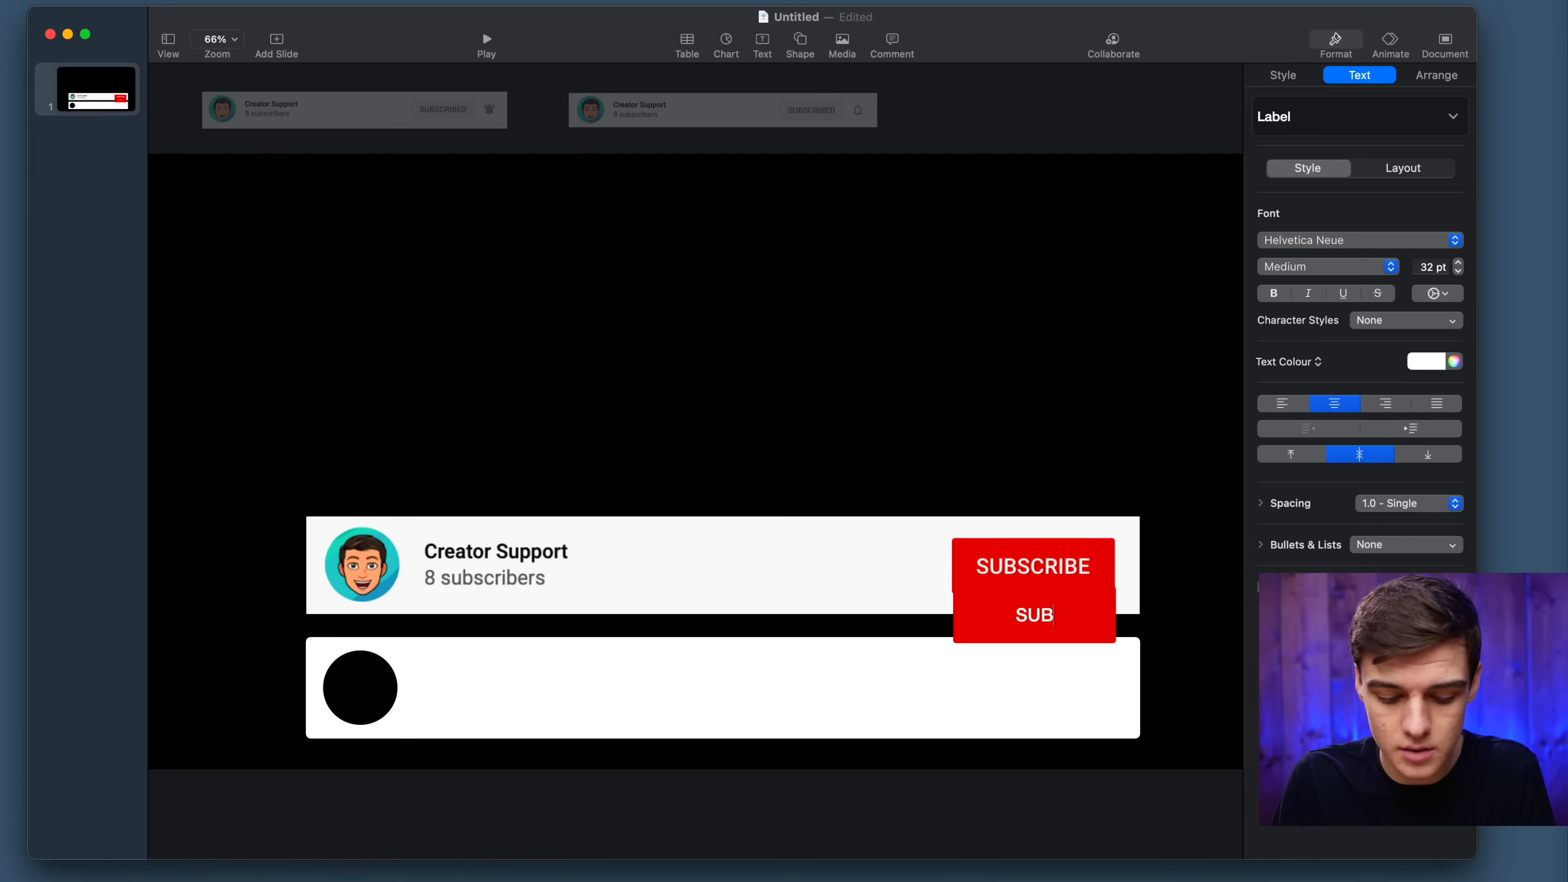
text(SCRIBE)
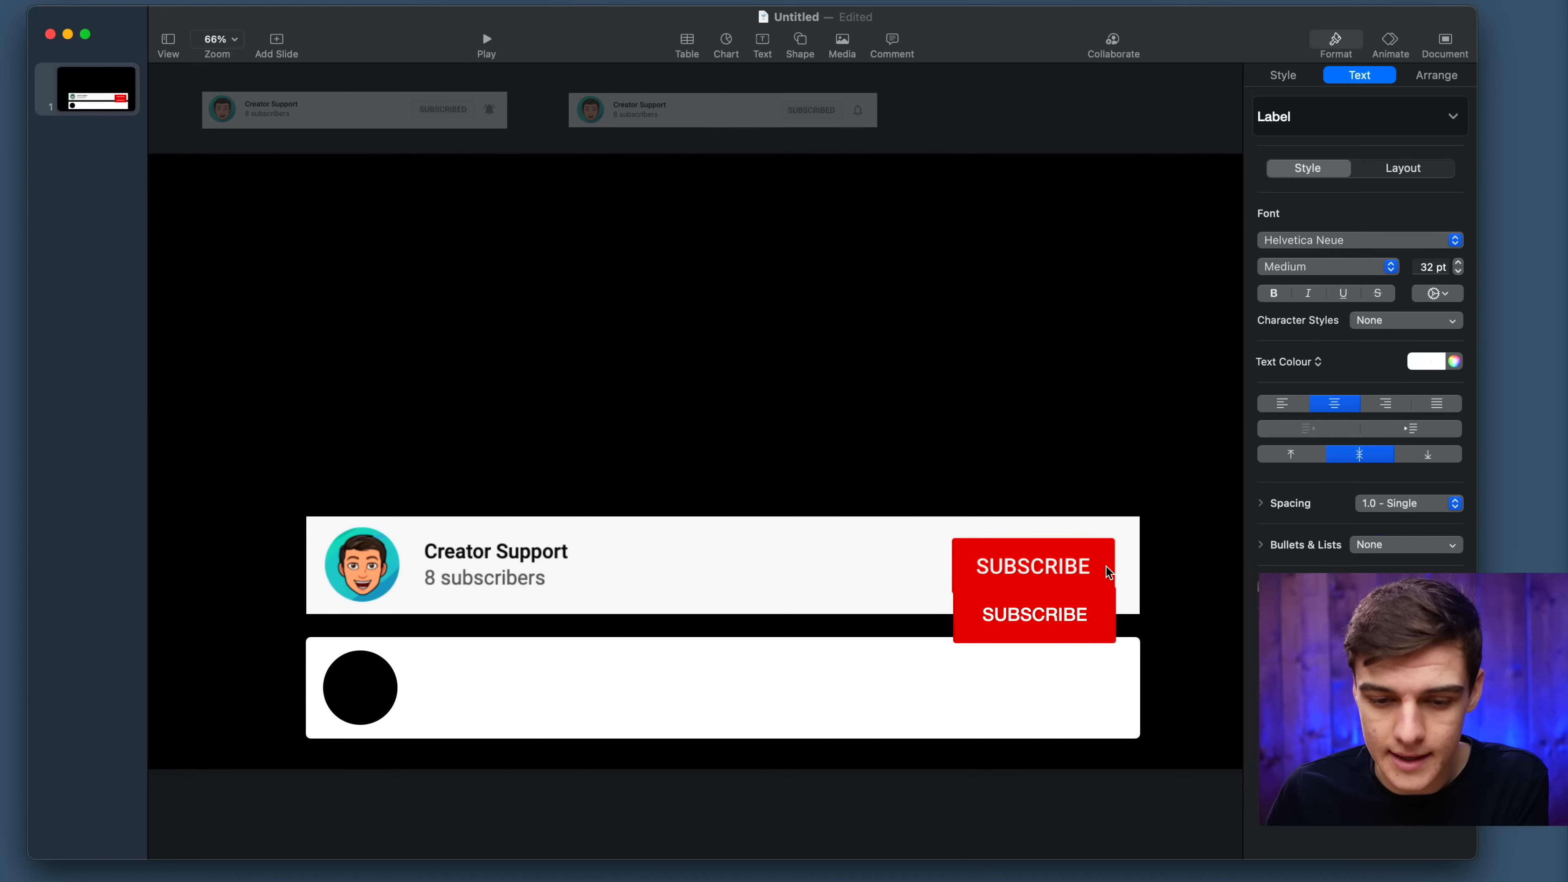
Increase the new button's SUBSCRIBE text size to 38 pt.
click(1457, 263)
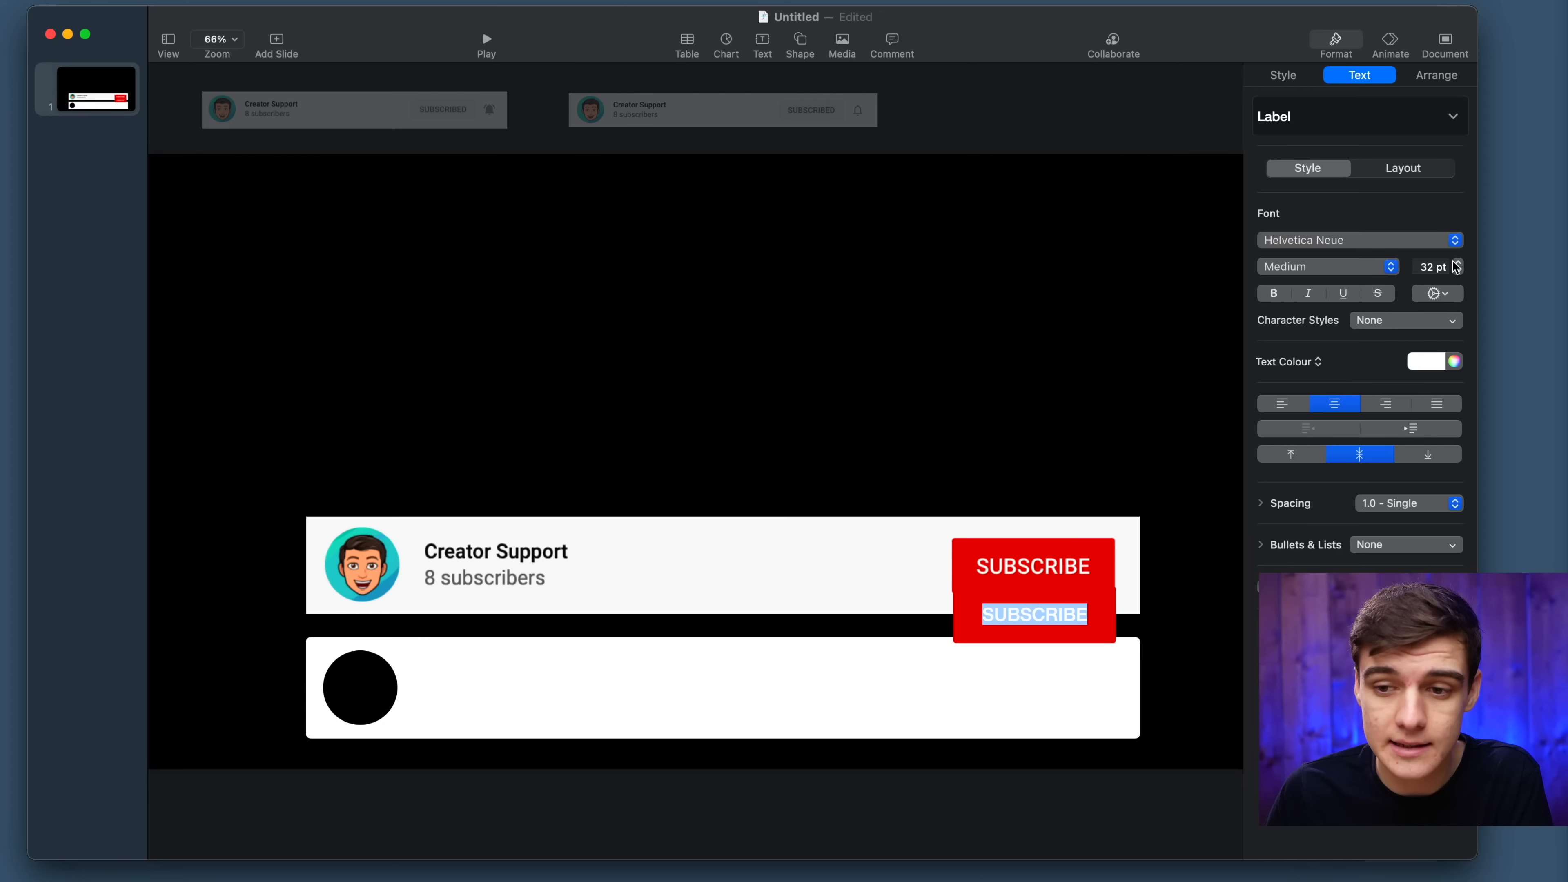
click(1458, 262)
click(1457, 262)
click(1457, 263)
click(1457, 263)
click(1457, 262)
click(1457, 263)
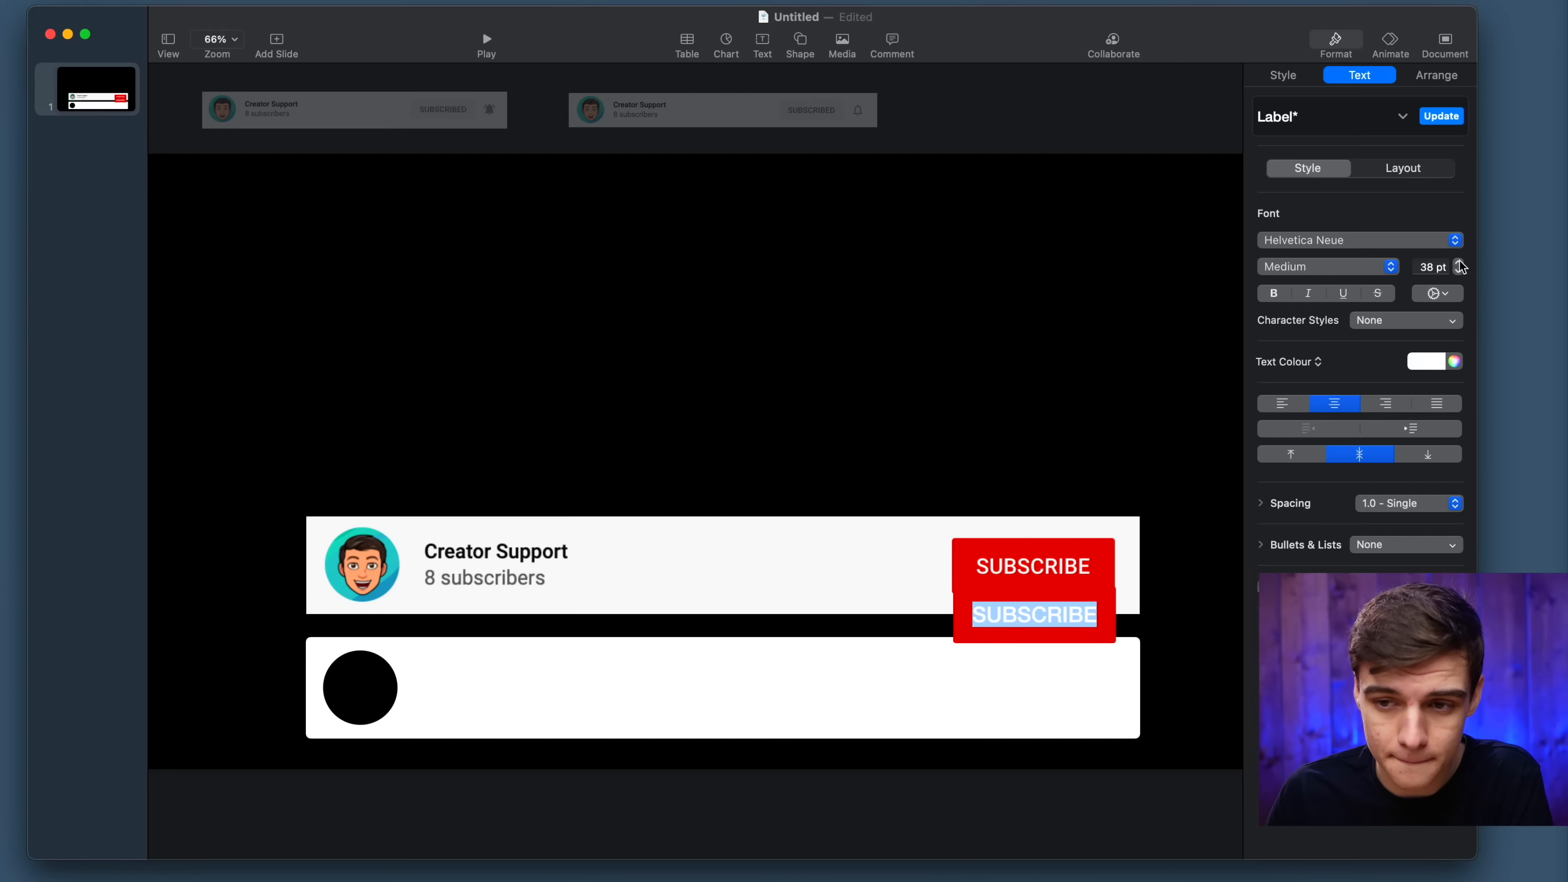
click(1458, 263)
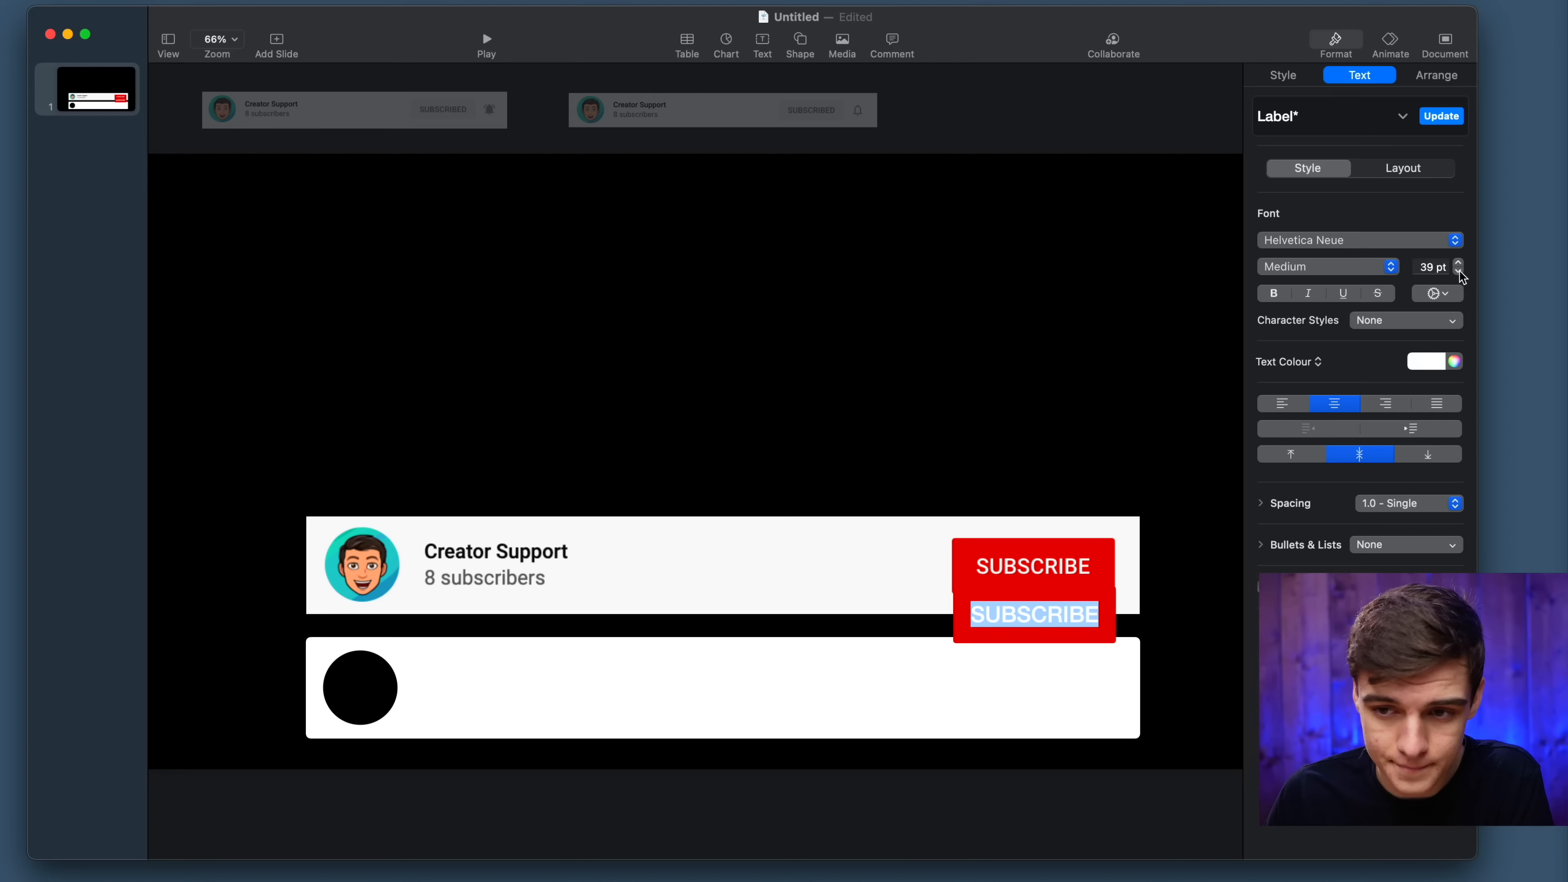
click(1458, 271)
click(1100, 389)
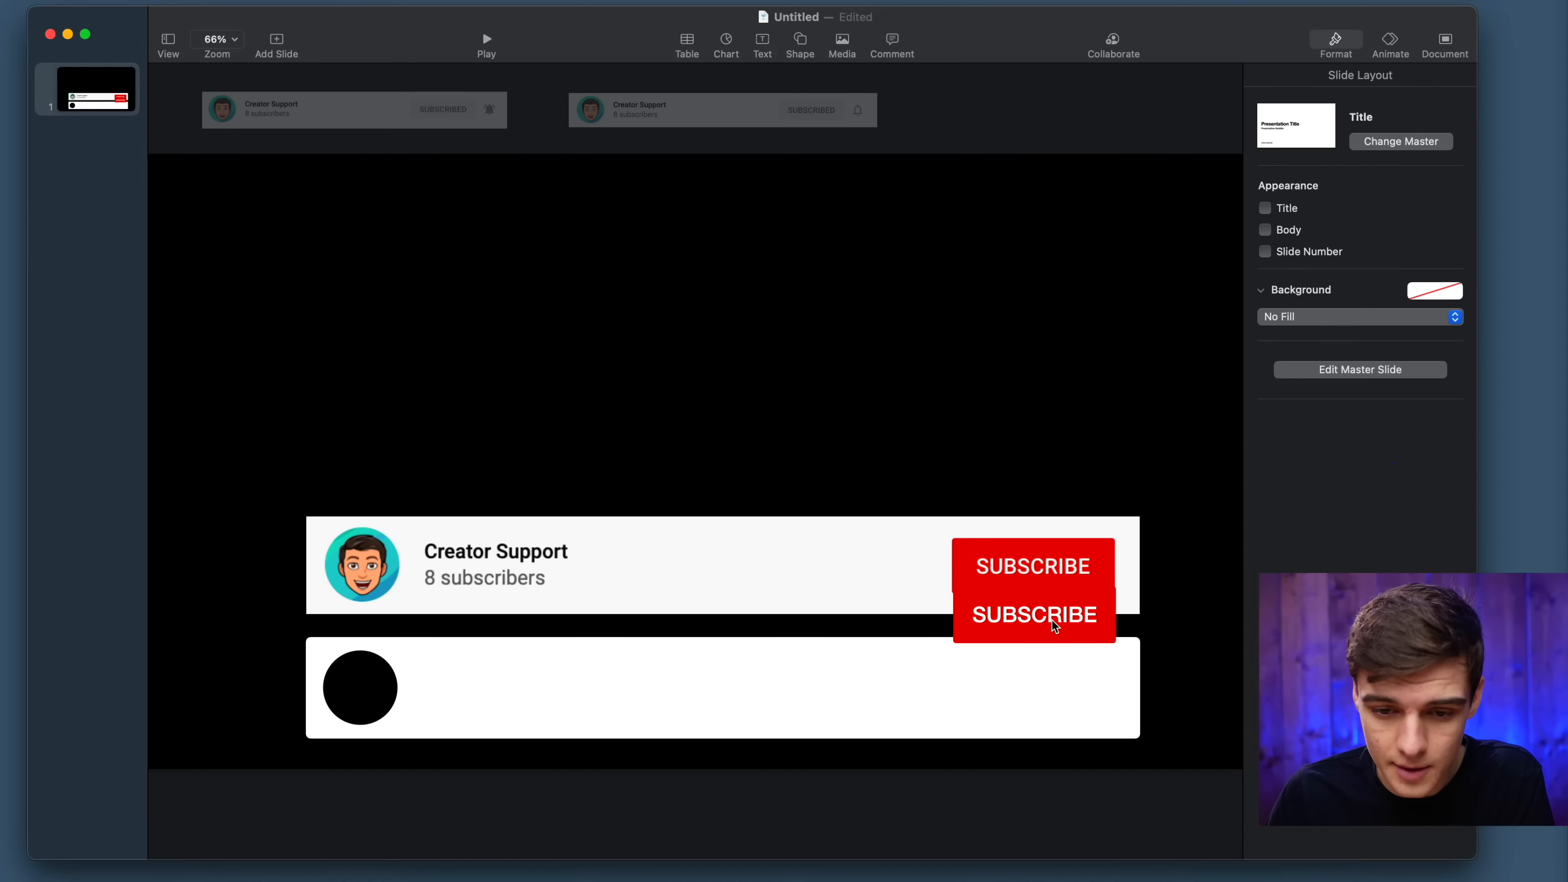
Move the new button onto the white bar and align it with vertical ruler guides set at the original button's edges.
drag(1055, 625, 1040, 705)
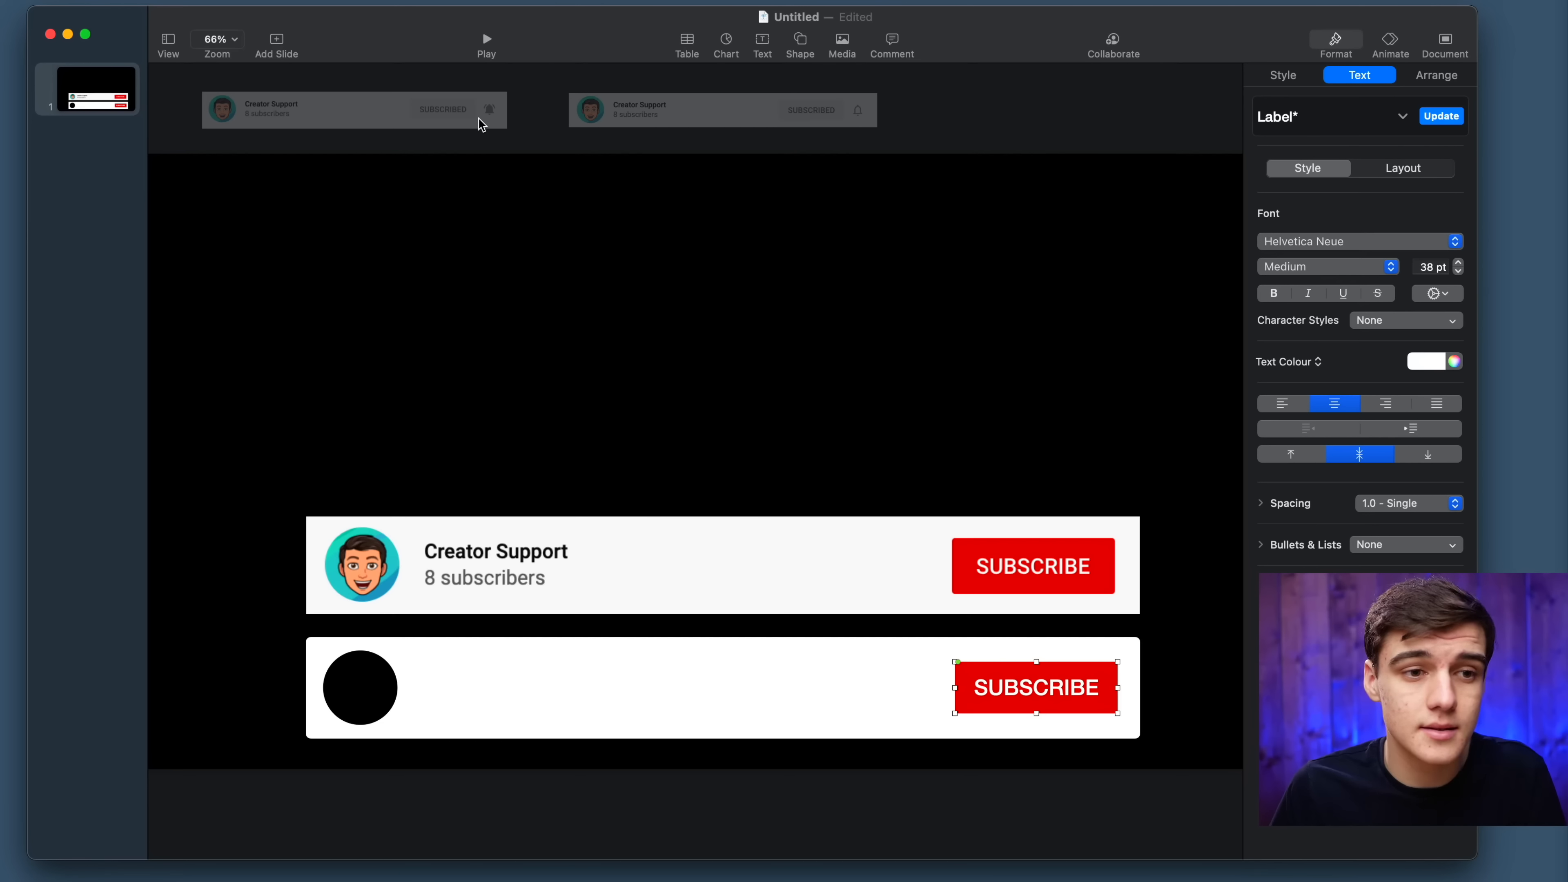
key(super+r)
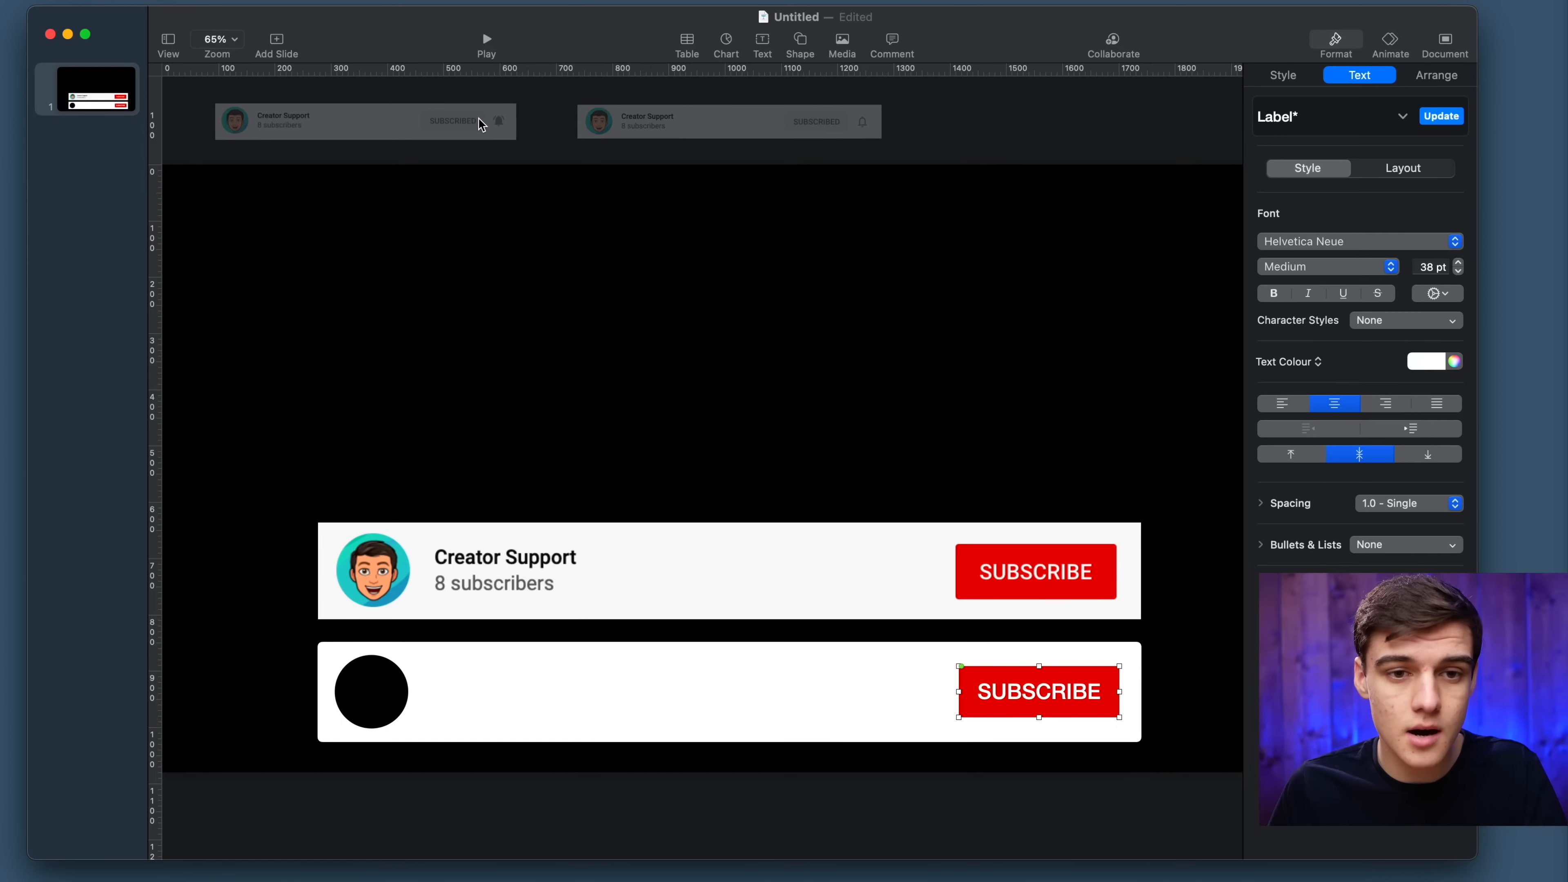
drag(153, 207, 954, 241)
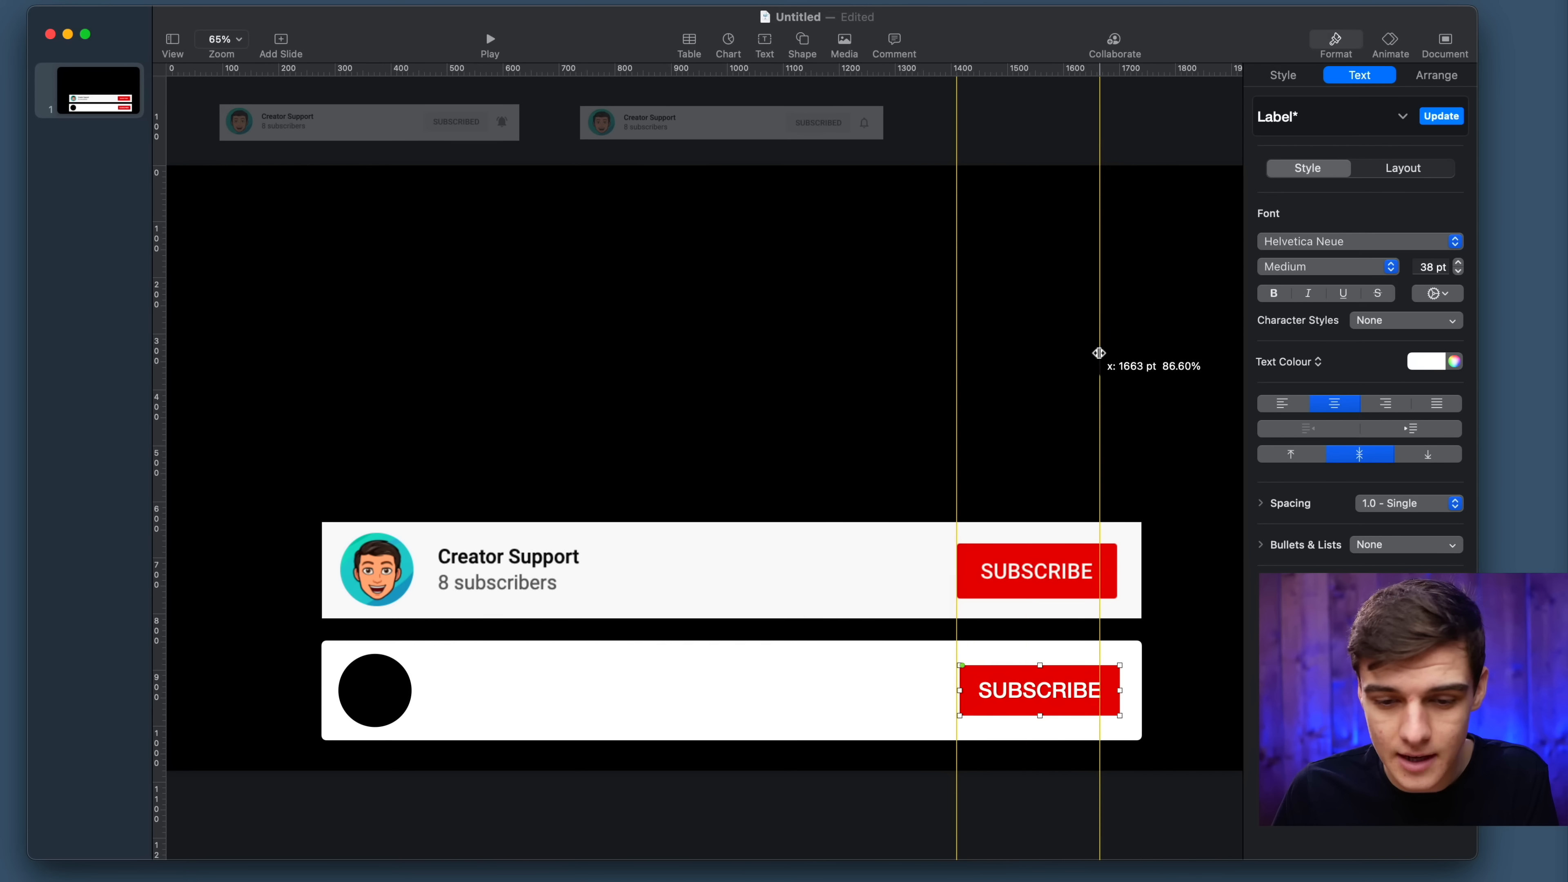
drag(1098, 354, 1114, 354)
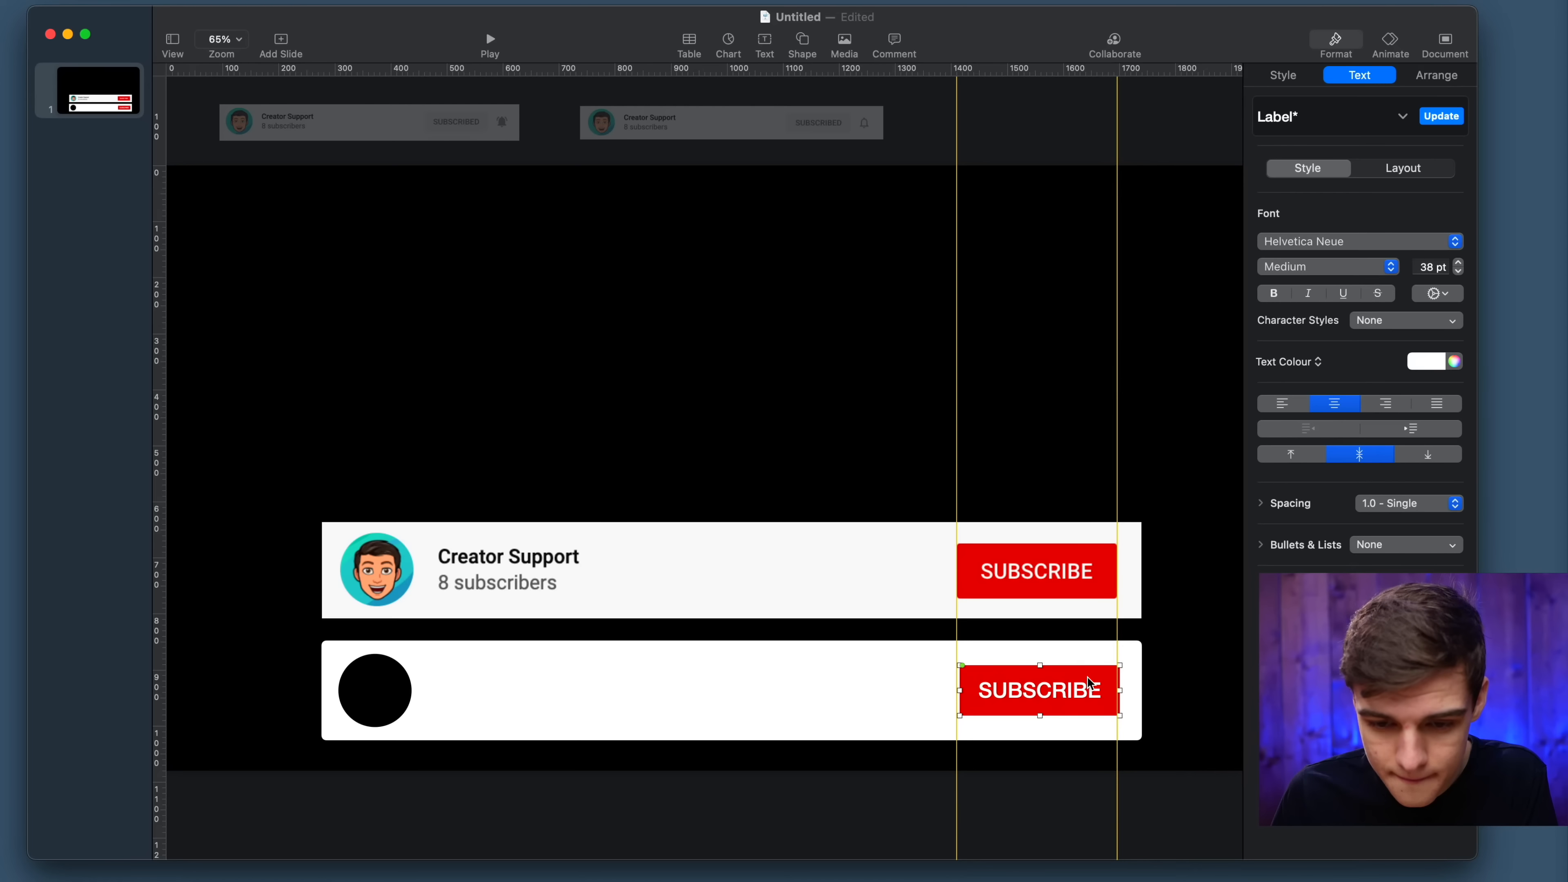
drag(1086, 678, 1085, 681)
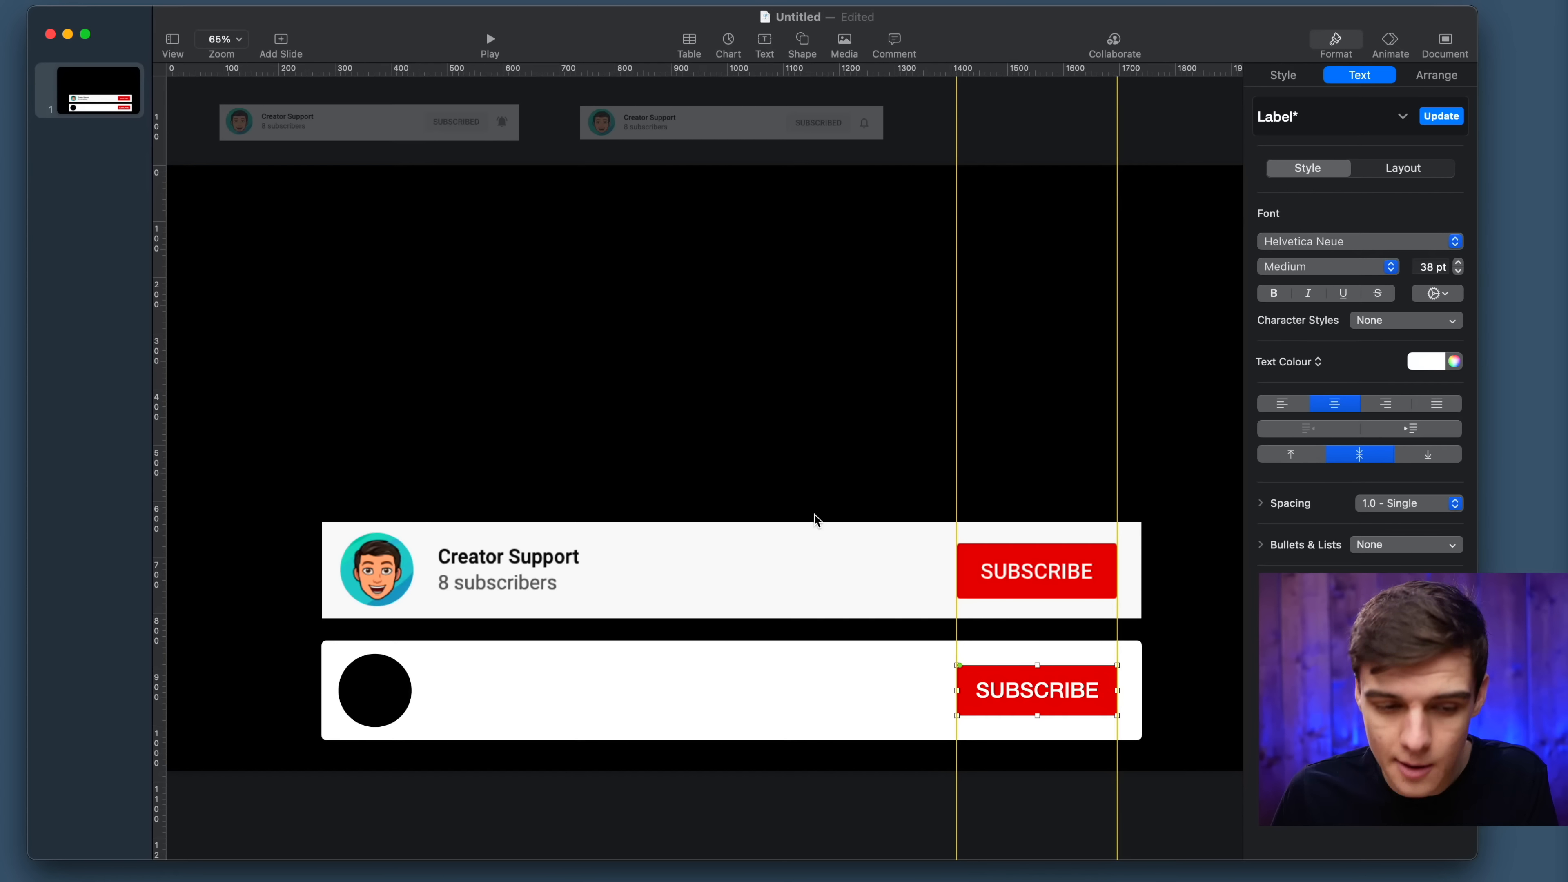
Add vertical guides at both sides of the profile picture and align the black circle between them.
drag(249, 70, 340, 378)
drag(164, 469, 413, 468)
click(308, 670)
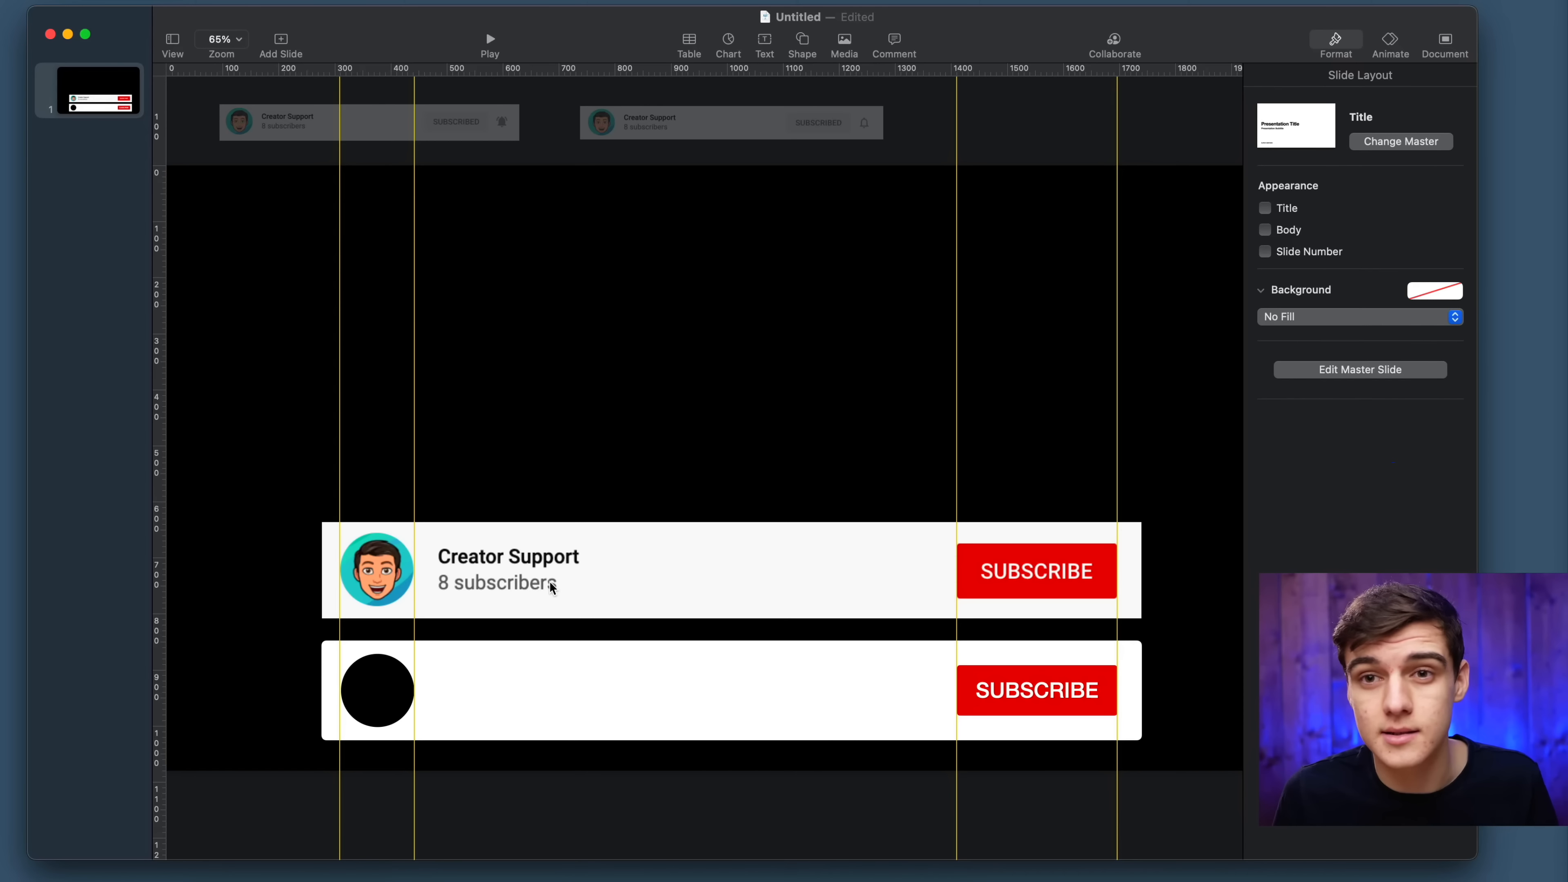
Insert a text box over the banner's channel name, left-align its text and colour it black.
click(764, 43)
drag(707, 467, 582, 559)
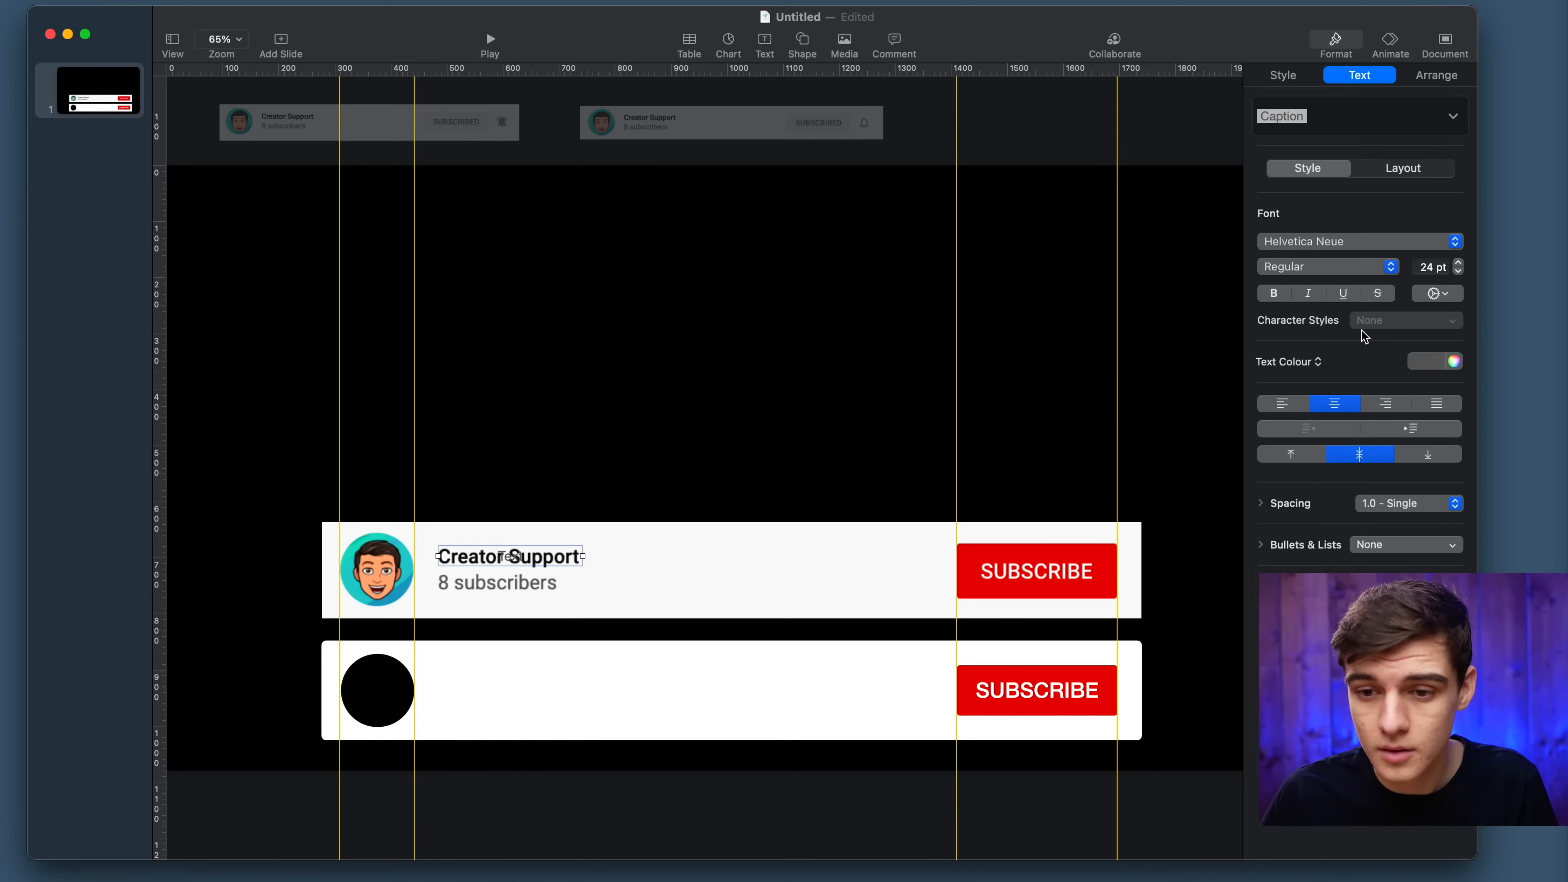
click(1280, 403)
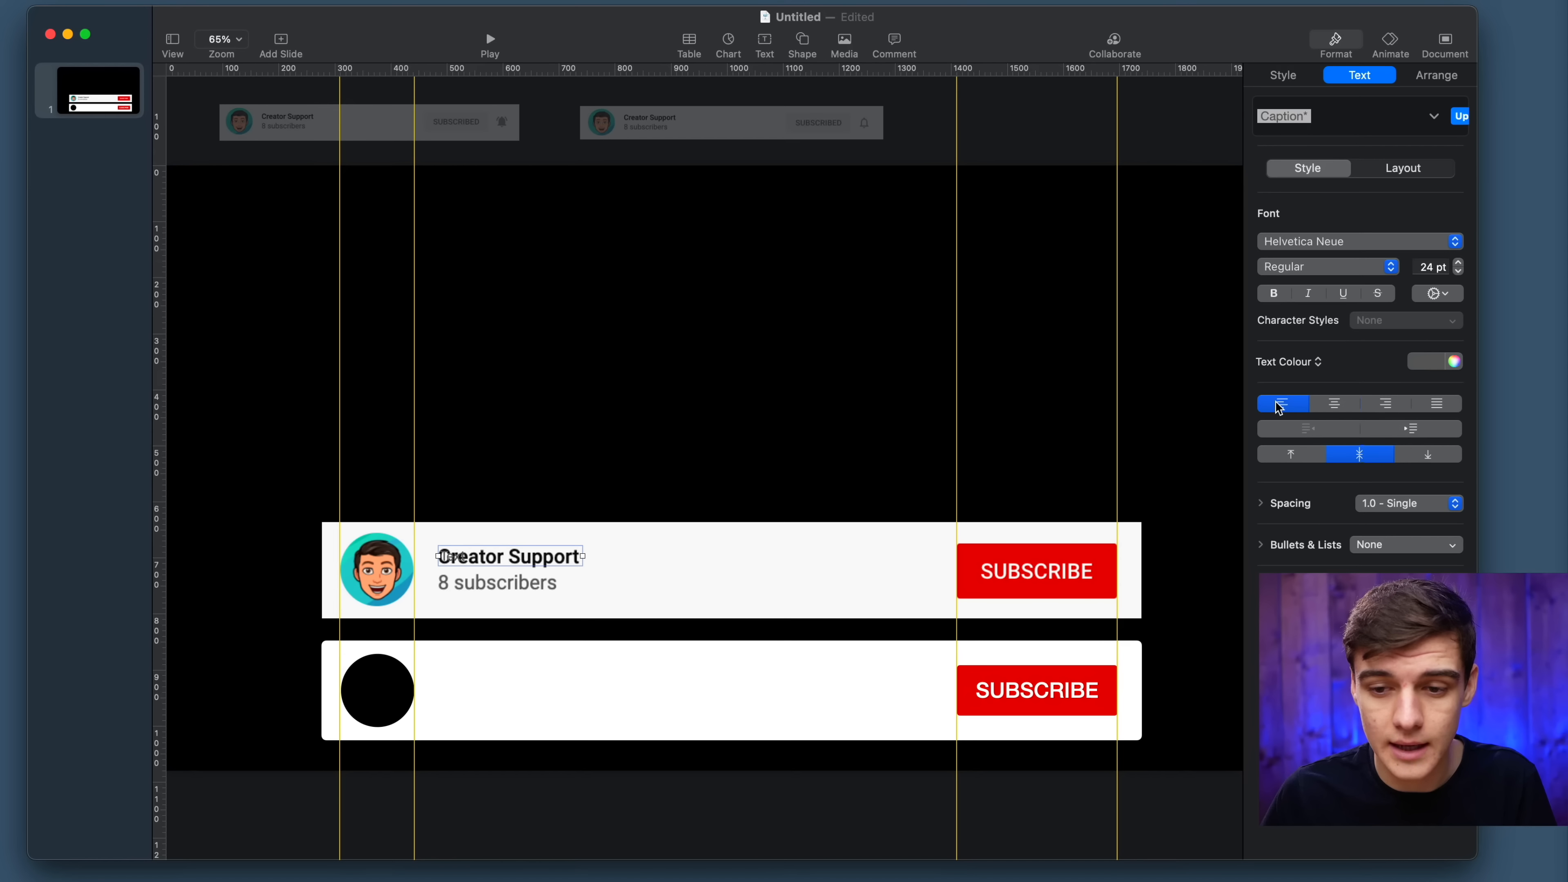
click(1437, 361)
click(1484, 474)
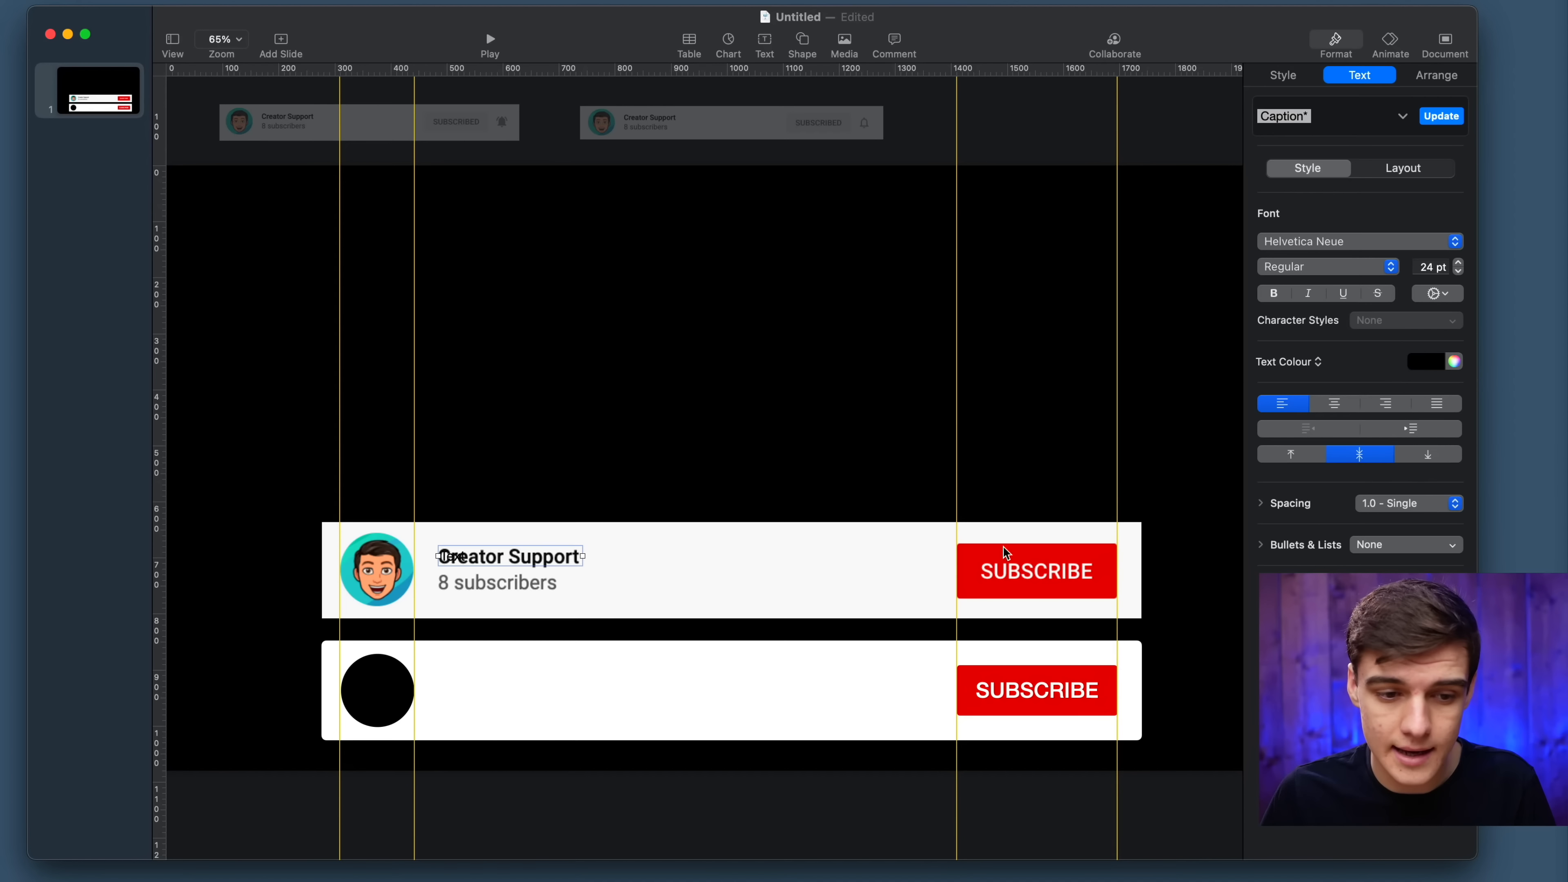
Enter Creator Support in the text box, then position and widen it over the original channel name.
click(460, 555)
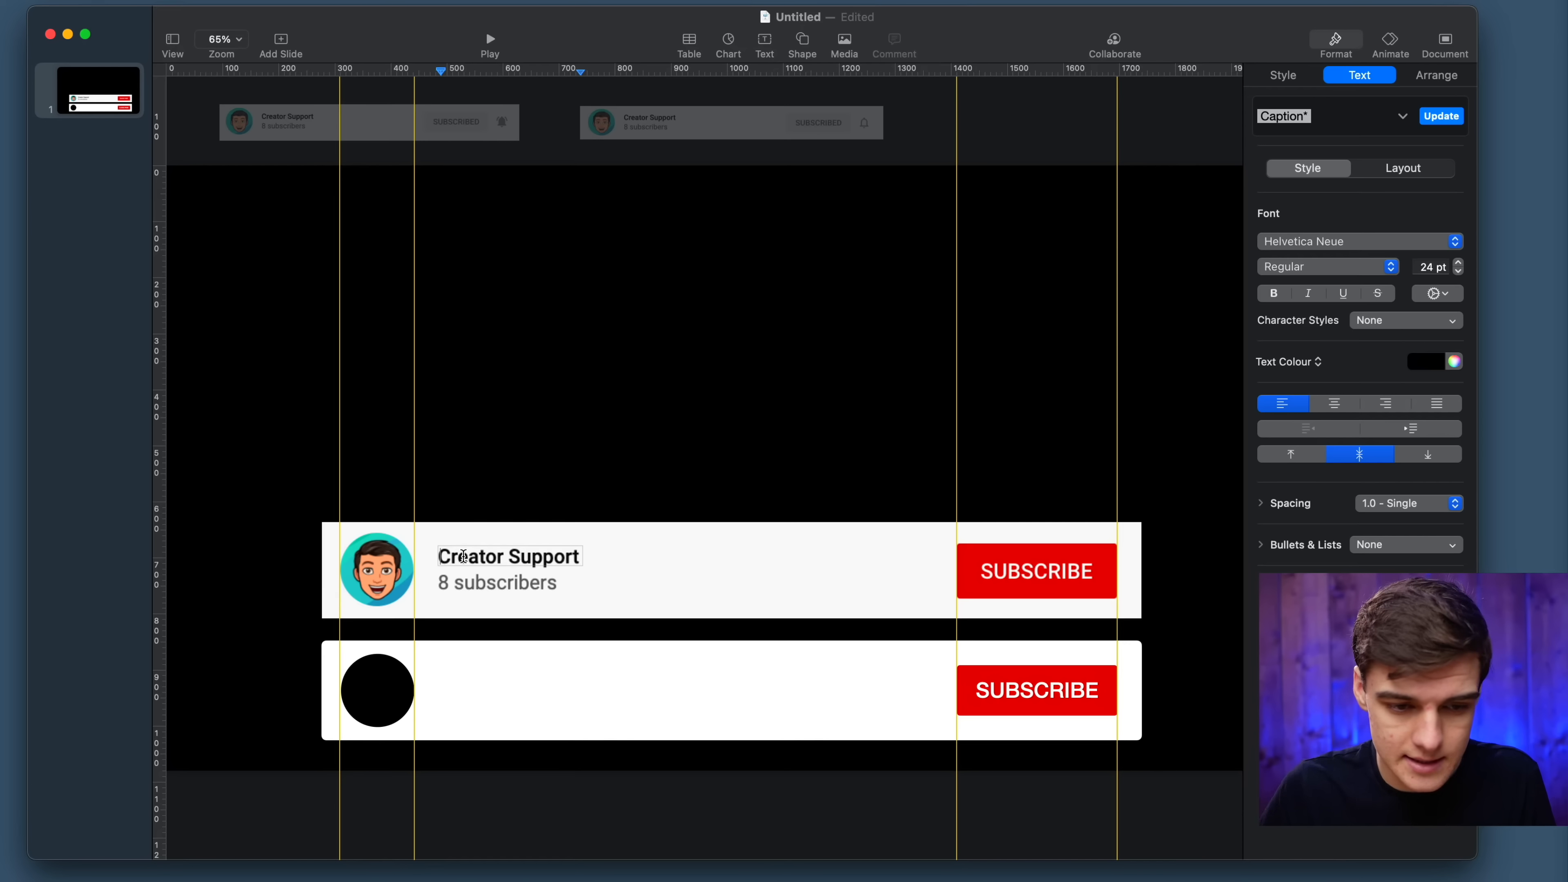
click(457, 556)
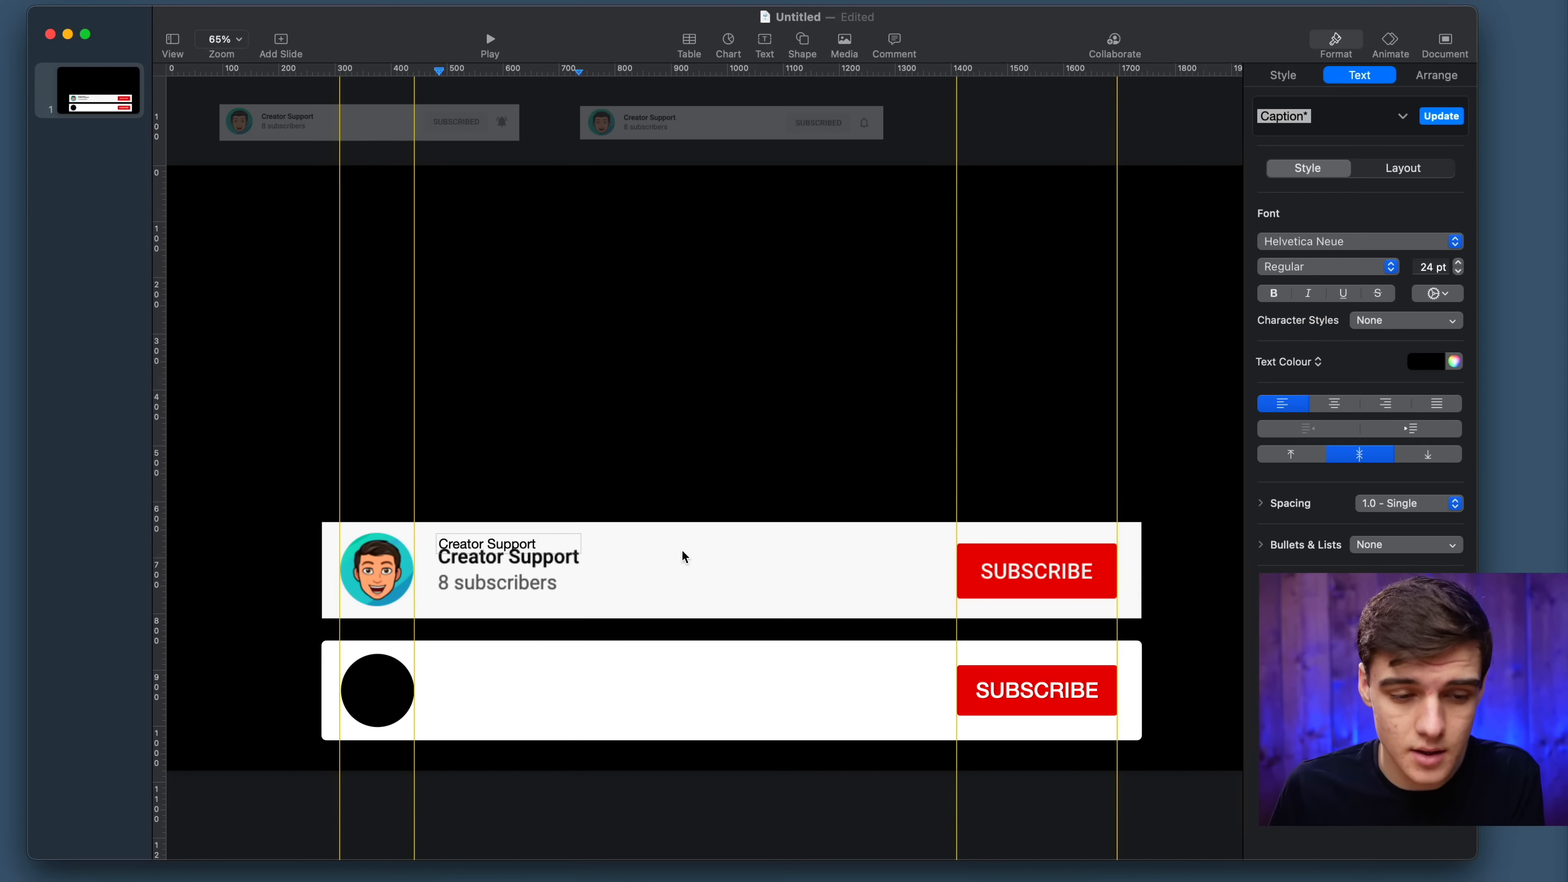
click(534, 434)
drag(503, 546, 596, 556)
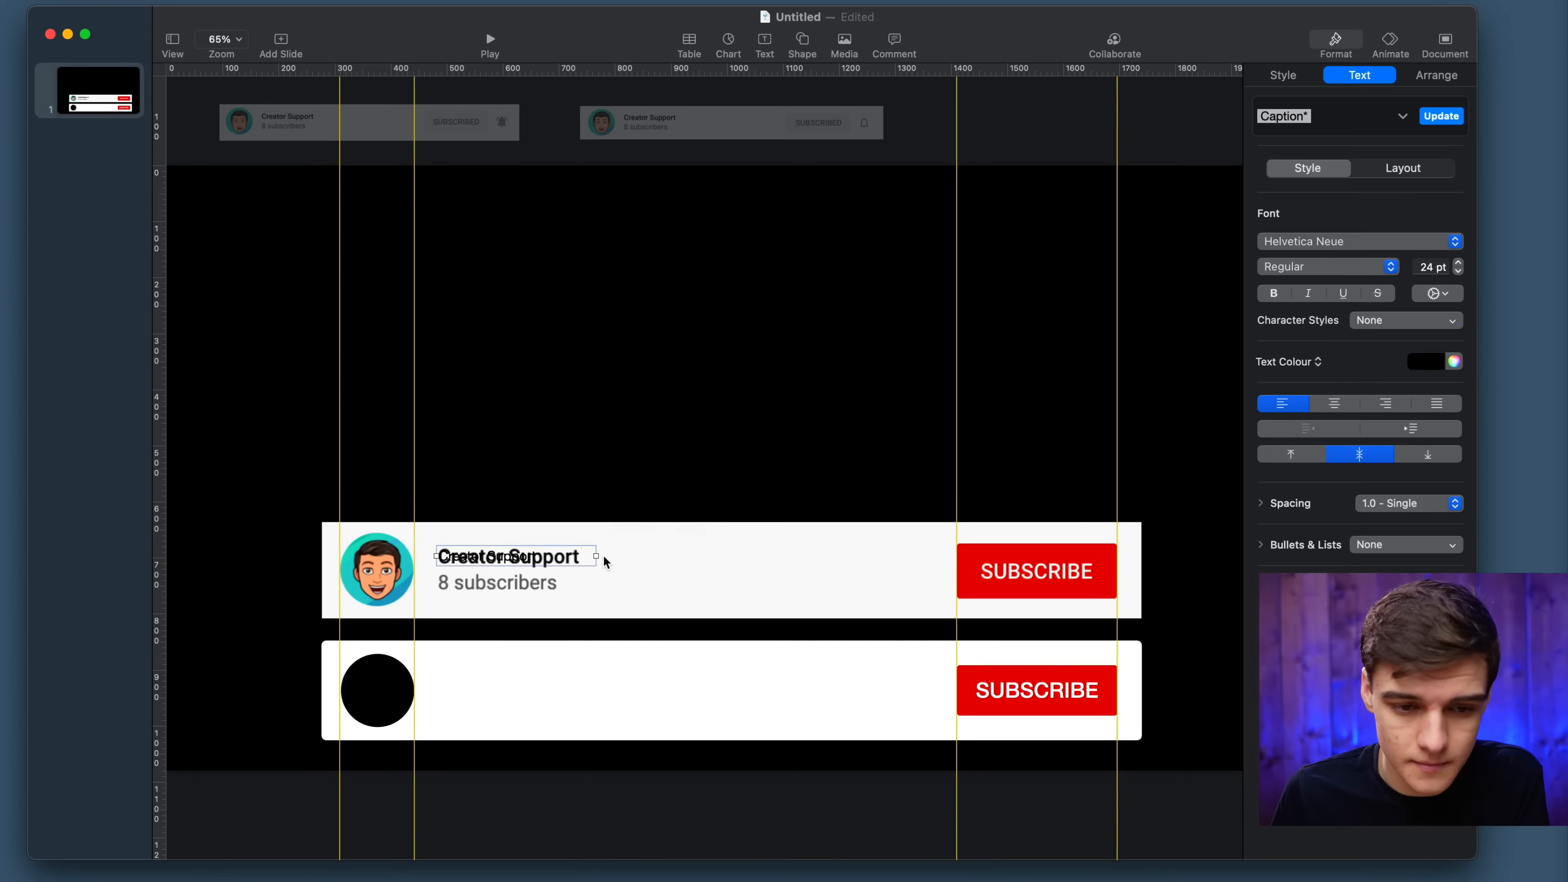
Set the Creator Support text to 33 pt with Medium weight to match the original channel name.
click(1457, 263)
click(1458, 264)
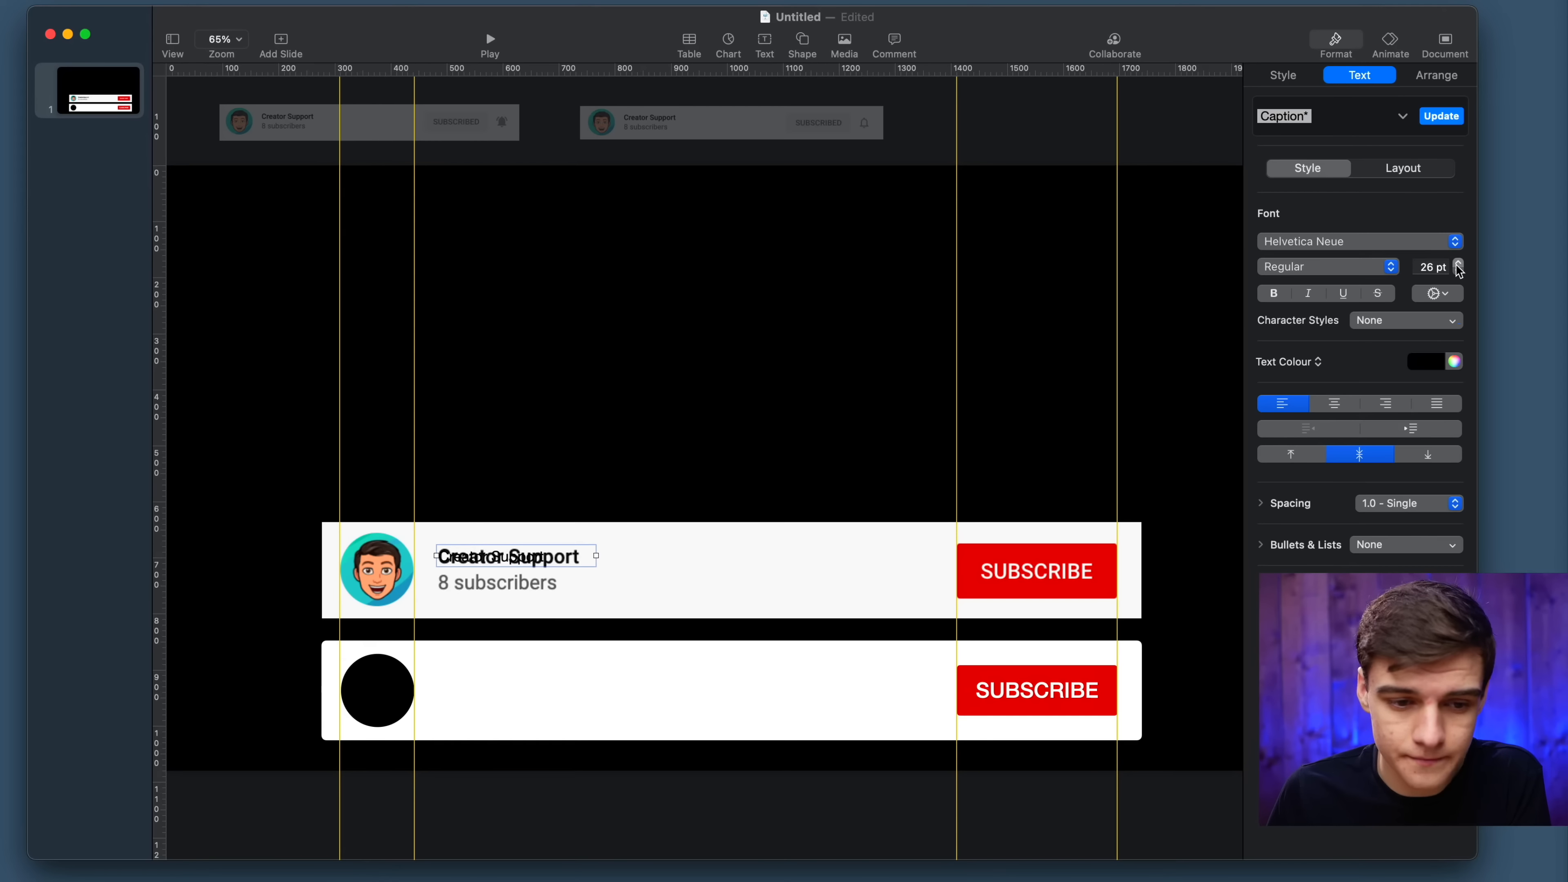
click(1457, 263)
click(1457, 263)
click(1457, 263)
click(1457, 264)
click(1457, 264)
click(1457, 264)
click(1457, 264)
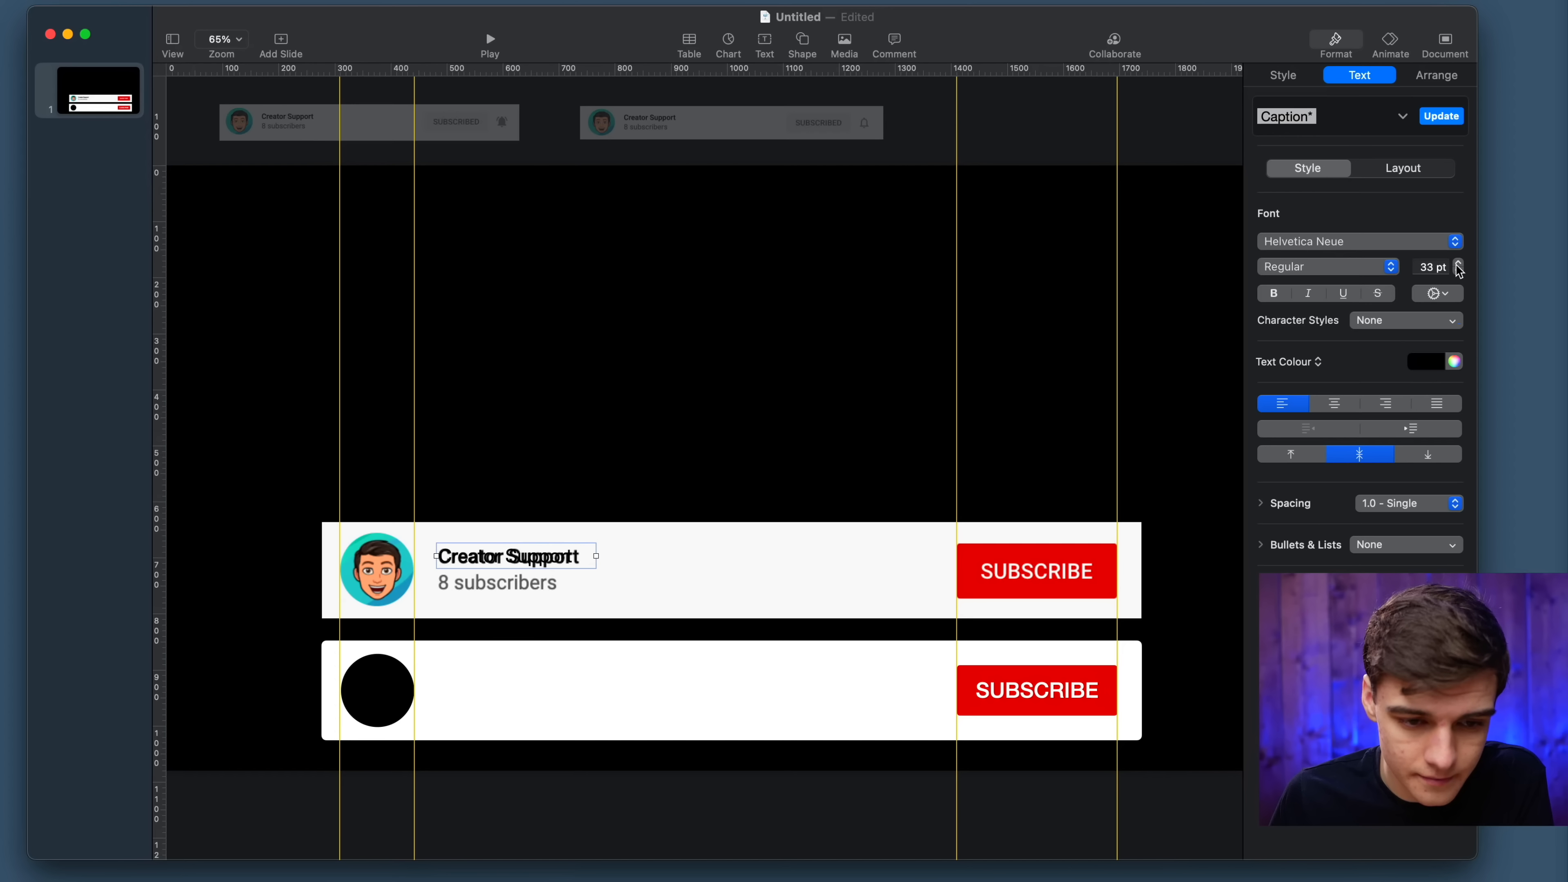
click(1457, 264)
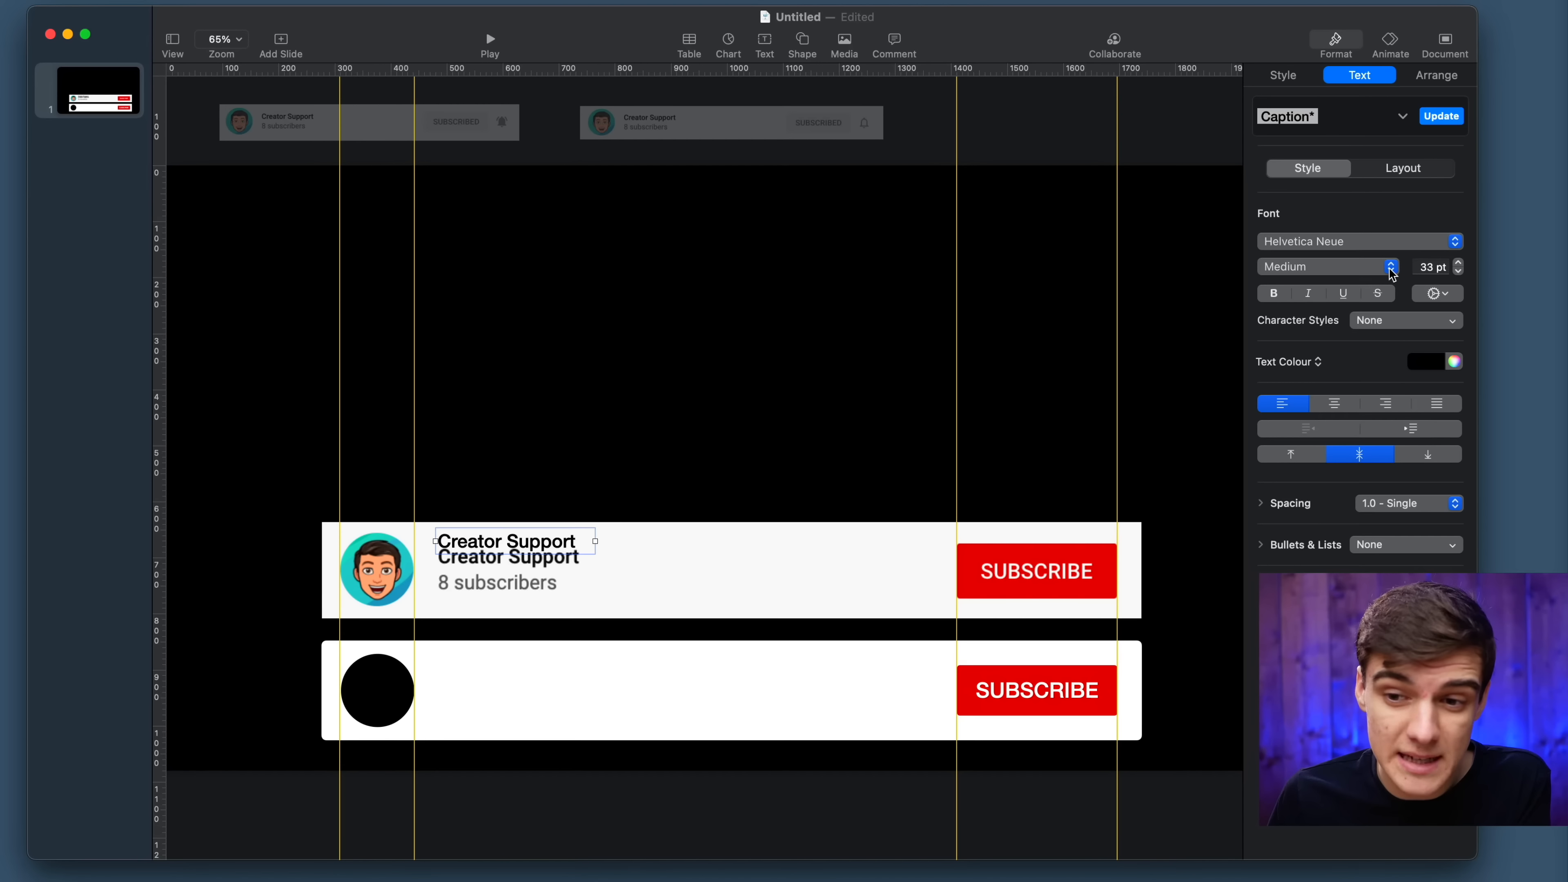
Enlarge the Creator Support text to 37 pt and move it into the lower white banner beside the black circle.
click(1457, 263)
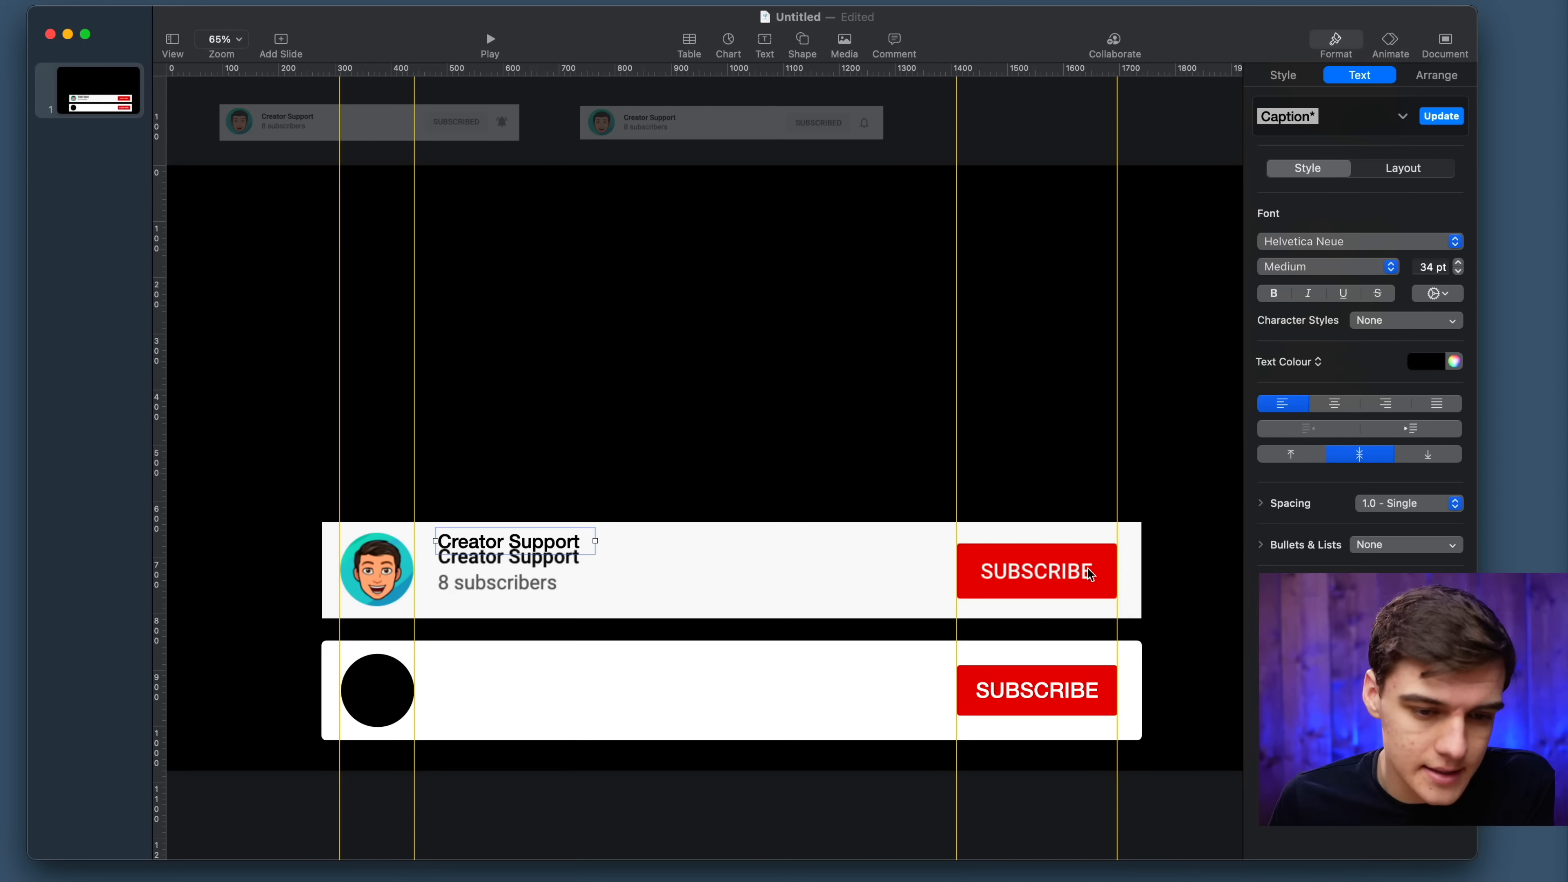
click(1457, 263)
click(1457, 263)
click(1457, 263)
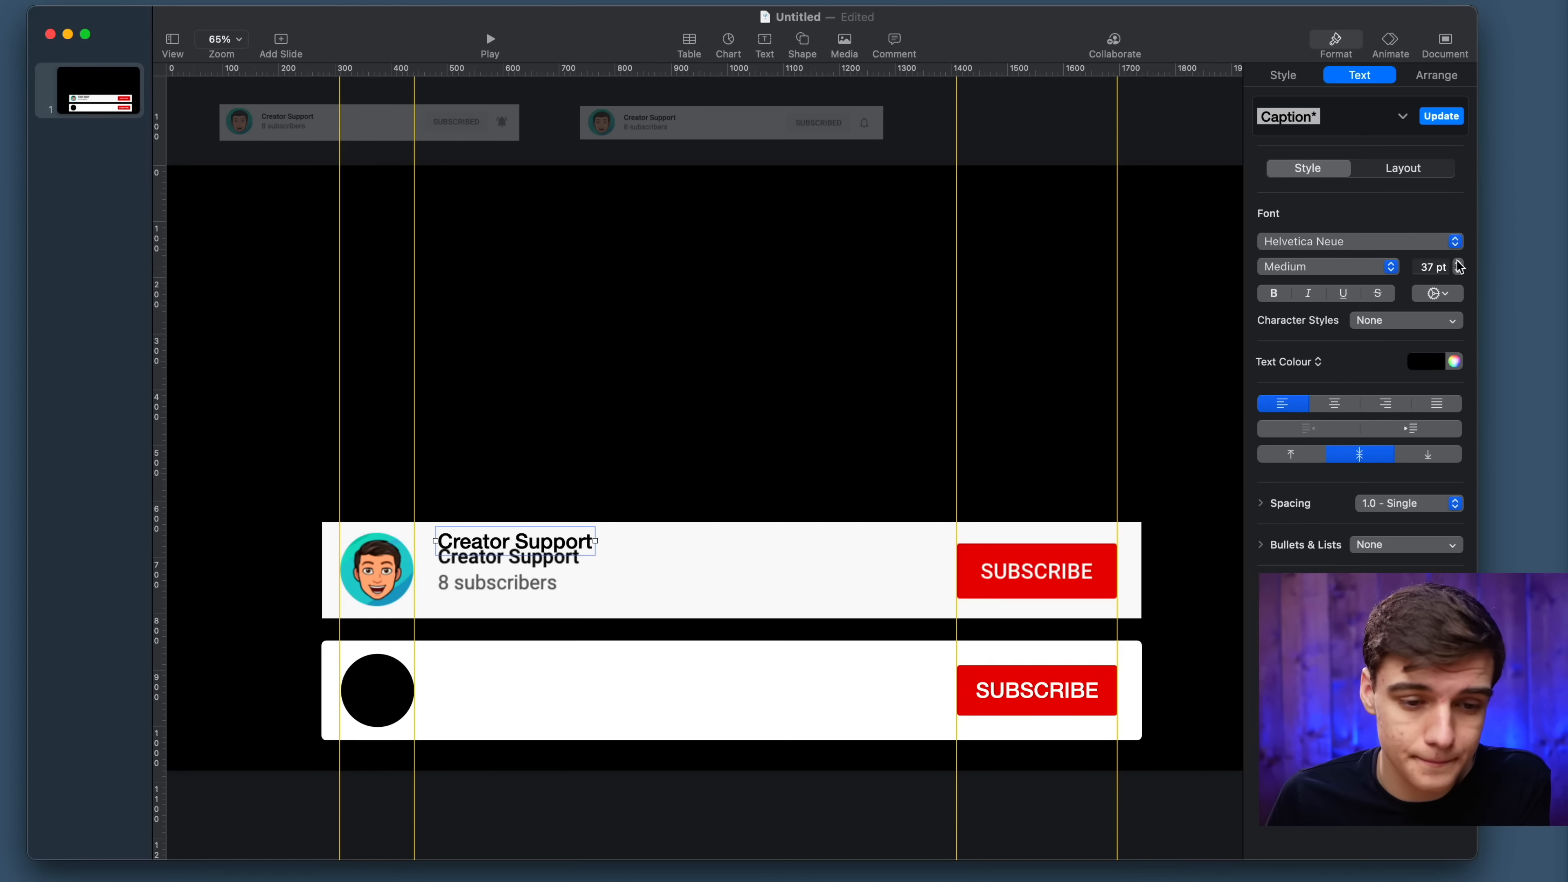
key(shift+super+period)
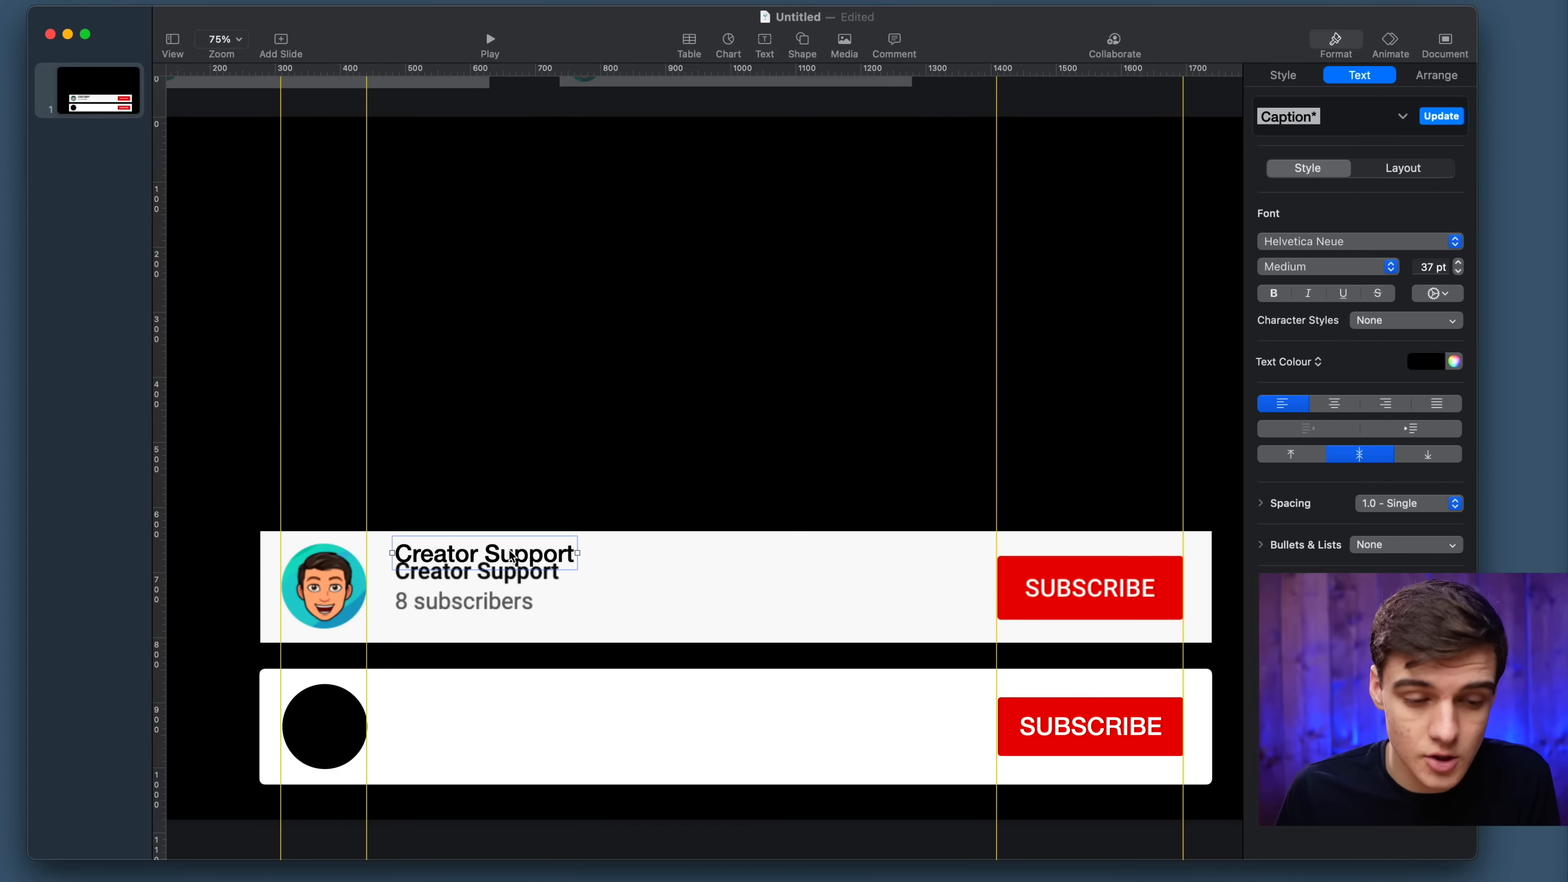
drag(507, 549, 471, 727)
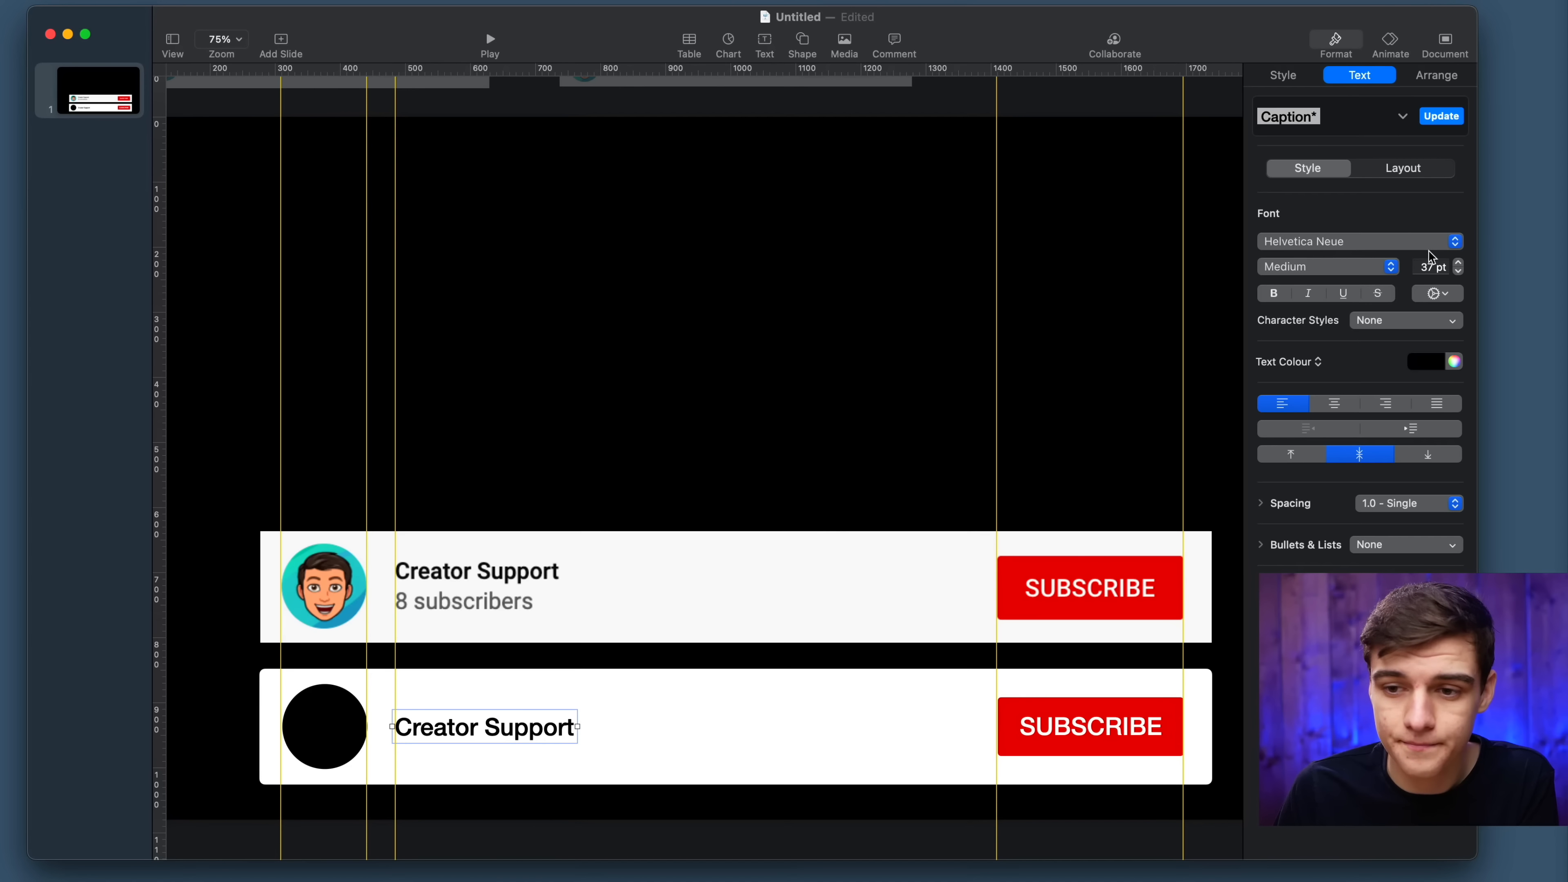
Set the Creator Support text to 43 pt and widen its box to about 442 pt so the name fits on one line.
click(1457, 263)
click(1457, 263)
click(1458, 263)
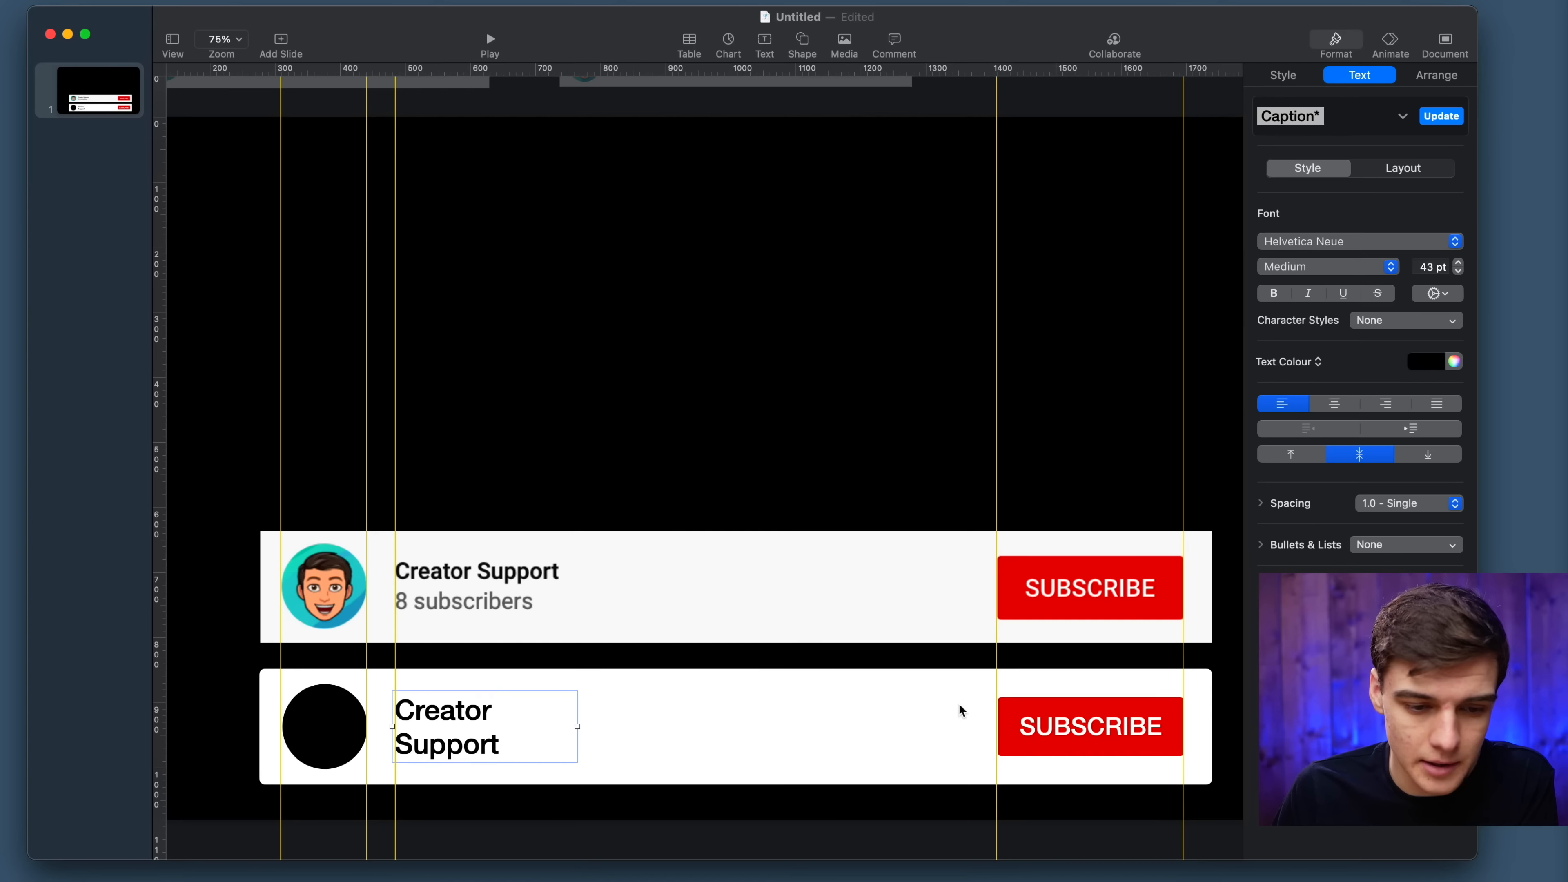
drag(575, 726, 683, 726)
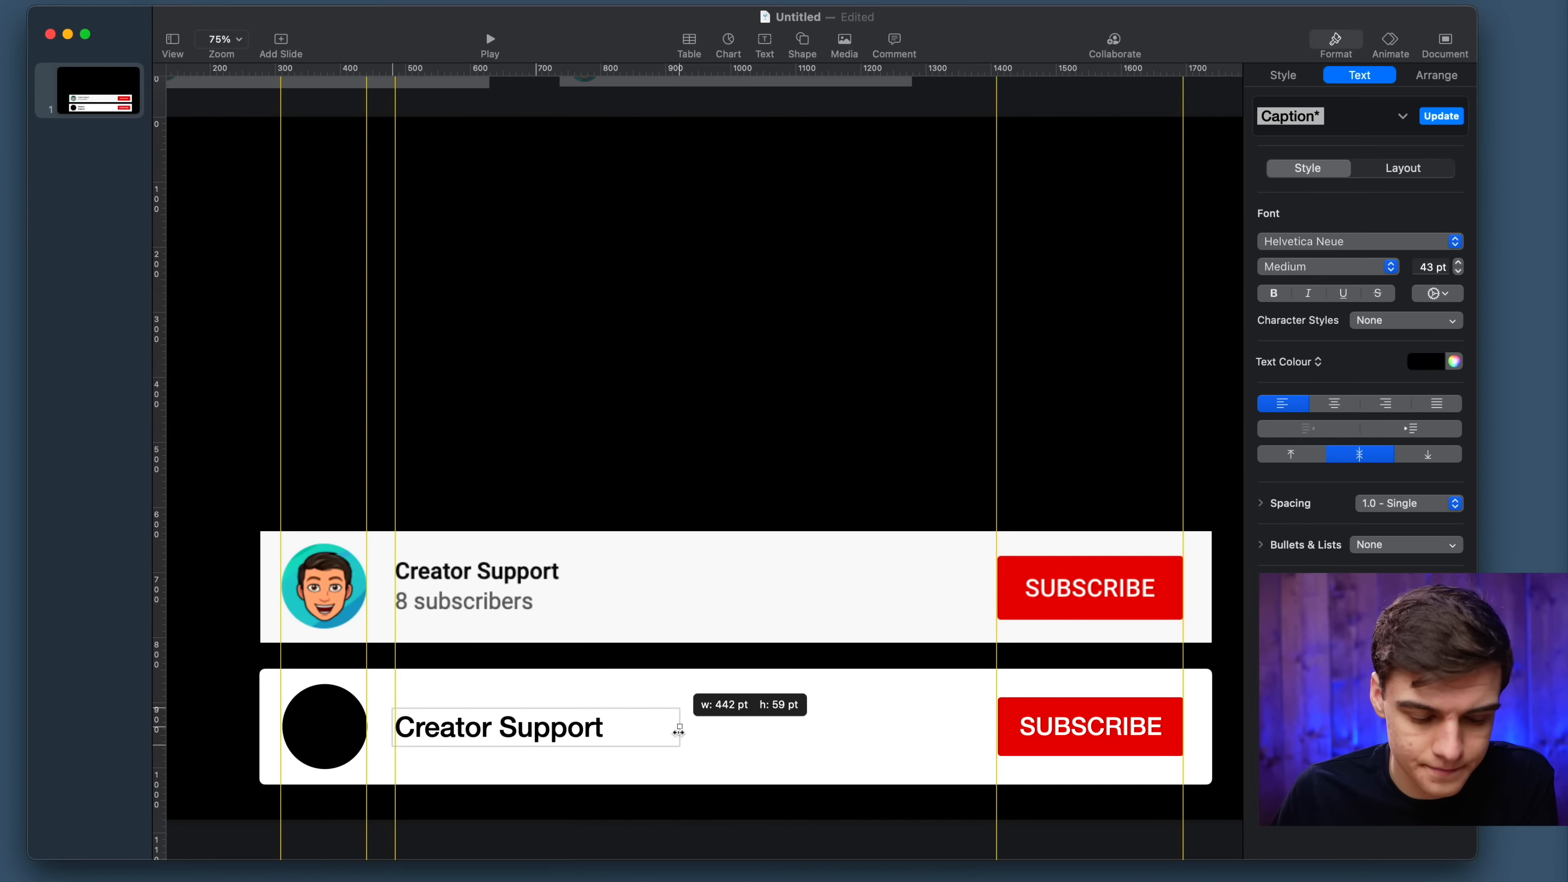
click(387, 831)
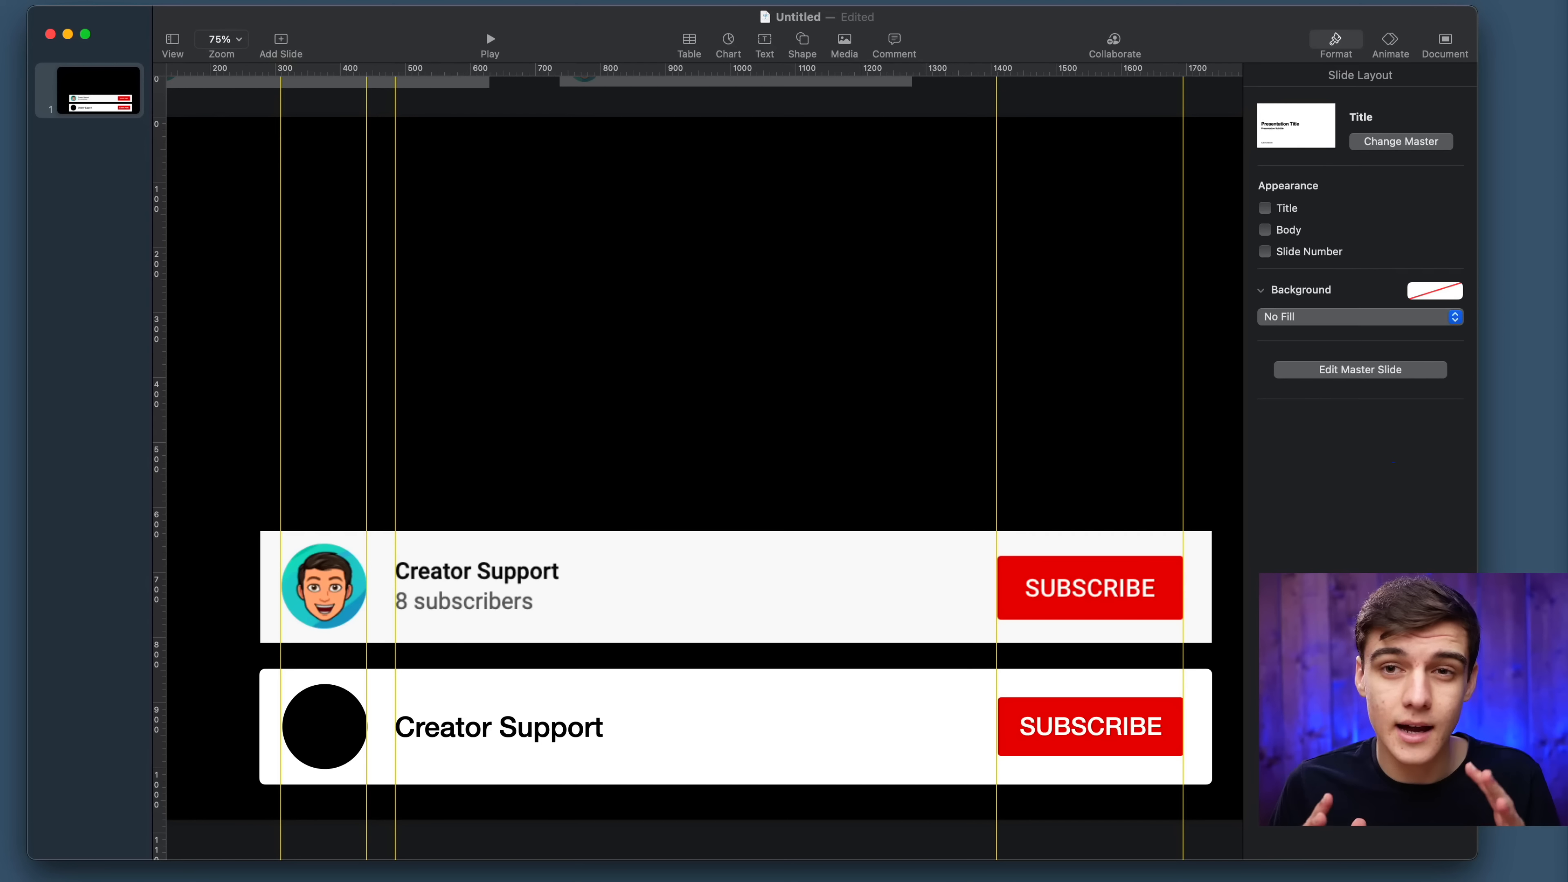
Place the CS Logo.png image on the slide near the profile picture and reduce its opacity to 36%.
drag(1564, 469, 439, 433)
drag(543, 460, 652, 481)
drag(937, 108, 386, 628)
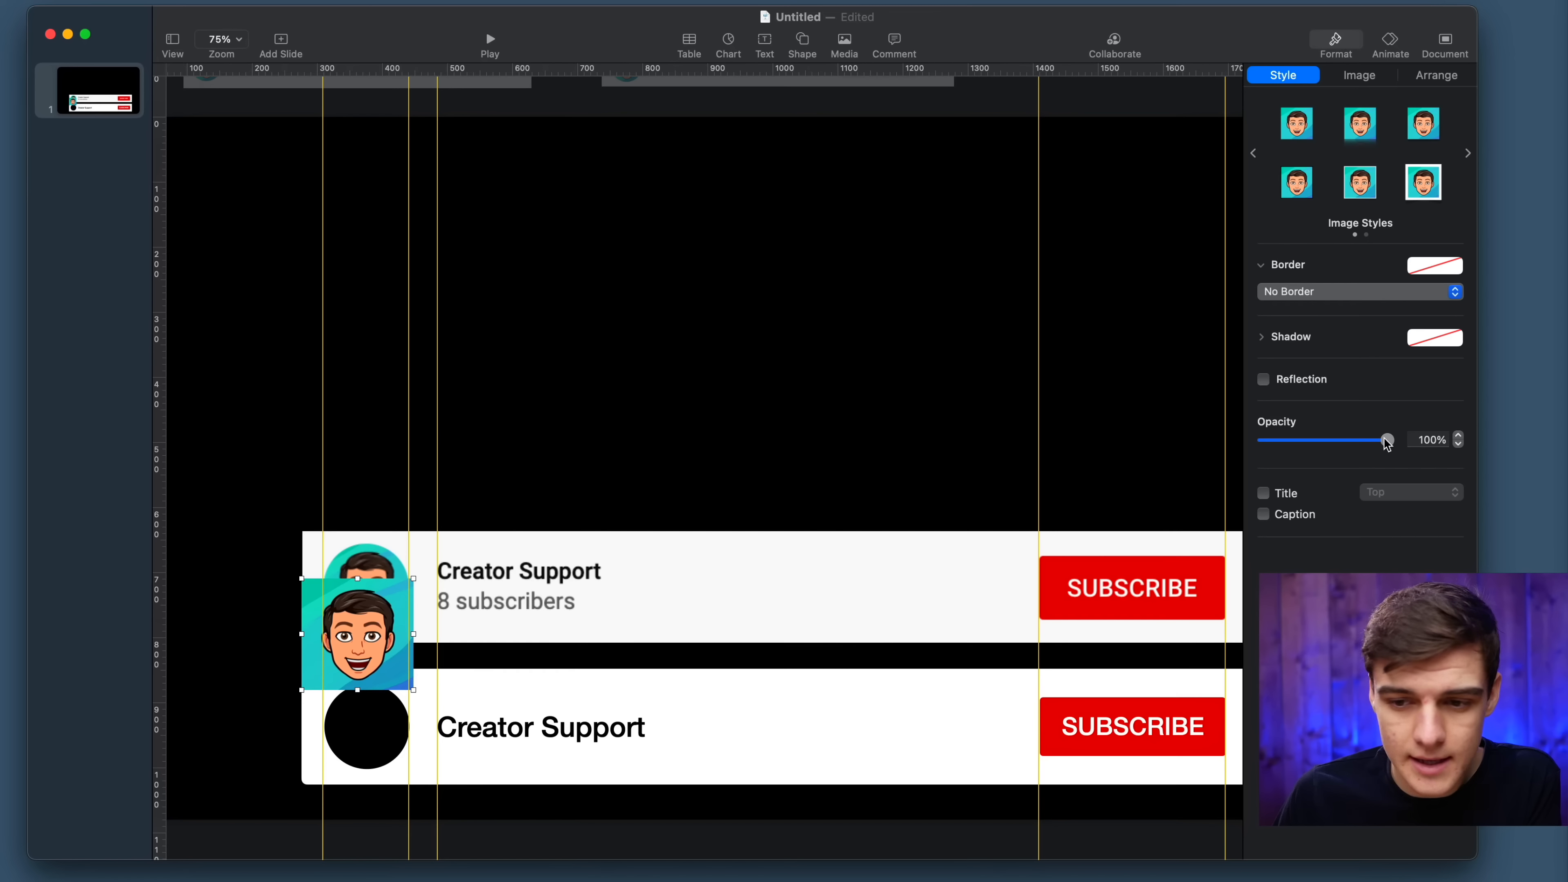
drag(1386, 440, 1308, 440)
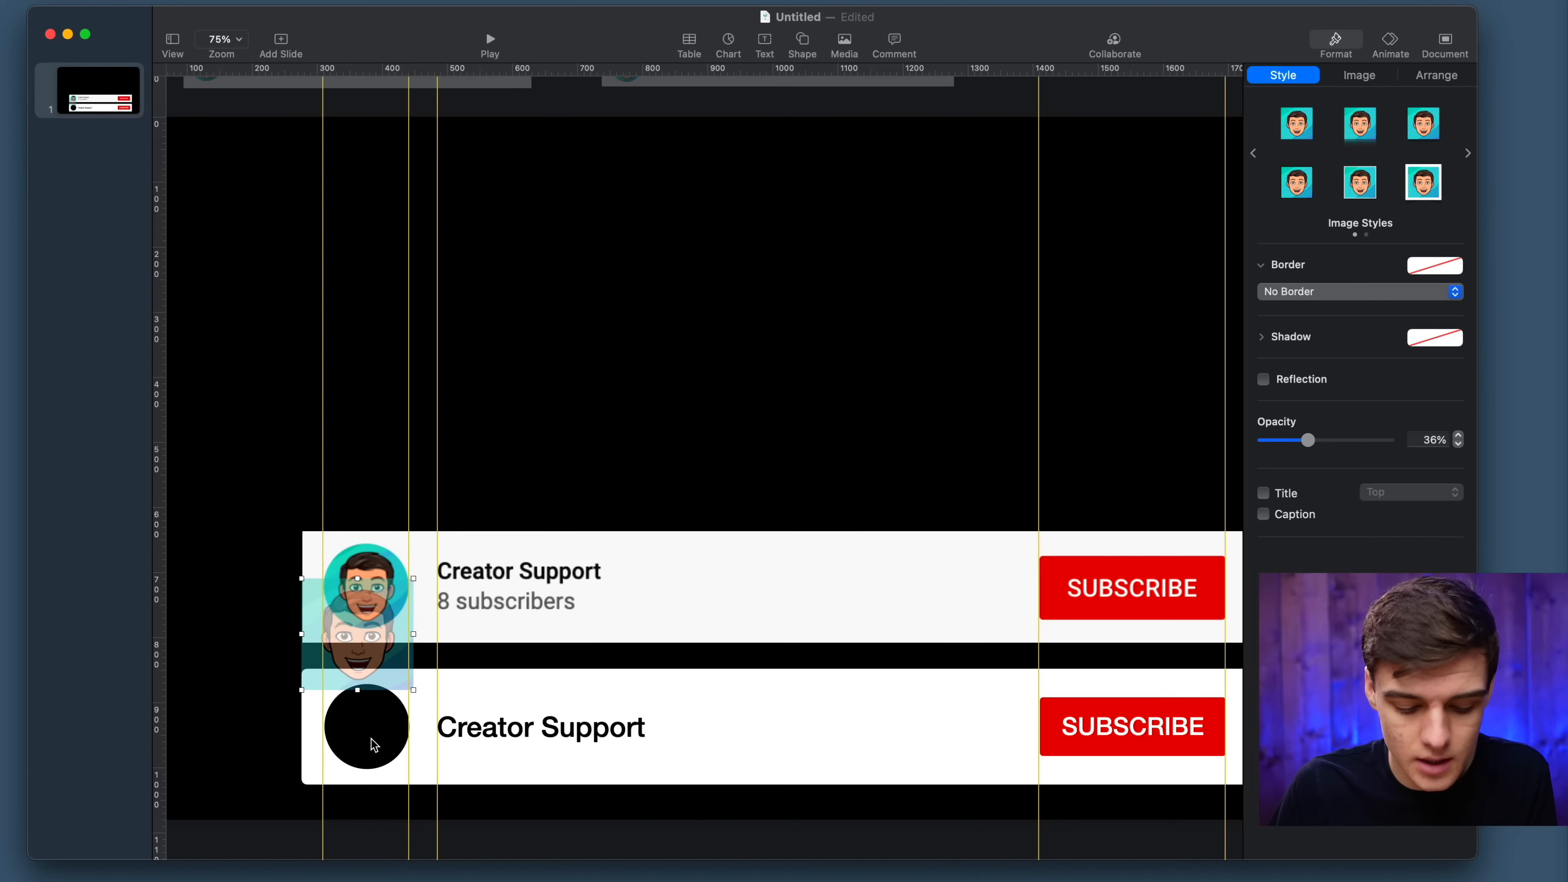
Scale the logo image to about 131 × 131 pt and align it over the profile picture in the reference screenshot.
scroll(374, 744, up, 10)
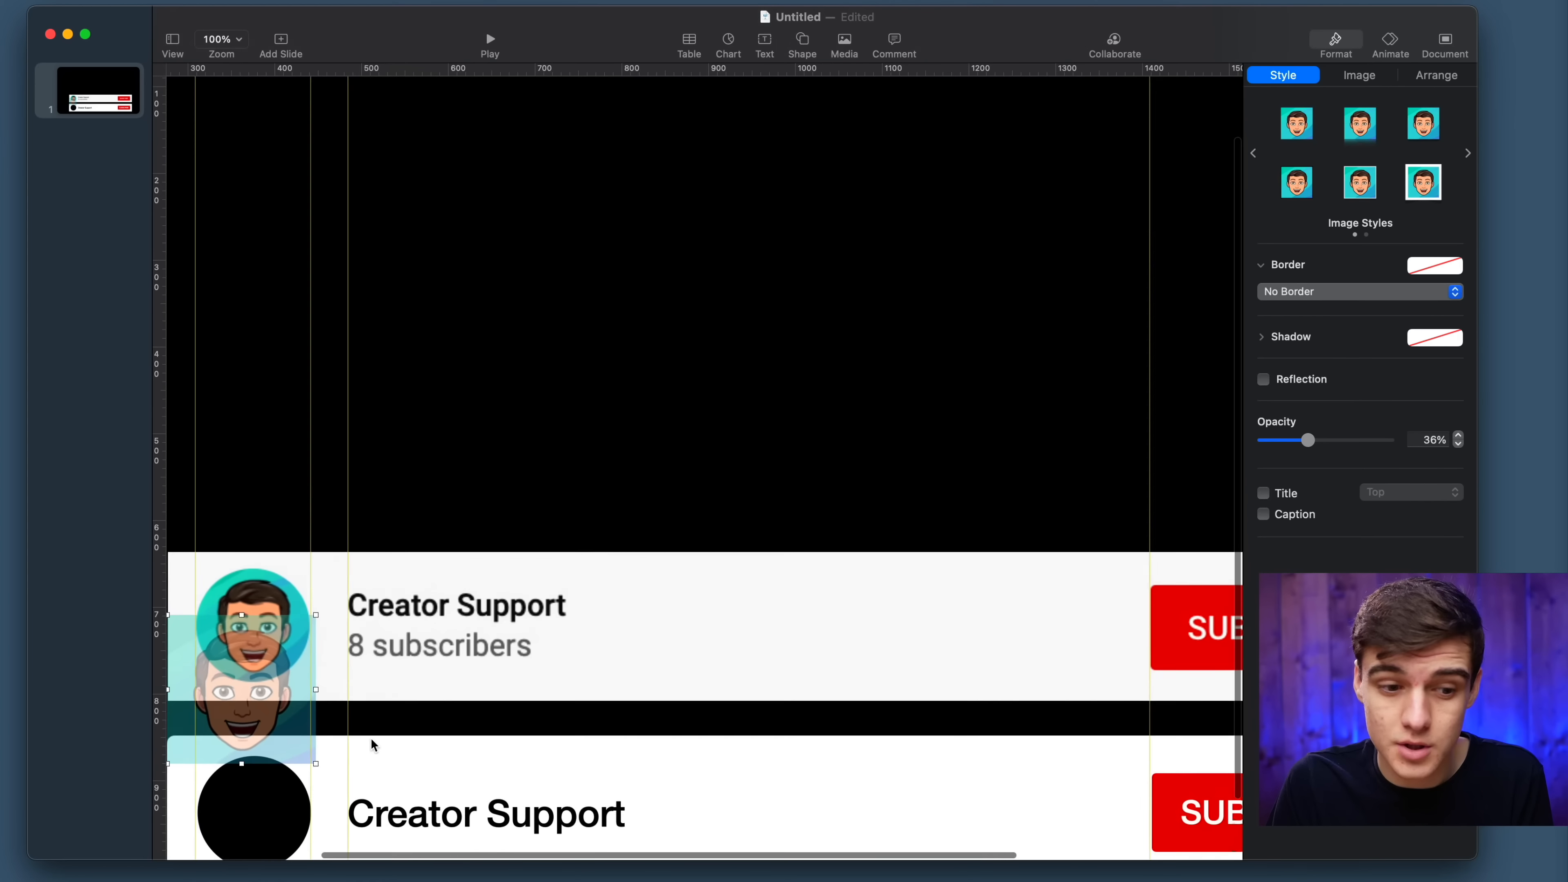
scroll(374, 744, left, 10)
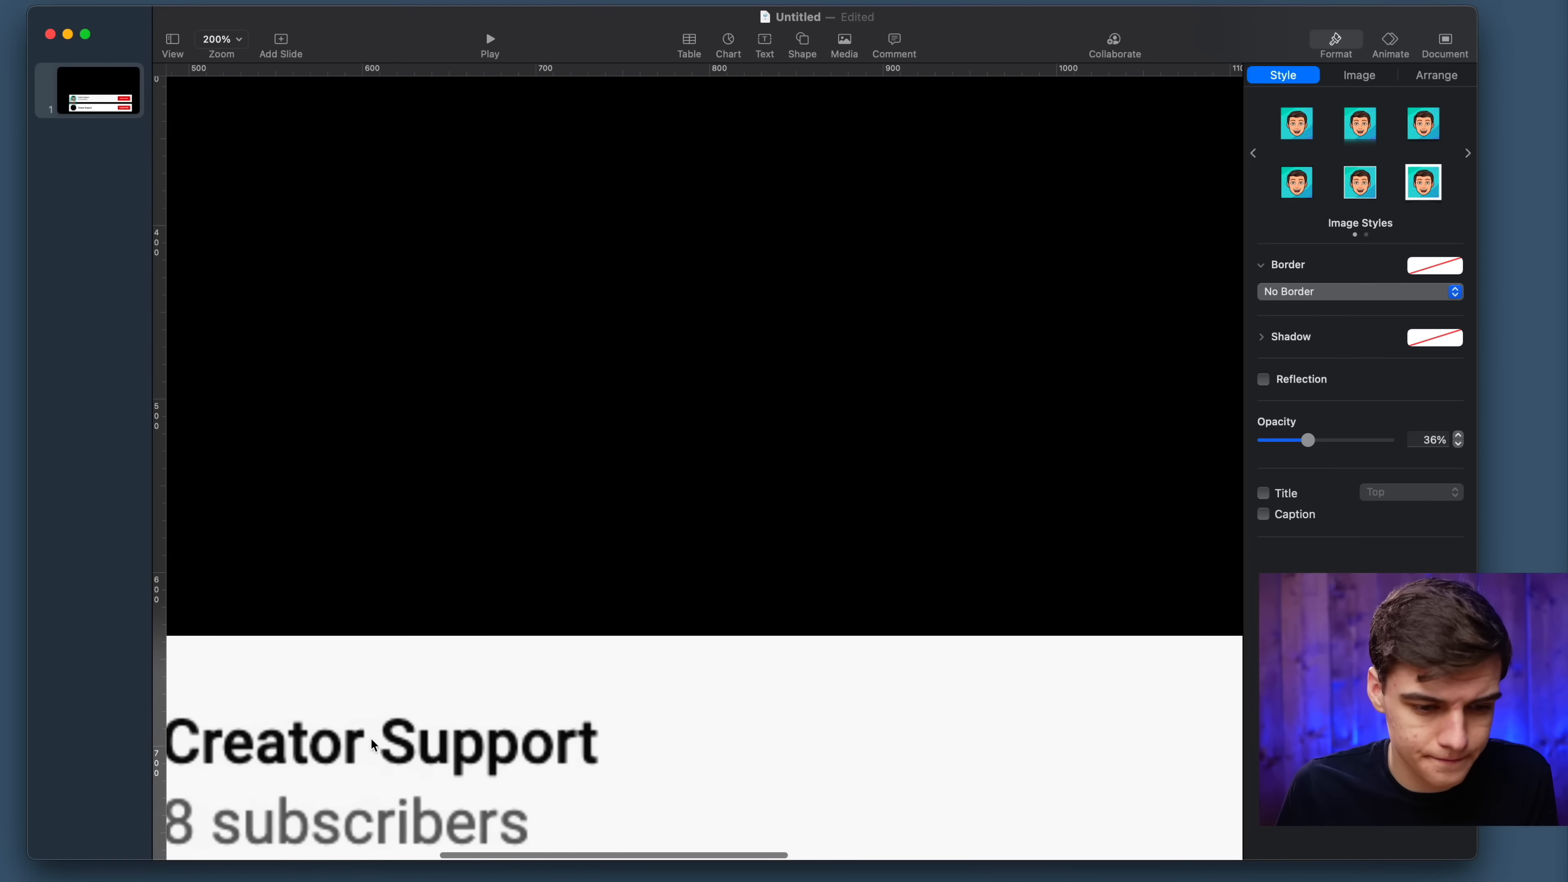
scroll(374, 744, down, 2)
scroll(426, 735, down, 3)
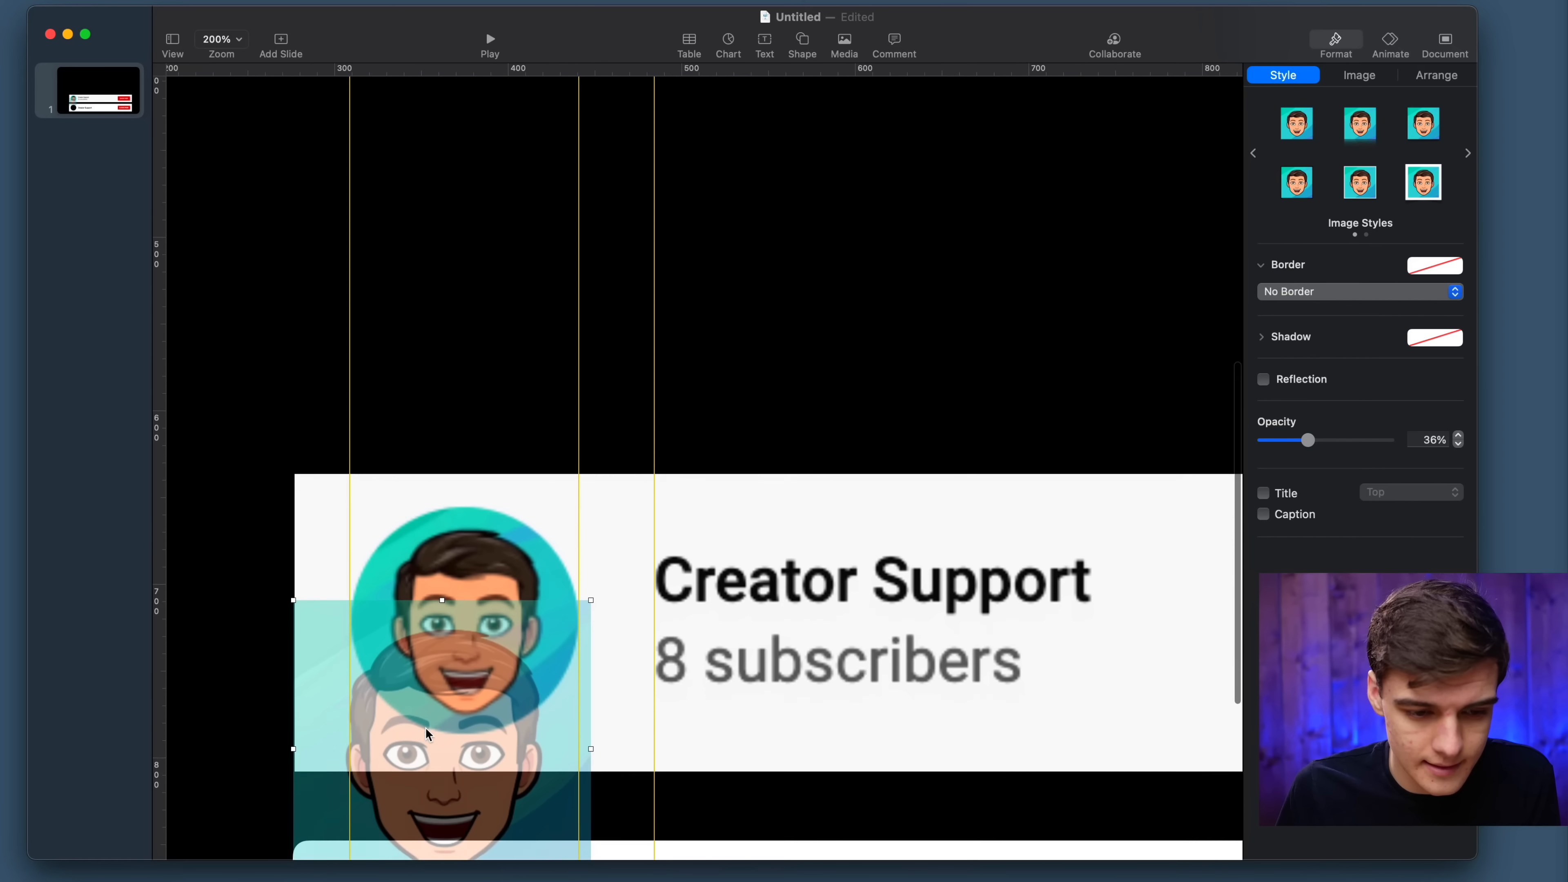
drag(426, 735, 449, 602)
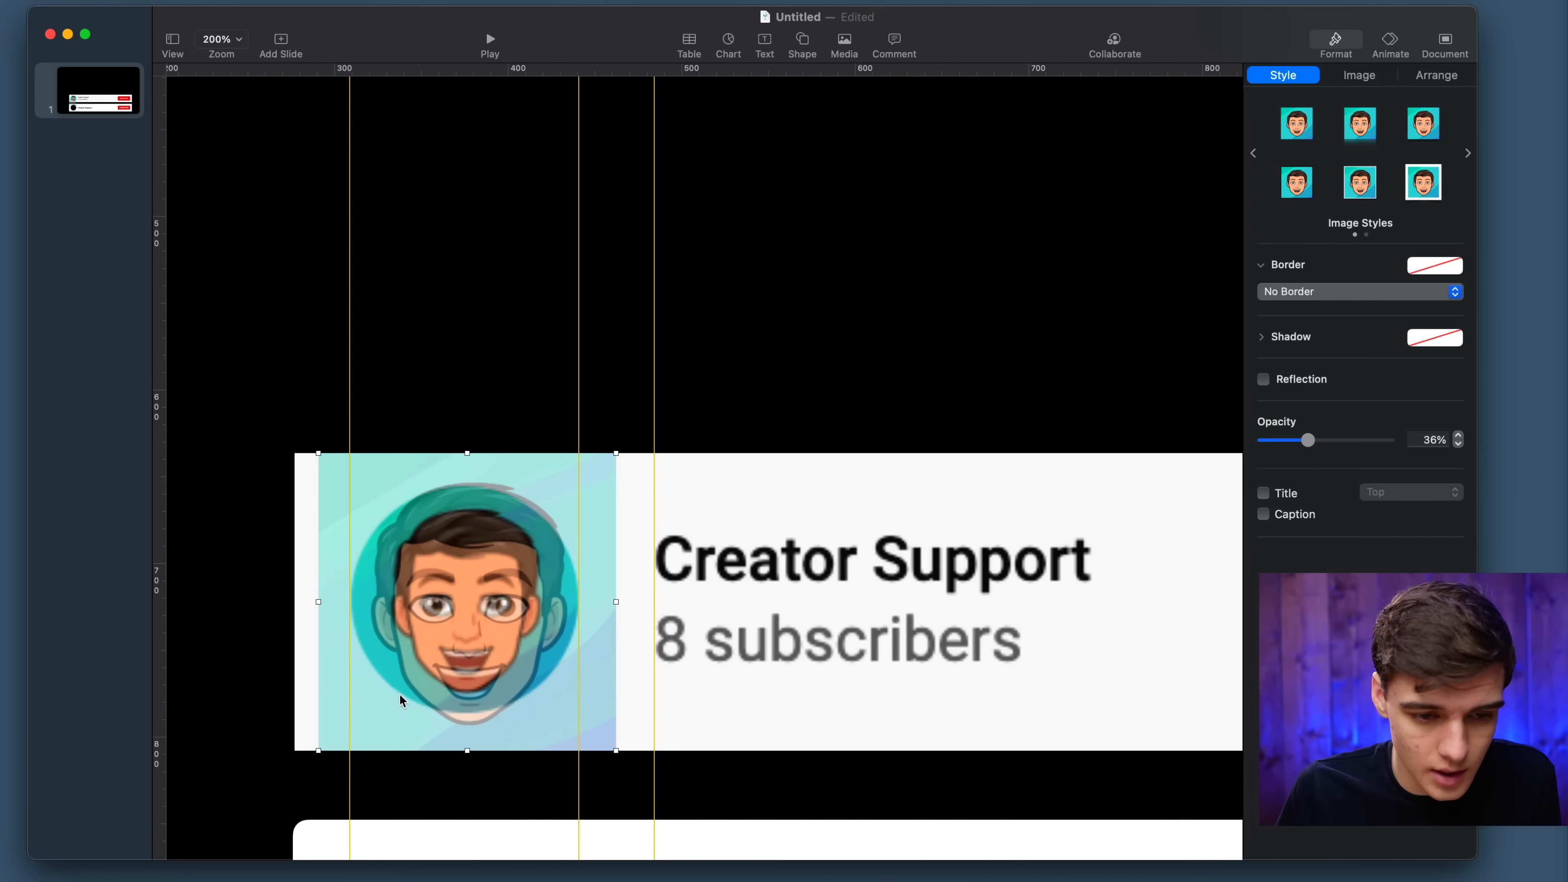
drag(315, 750, 385, 682)
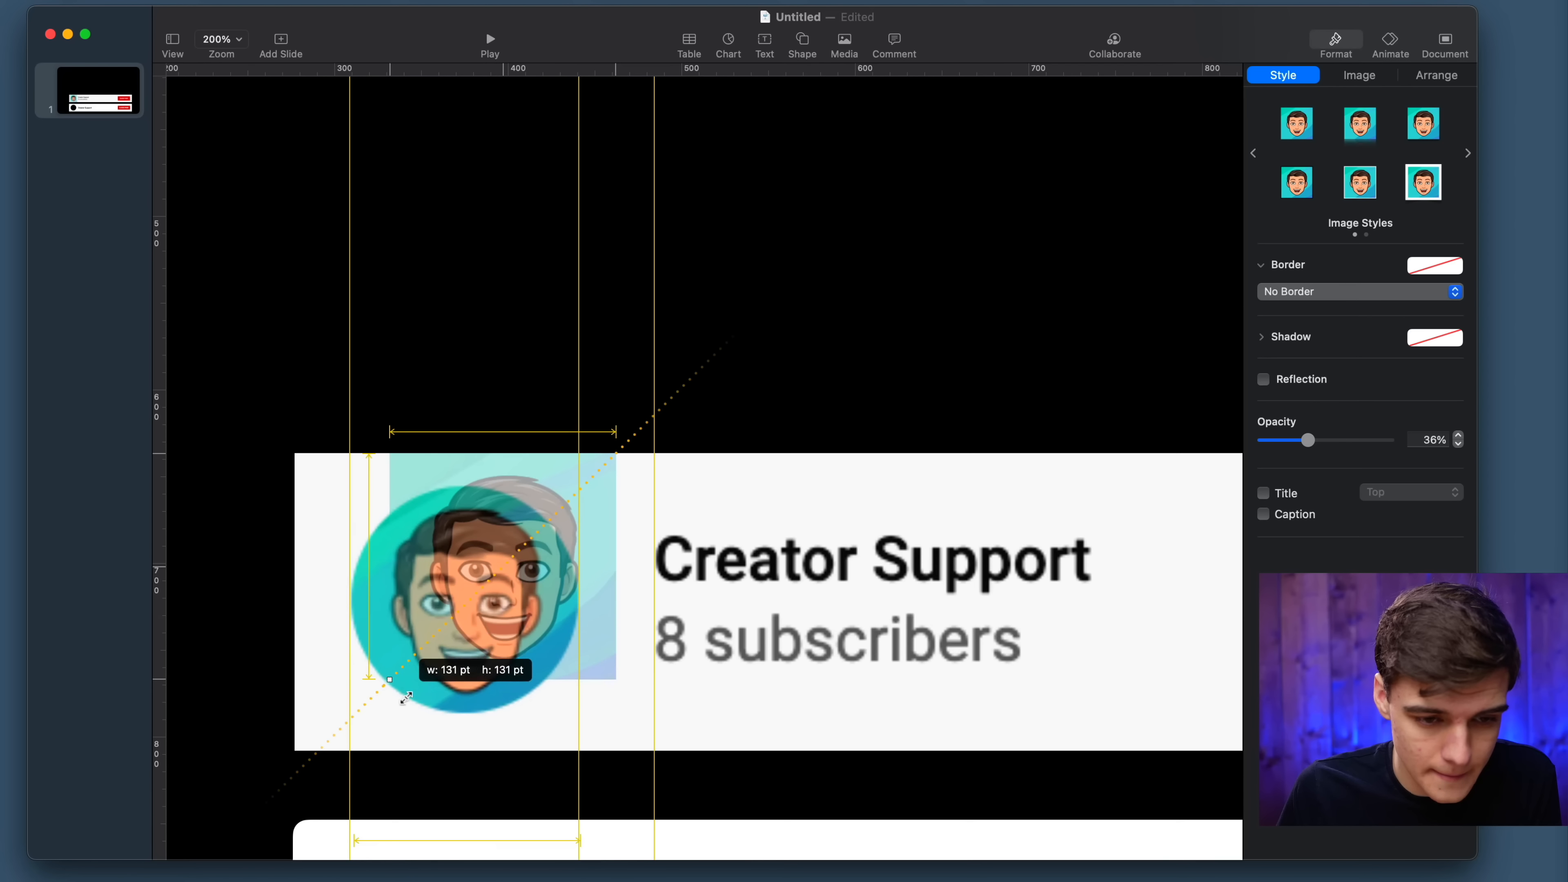
drag(480, 640, 449, 650)
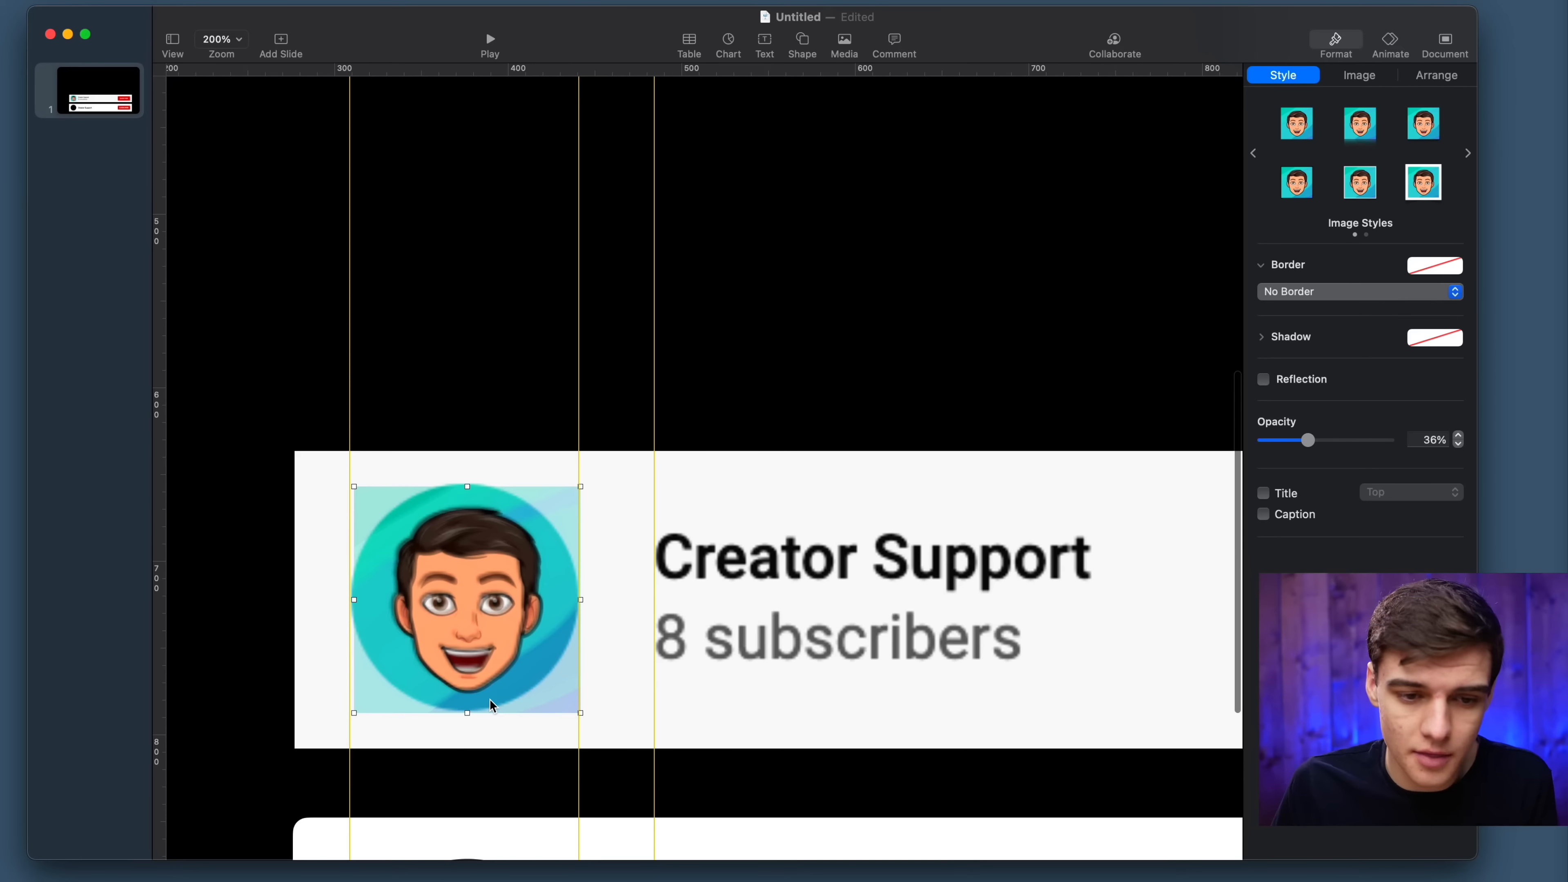
Move the logo image onto the black circle in the lower banner and restore its opacity to 100%.
scroll(532, 636, down, 3)
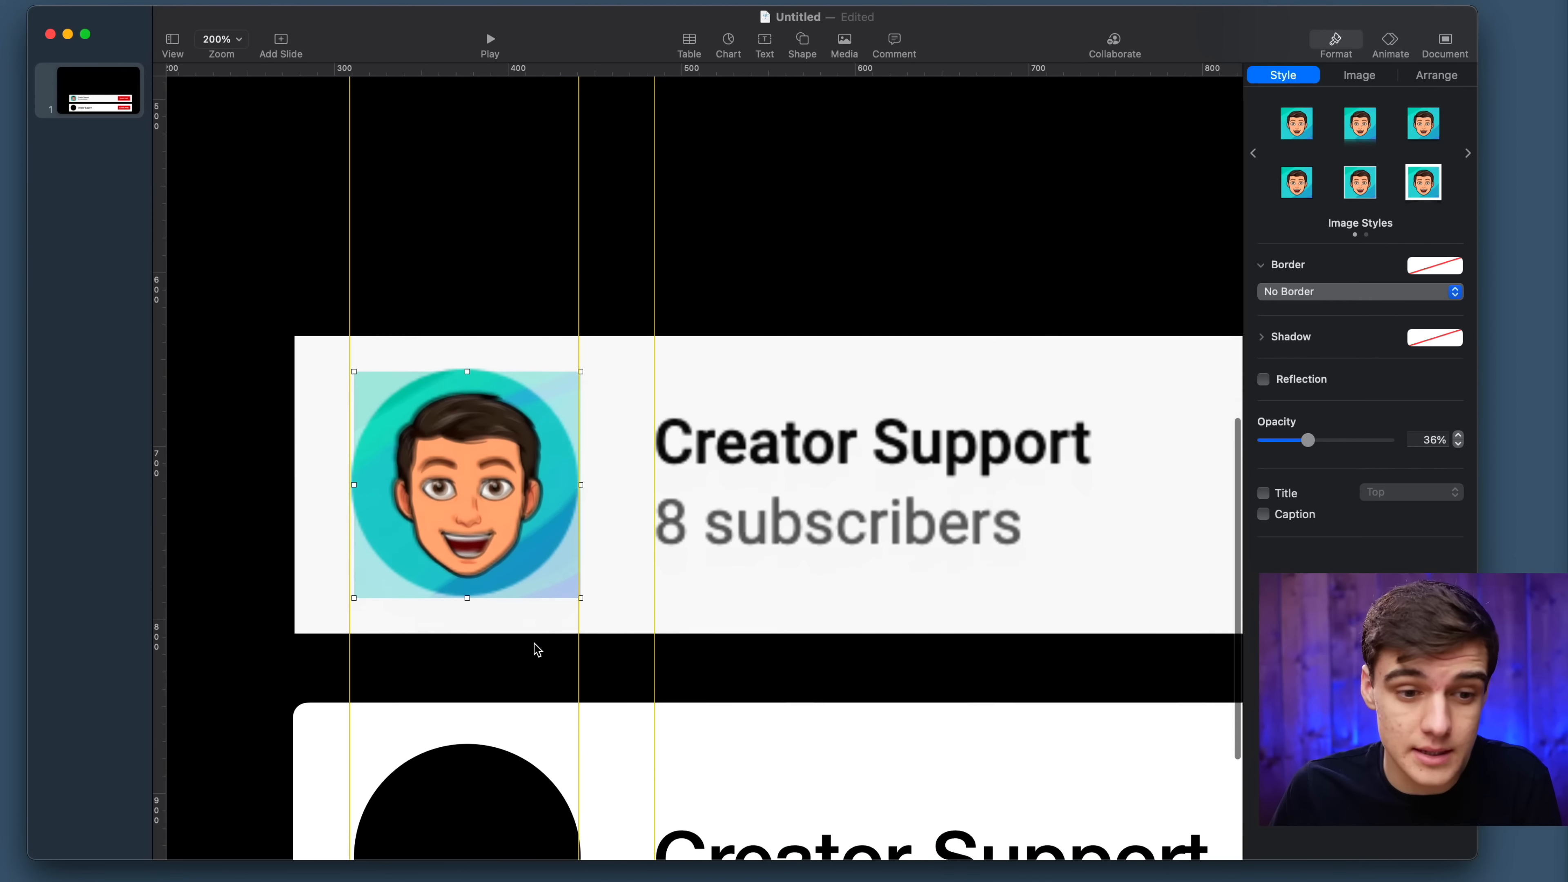
drag(463, 478, 468, 786)
scroll(475, 784, down, 2)
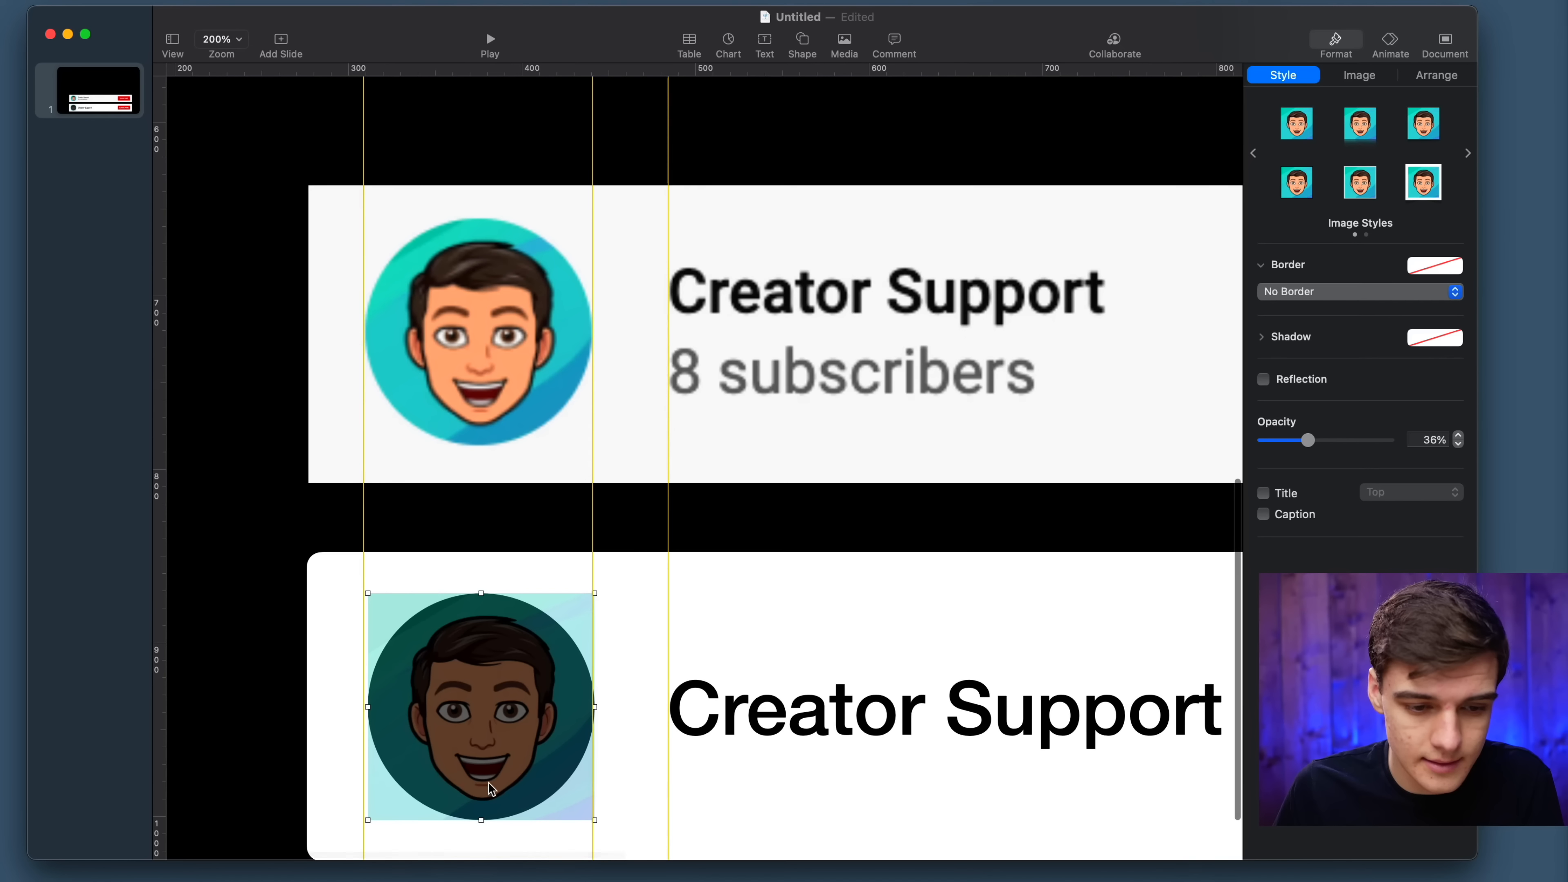
click(622, 793)
click(467, 707)
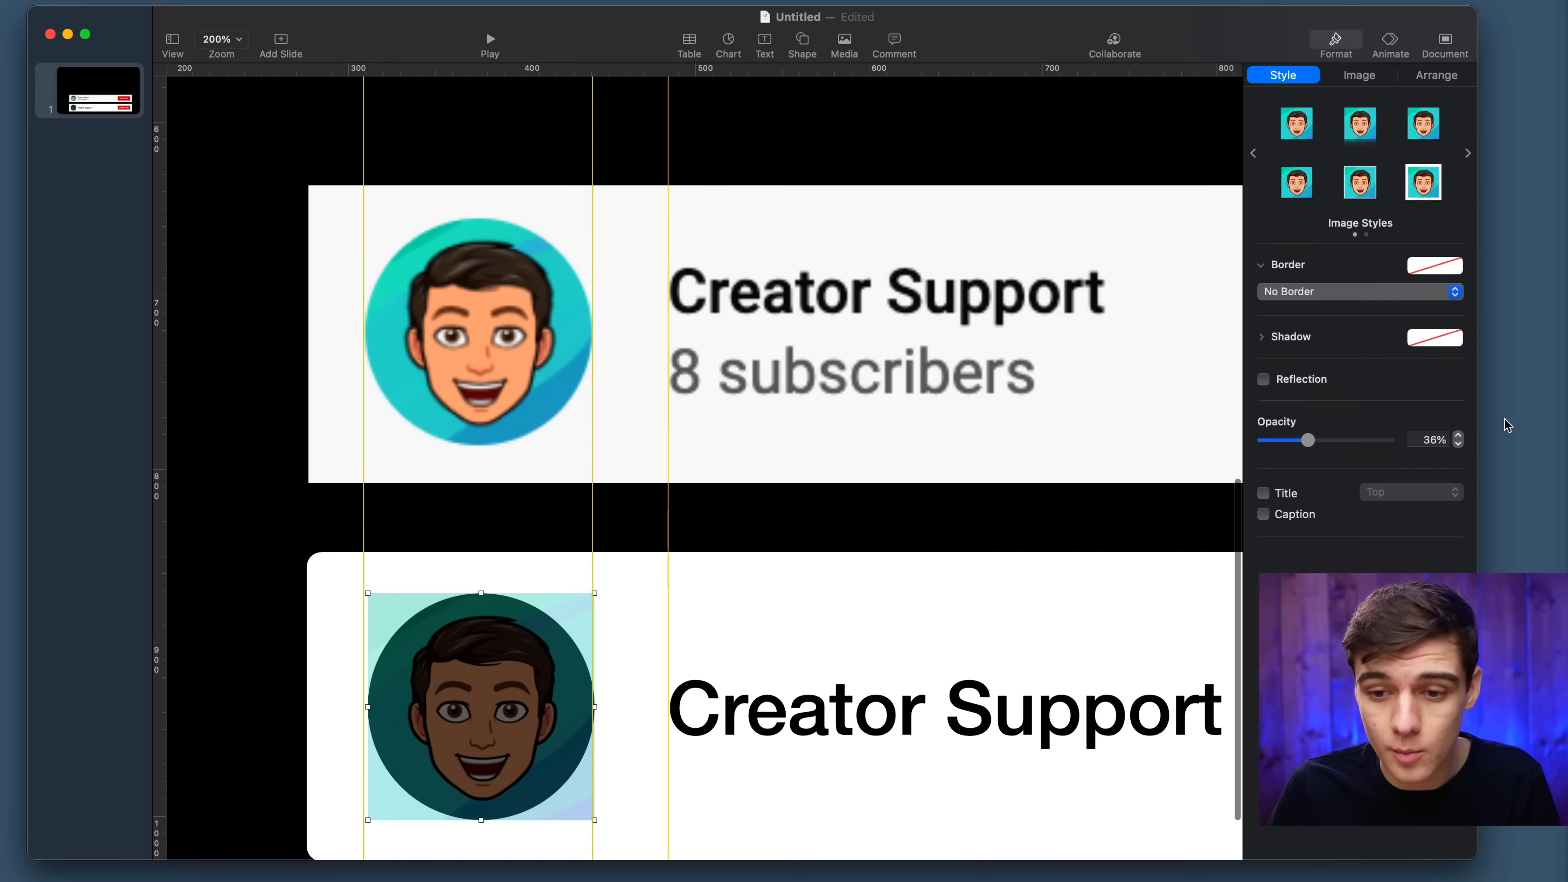
drag(1307, 440, 1389, 440)
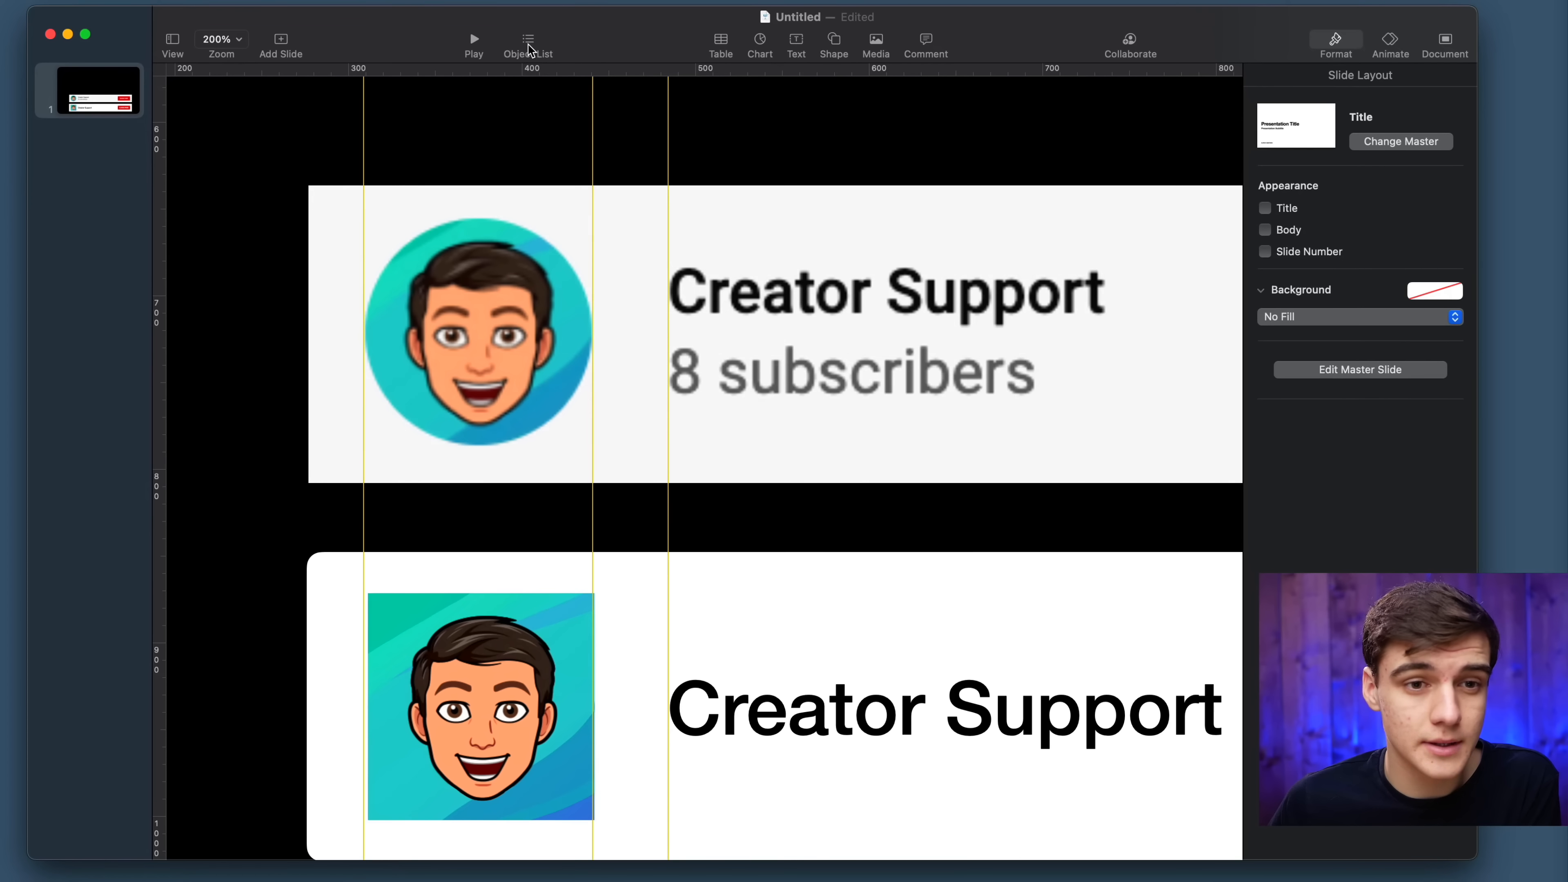
Show the object list, select CS Logo.png together with Circle, and mask the logo with the circle shape.
click(528, 45)
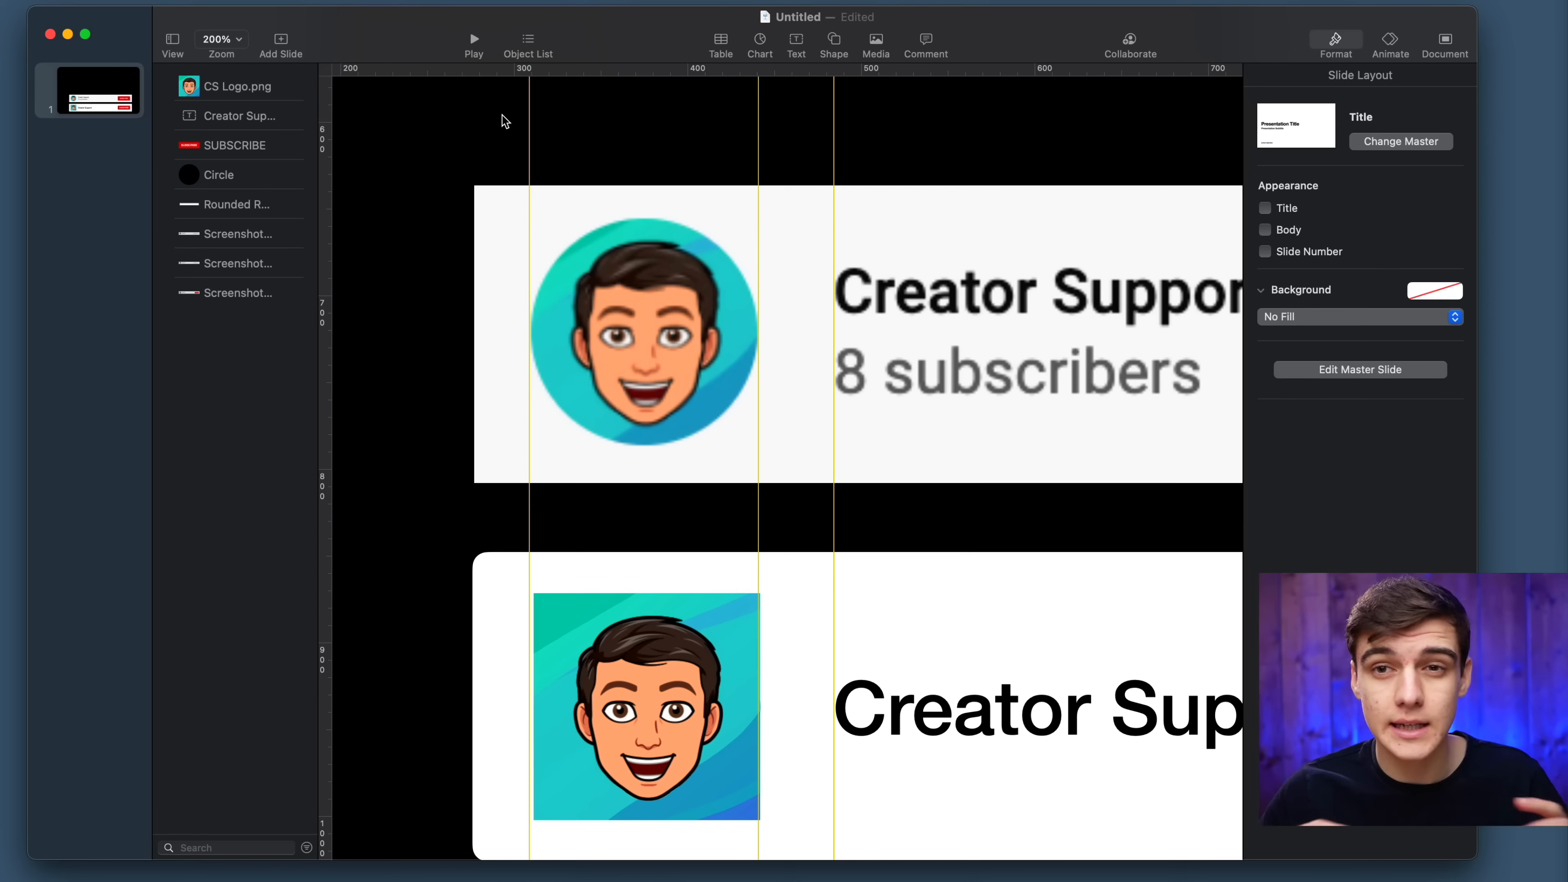
click(646, 649)
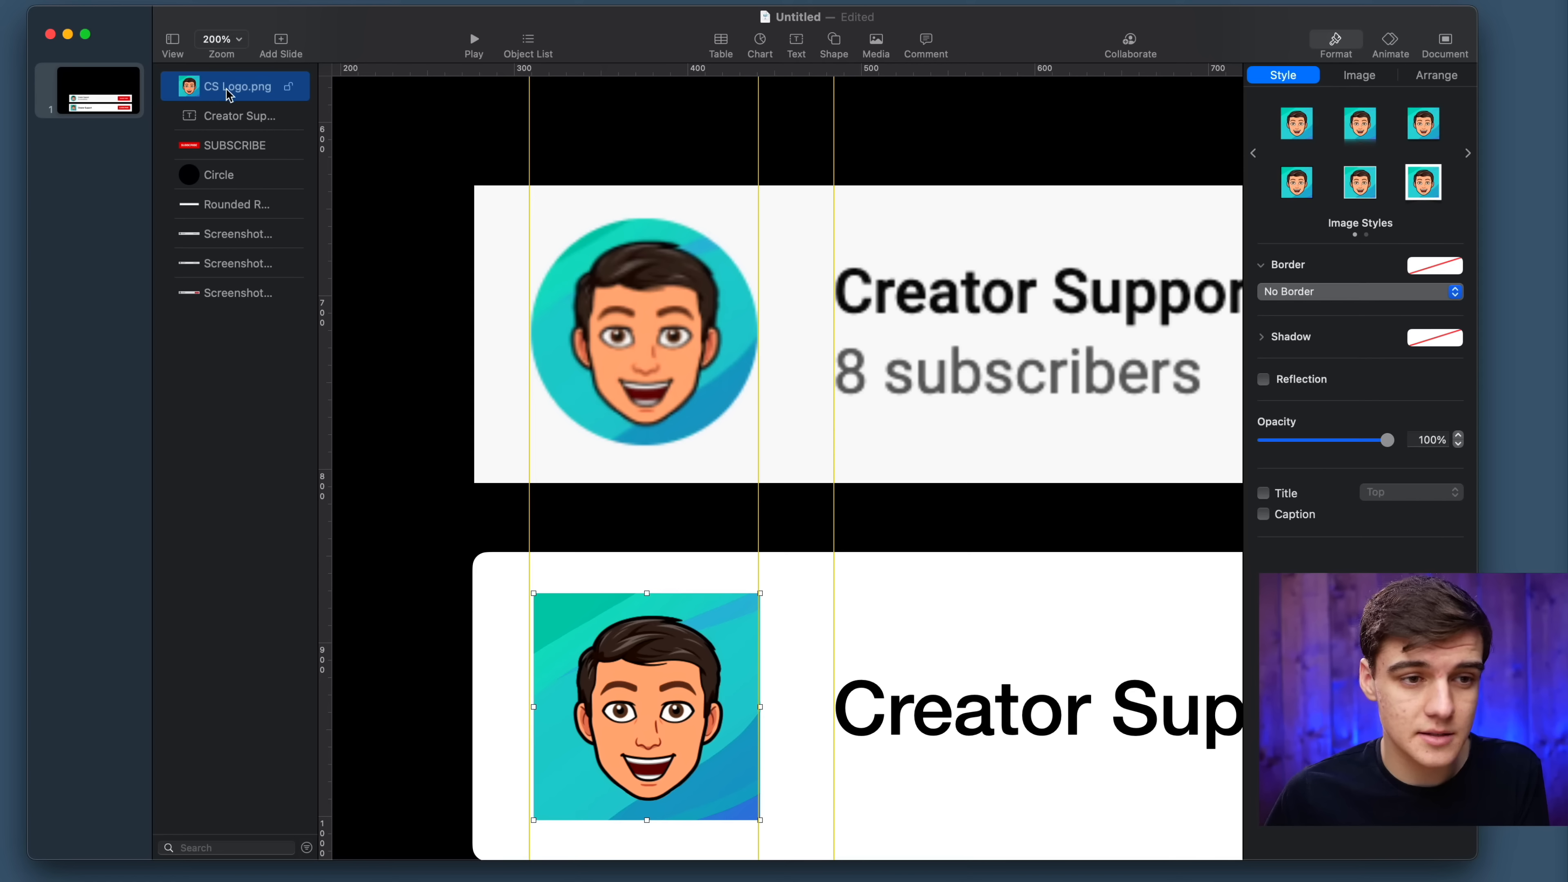
super+click(226, 176)
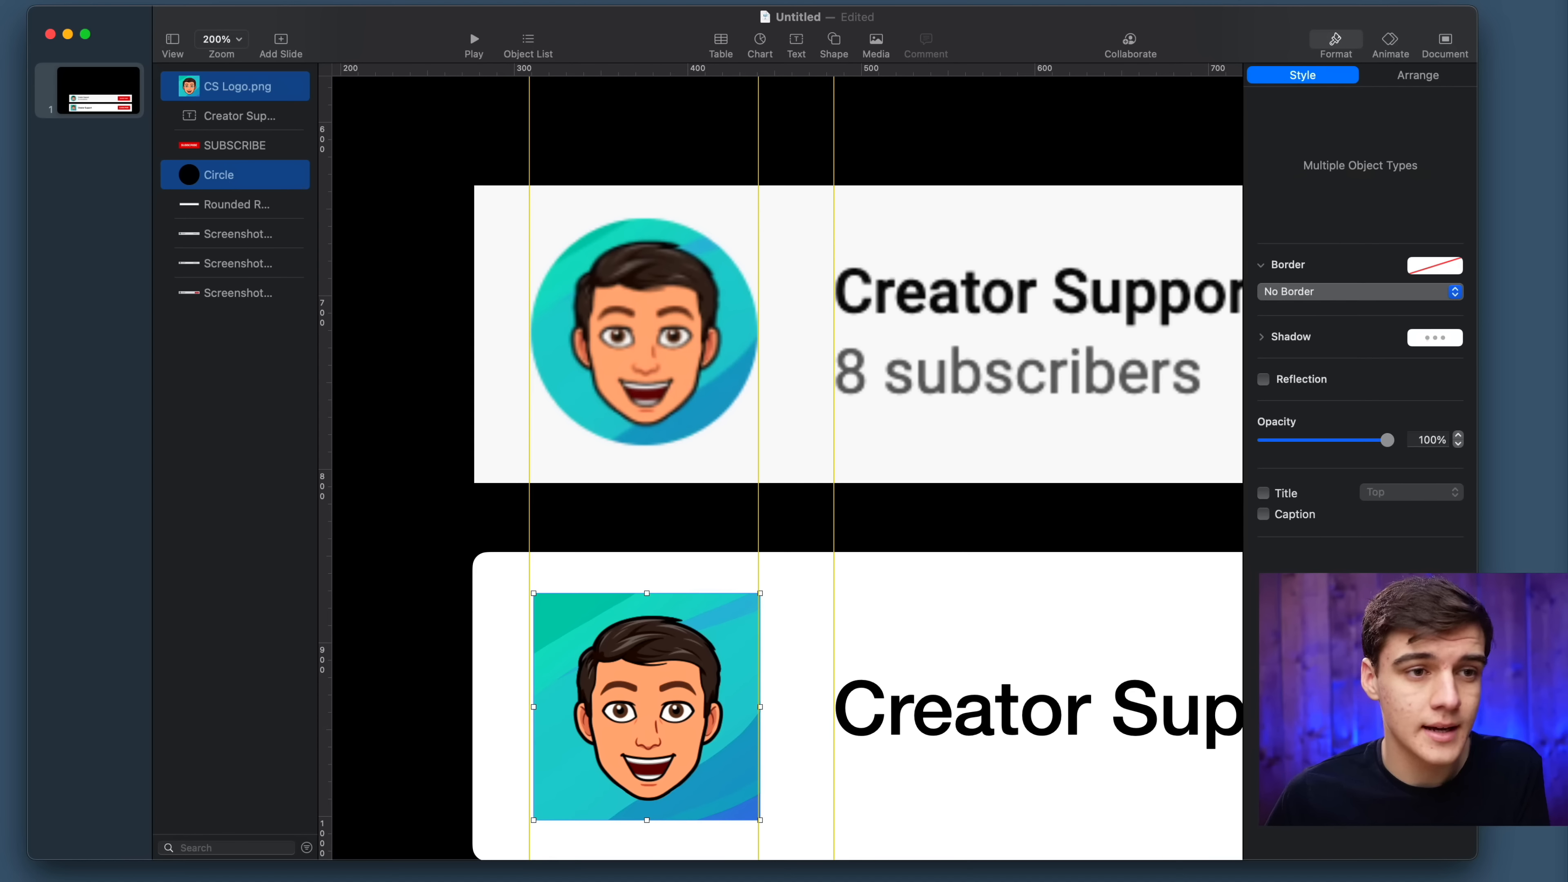
click(142, 1)
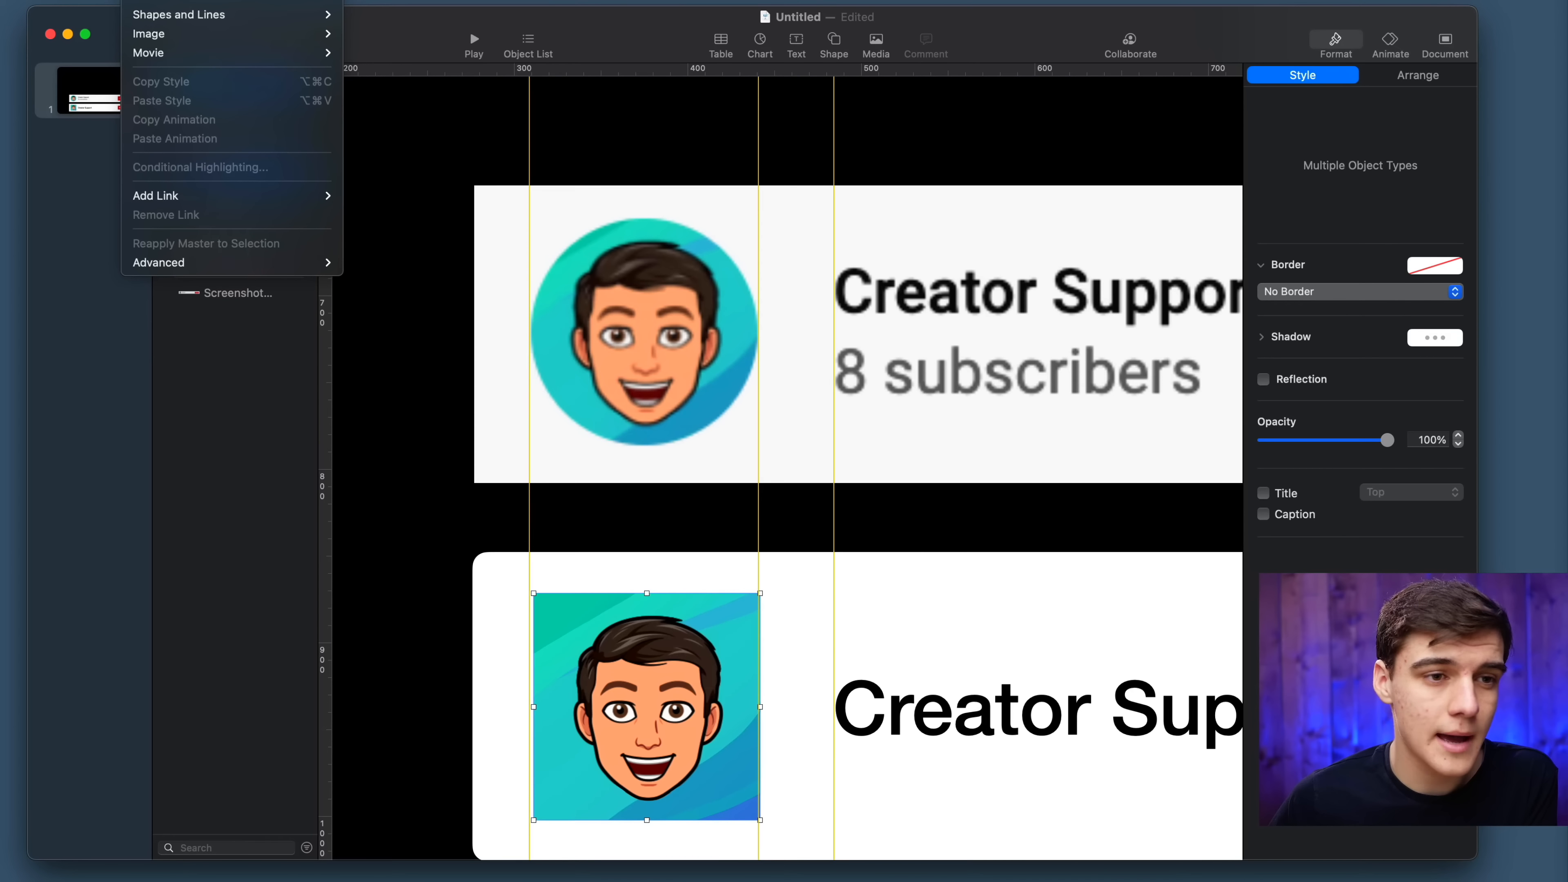
mouse_move(259, 35)
click(402, 34)
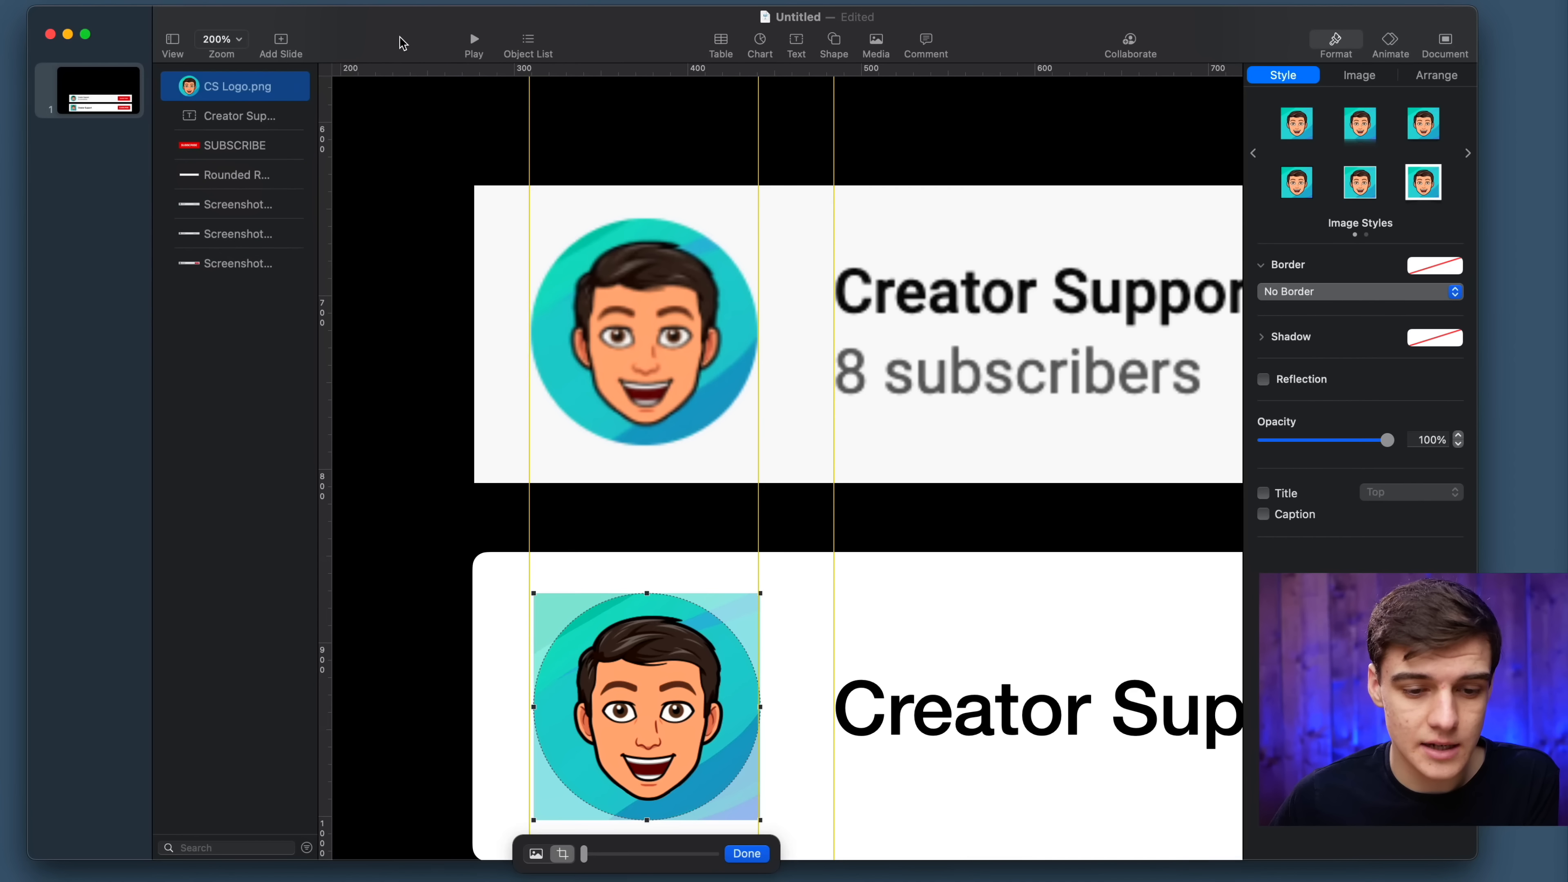
click(747, 853)
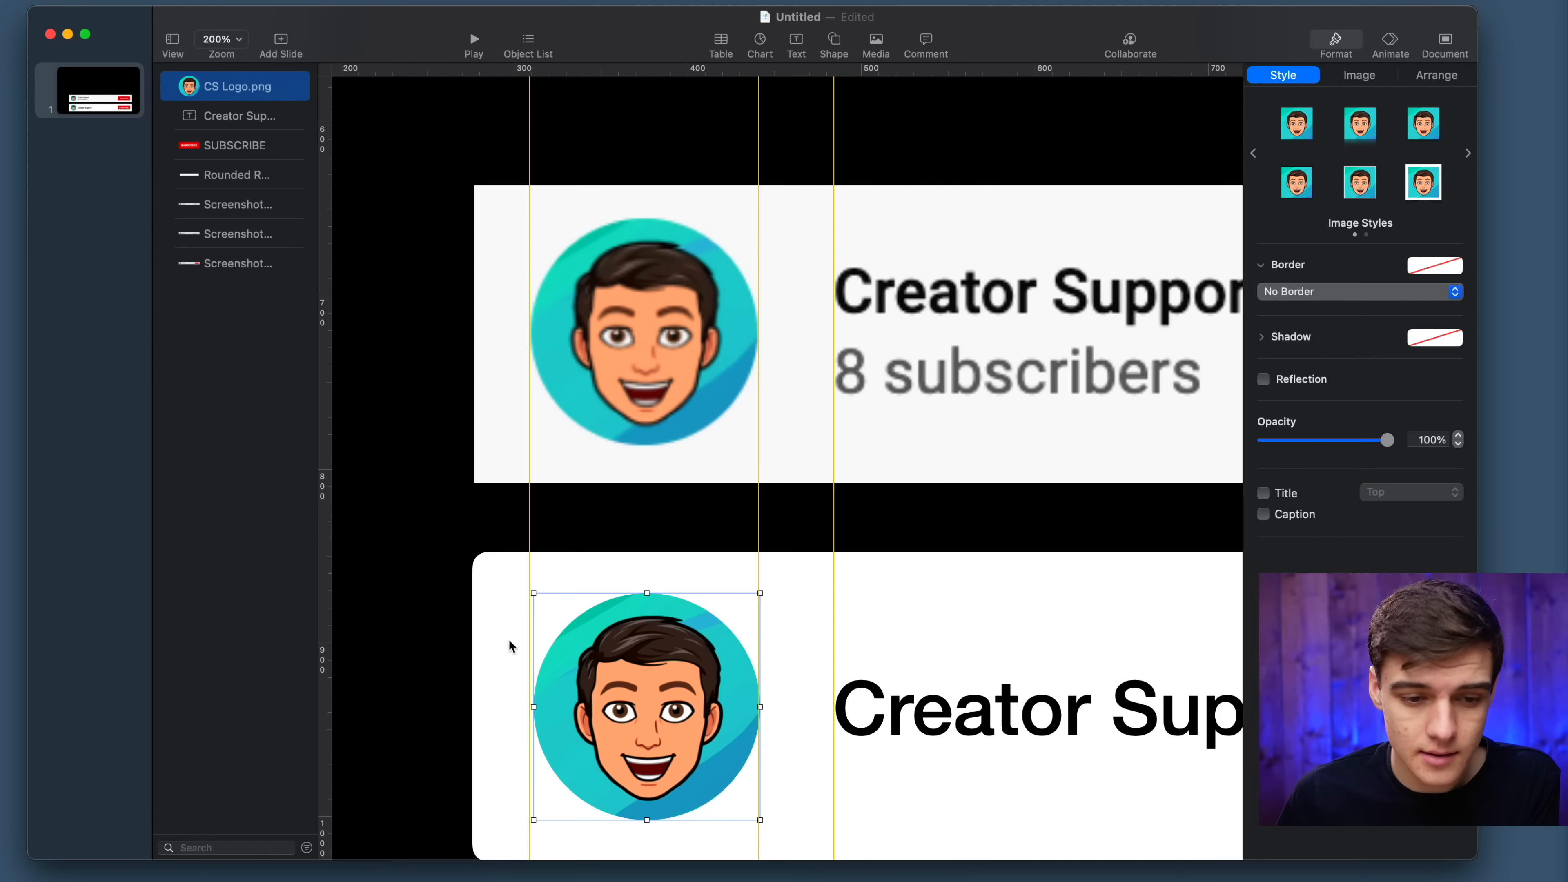
click(460, 609)
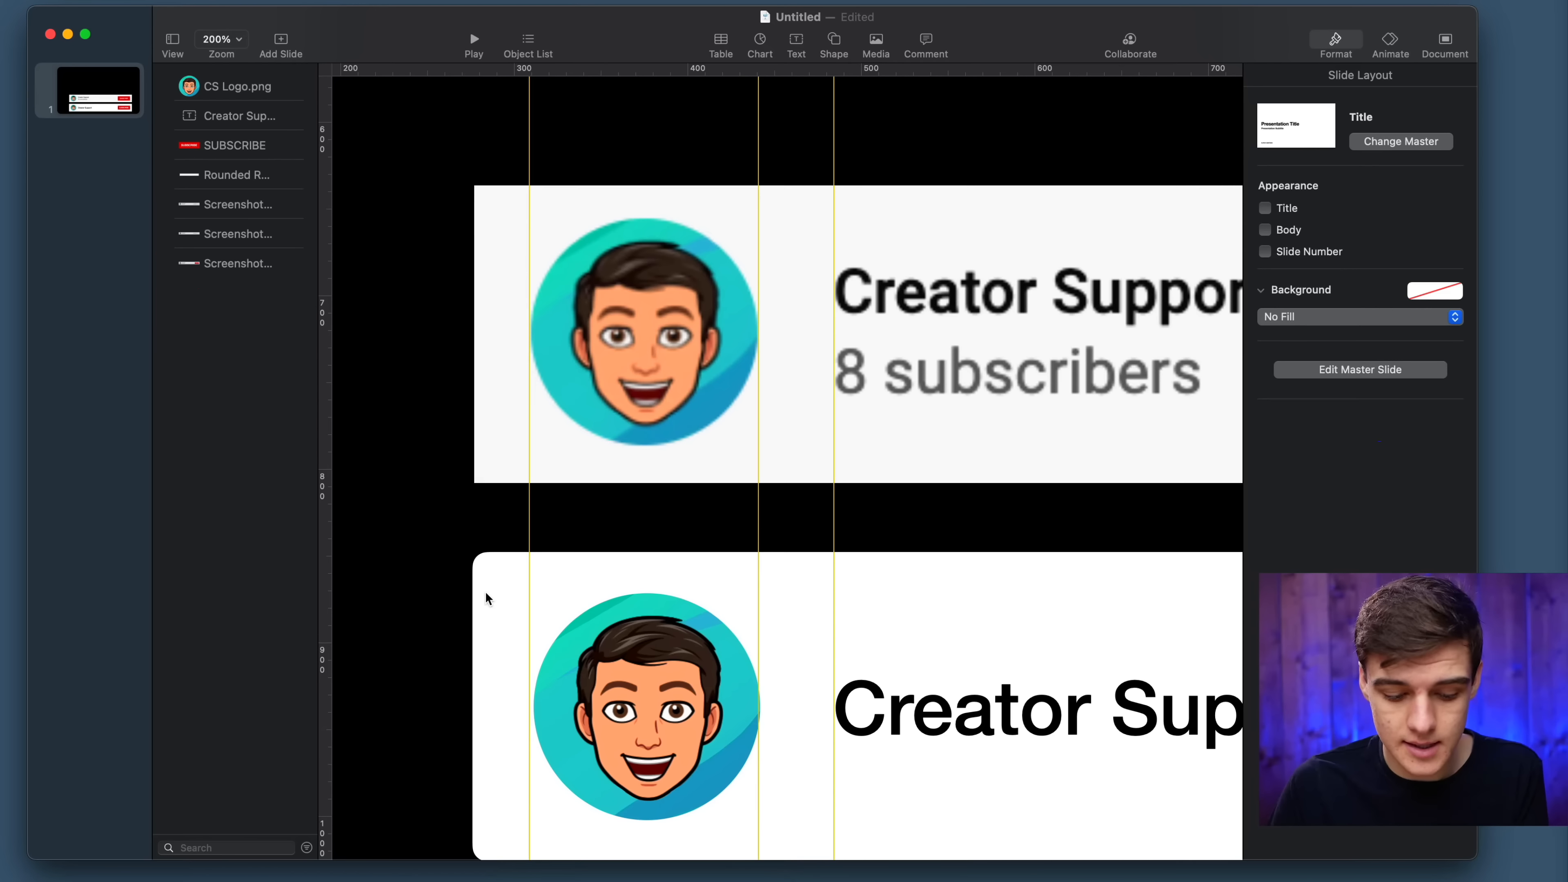
Set the SUBSCRIBE button's label to 36 pt and slightly reduce the Creator Support text size in the lower banner.
scroll(486, 598, down, 8)
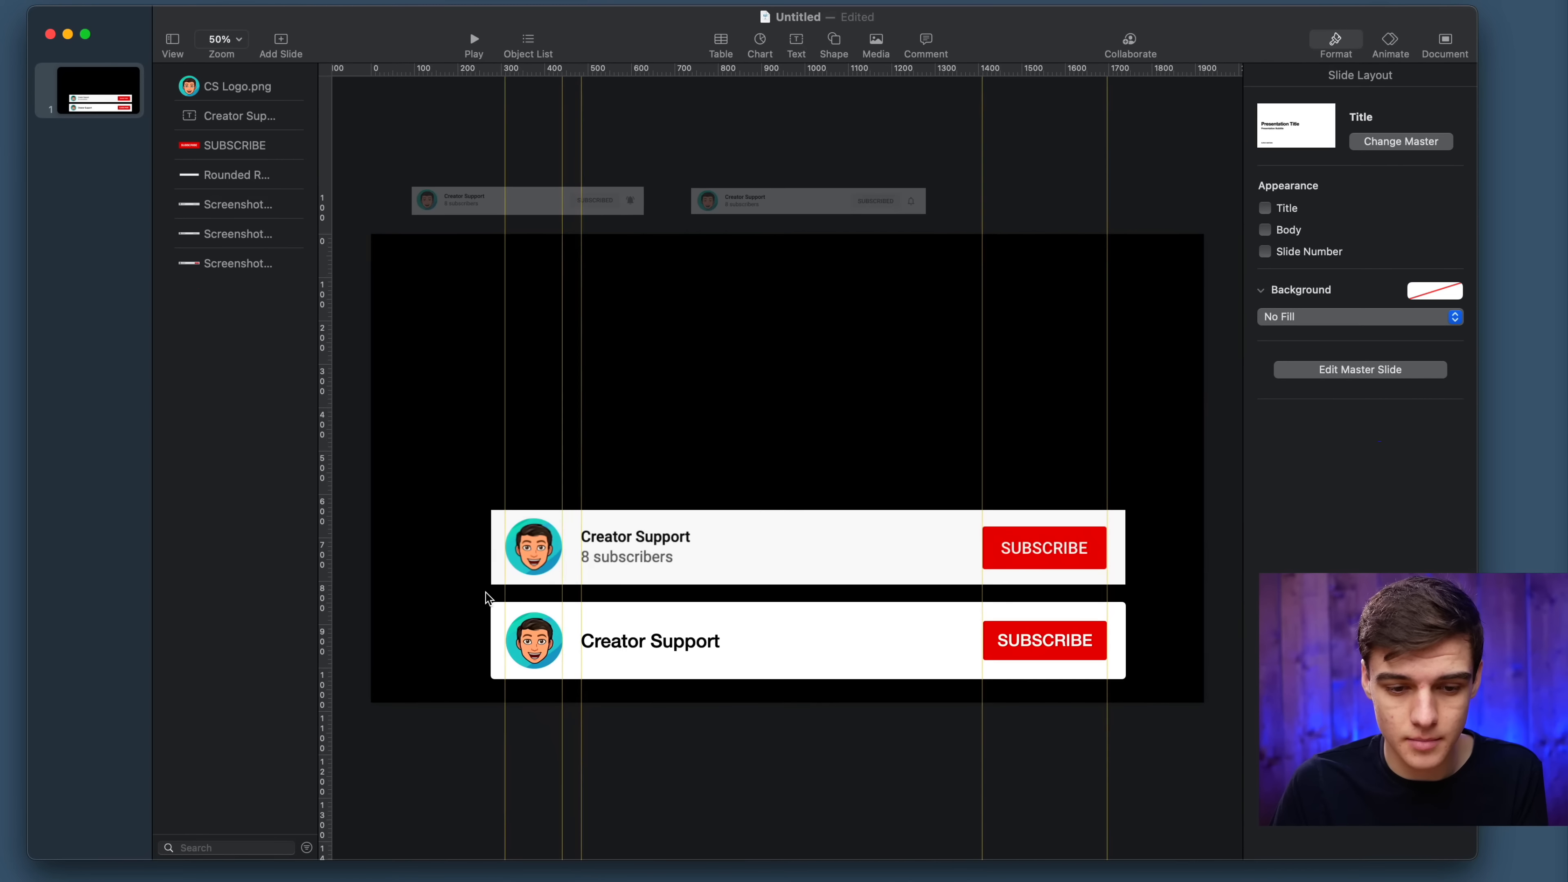
double_click(1044, 640)
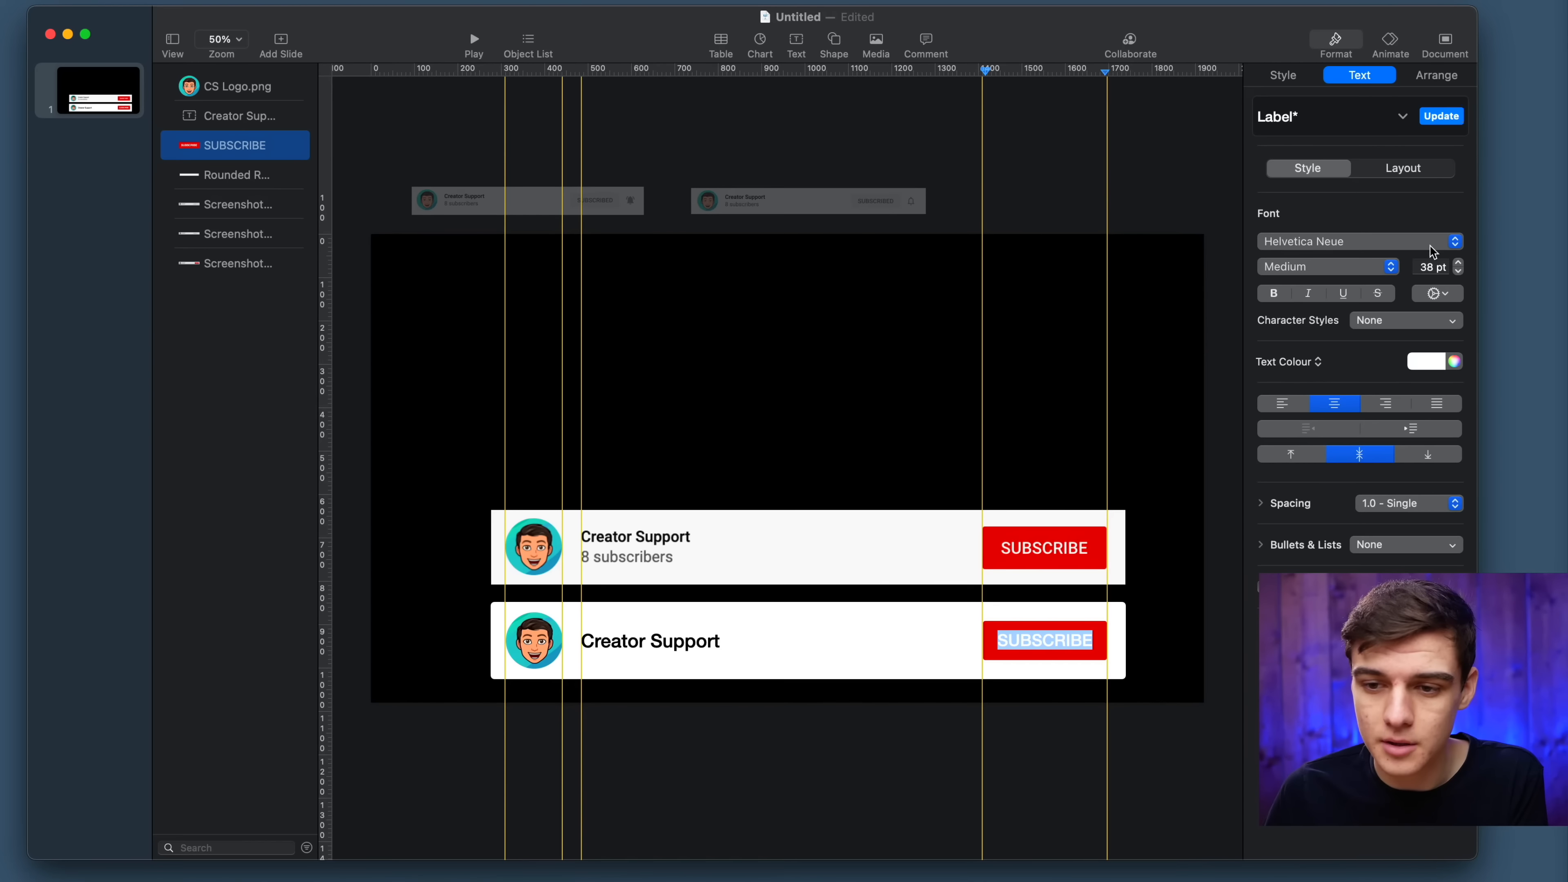
click(1191, 384)
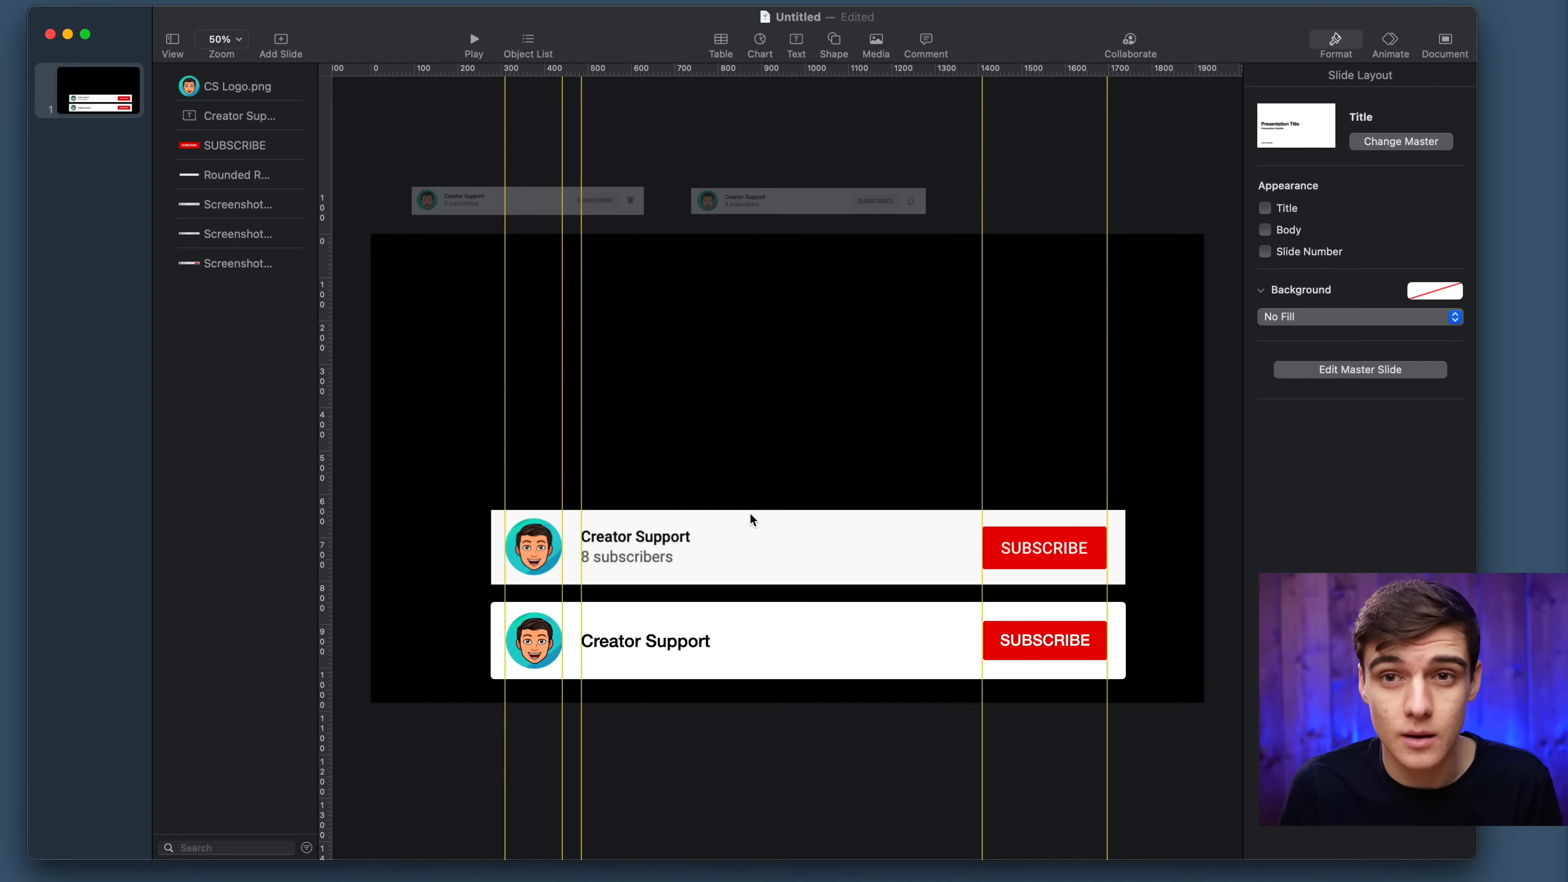
Duplicate the slide and, in the copy, replace the SUBSCRIBE reference screenshot with the enlarged SUBSCRIBED screenshot showing the outlined bell.
right_click(84, 93)
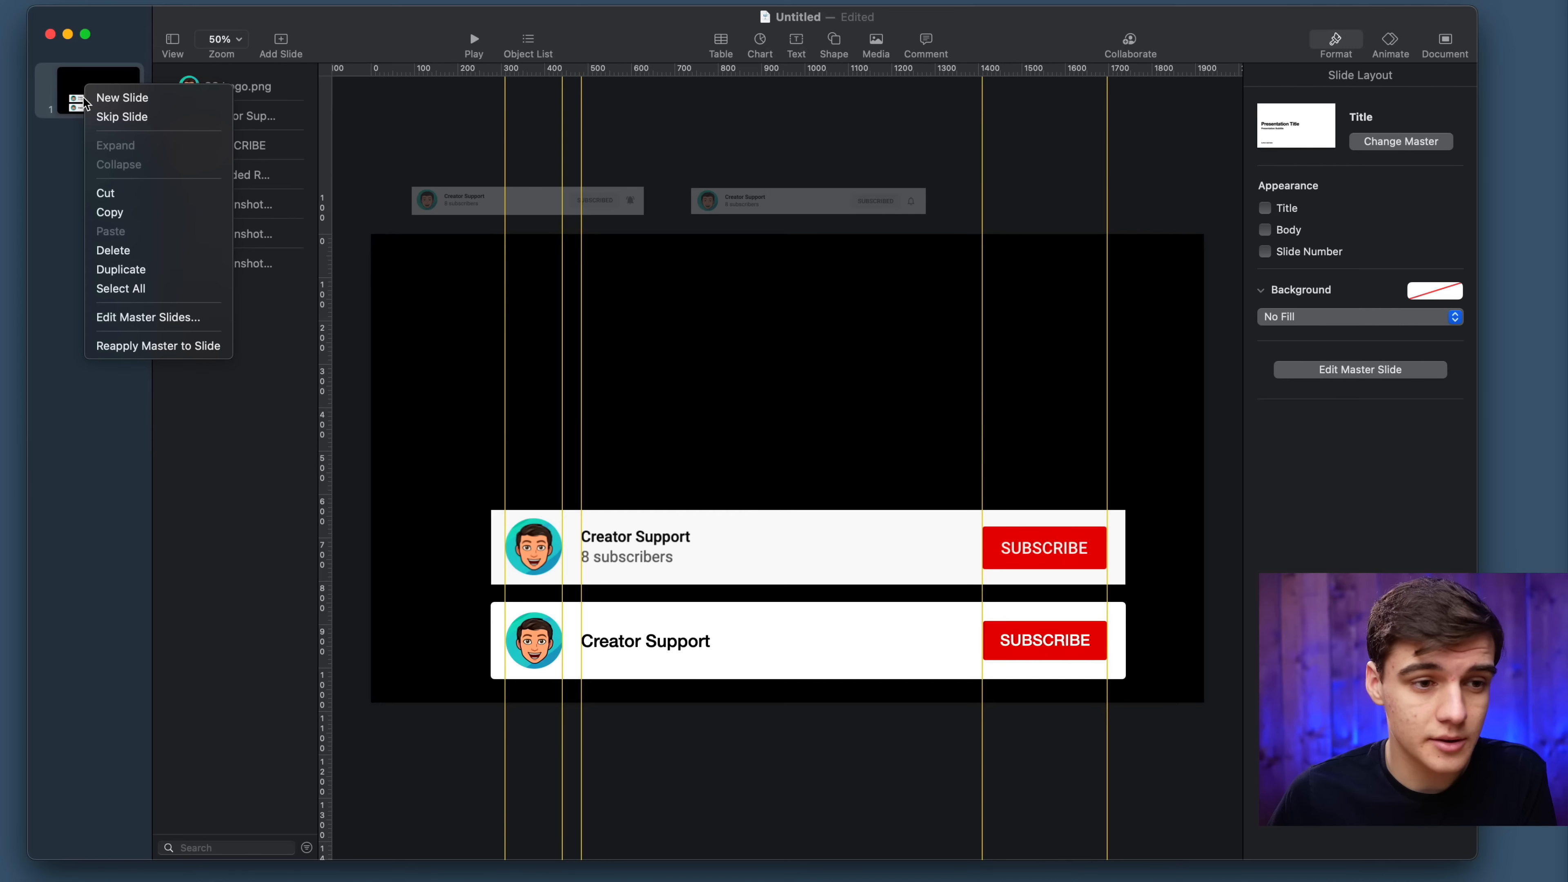
click(135, 271)
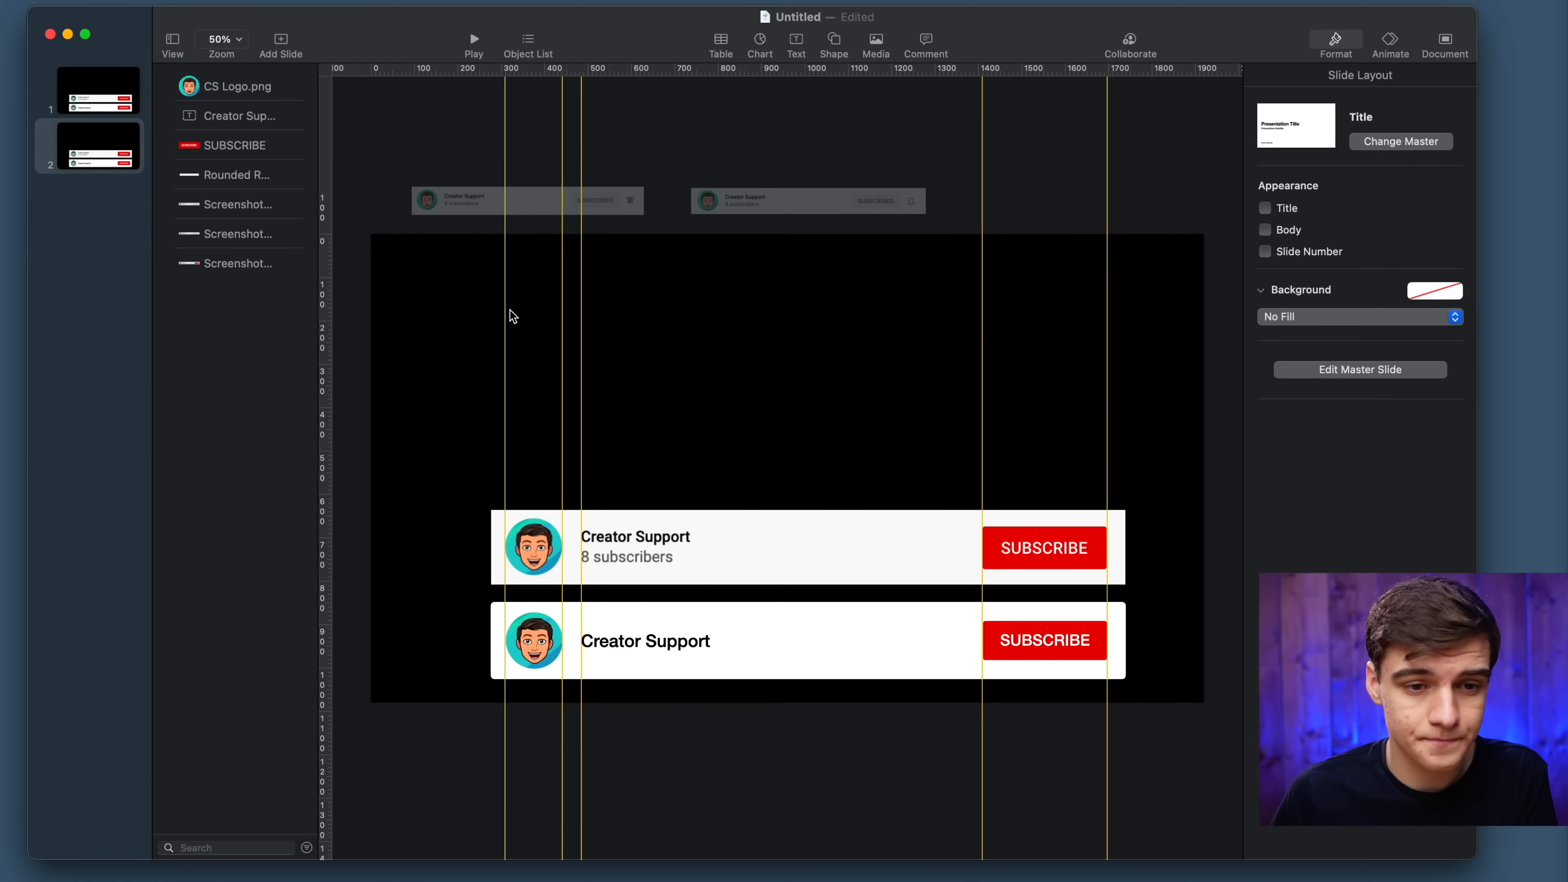
drag(835, 207, 632, 521)
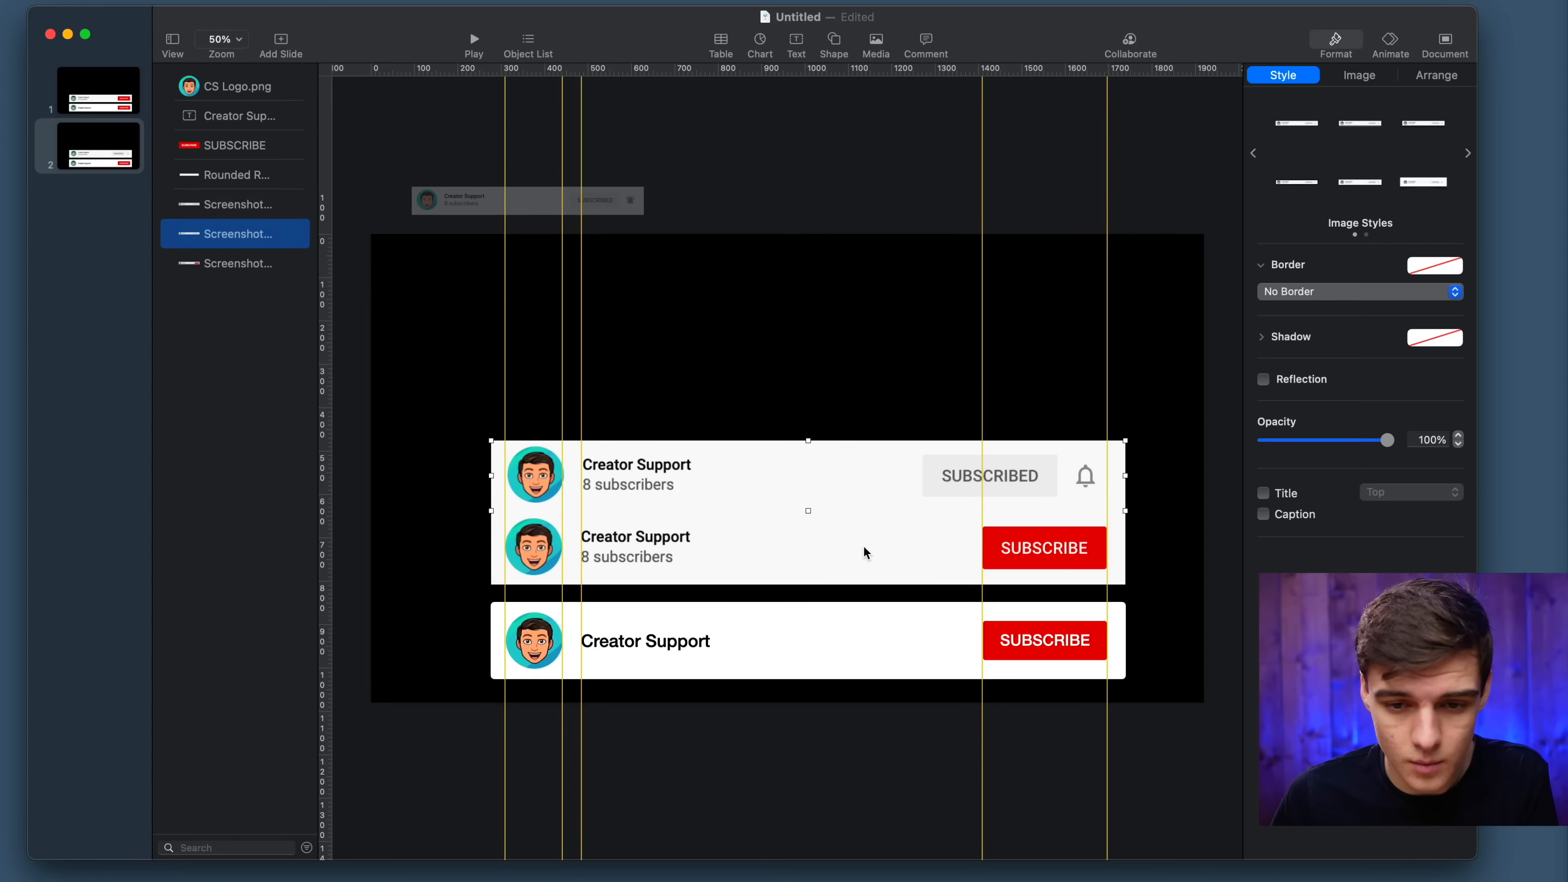
click(864, 545)
key(Delete)
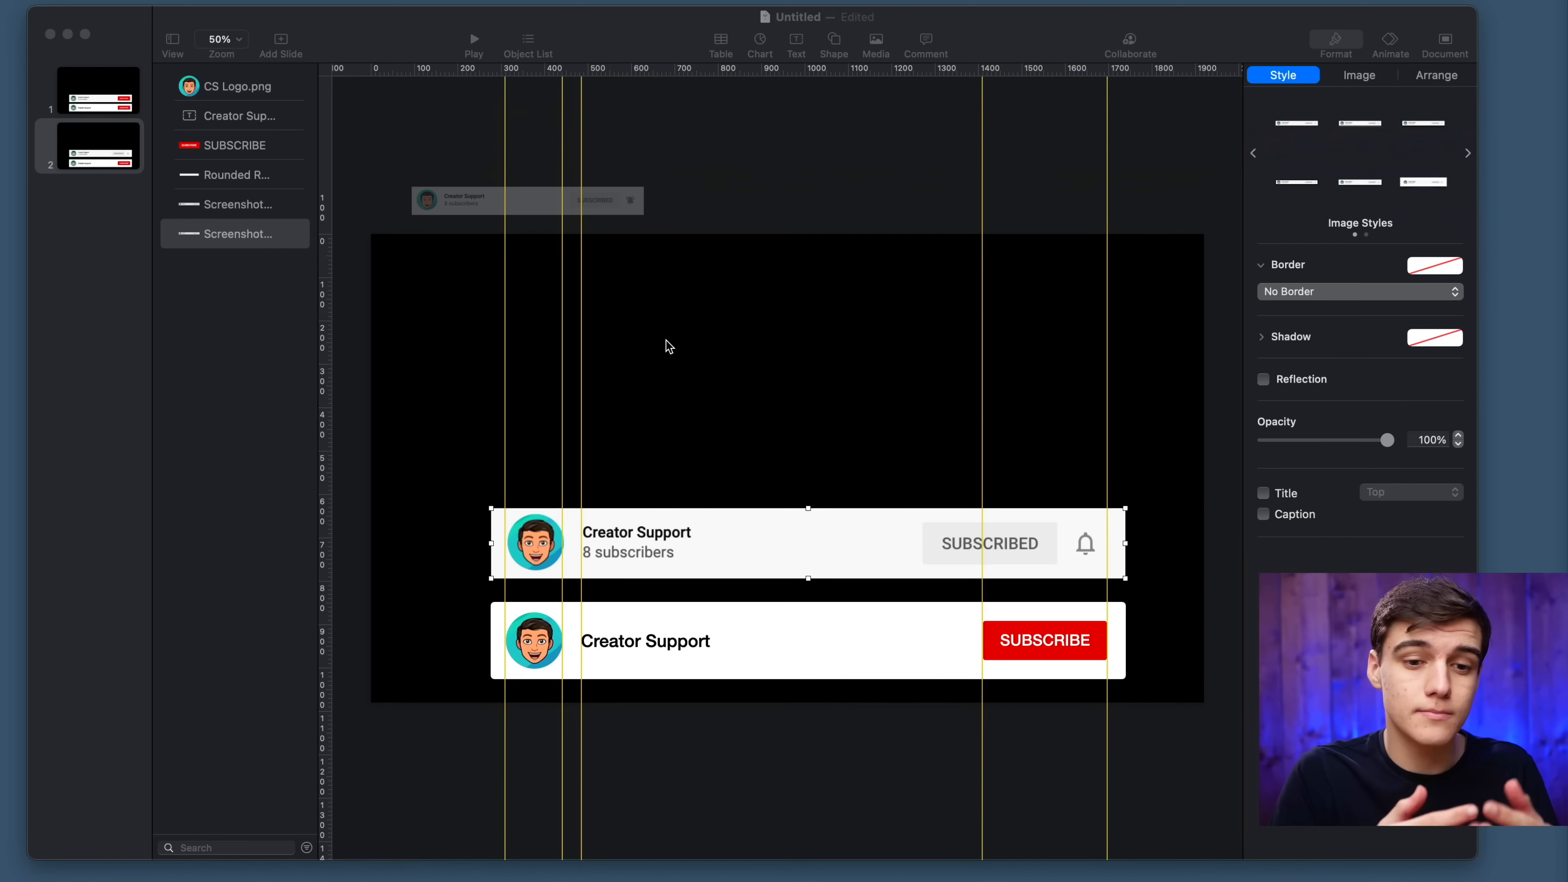
Move the two button guides to the sides of the reference's grey SUBSCRIBED button and position the red button between them.
click(978, 402)
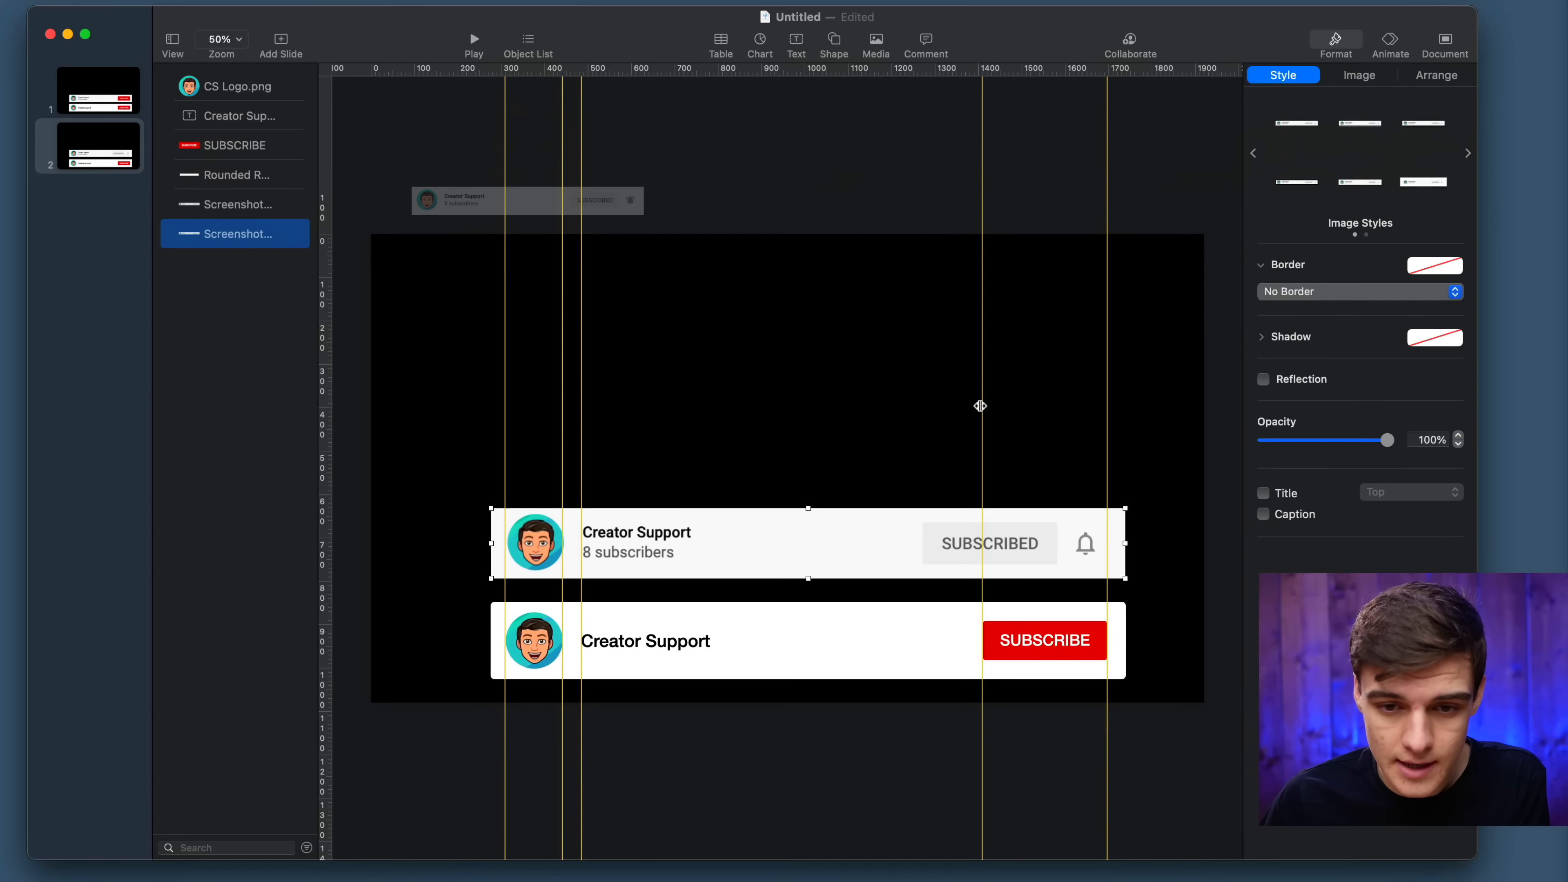
drag(980, 405, 921, 423)
drag(1103, 403, 1056, 407)
drag(1022, 642, 966, 642)
Change the red button's label to SUBSCRIBED.
double_click(1029, 641)
text(D)
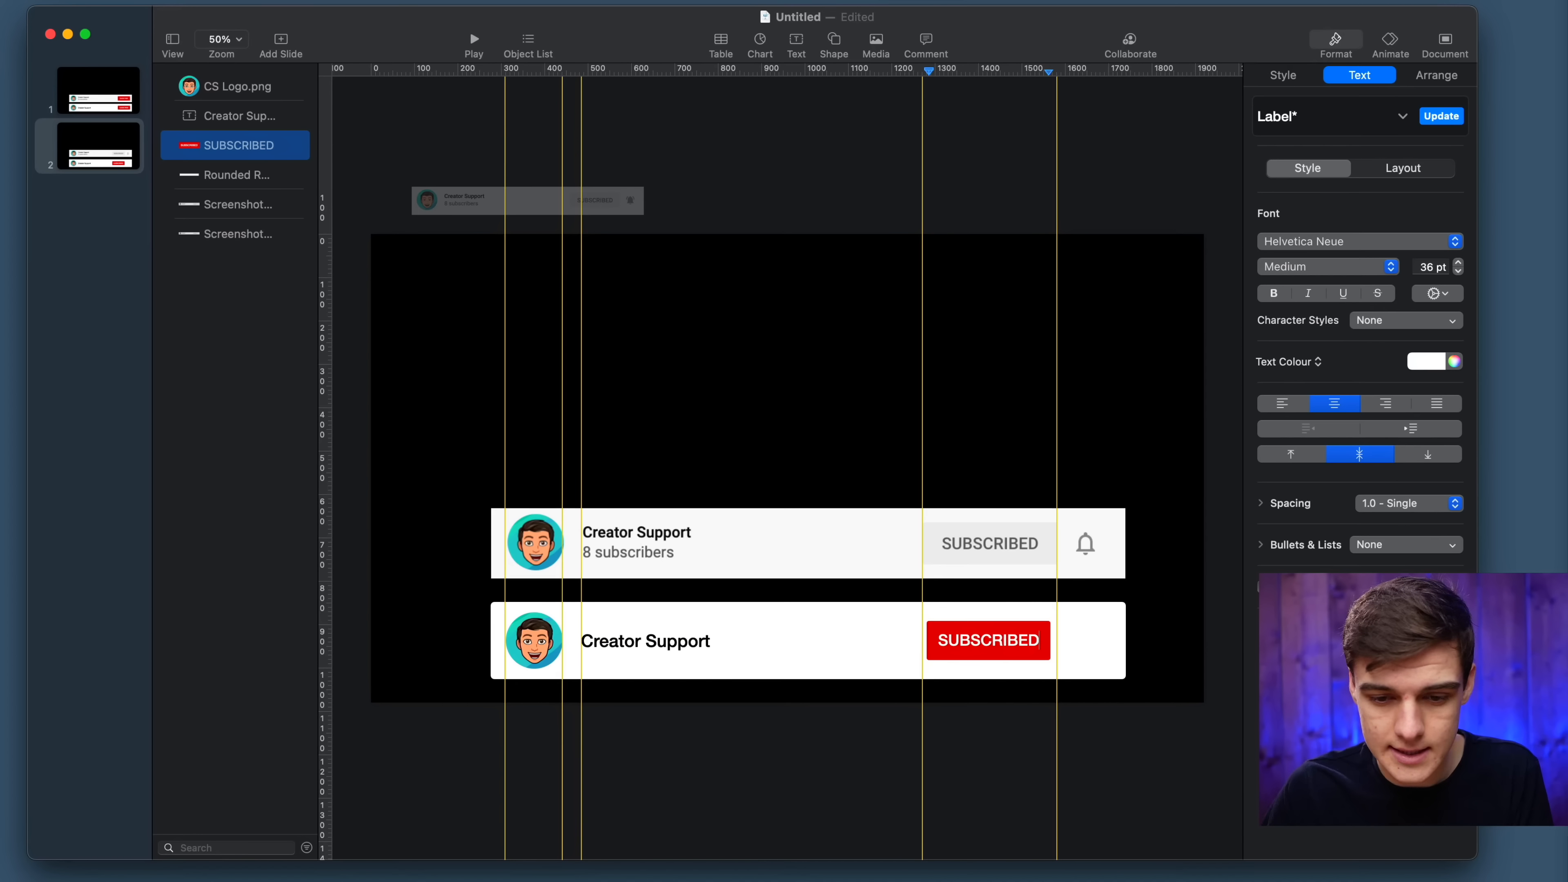
Widen the red SUBSCRIBED button to span the two guides and fill it with the light grey sampled from the reference button.
click(981, 709)
drag(976, 640, 1056, 641)
click(1287, 77)
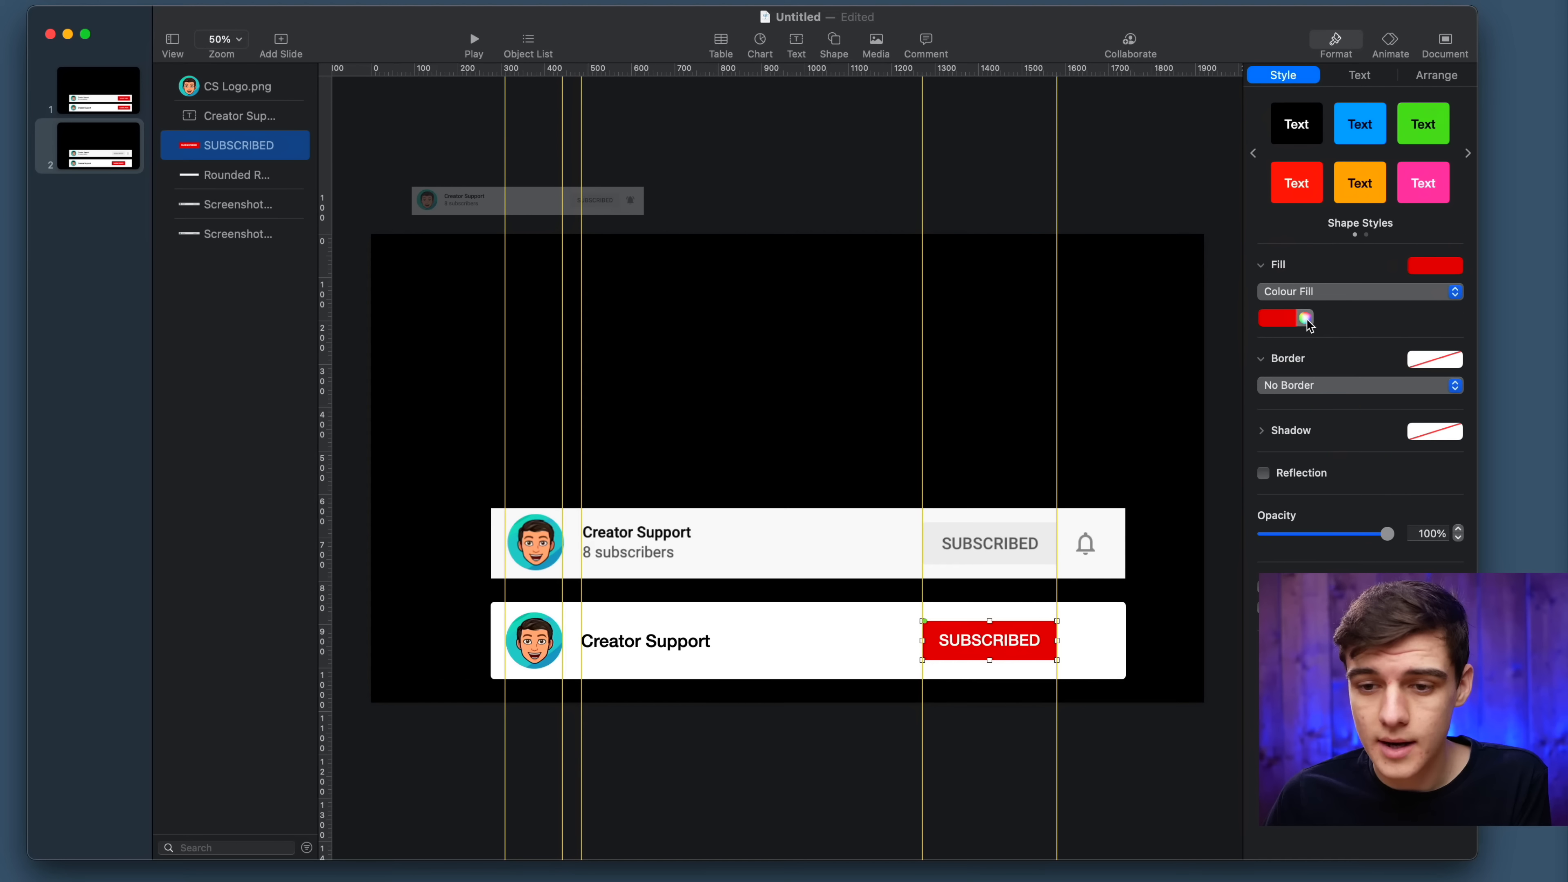
click(1305, 318)
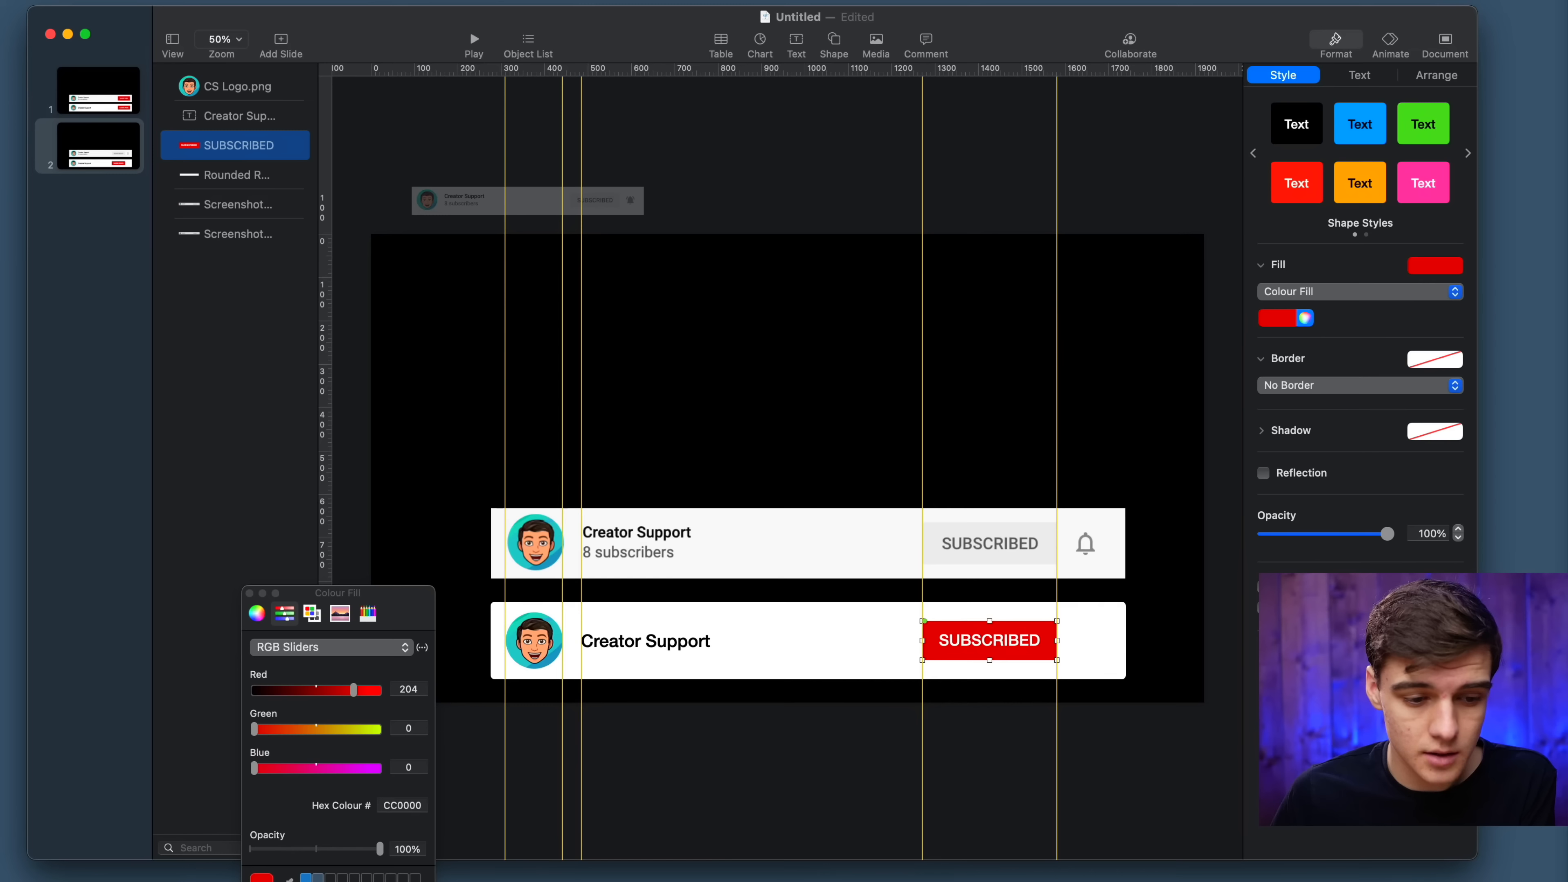
click(288, 877)
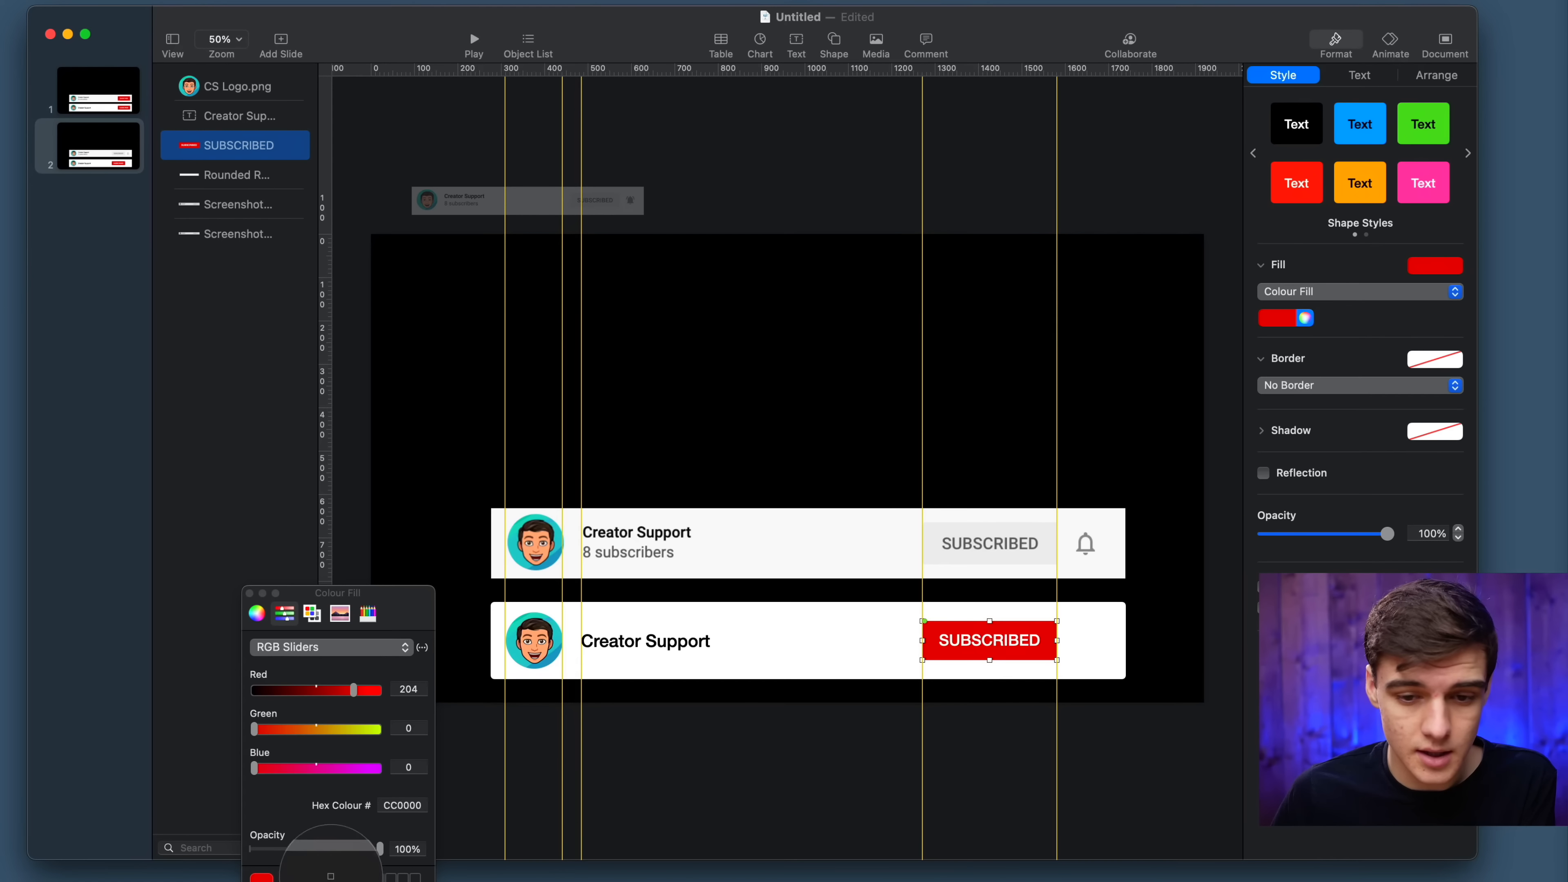
click(935, 531)
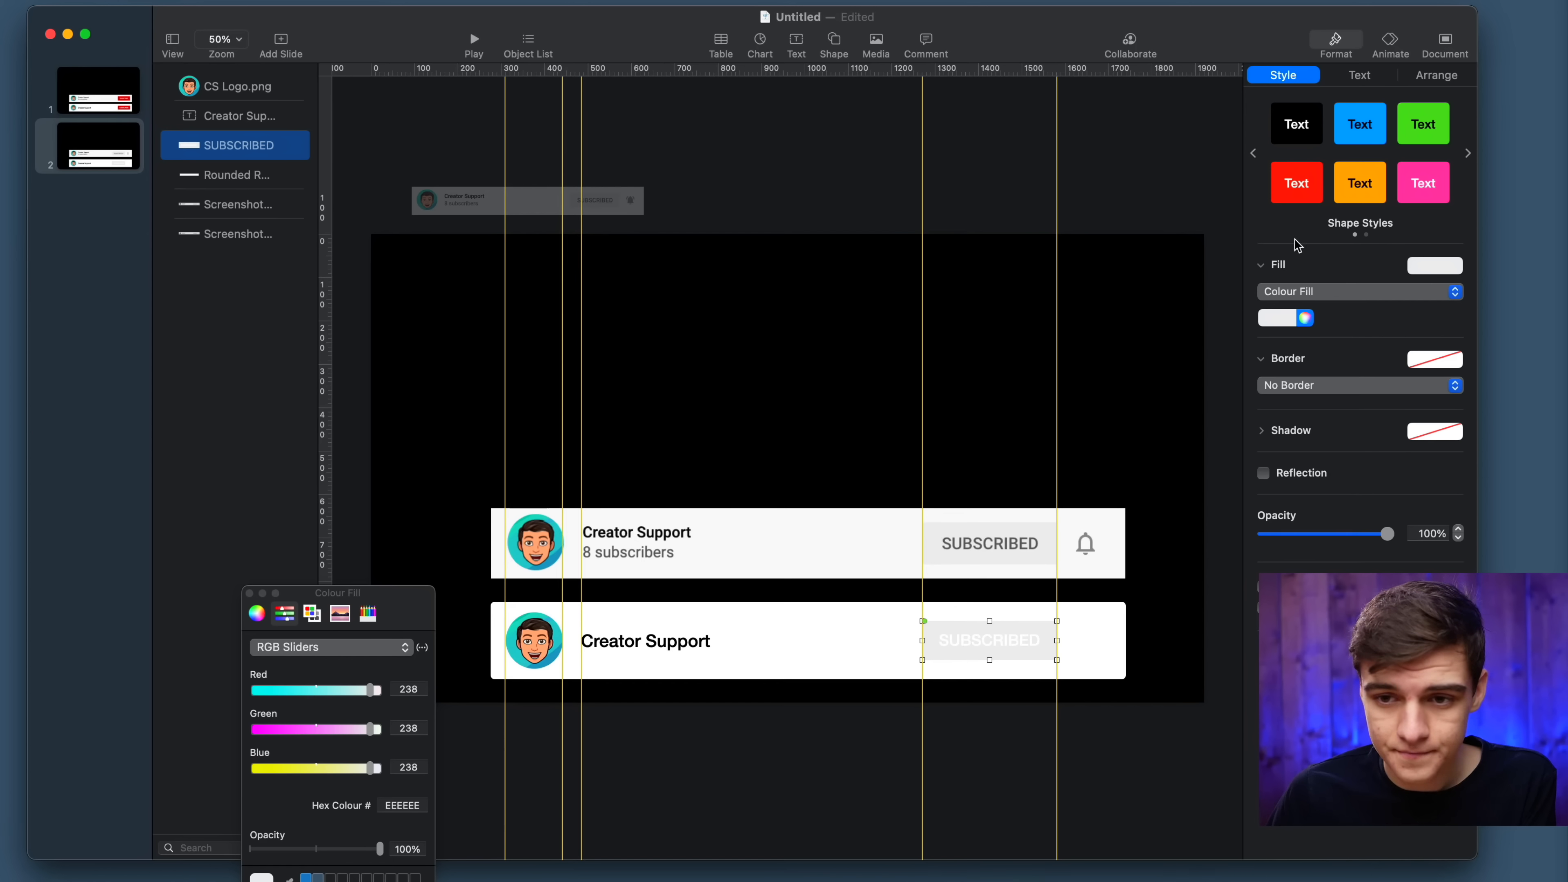
Set the SUBSCRIBED label's text colour to the dark grey sampled from the reference button's lettering.
click(1363, 77)
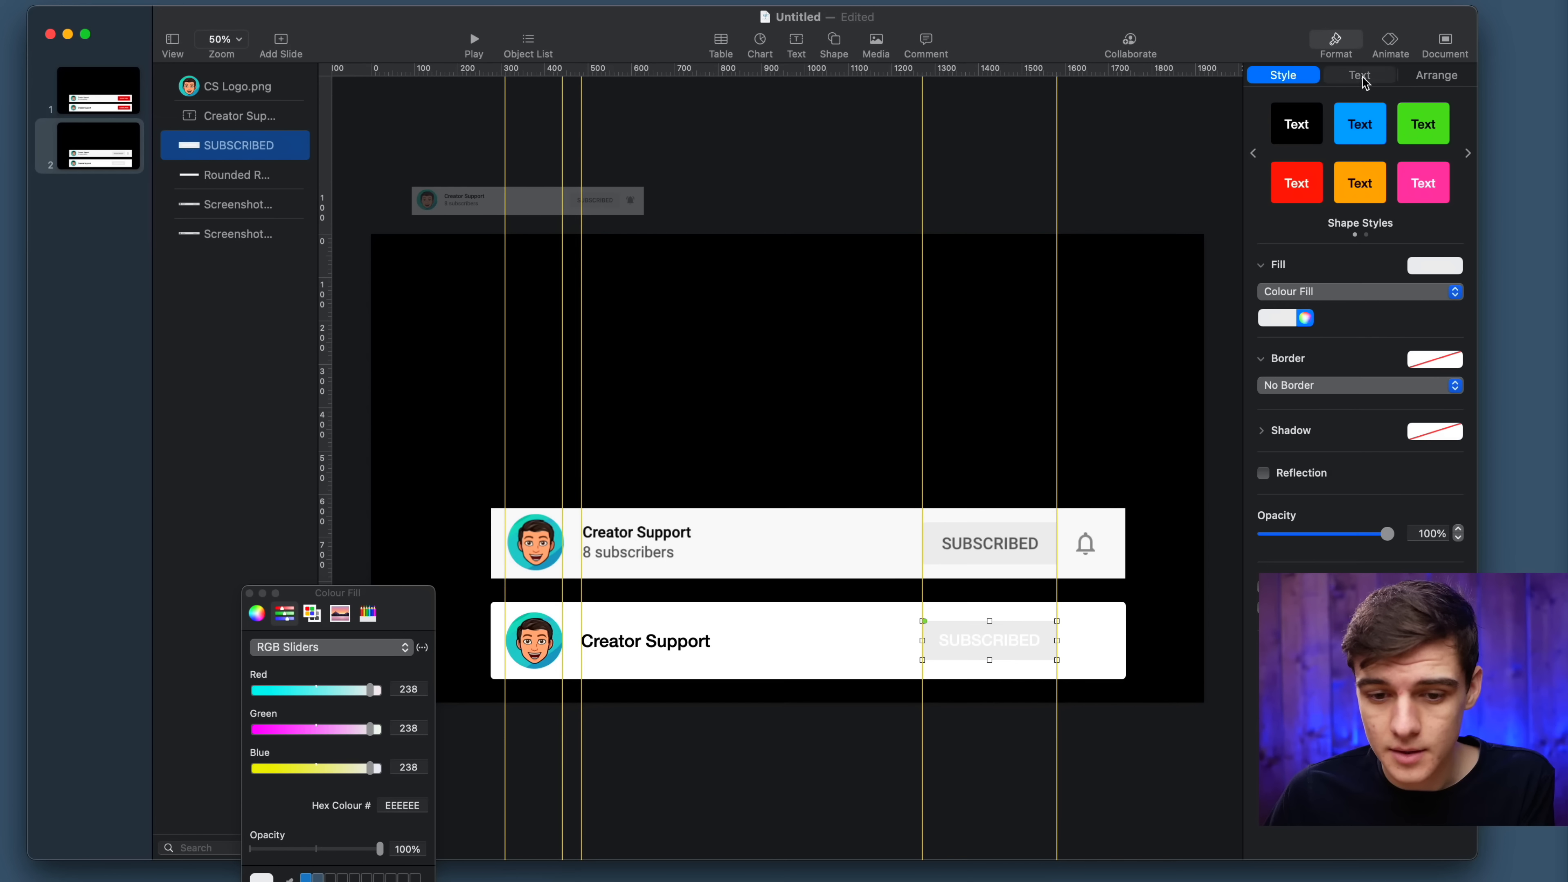
click(1453, 361)
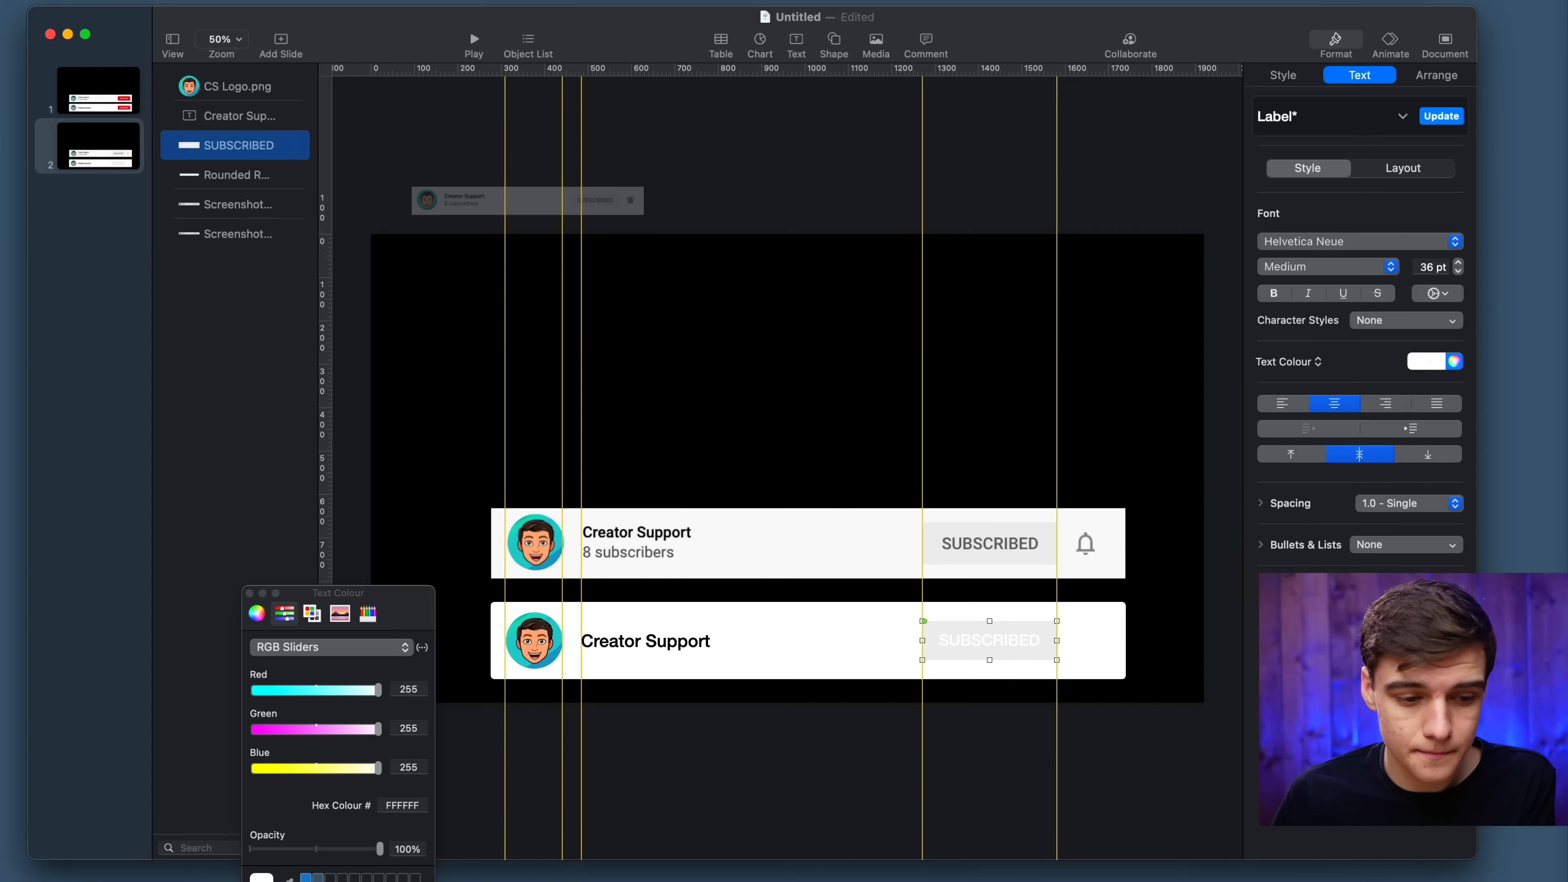
click(289, 879)
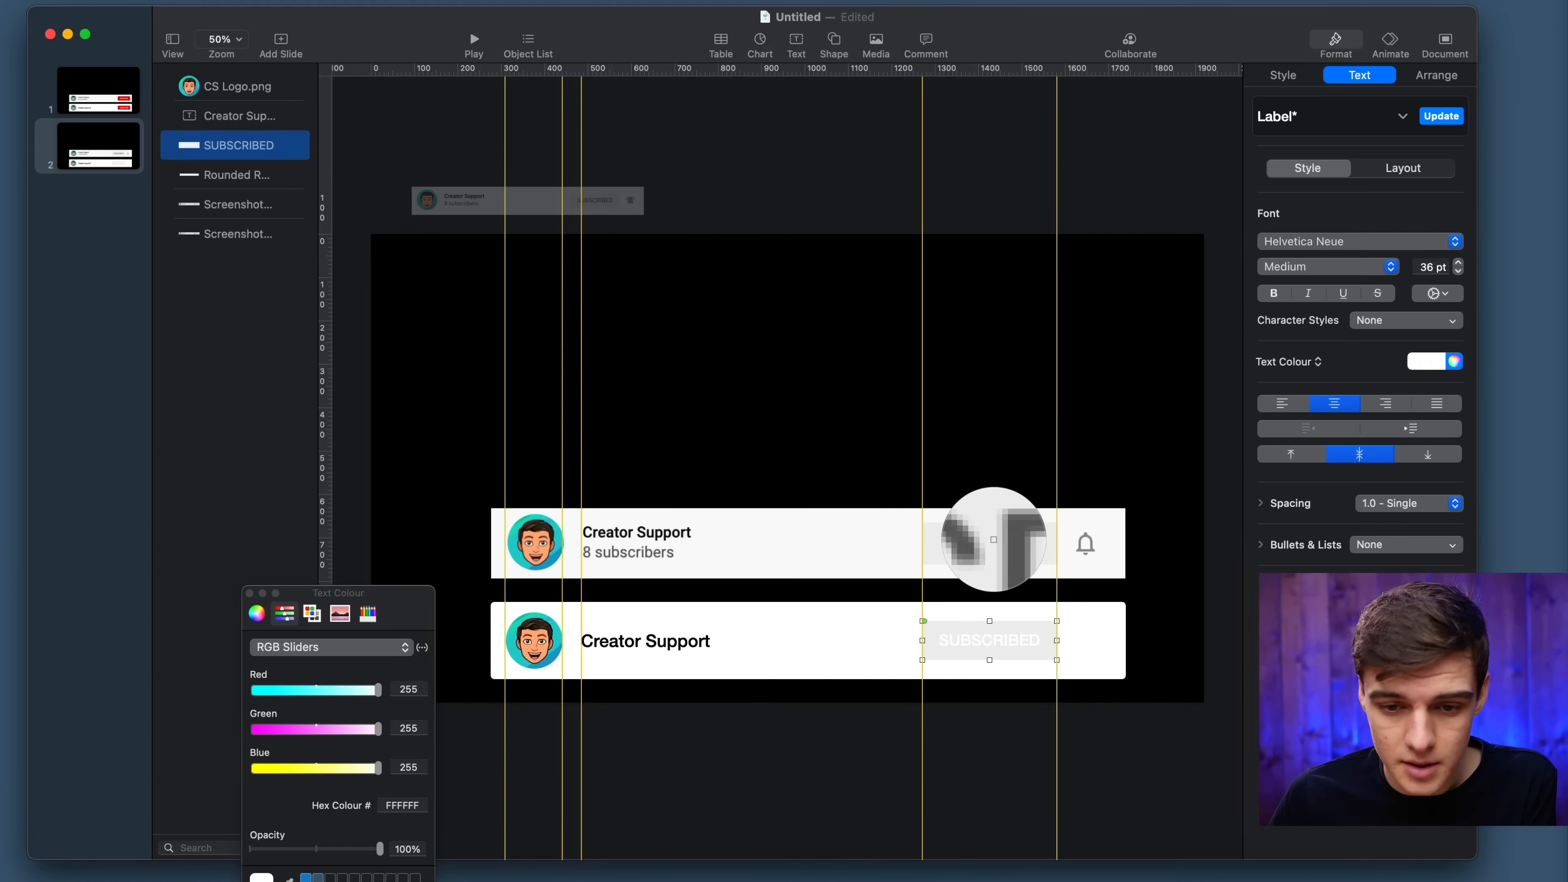
click(995, 539)
click(872, 774)
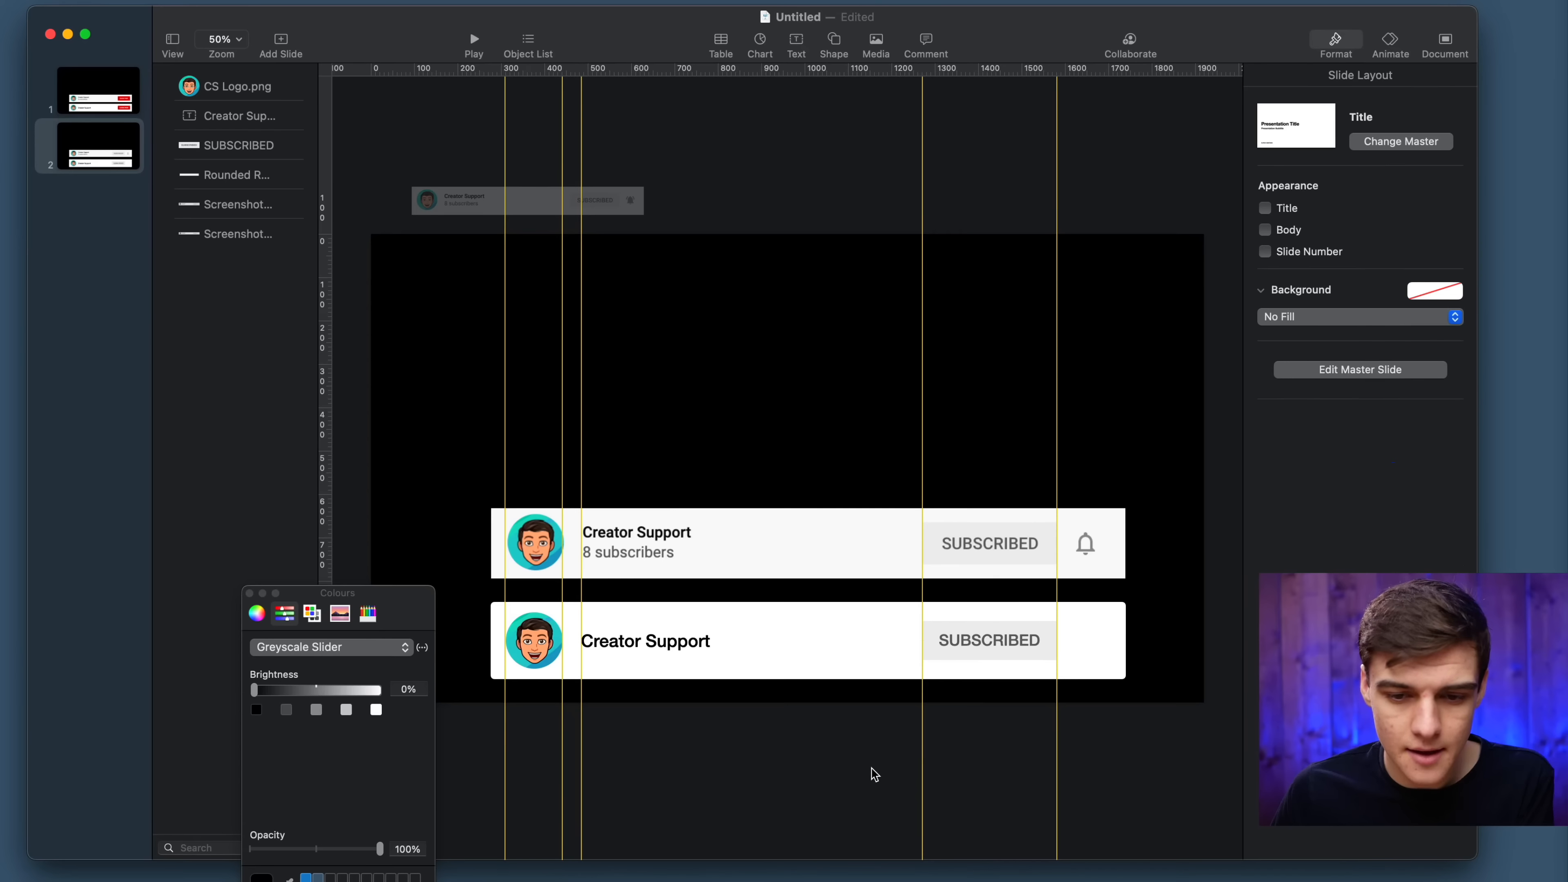
click(249, 594)
Duplicate the SUBSCRIBED reference screenshot directly above the original and crop the copy to just the bell icon.
click(1086, 551)
drag(1087, 552, 1081, 436)
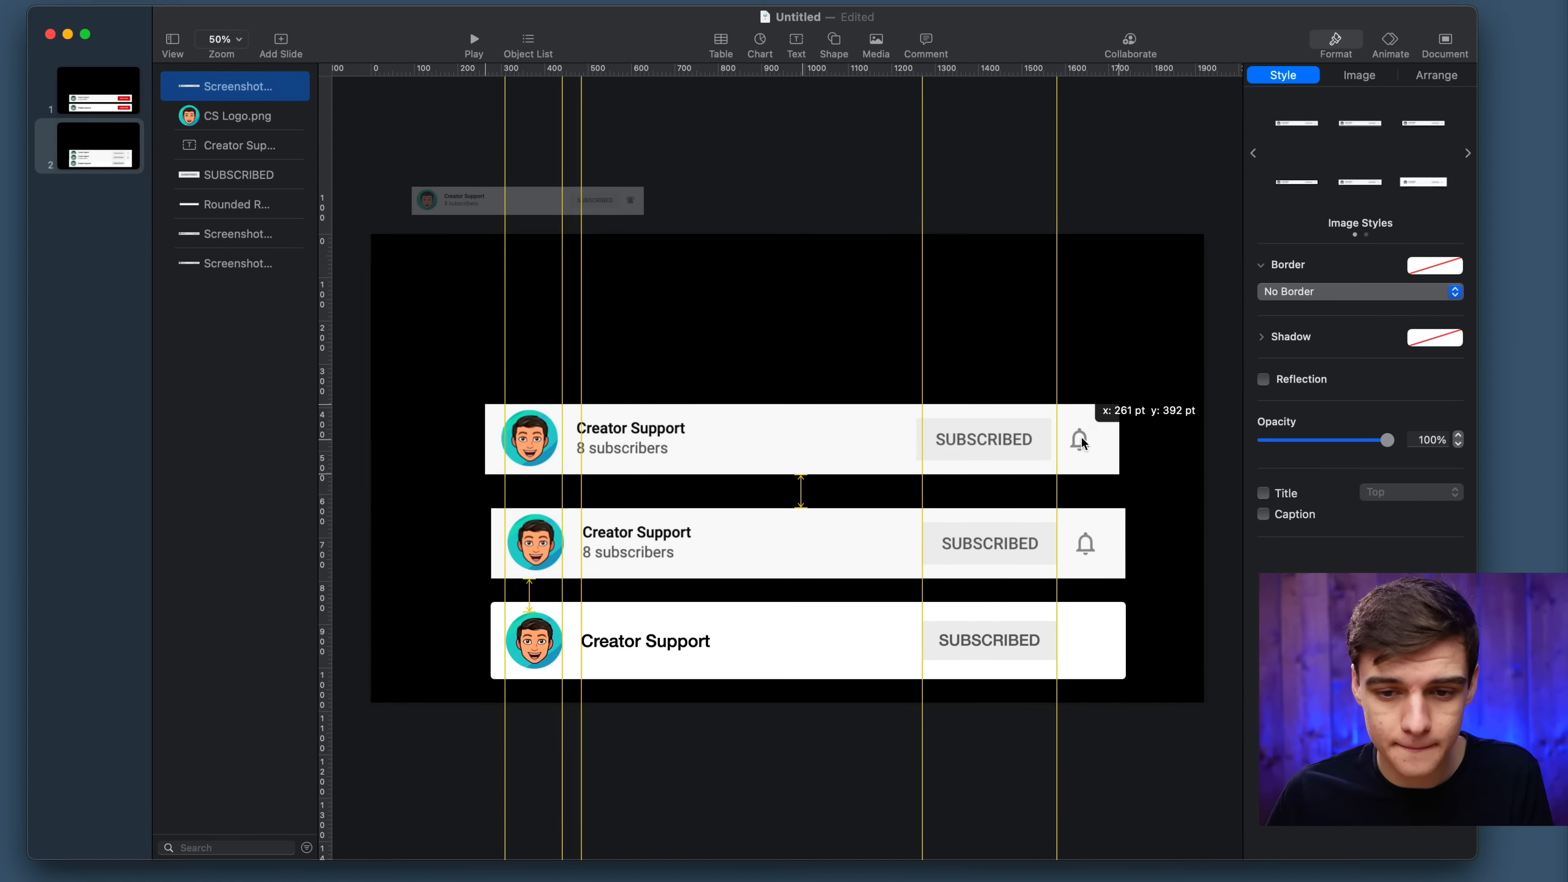
right_click(796, 433)
click(864, 706)
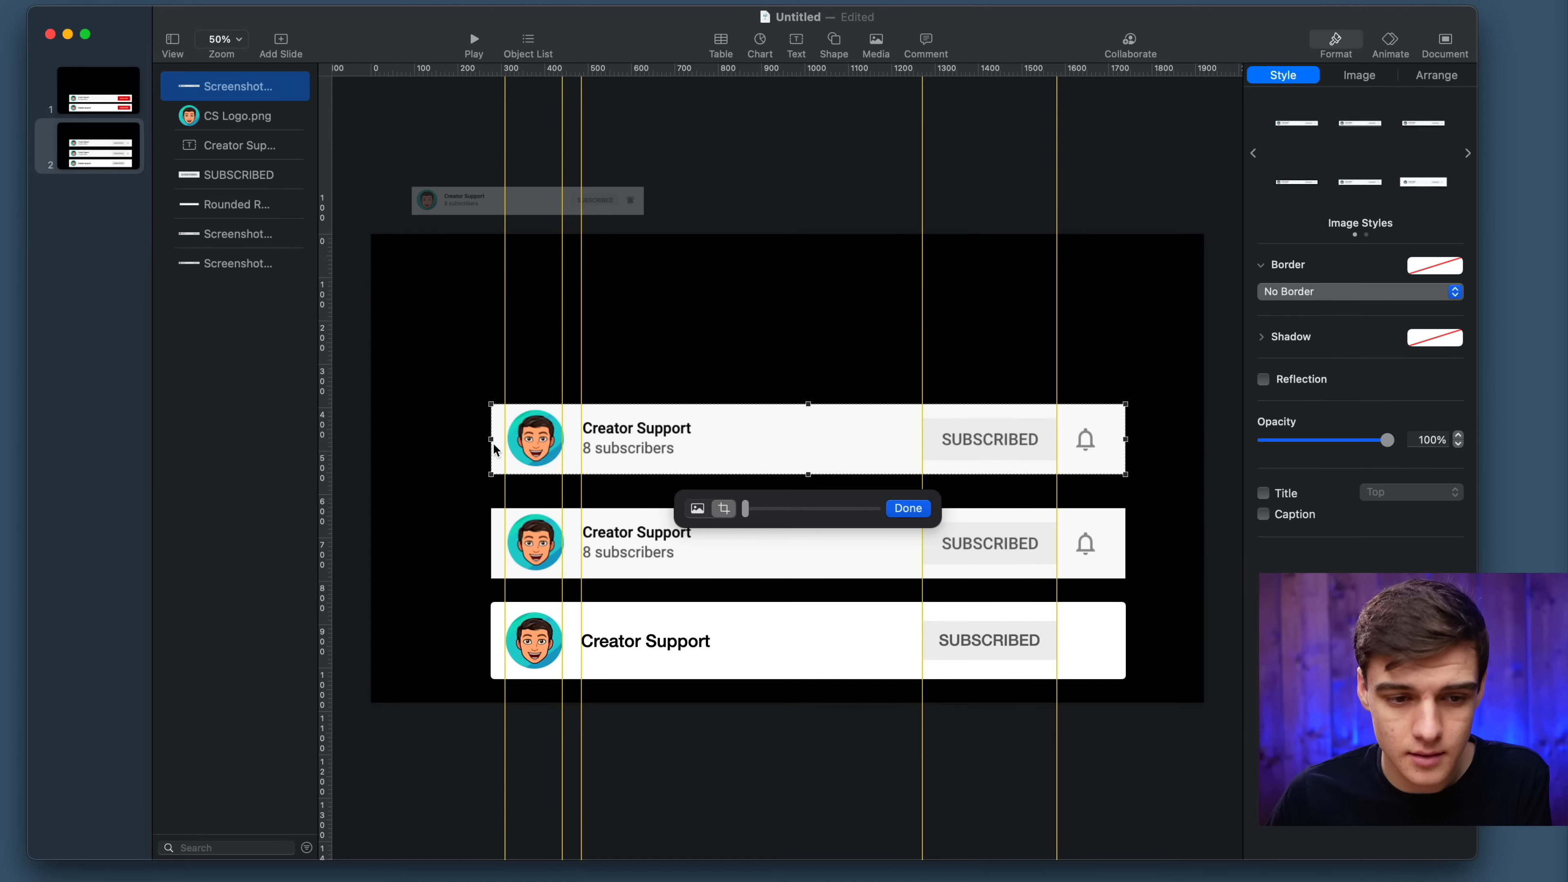
drag(492, 439, 1084, 458)
drag(1084, 404, 1084, 418)
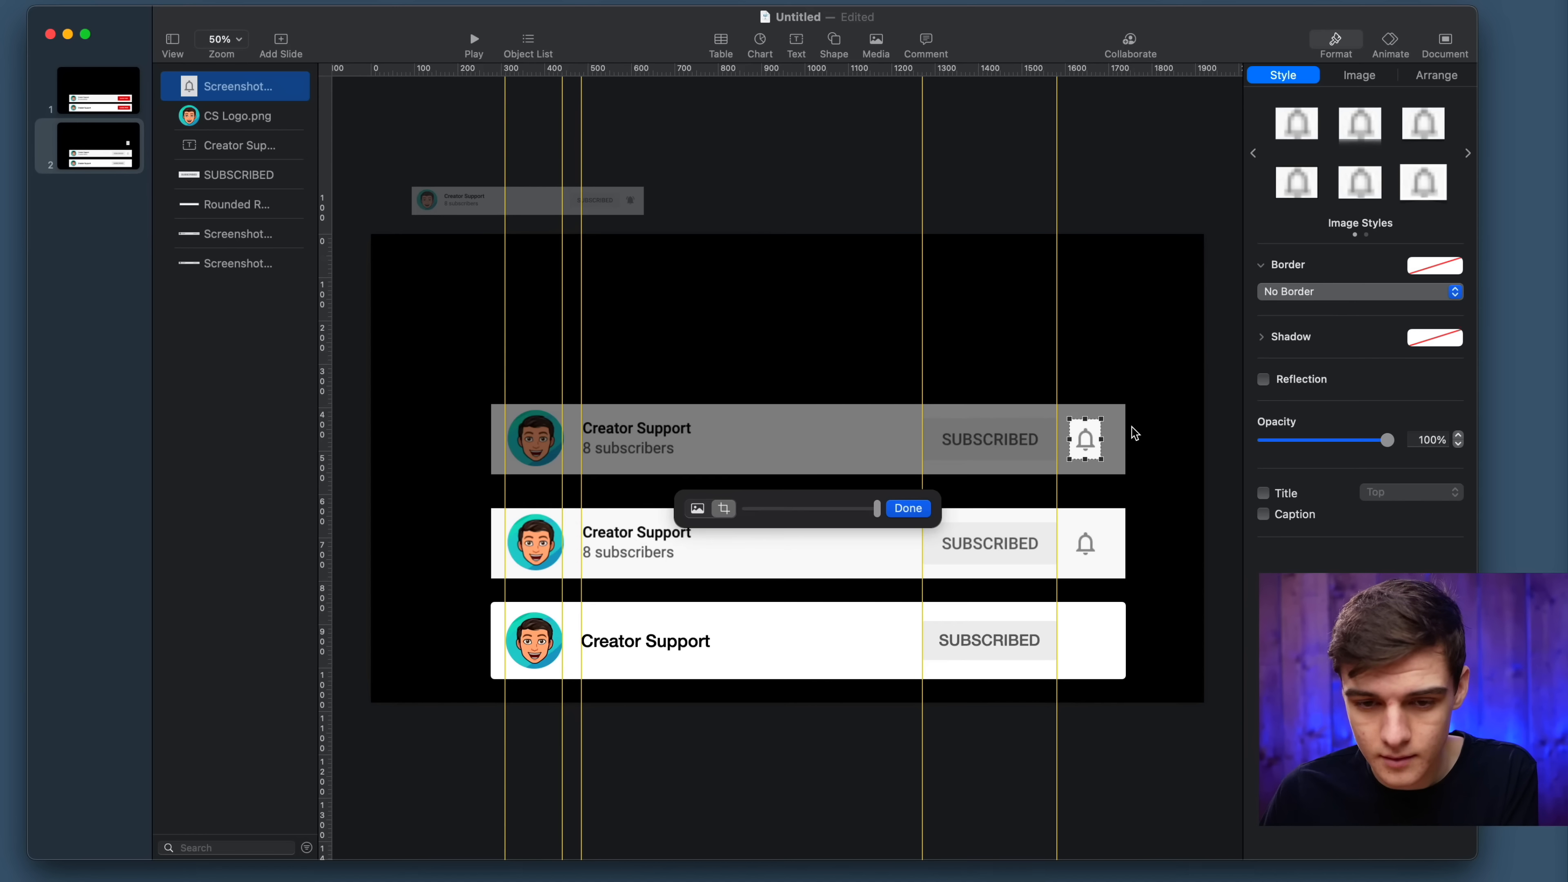
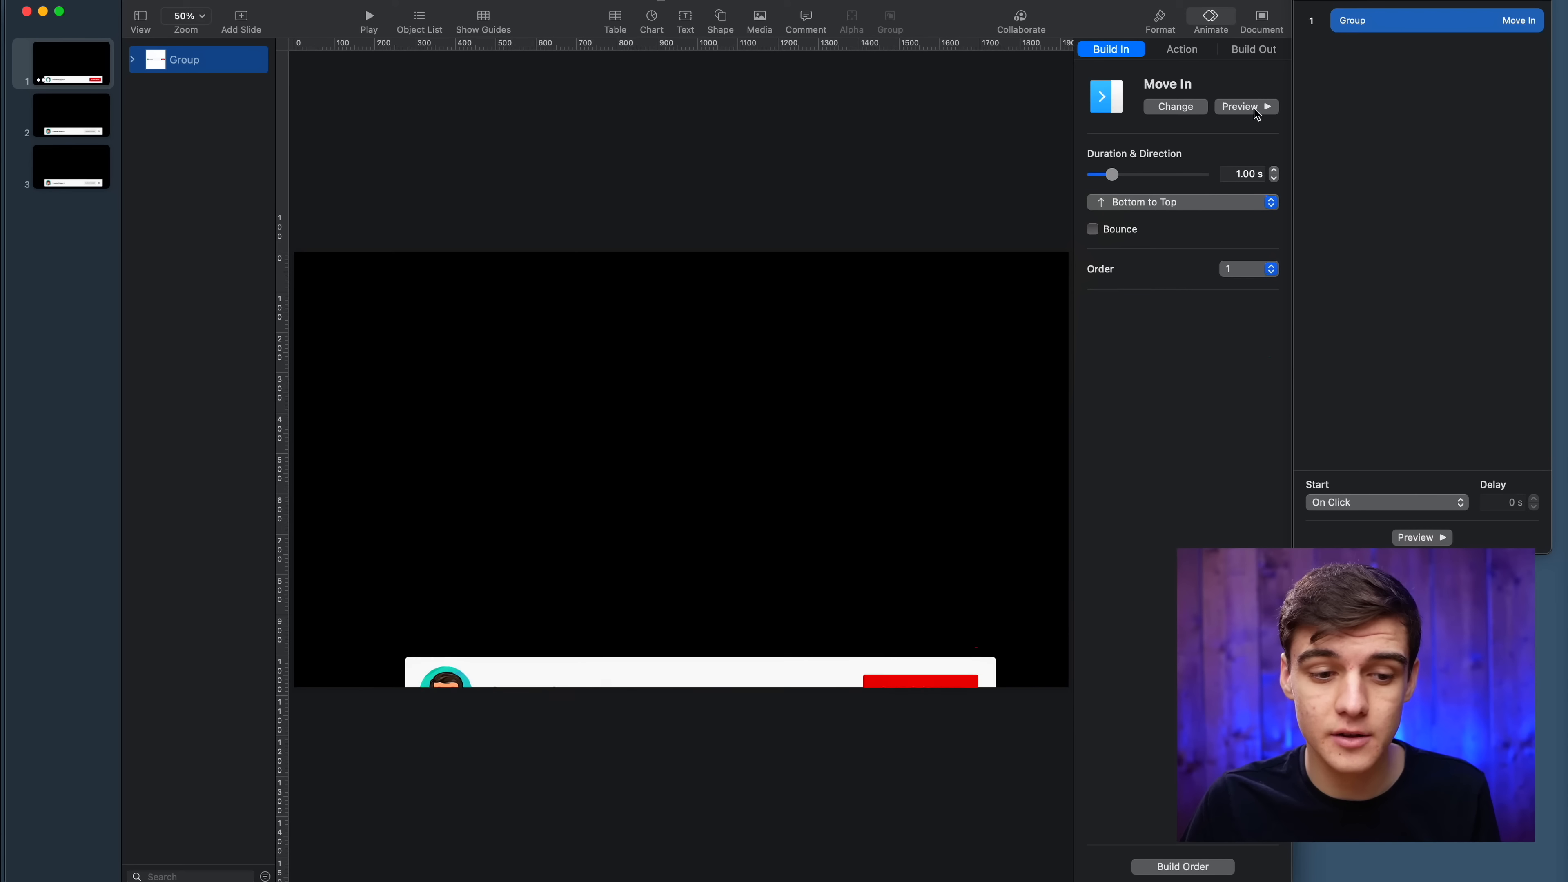
Preview the Move In build of the banner group on the first slide.
click(1255, 108)
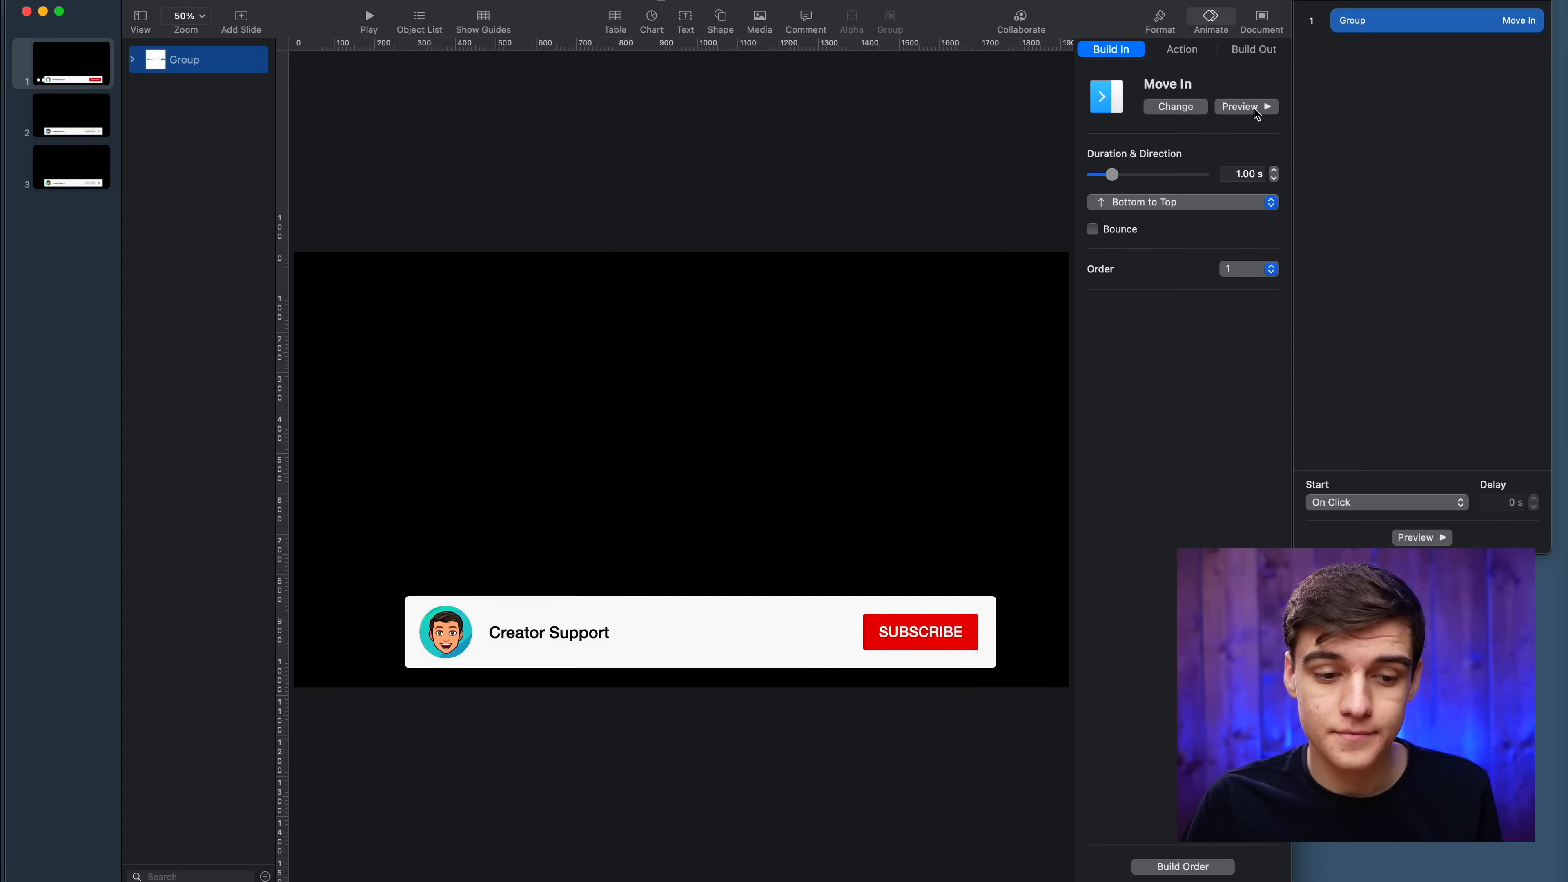
click(1254, 109)
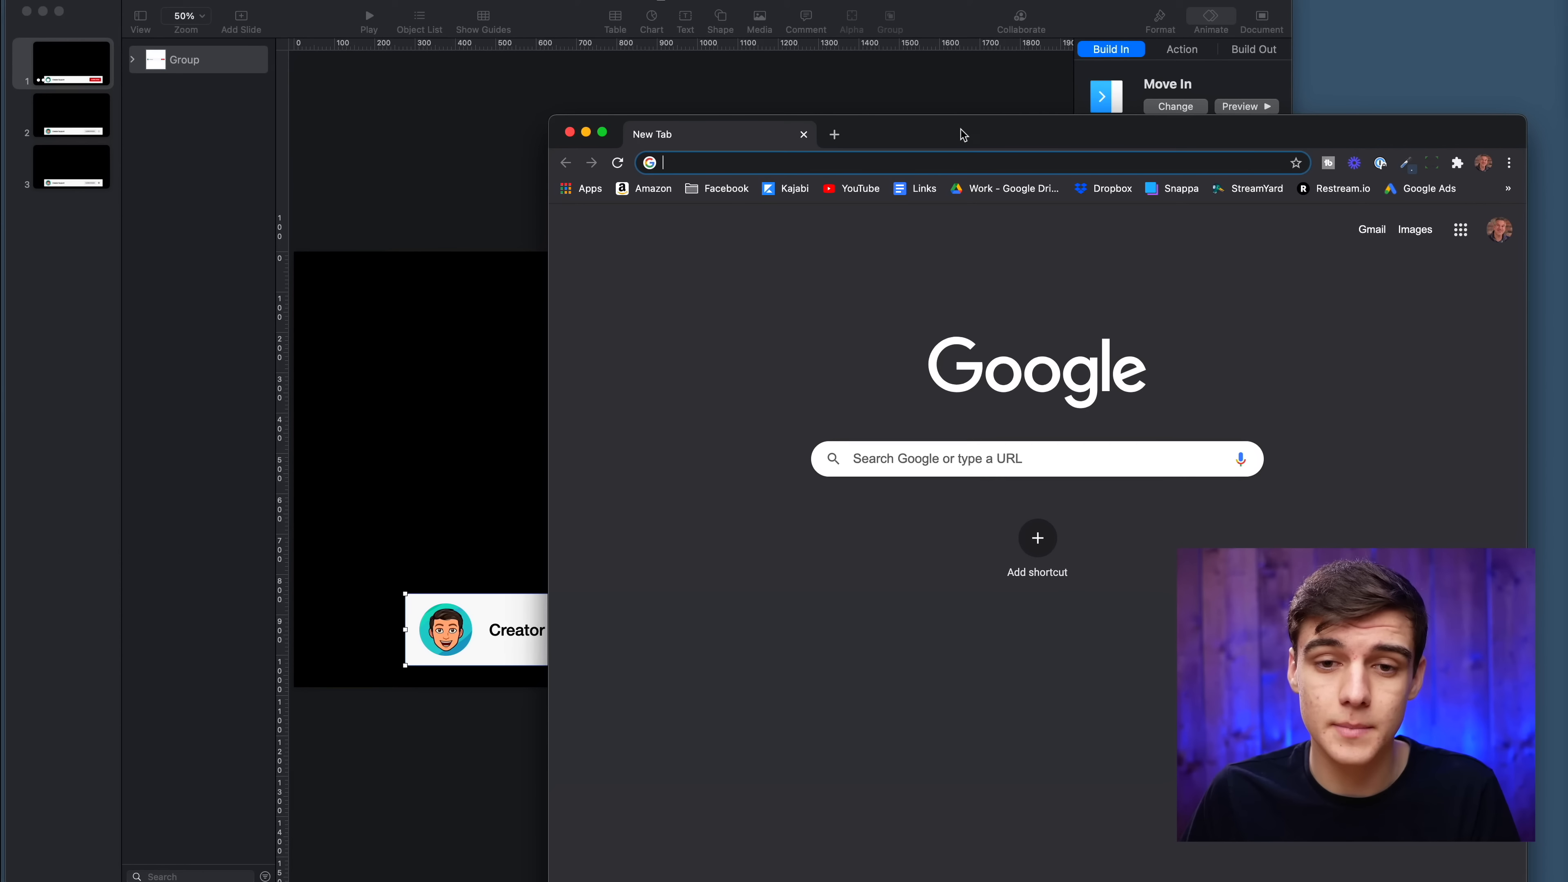
In Chrome, search Google Images for "apple hand cursor" and save the first pointing-hand image.
drag(961, 129, 890, 45)
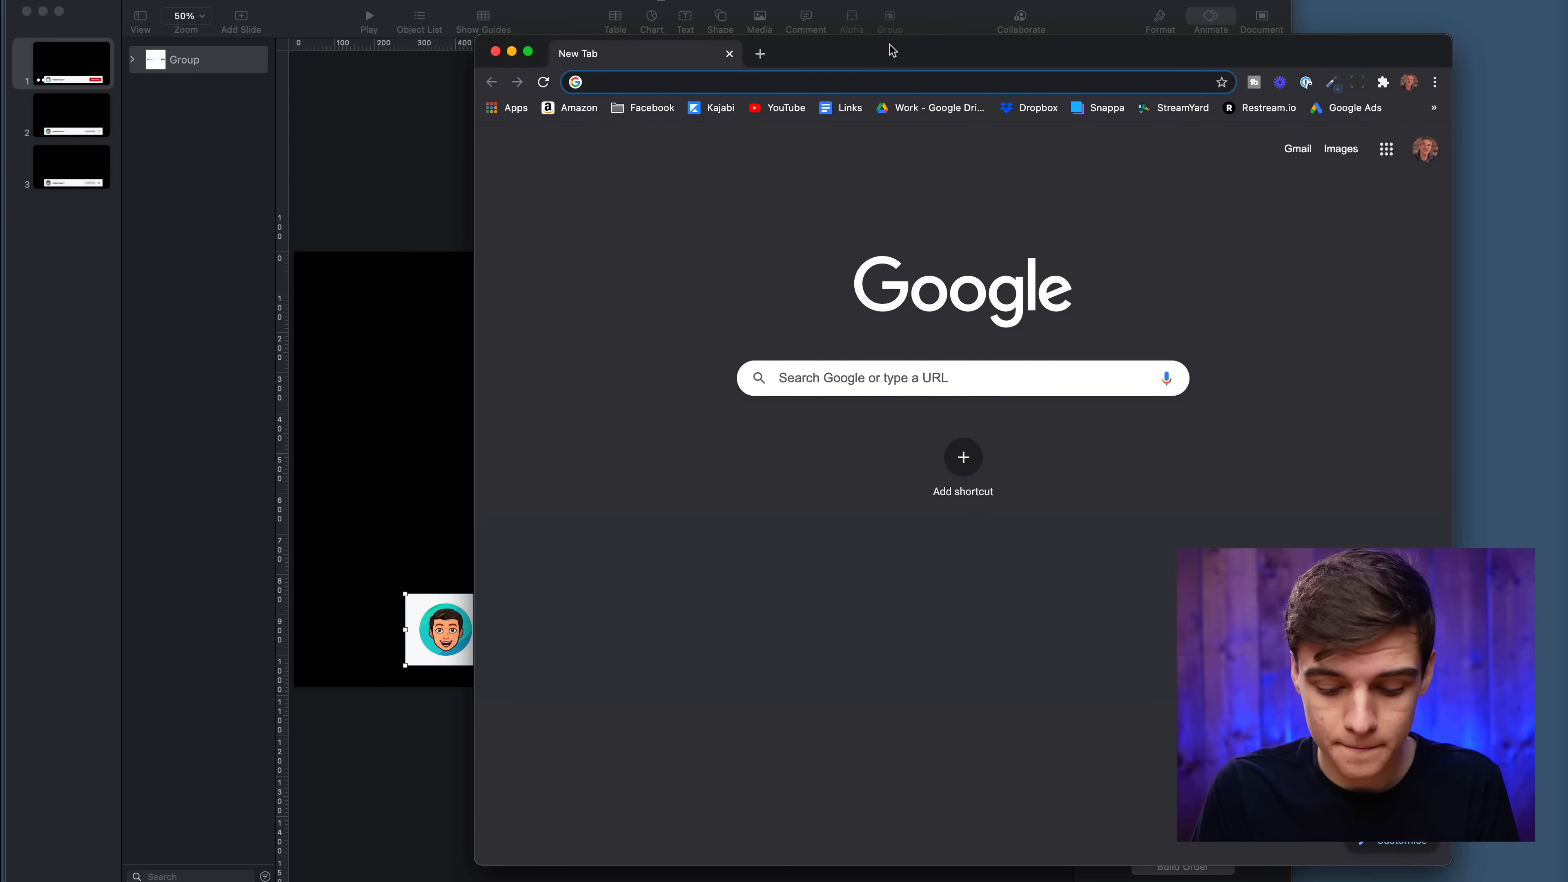
text(apple cur)
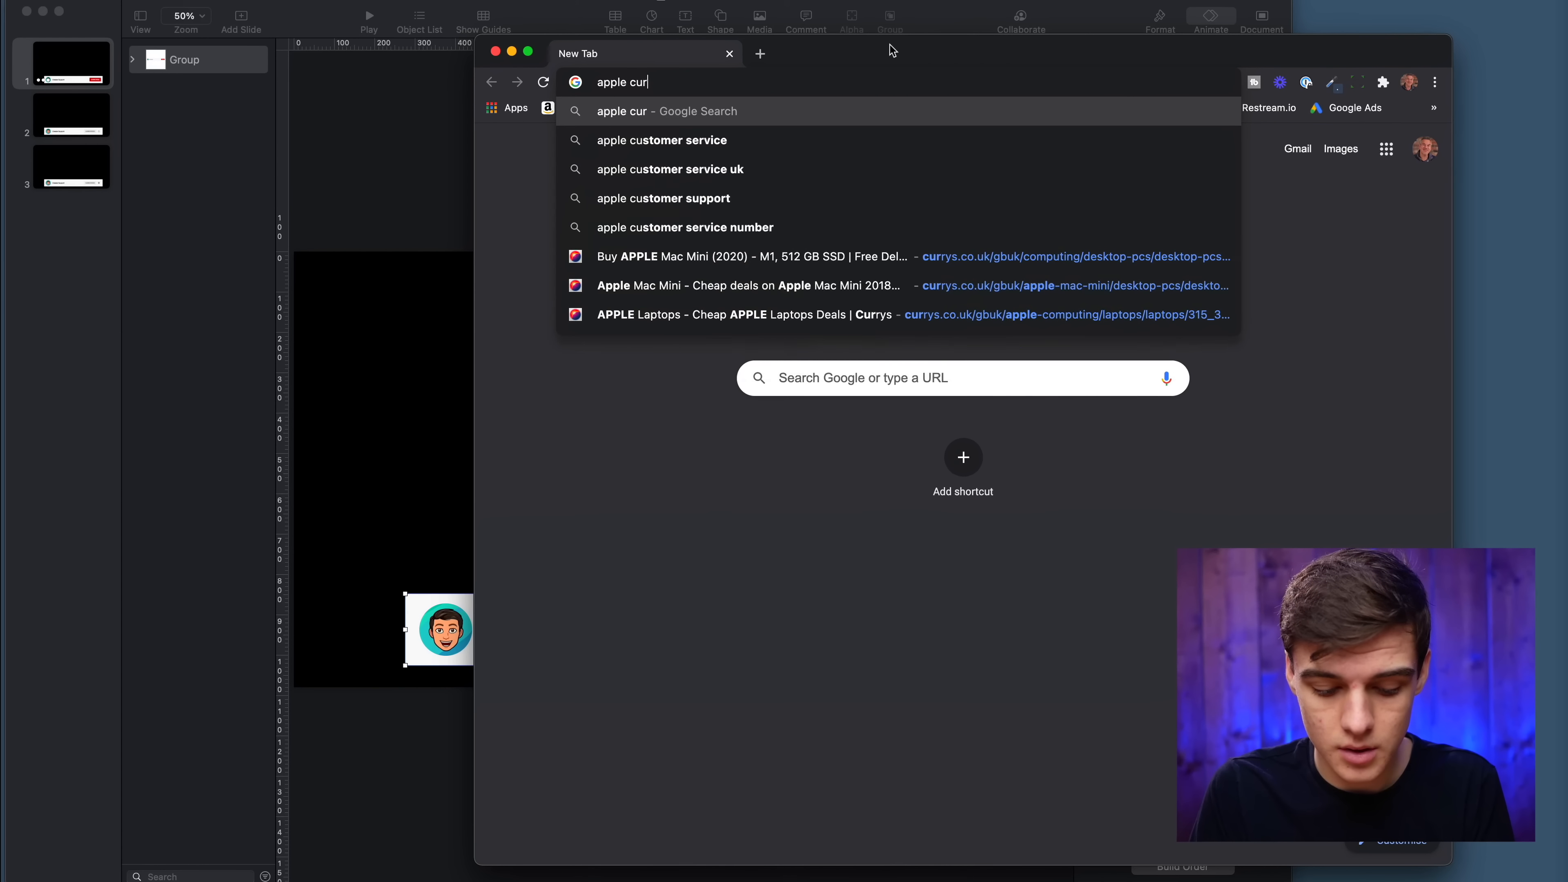
text(ser han)
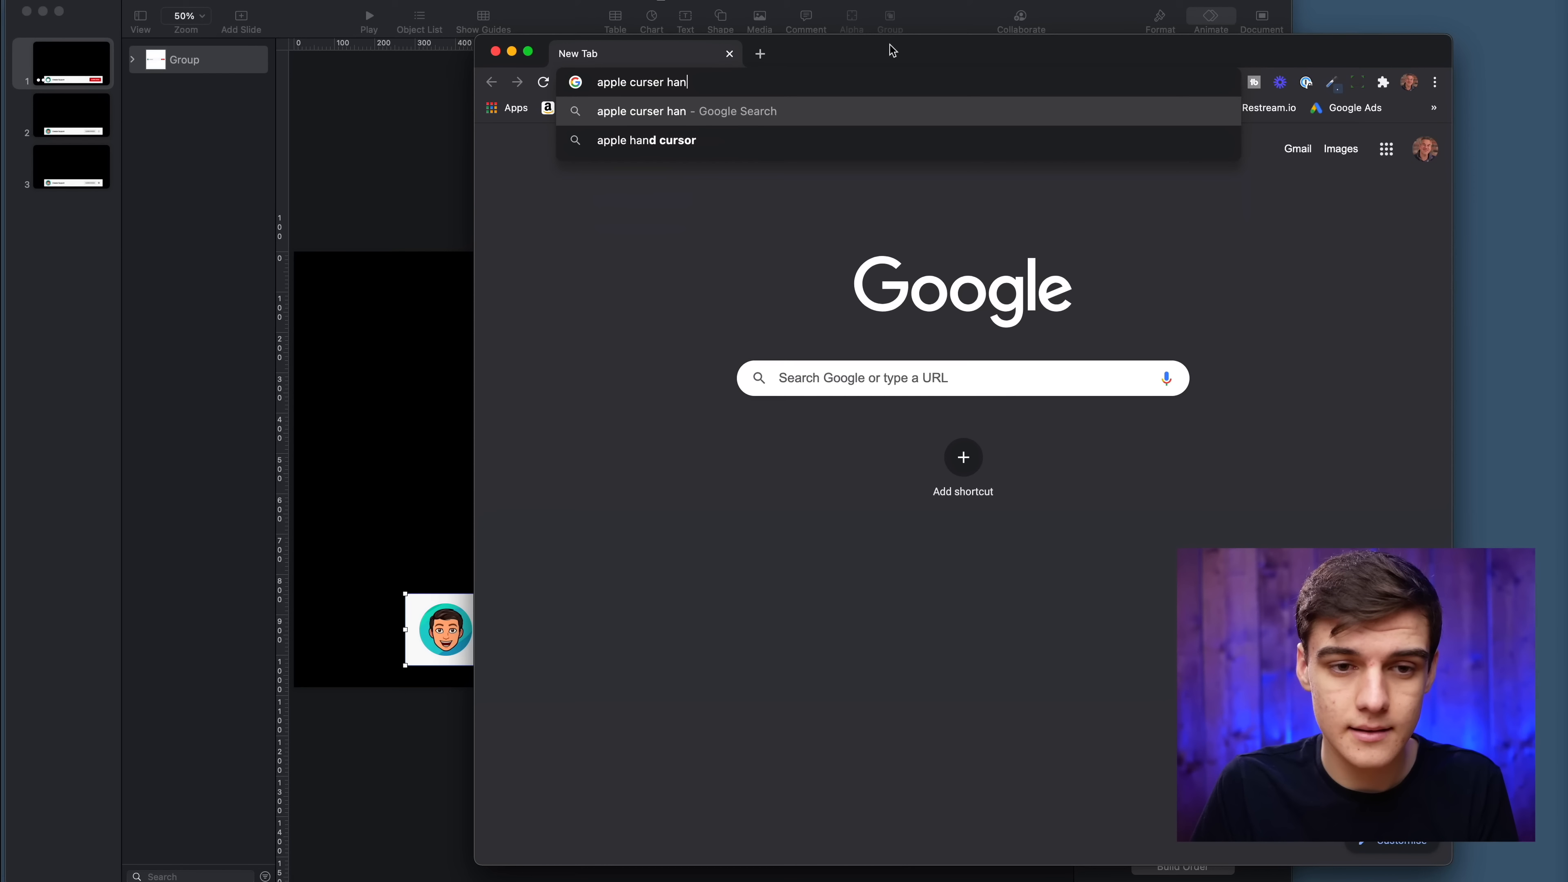
key(Down)
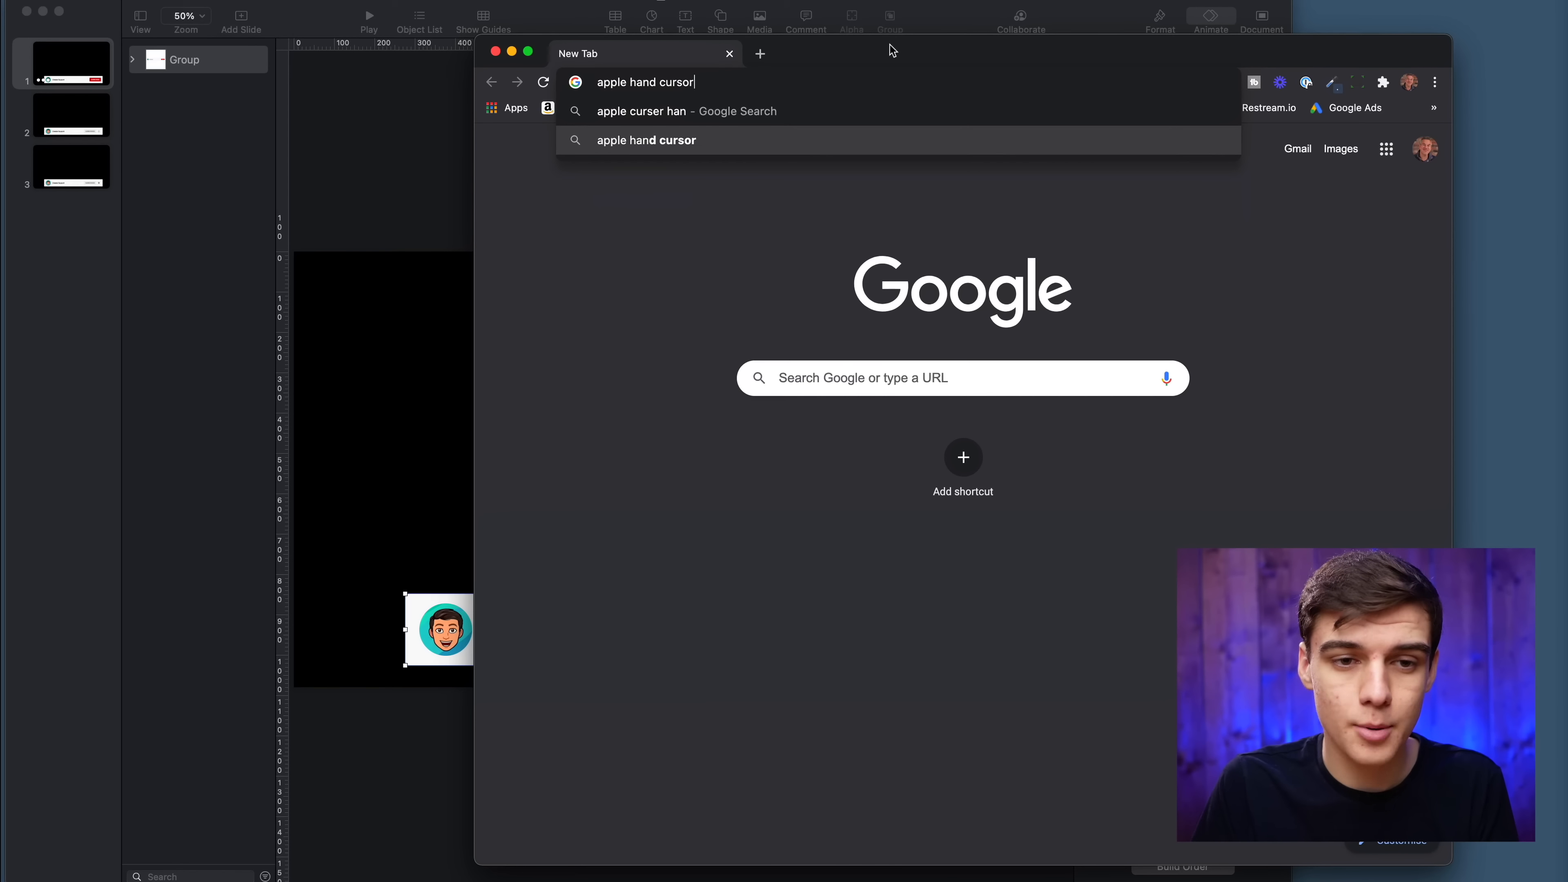
key(Return)
click(693, 216)
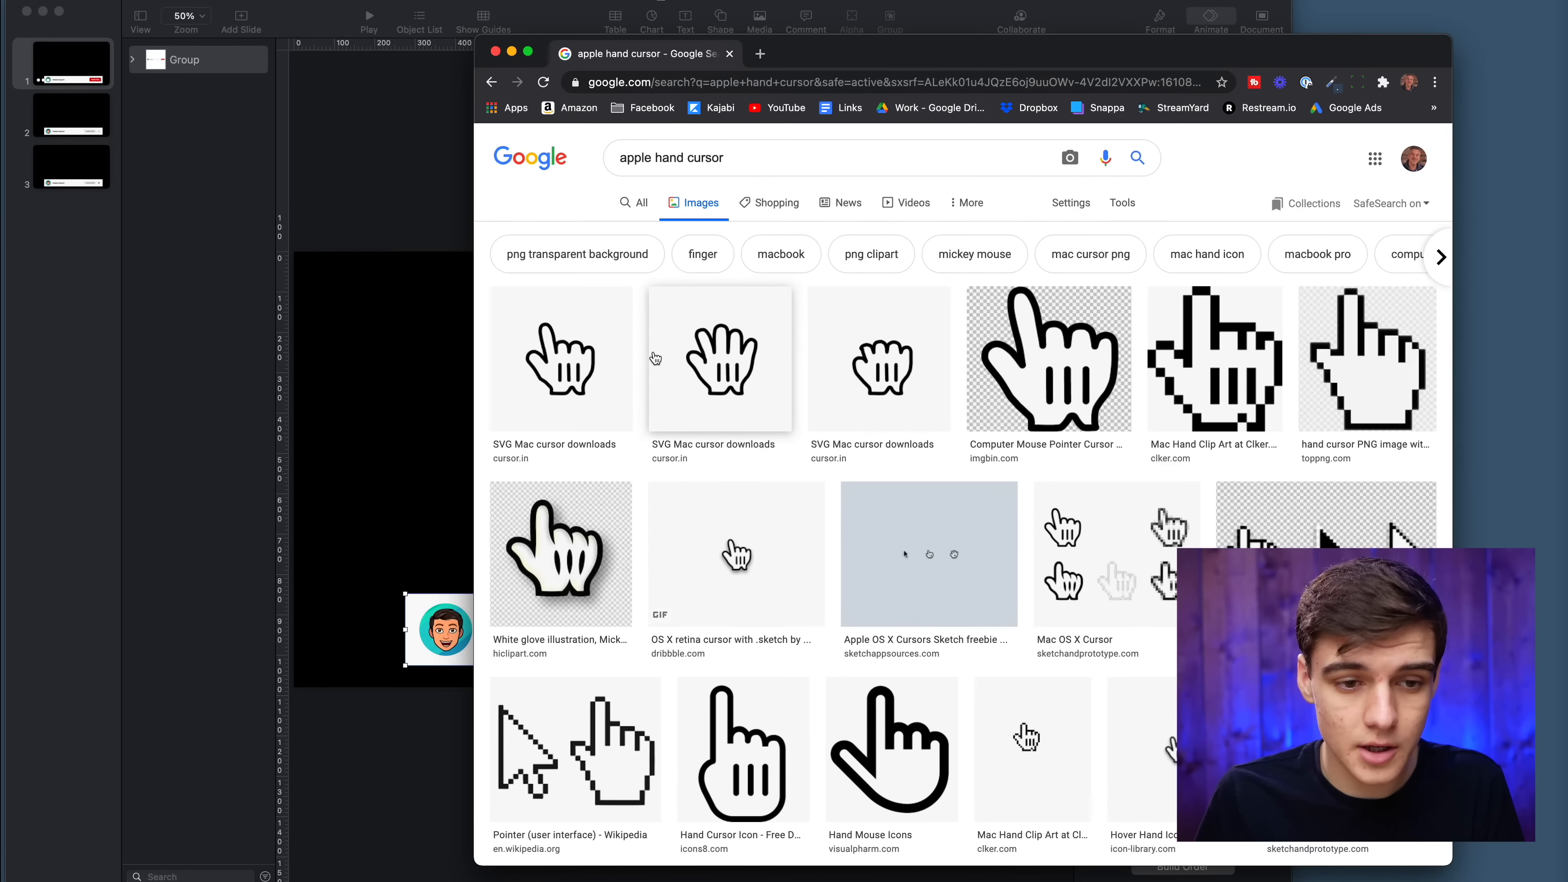
right_click(600, 351)
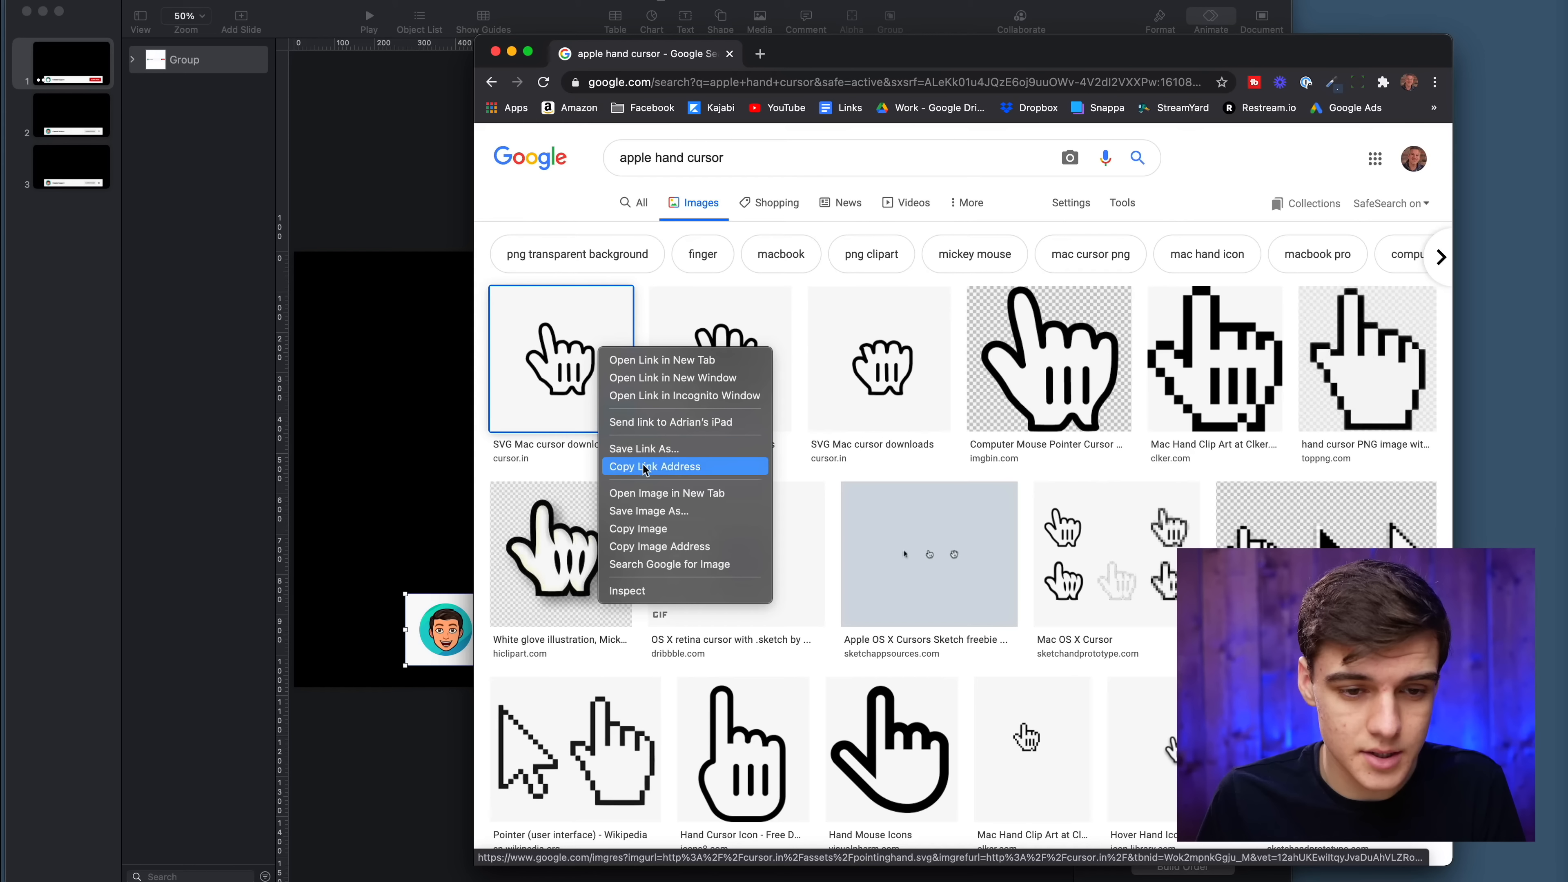
click(674, 511)
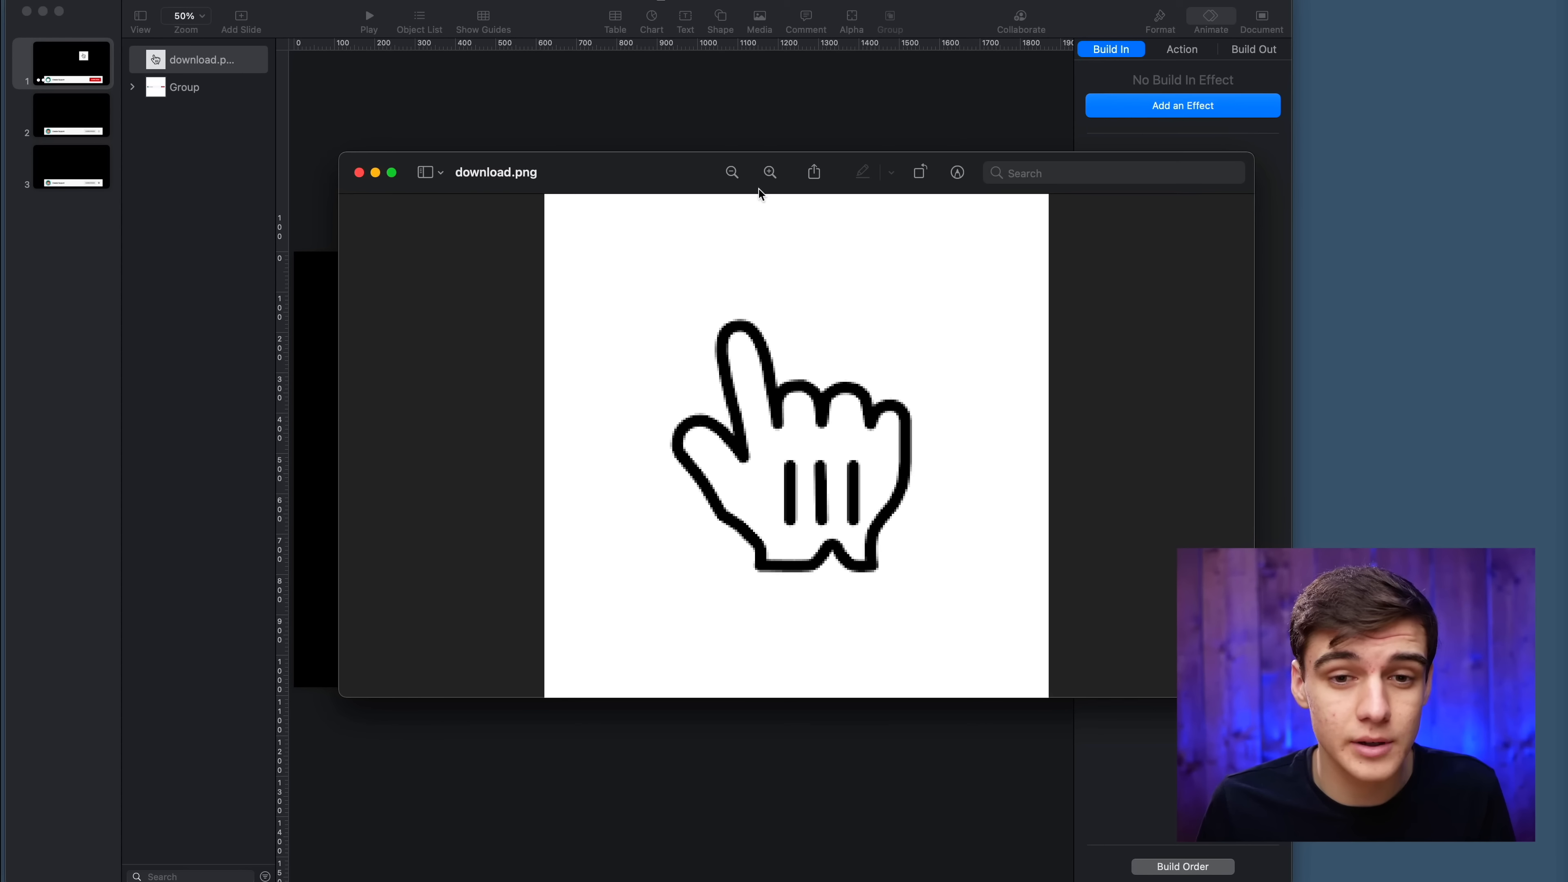
In Preview, remove the white background around the hand in download.png with Instant Alpha and close the image.
click(957, 174)
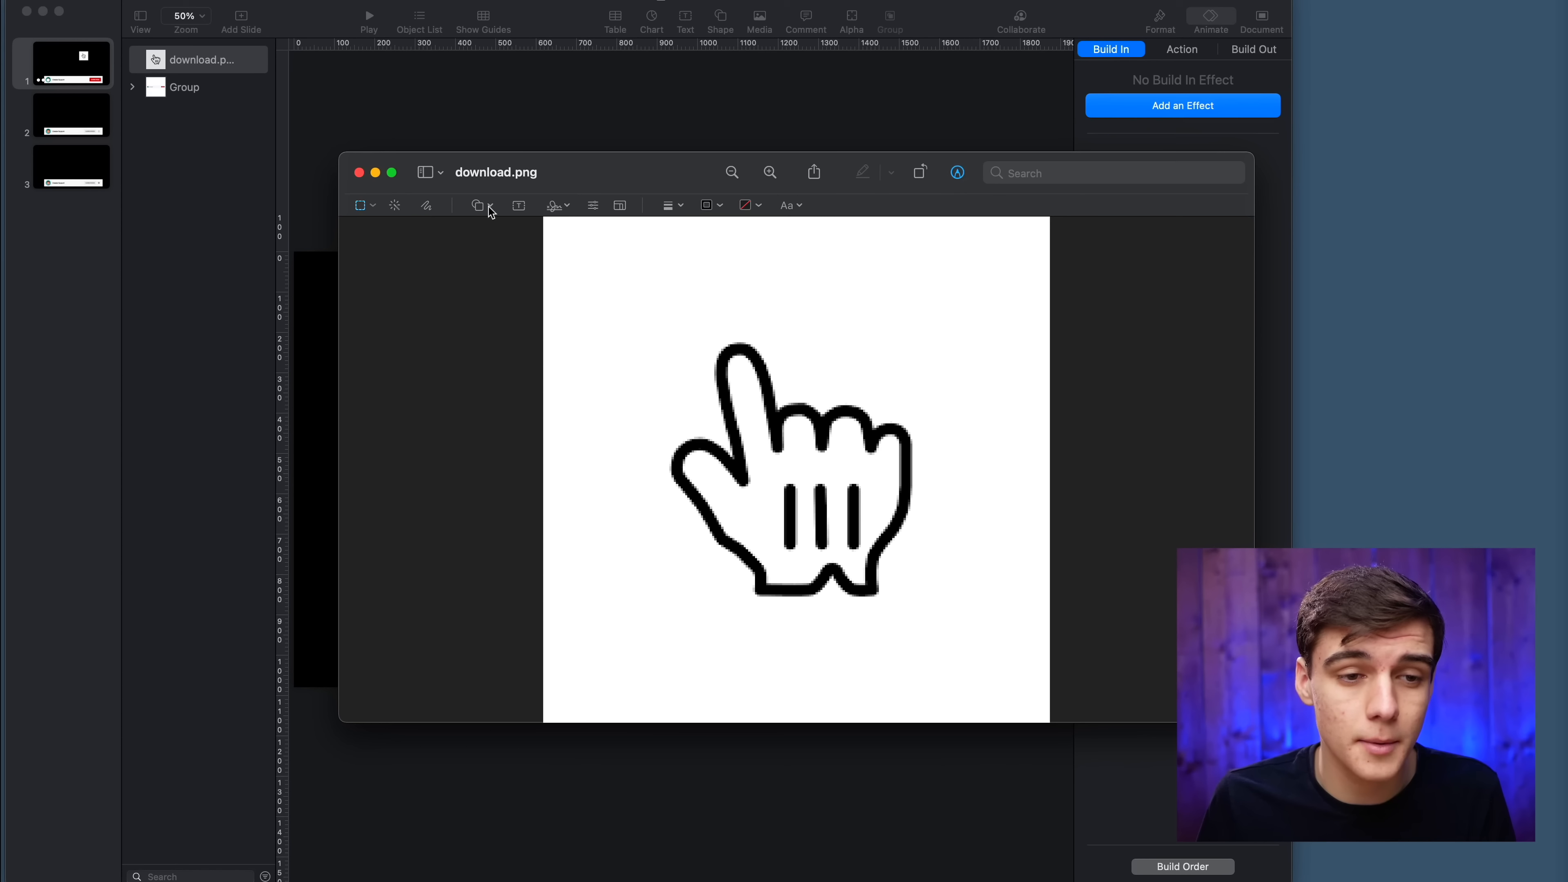
drag(629, 289, 626, 336)
key(Delete)
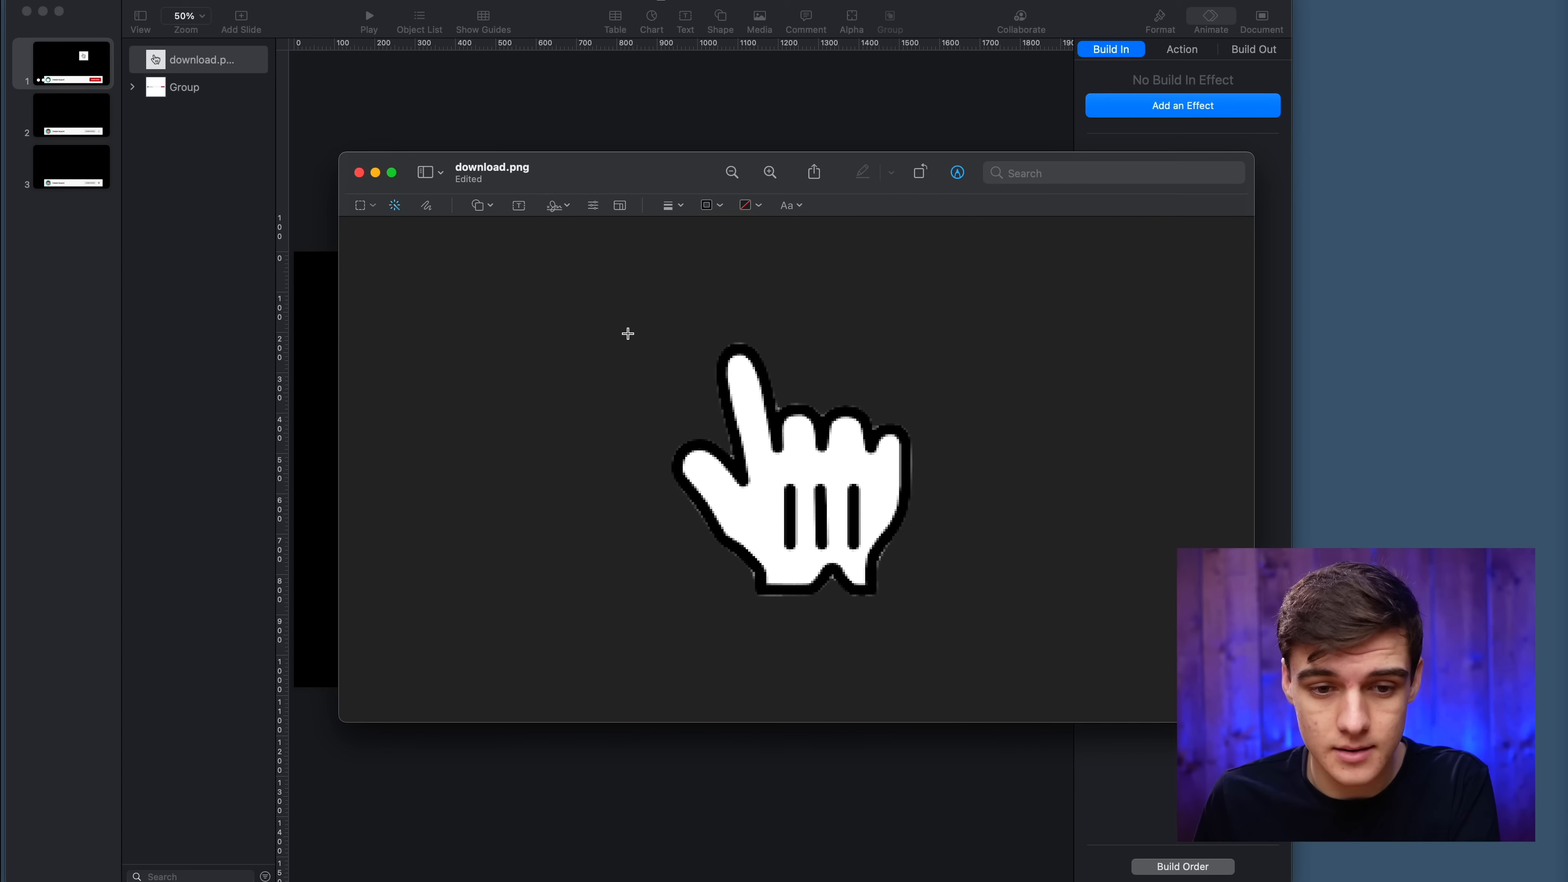
click(359, 172)
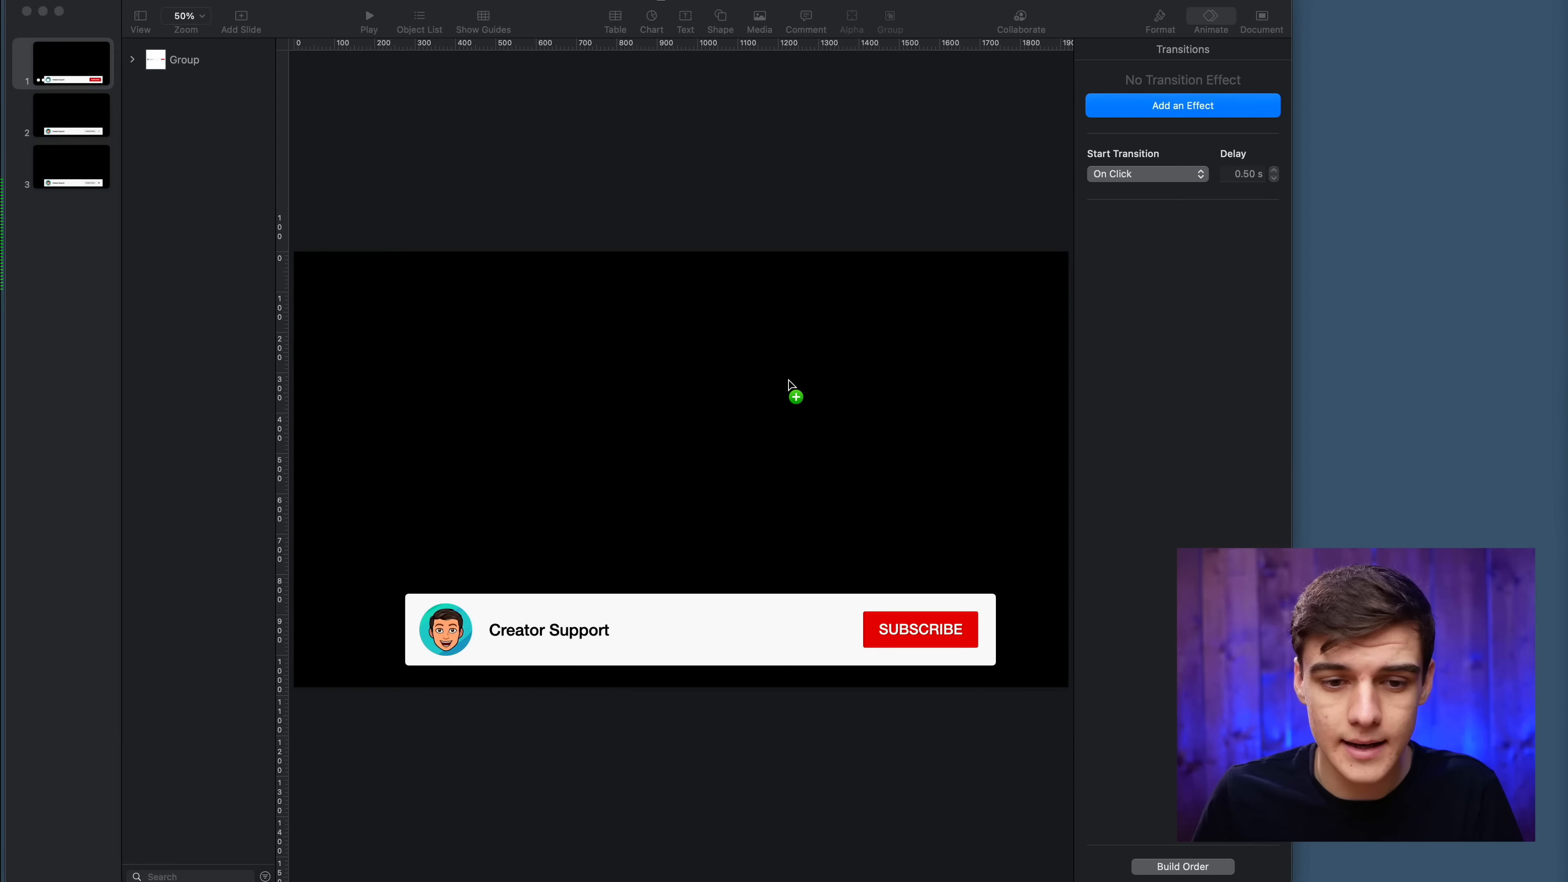
Add the transparent download.png hand to the first Keynote slide and shrink it onto the banner between the channel name and SUBSCRIBE button.
click(789, 381)
click(781, 391)
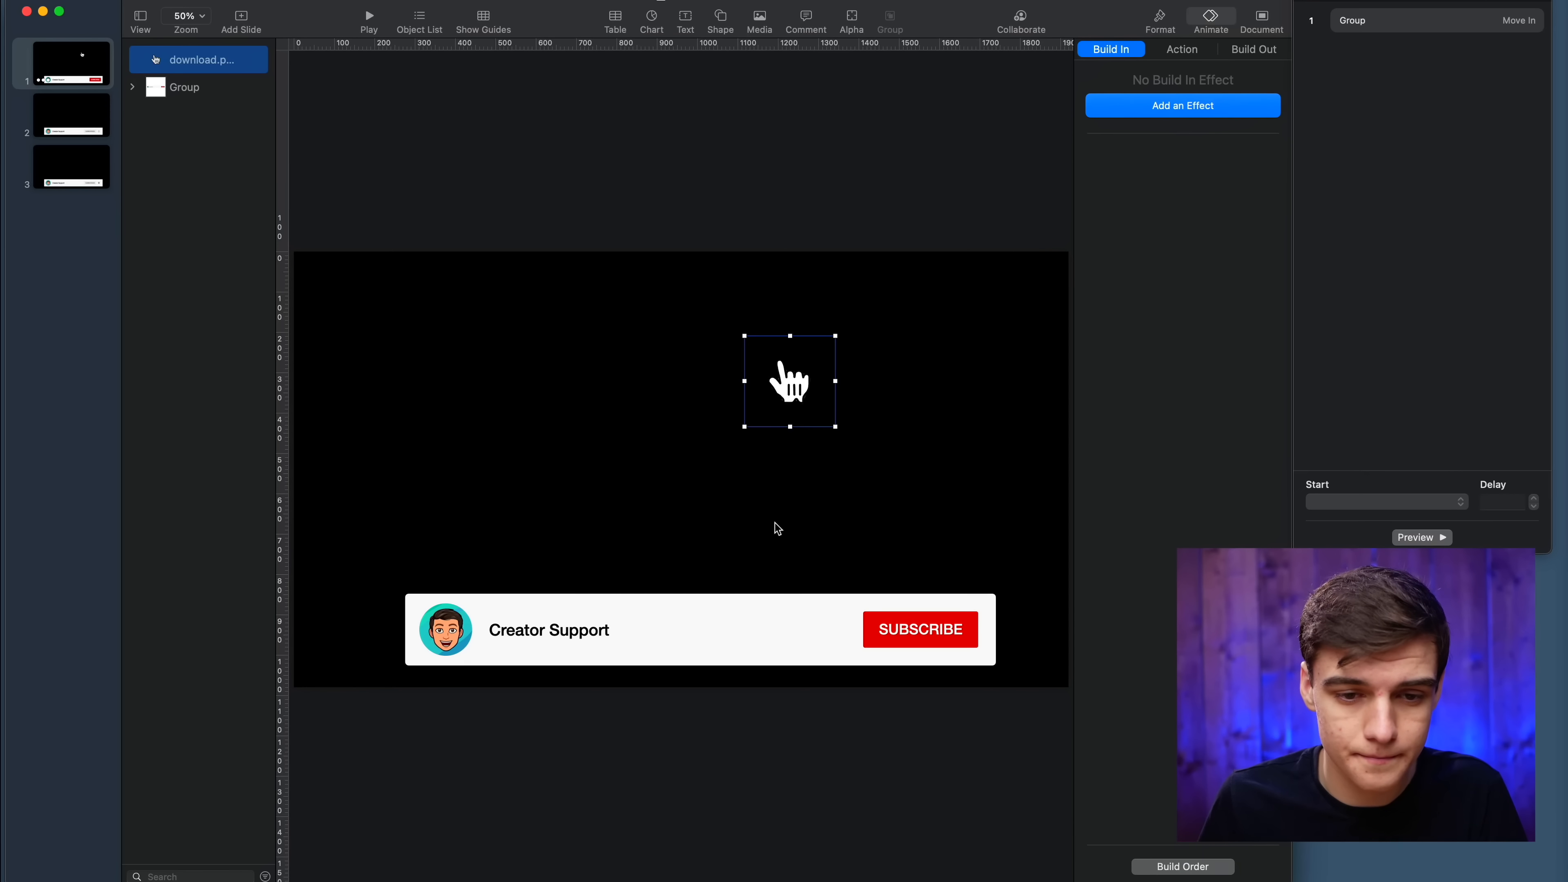
drag(792, 384, 759, 640)
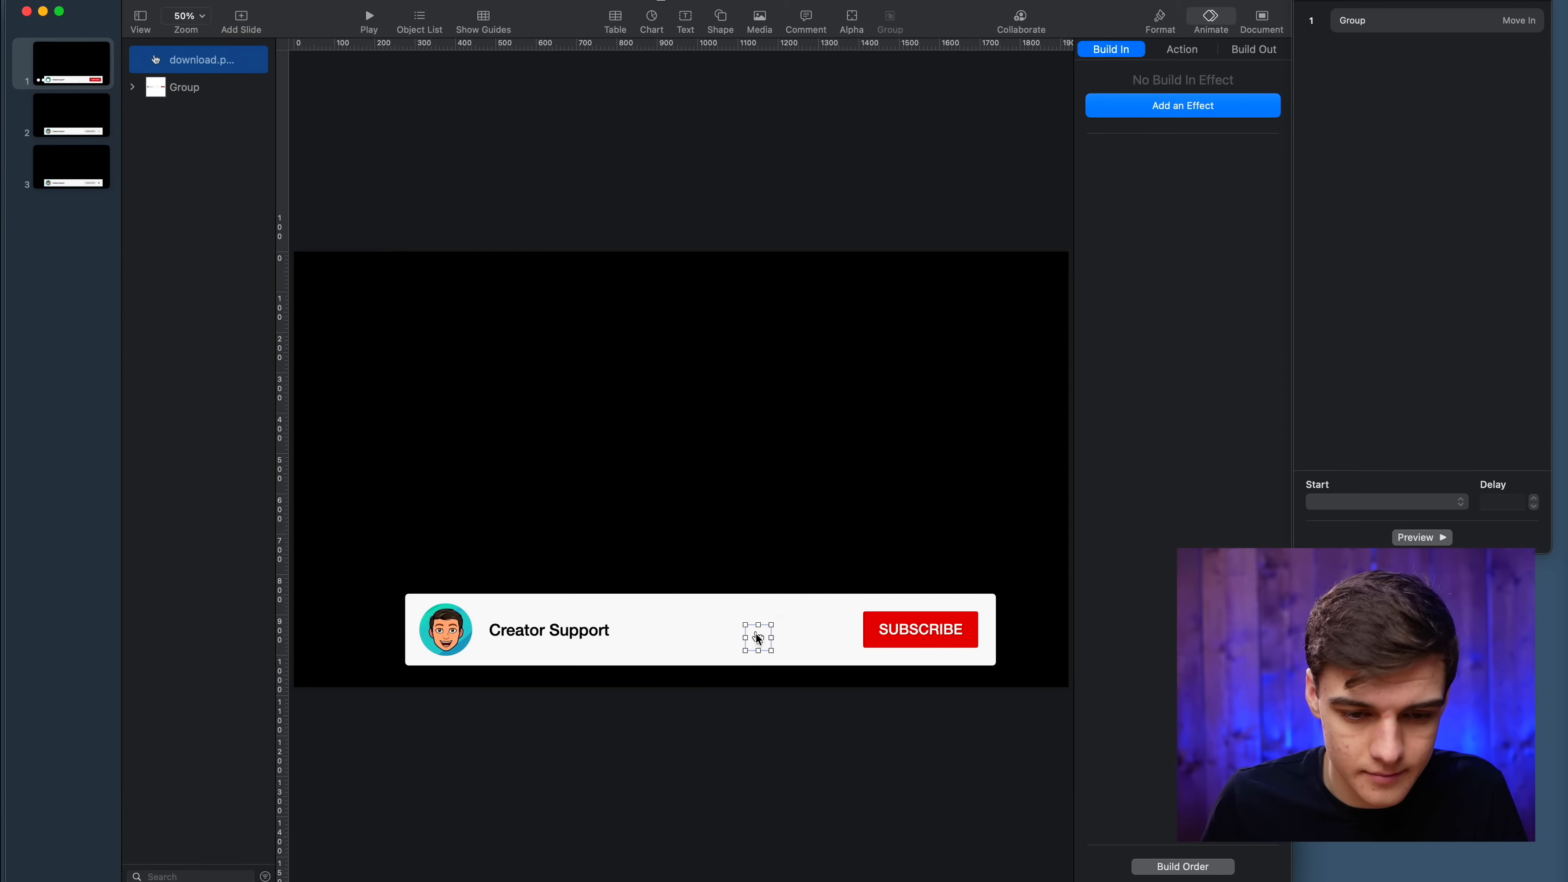
key(super+Tab)
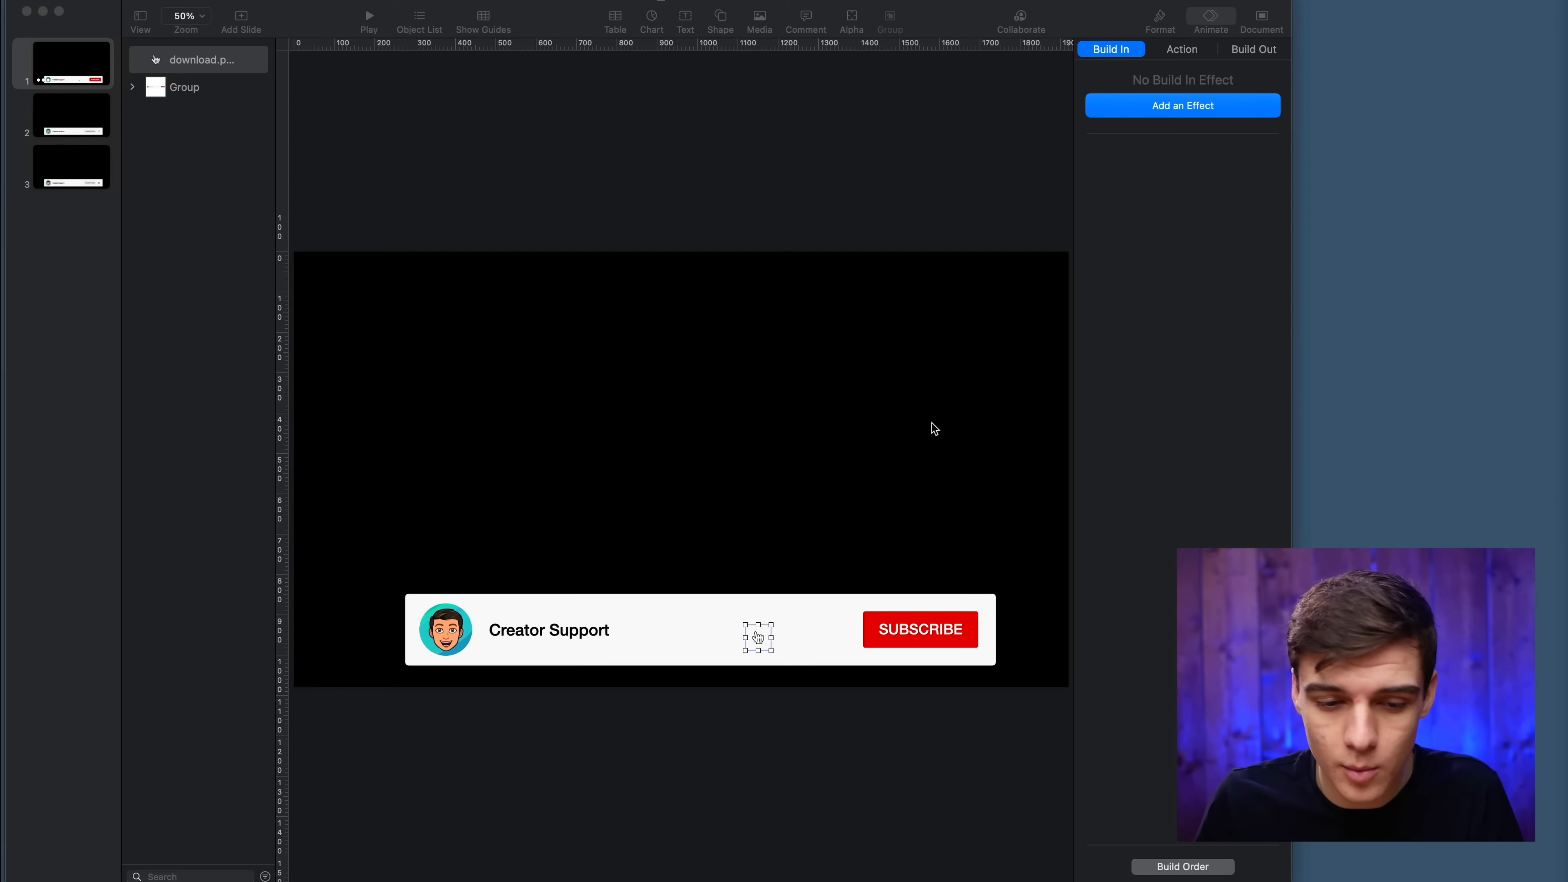
key(super+Tab)
drag(759, 639, 758, 655)
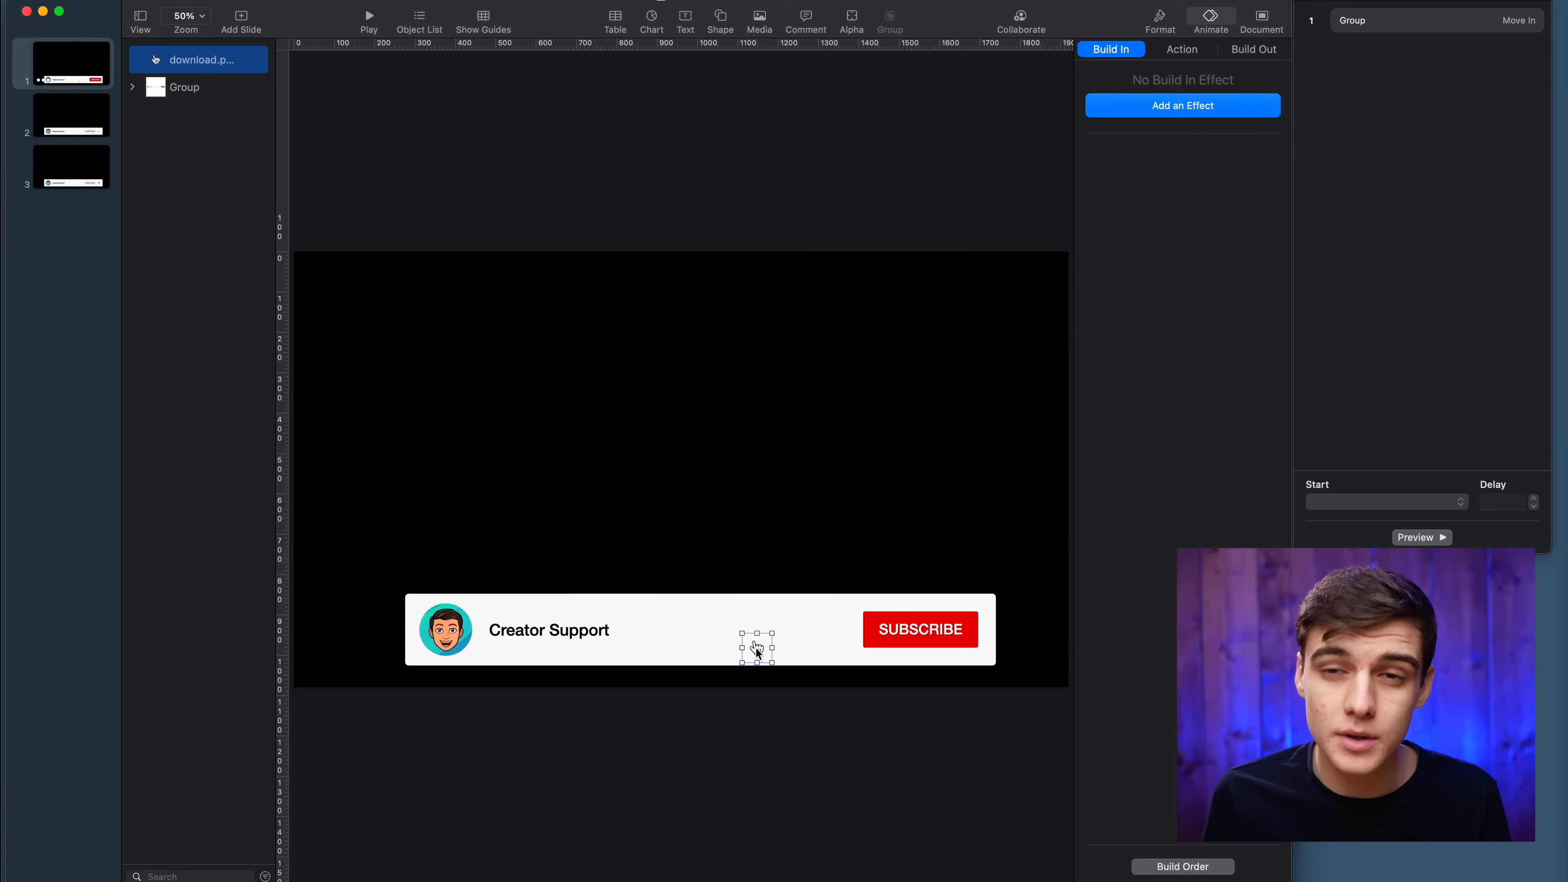
Add a black square, reshape it into a small rectangle covering the hand cursor, and align its lower edge with the banner's.
key(super+v)
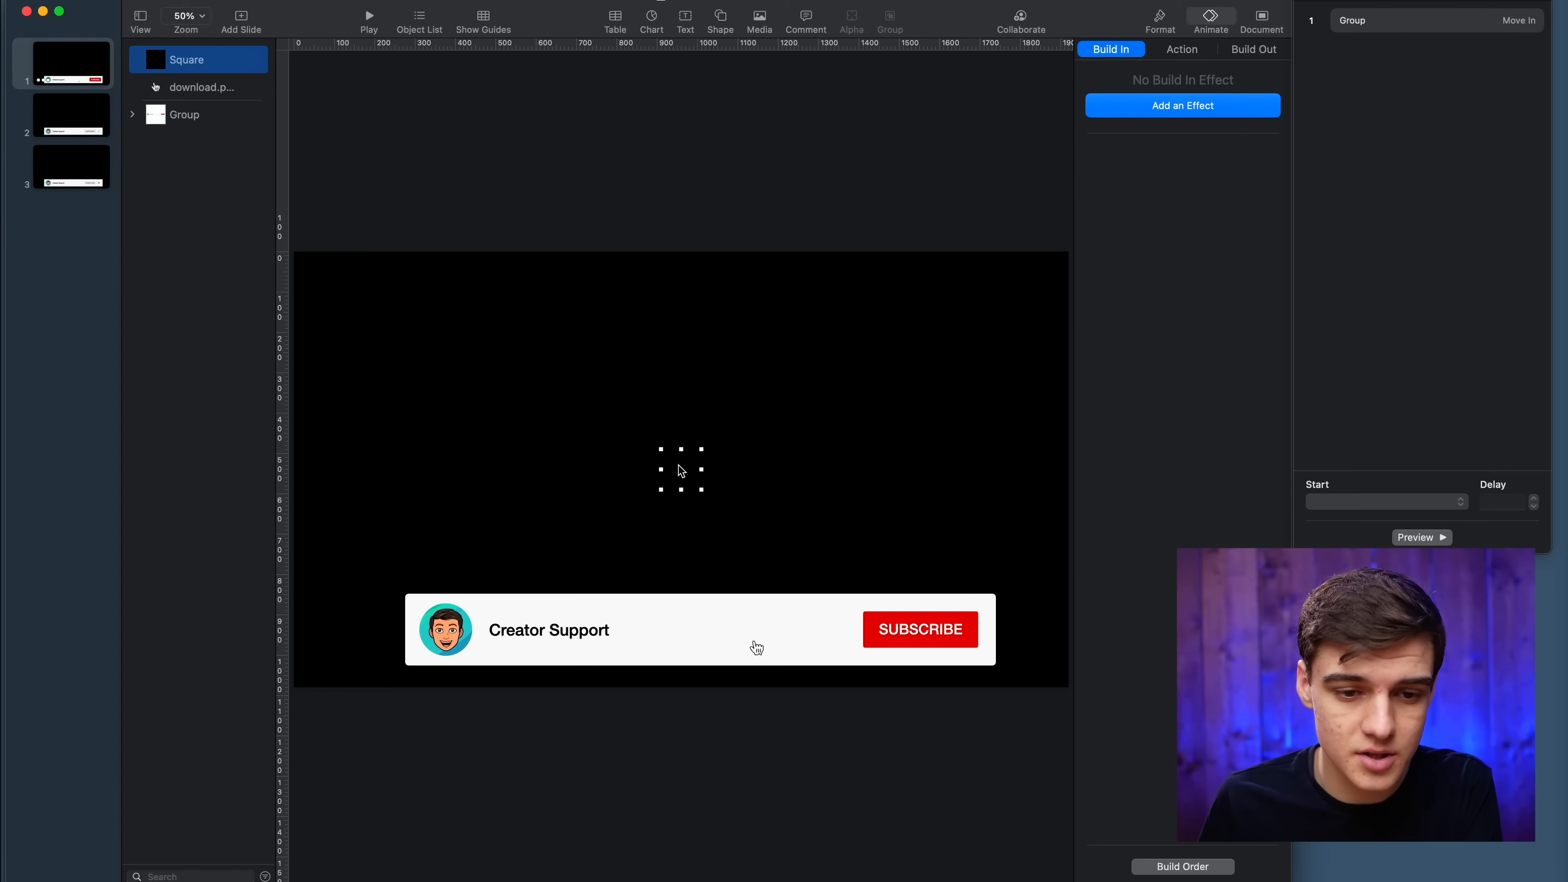
drag(681, 471, 756, 633)
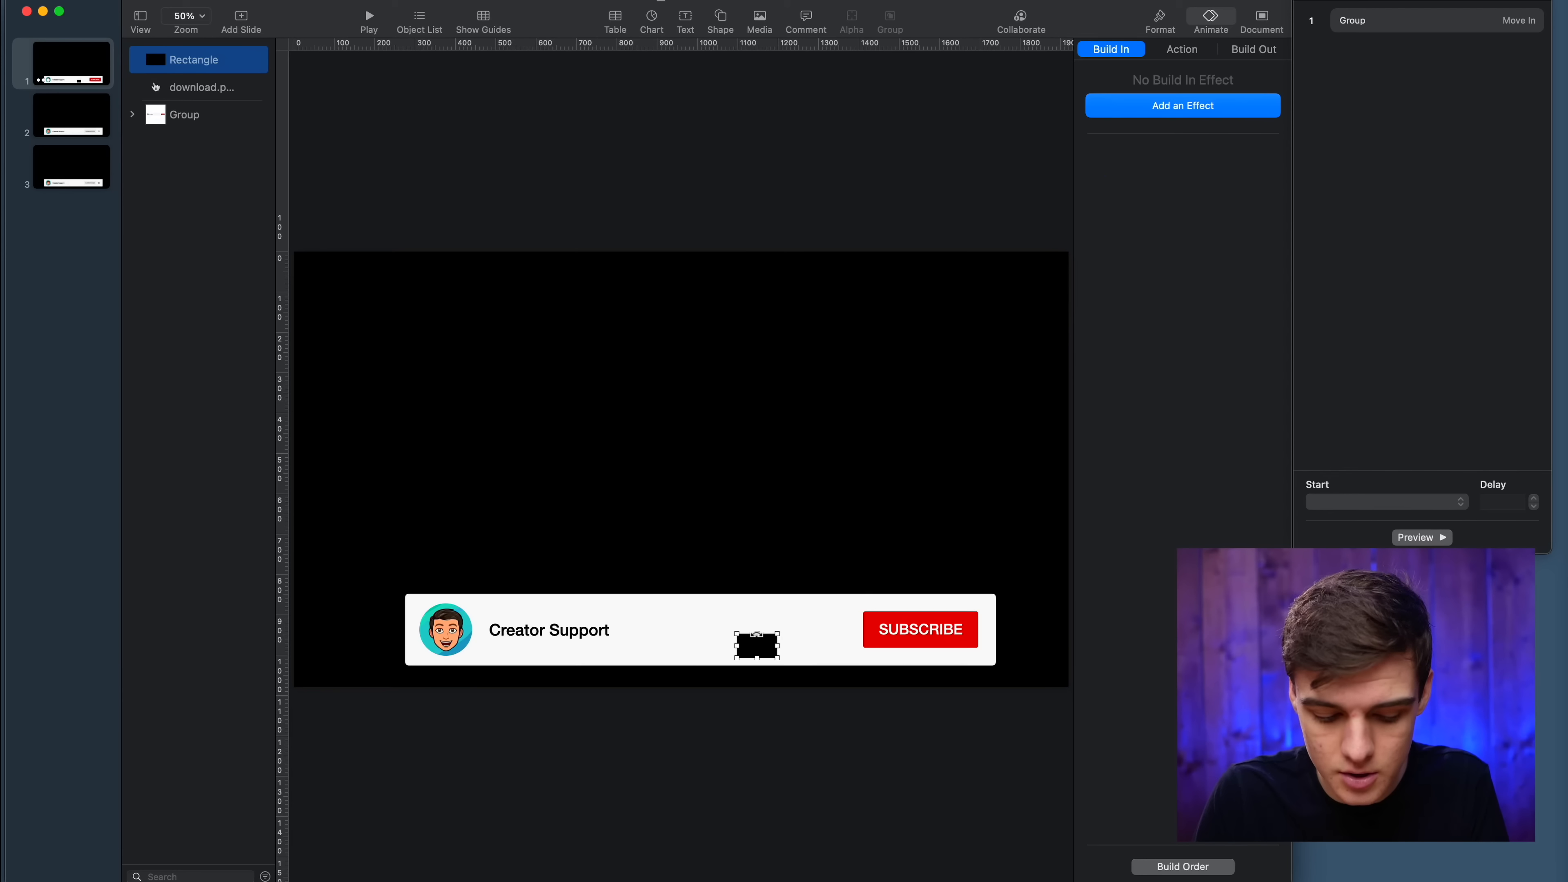
key(super+shift+period)
key(super+shift+period)
key(super+shift+period)
scroll(756, 633, down, 1)
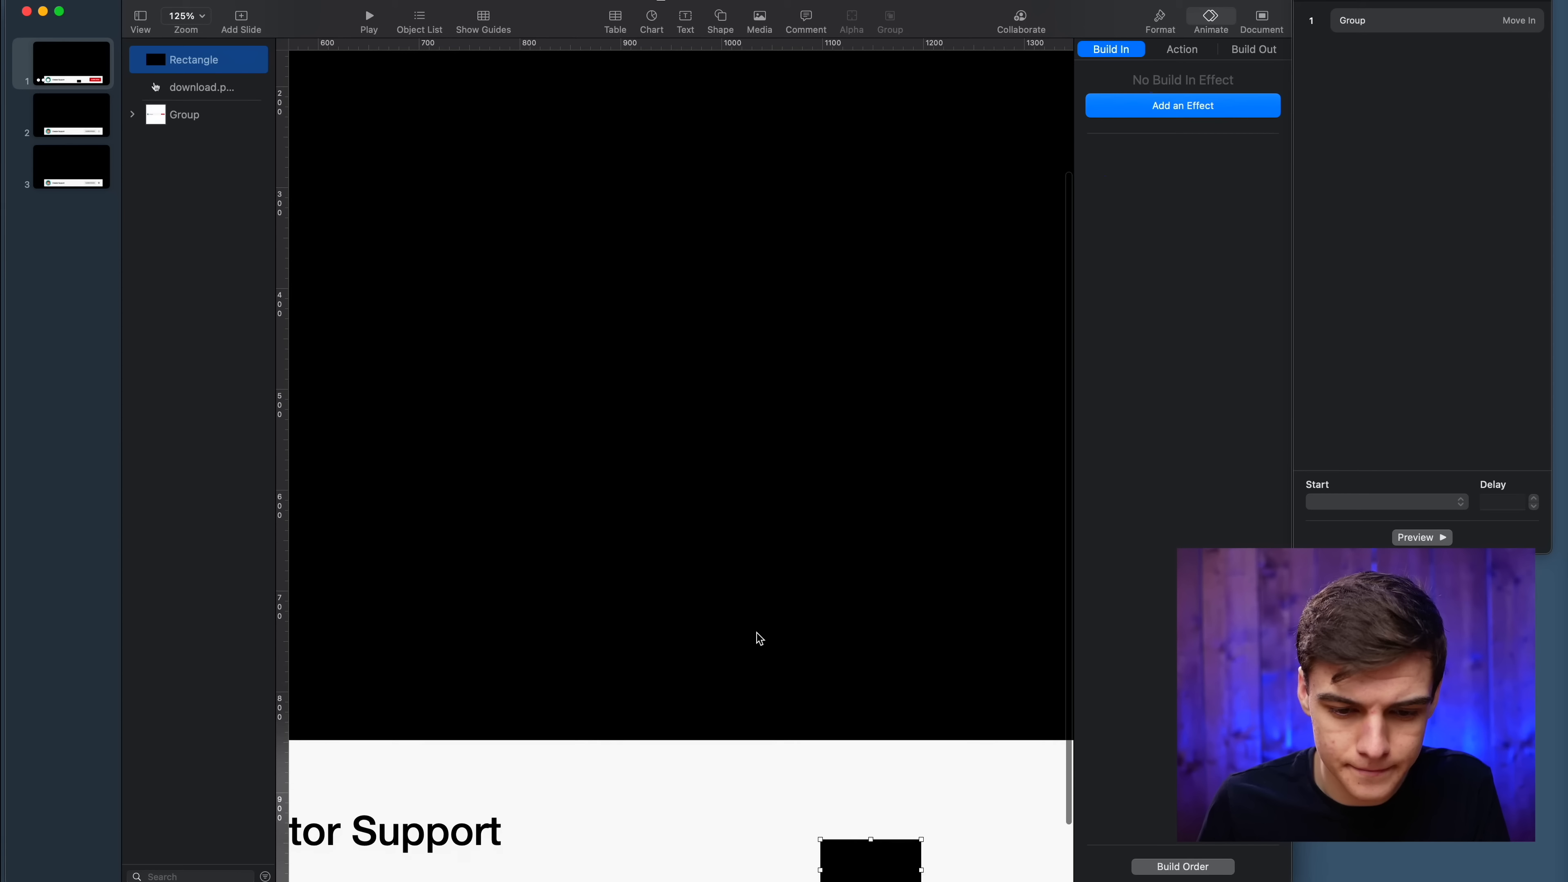
scroll(760, 638, down, 2)
drag(870, 833, 874, 838)
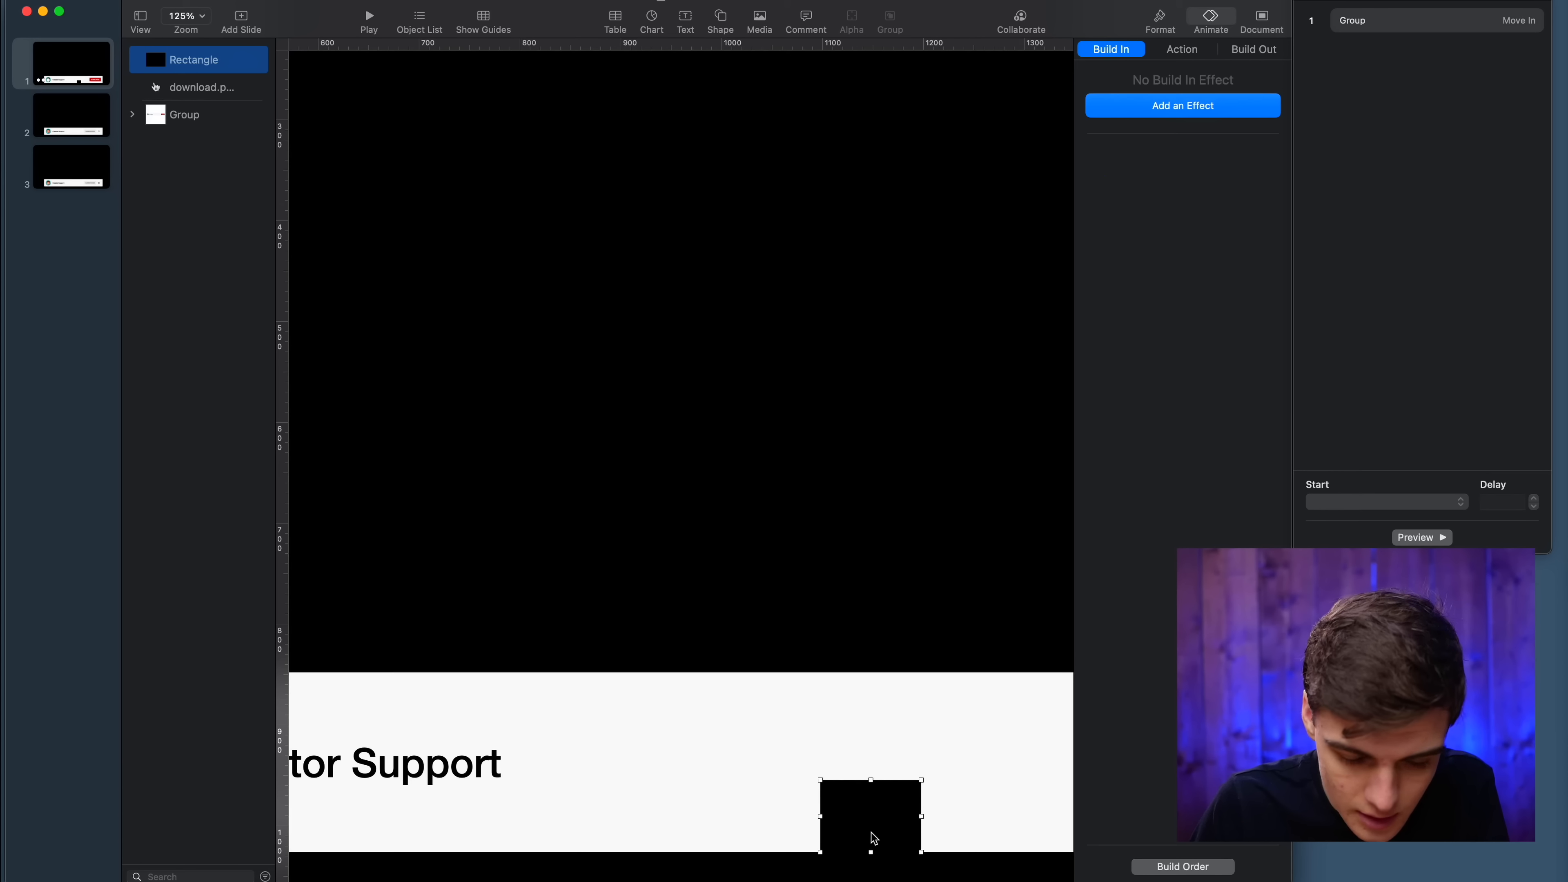
click(740, 779)
click(871, 801)
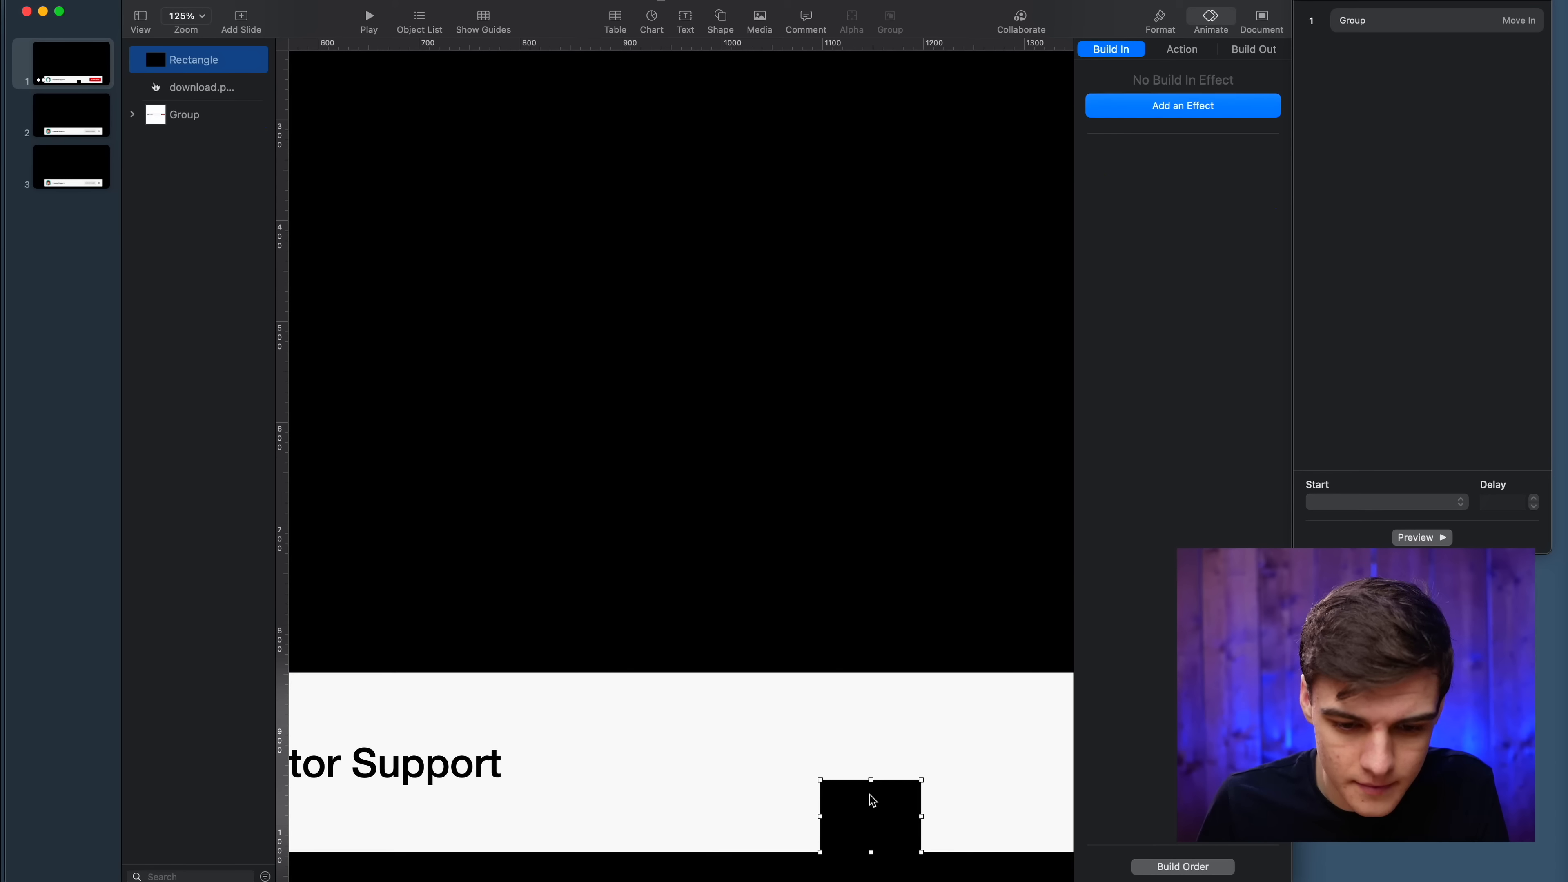
Fill the black rectangle over the hand cursor with the banner's off-white colour sampled from the slide.
click(1160, 22)
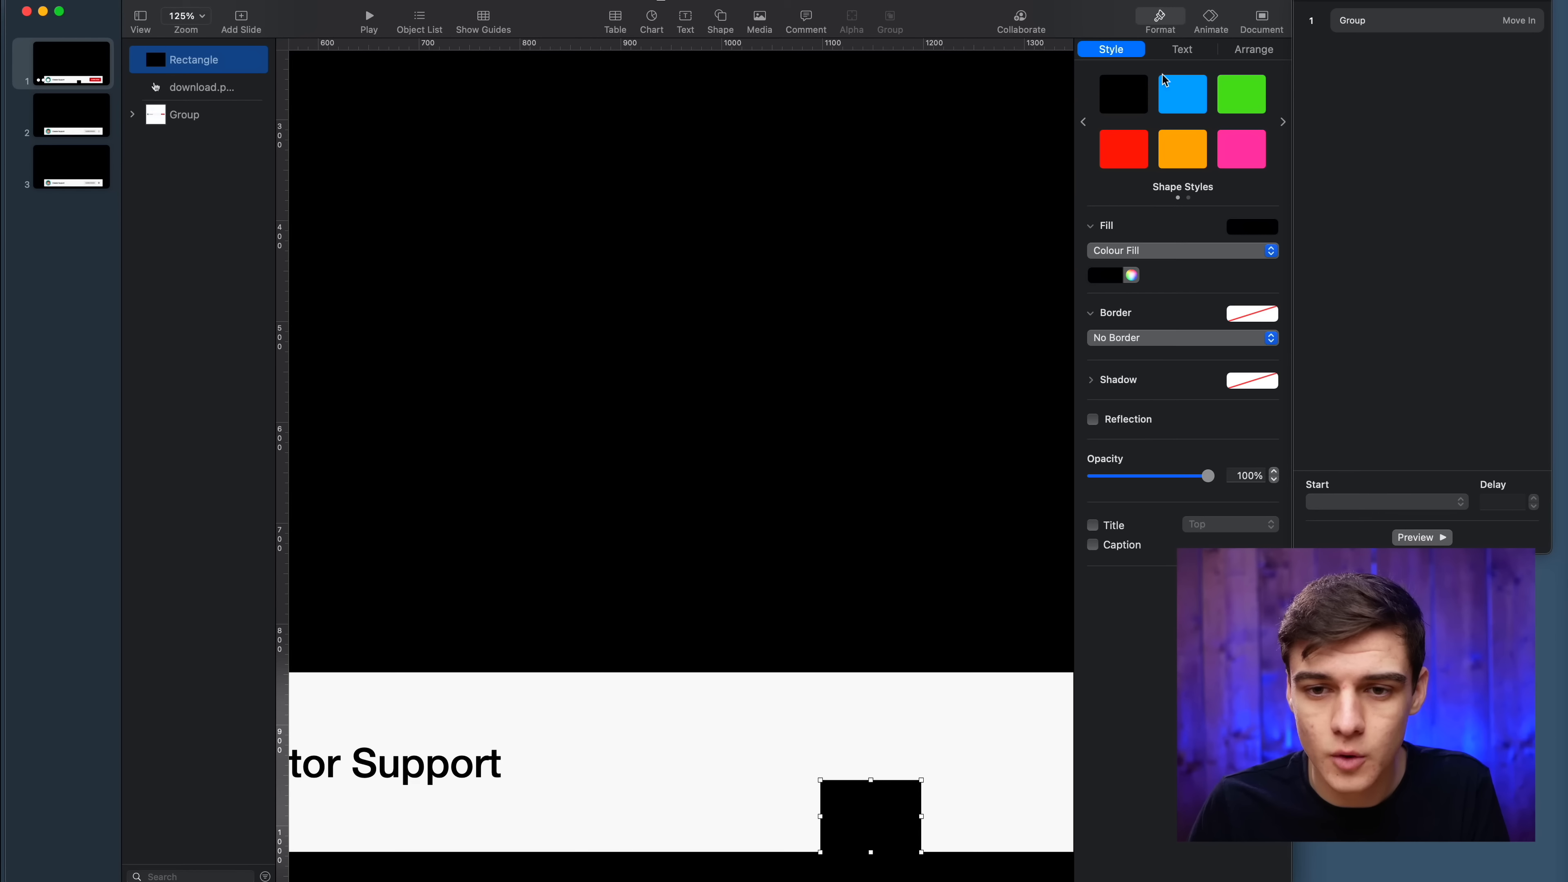
click(1131, 275)
click(378, 849)
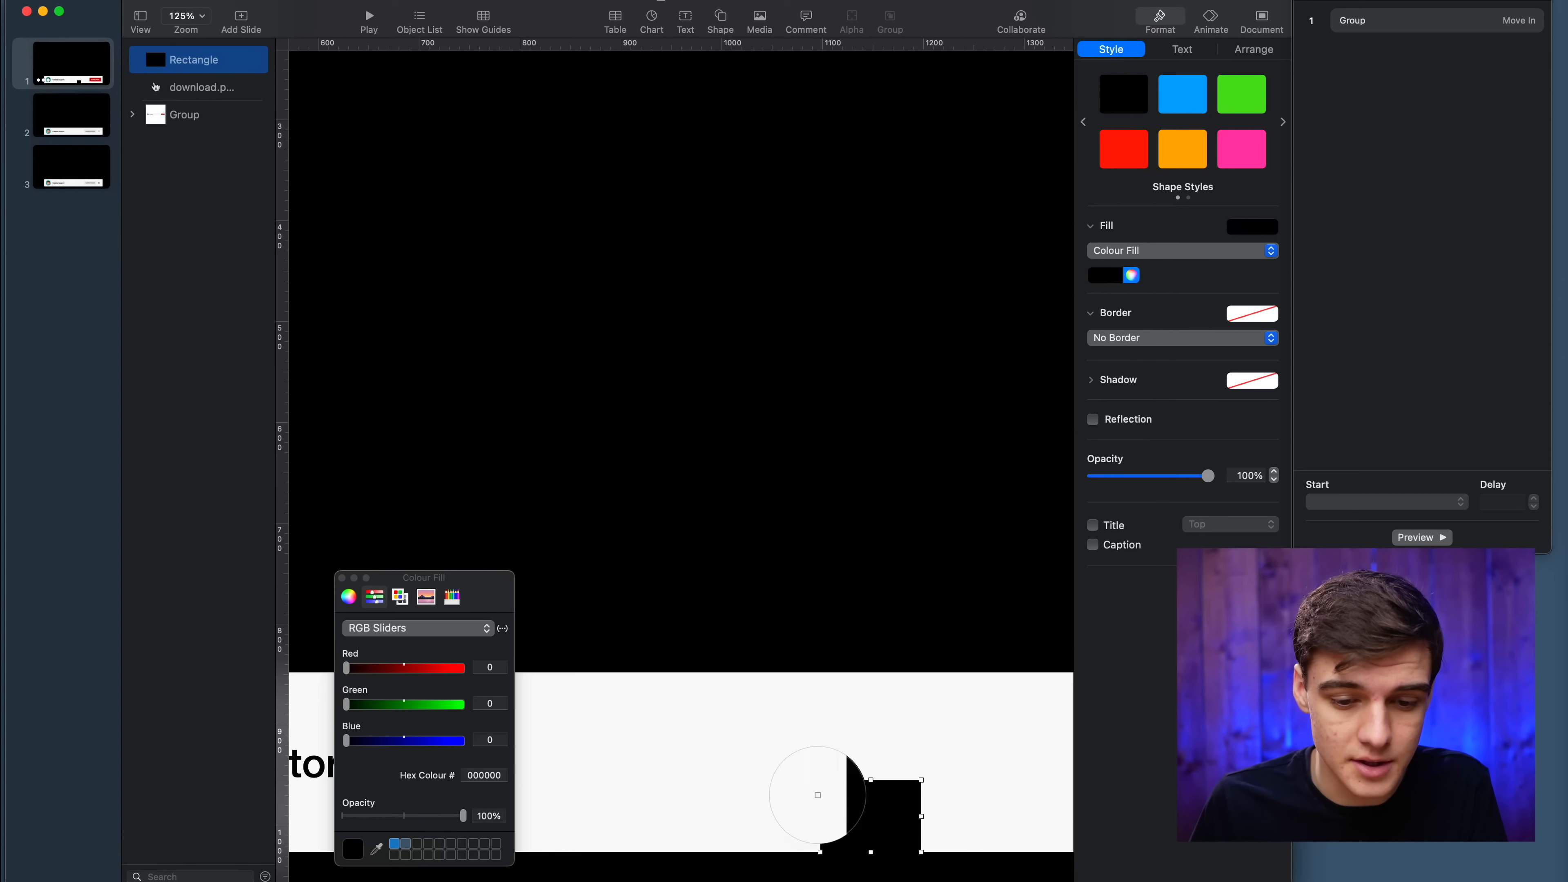
click(763, 735)
click(341, 582)
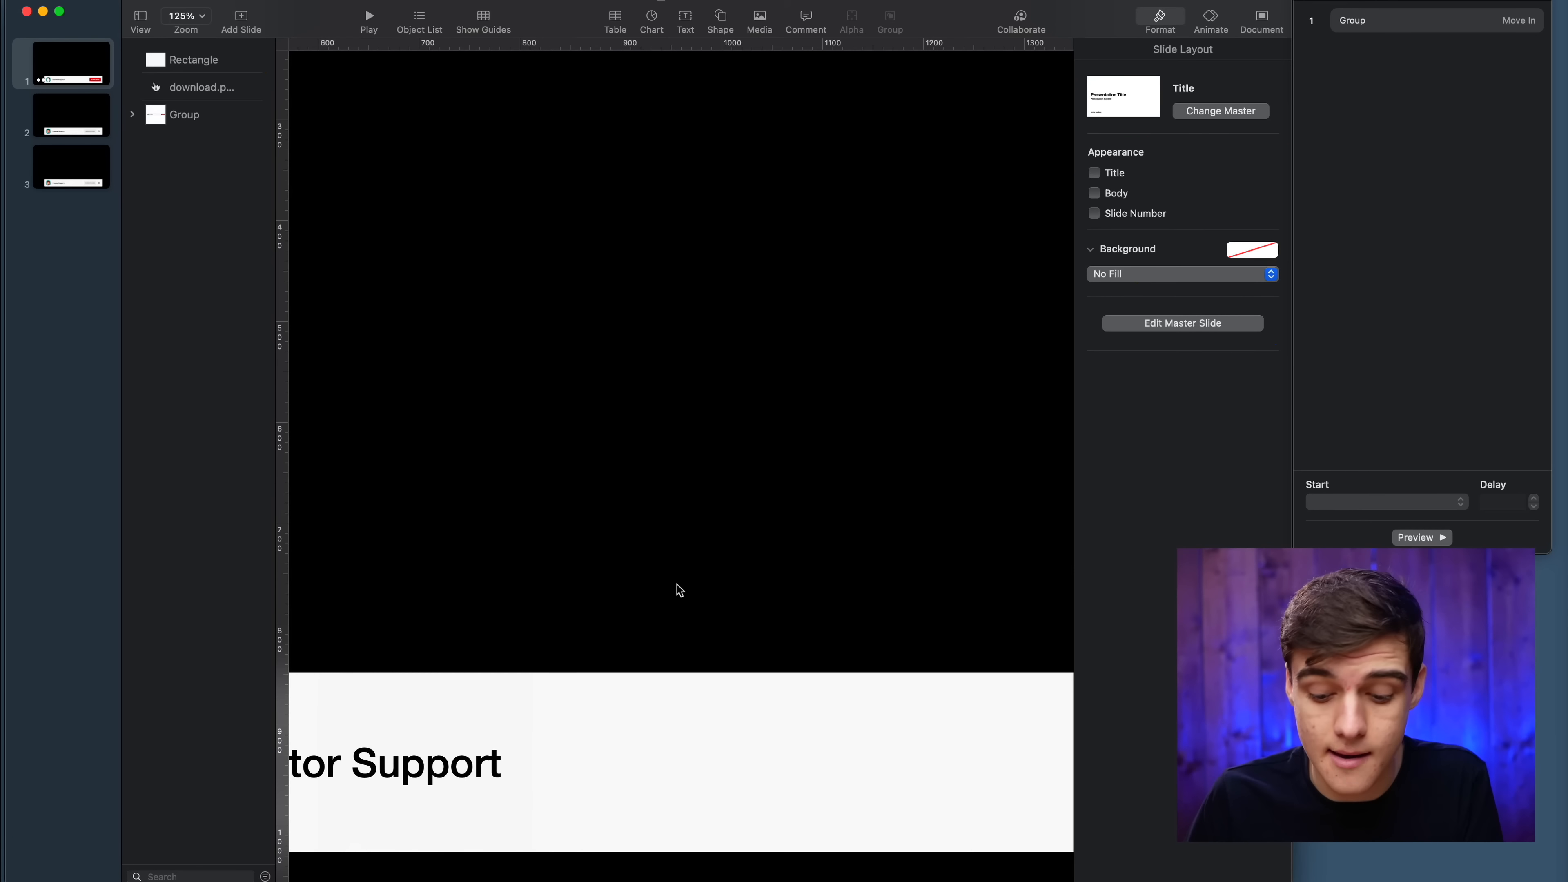
scroll(679, 588, down, 3)
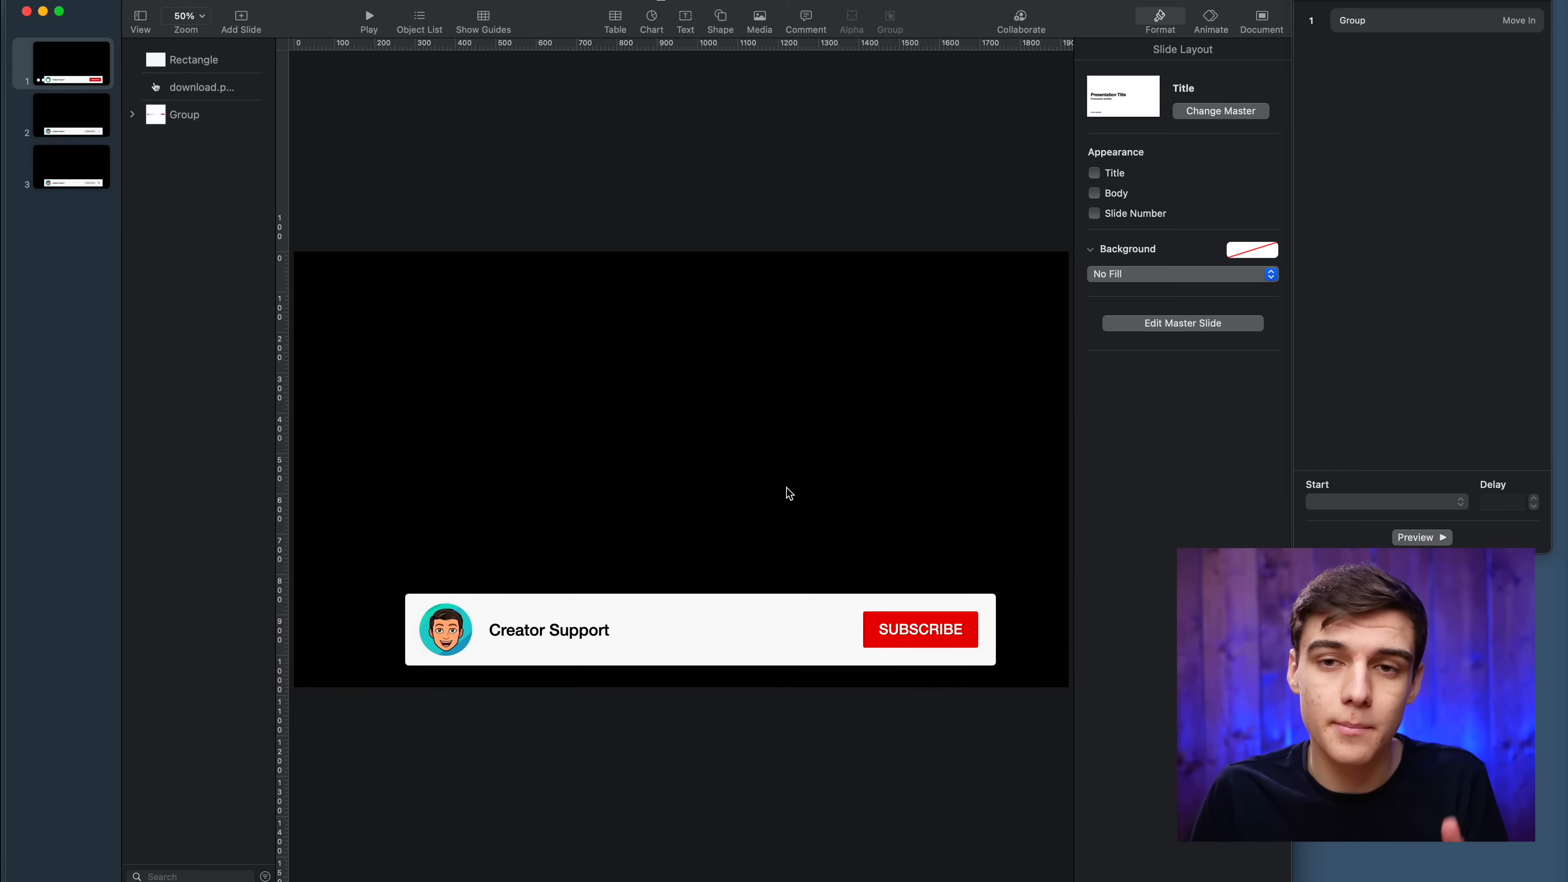
Give the off-white cover rectangle an Appear build-in starting After Build 1 and preview the builds.
click(796, 651)
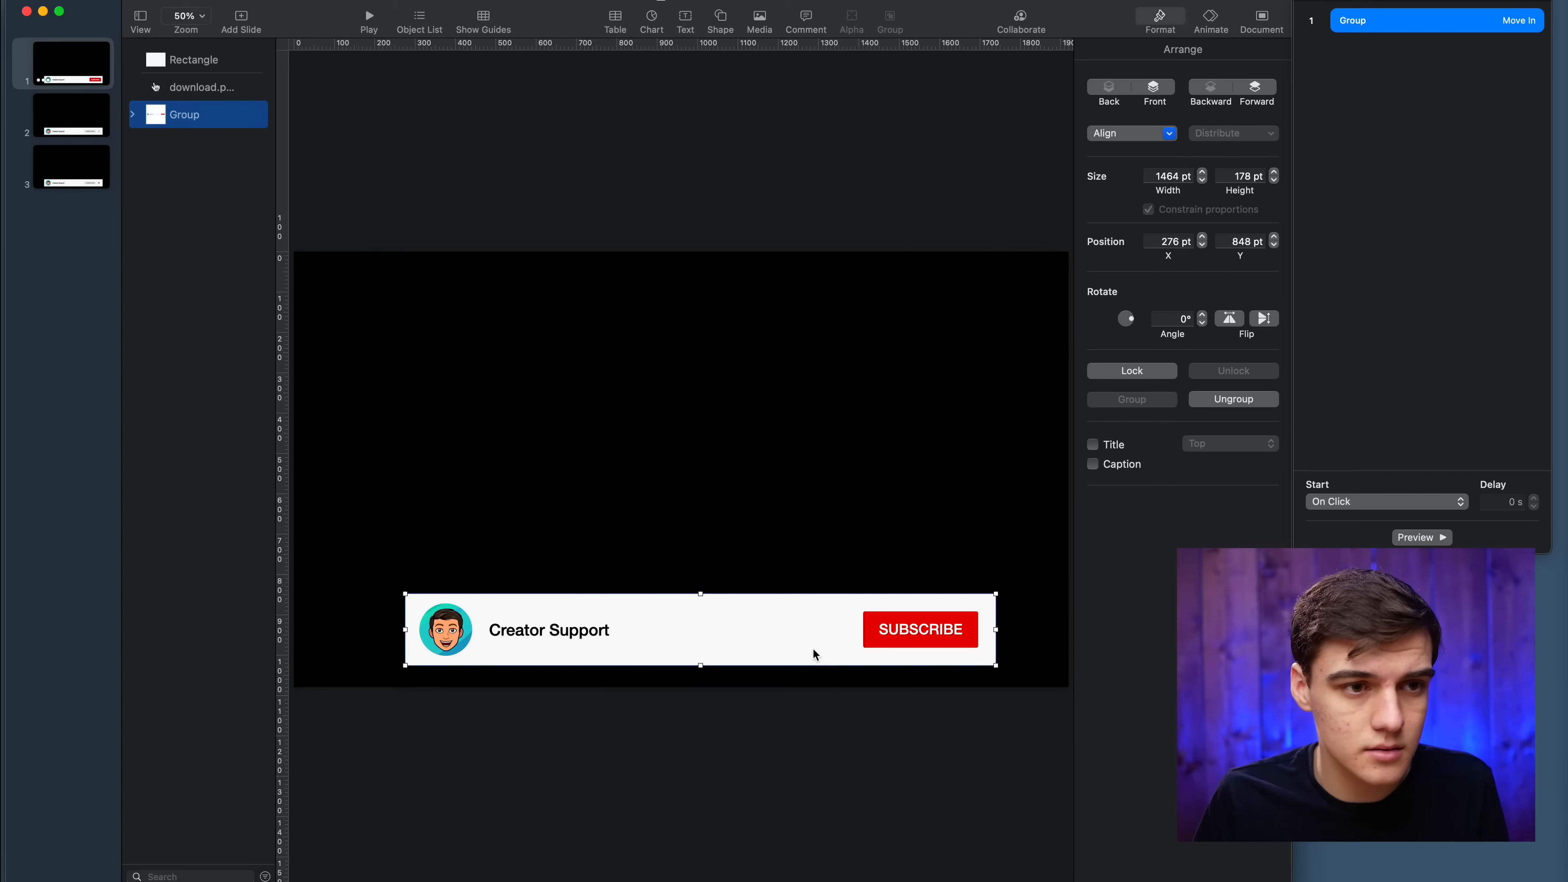
click(765, 650)
click(1207, 20)
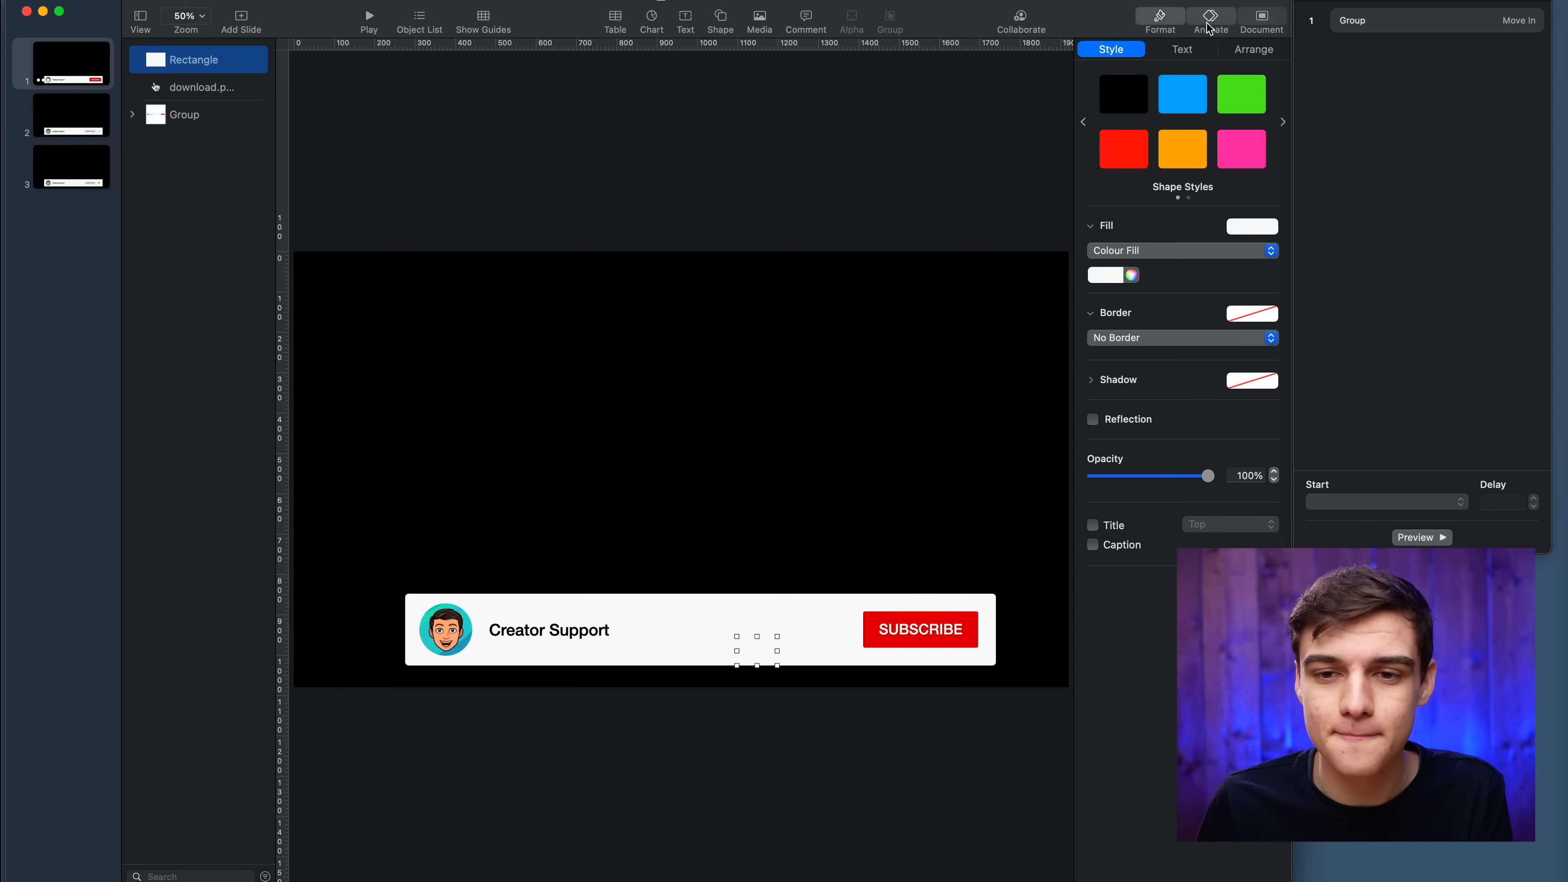
click(1194, 113)
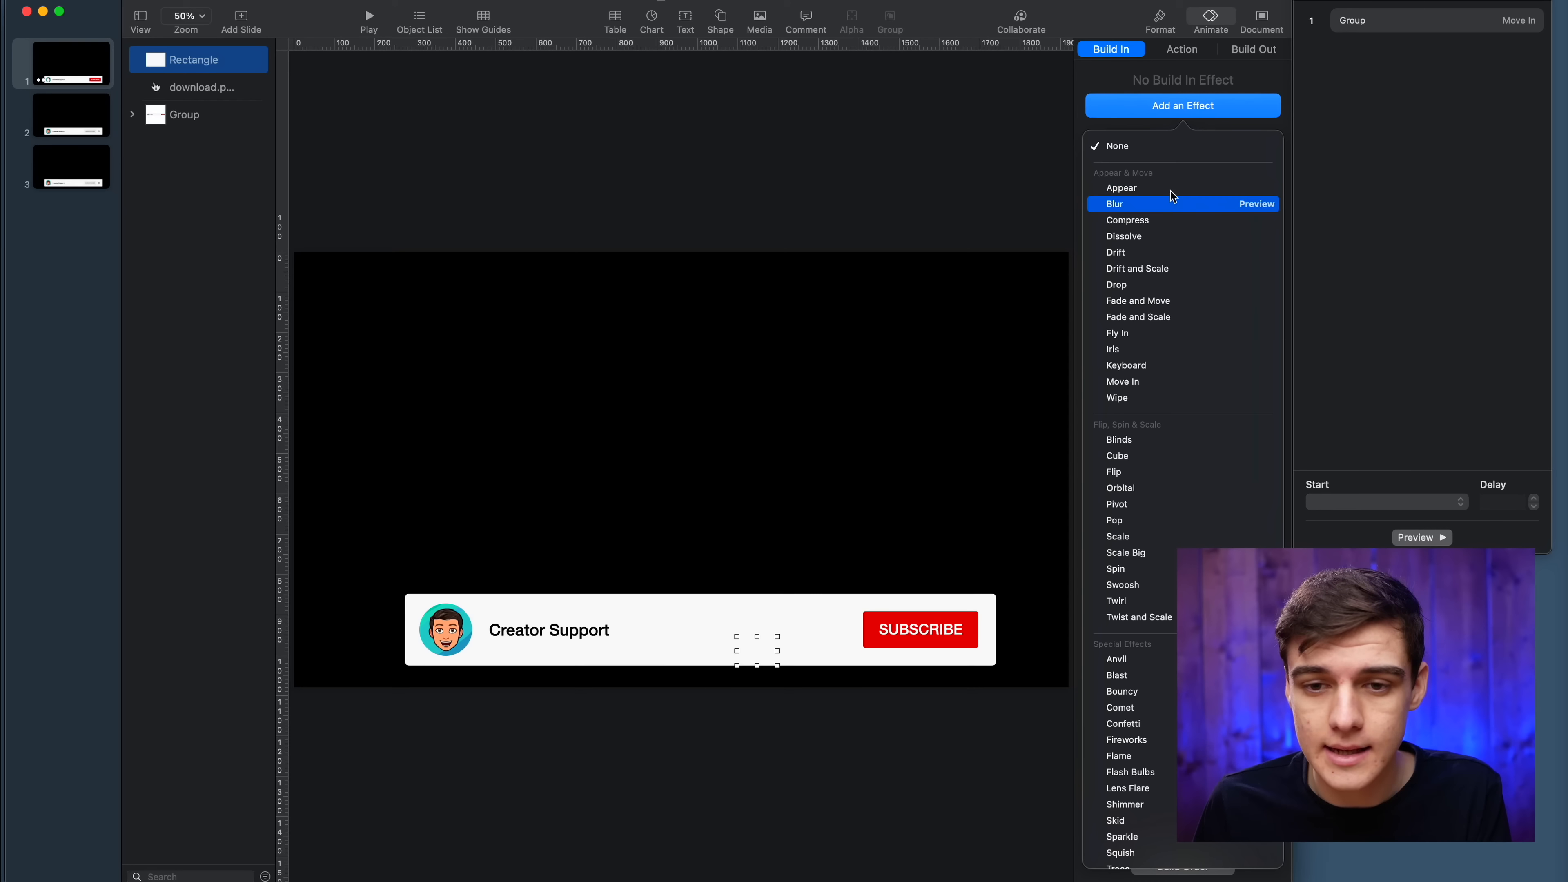
click(1170, 195)
drag(1435, 50, 1433, 27)
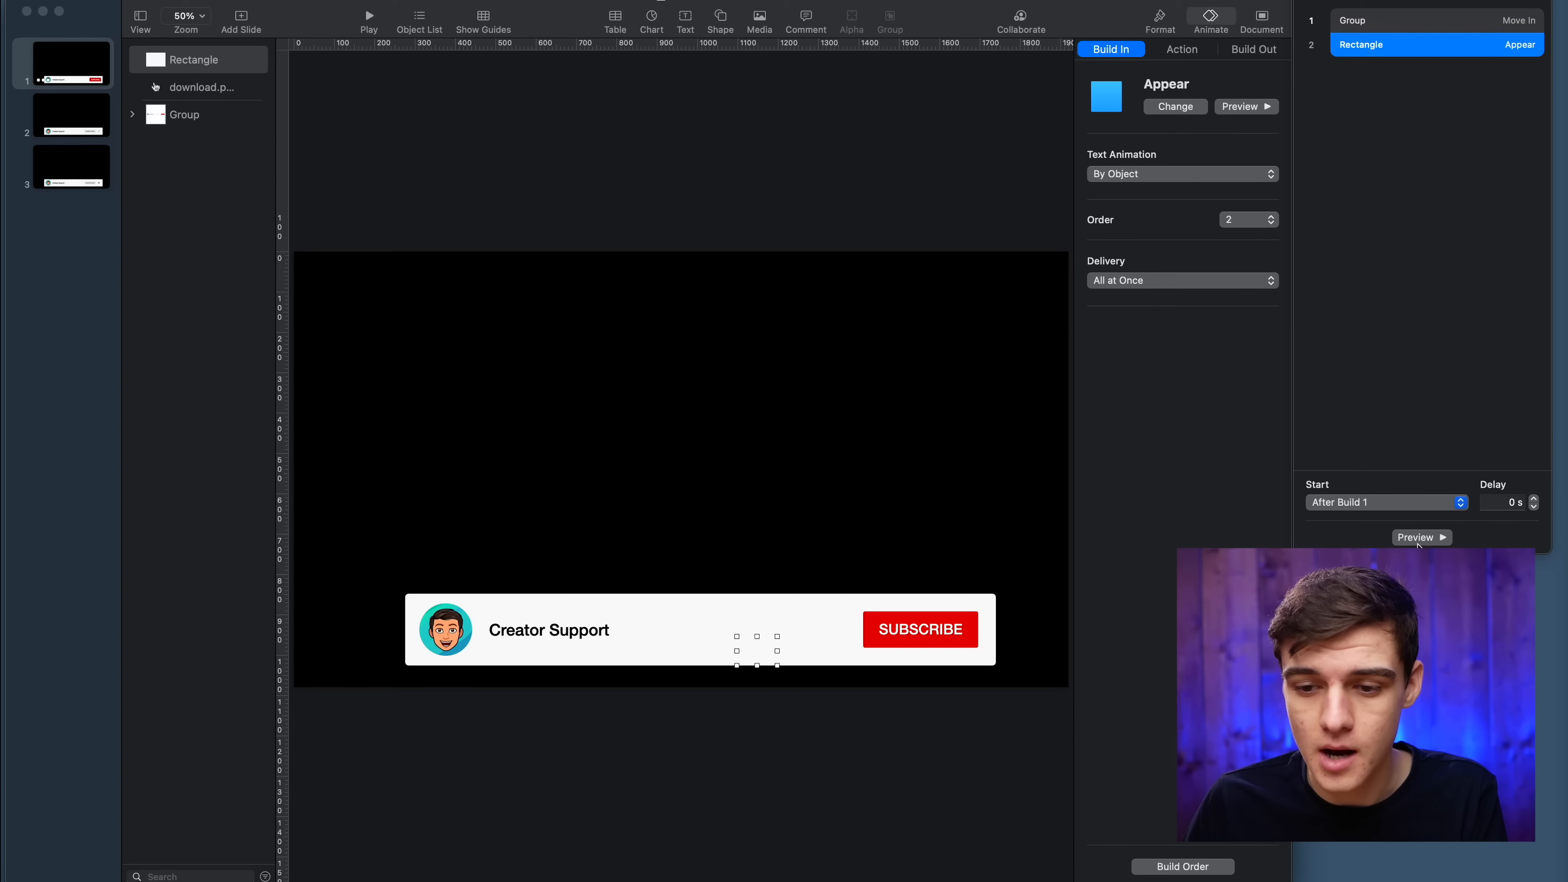
click(1433, 539)
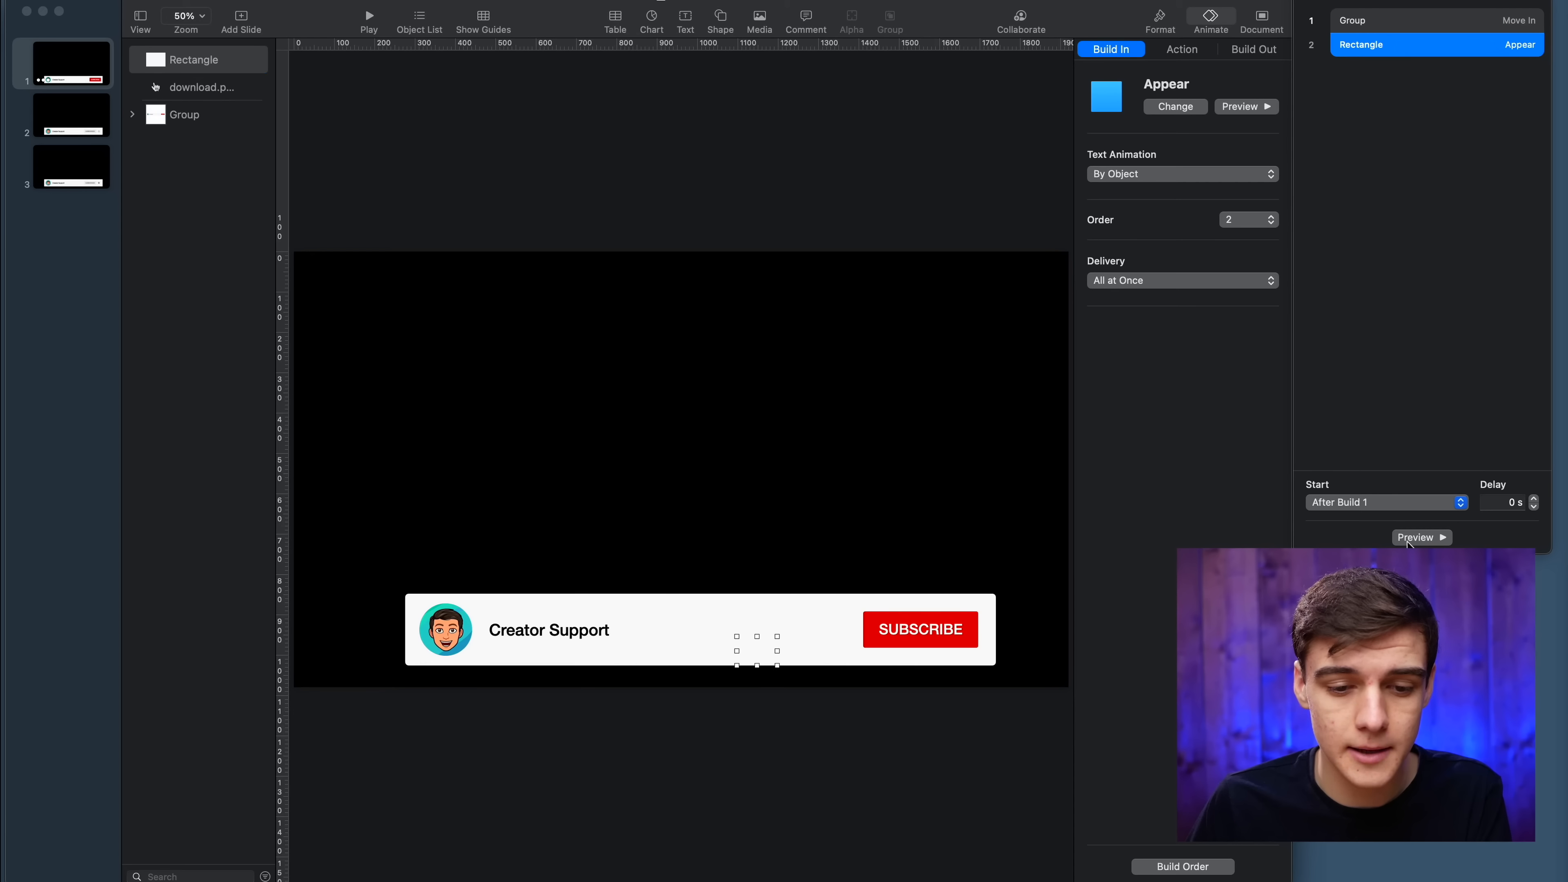
Give the original download.png hand an Appear build-in starting After Build 2 and preview the builds.
click(235, 94)
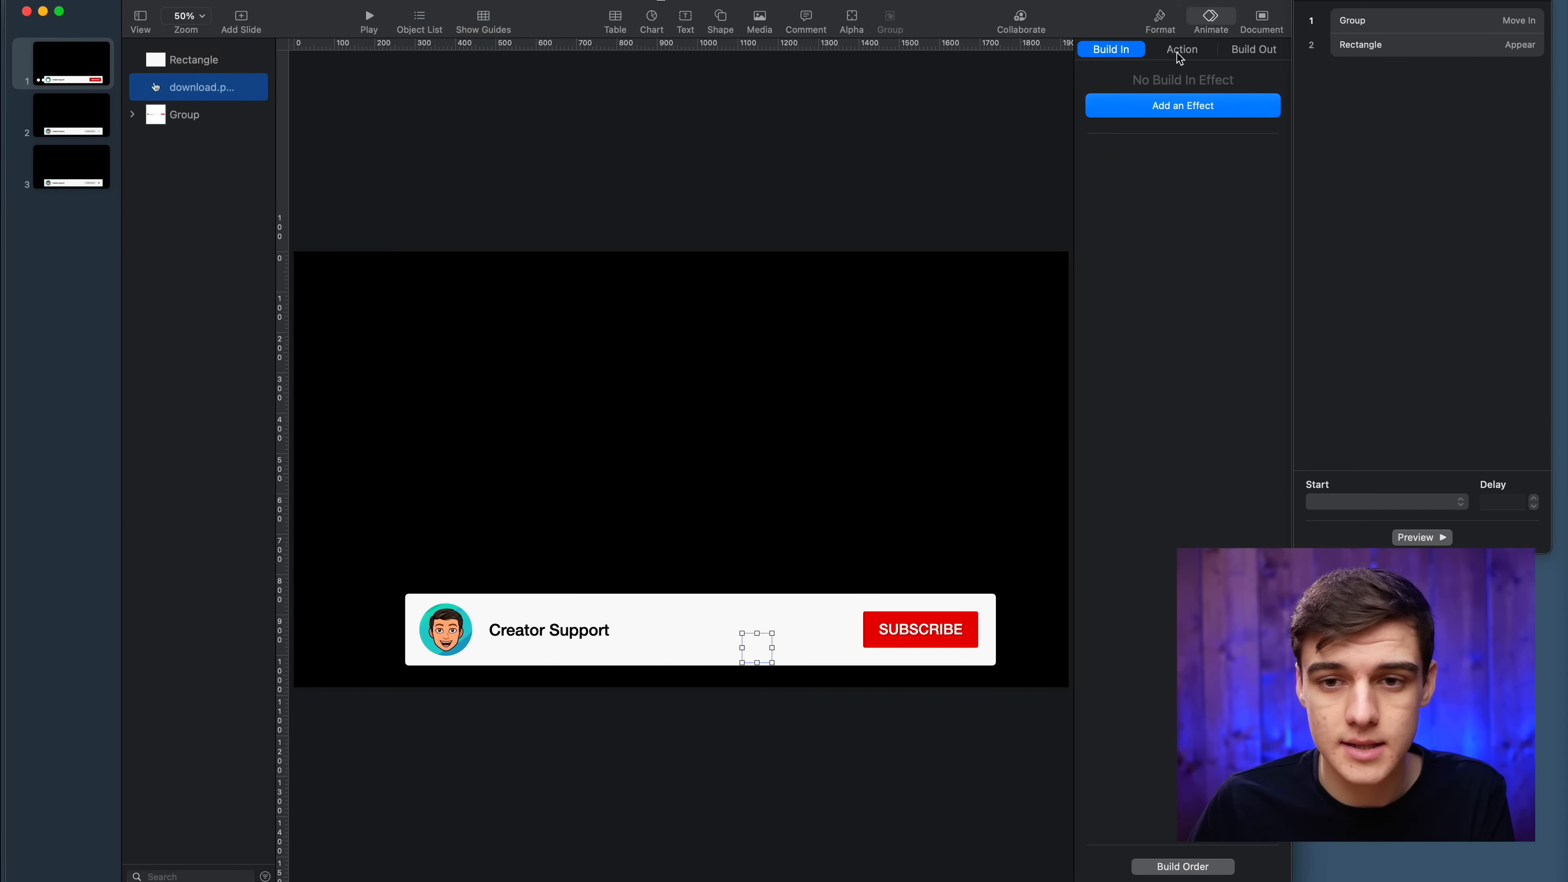
click(1188, 111)
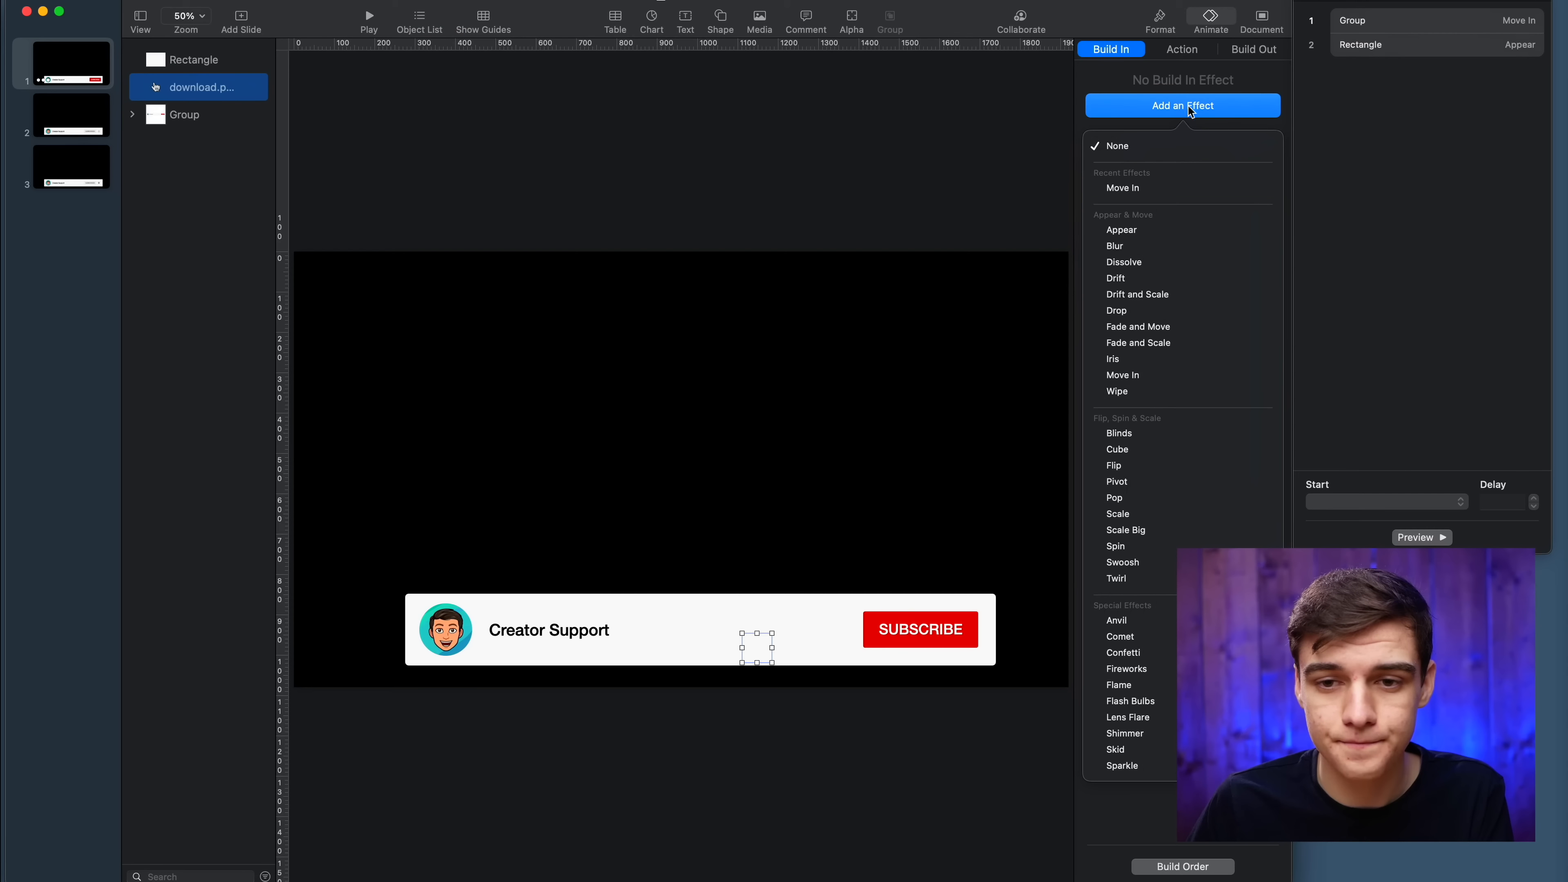
click(1152, 228)
drag(1414, 79, 1409, 46)
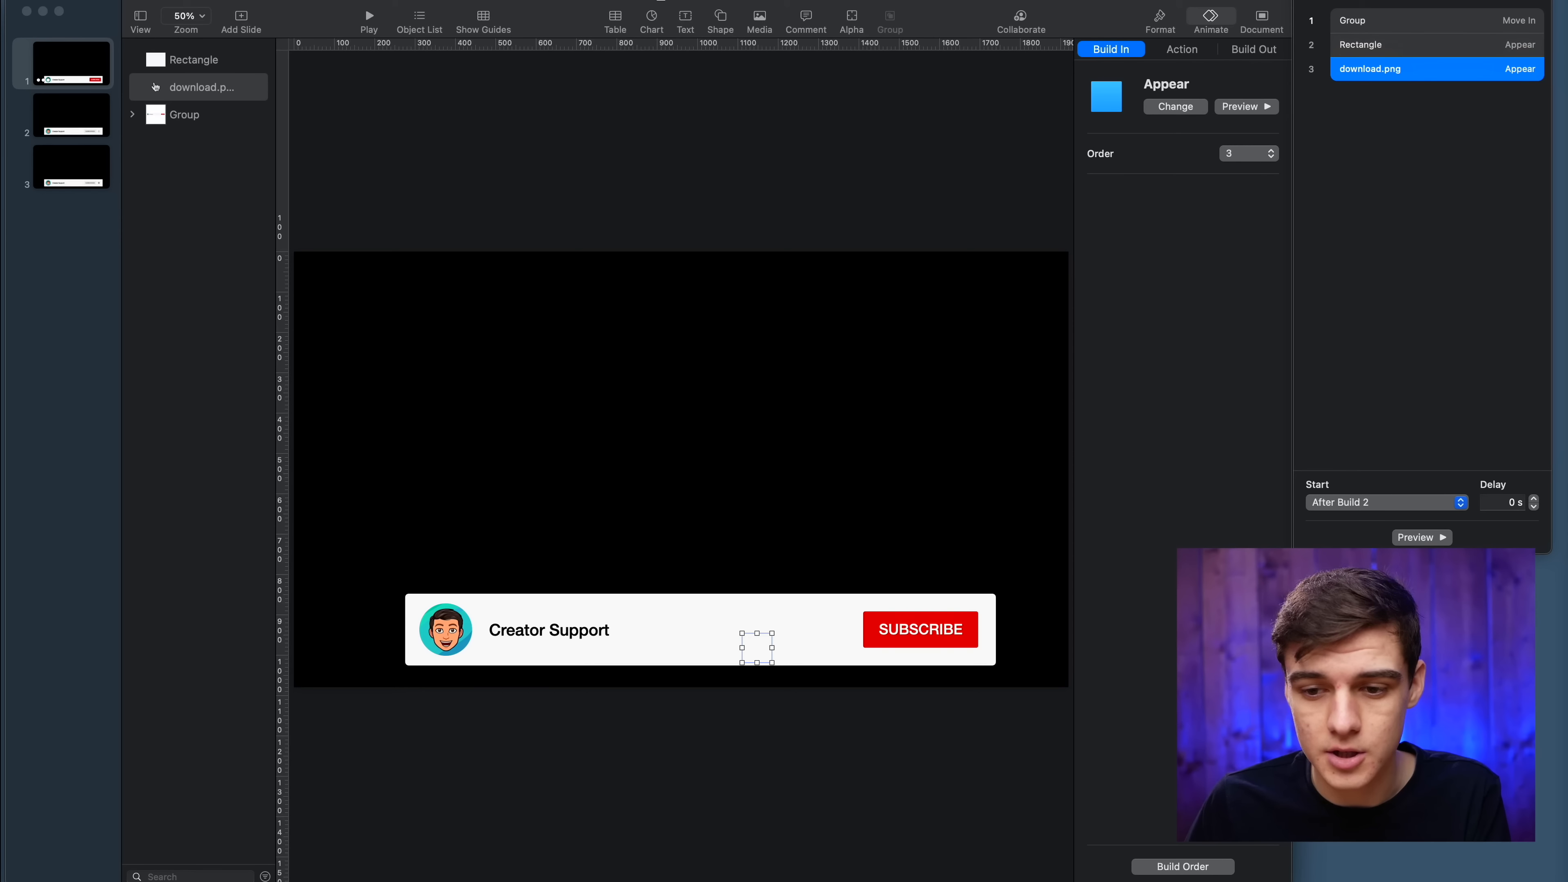
click(1414, 538)
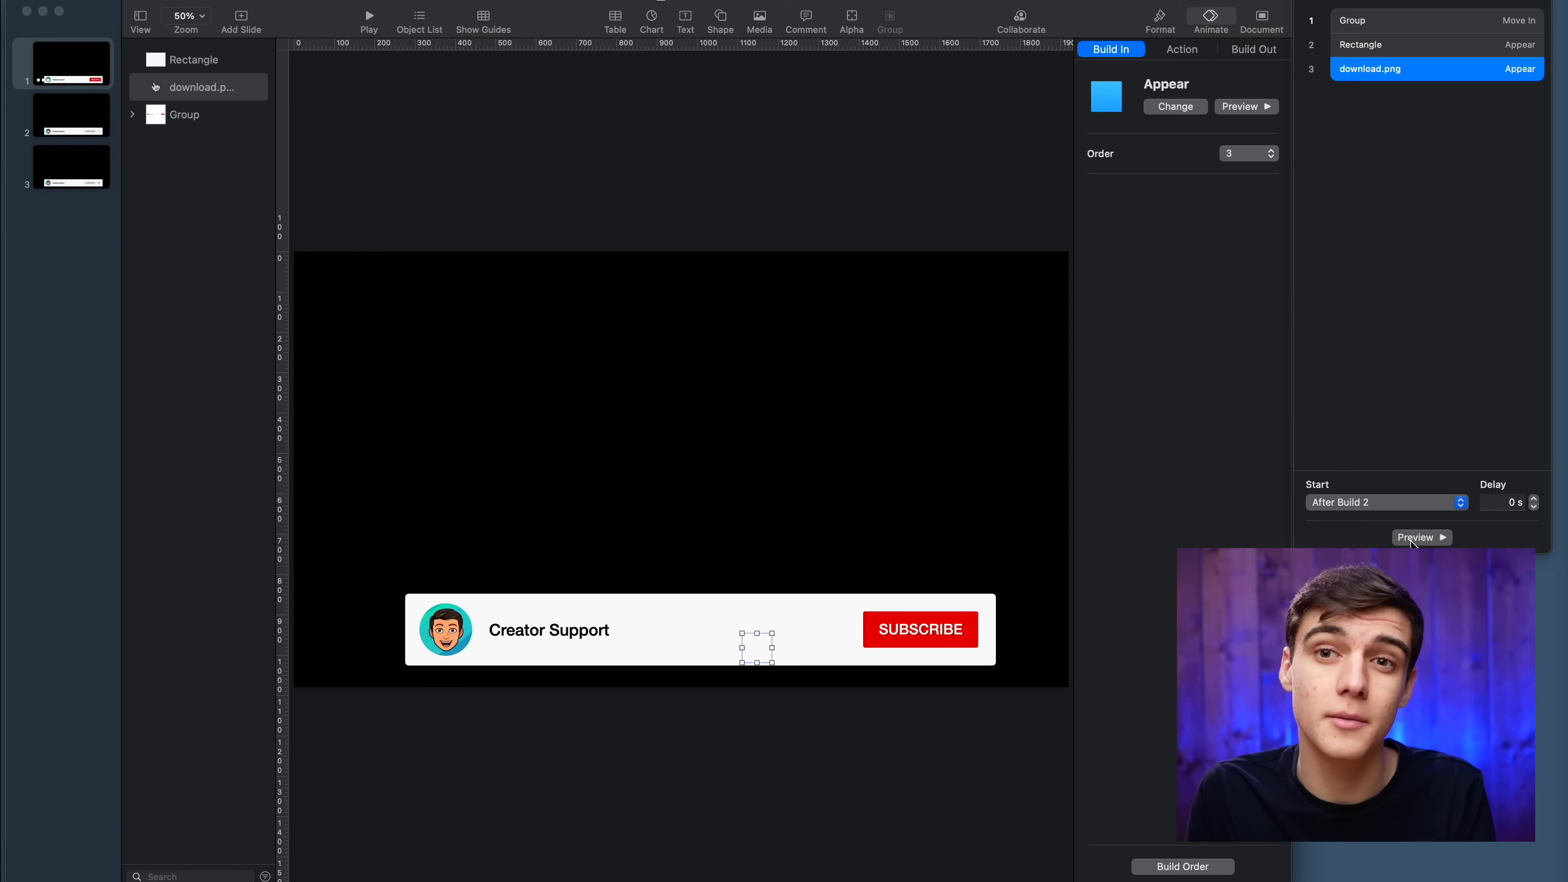
click(959, 145)
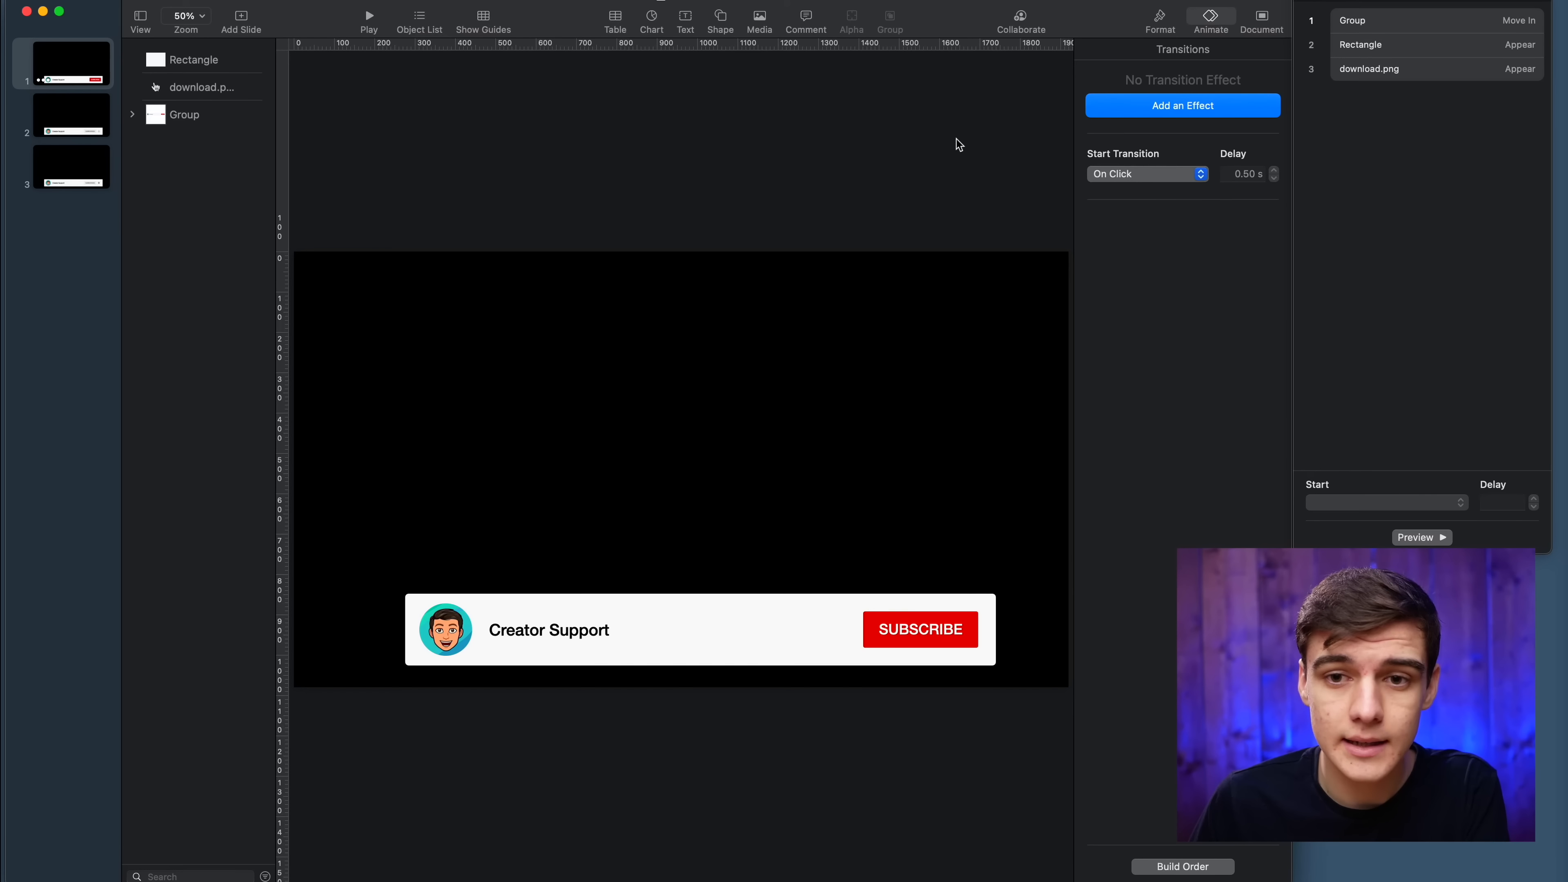
Add a Move action taking the hand along a downward-curving path to the SUBSCRIBE button at about 1517, 905 pt, starting After Build 3, and preview.
click(1369, 68)
click(1190, 49)
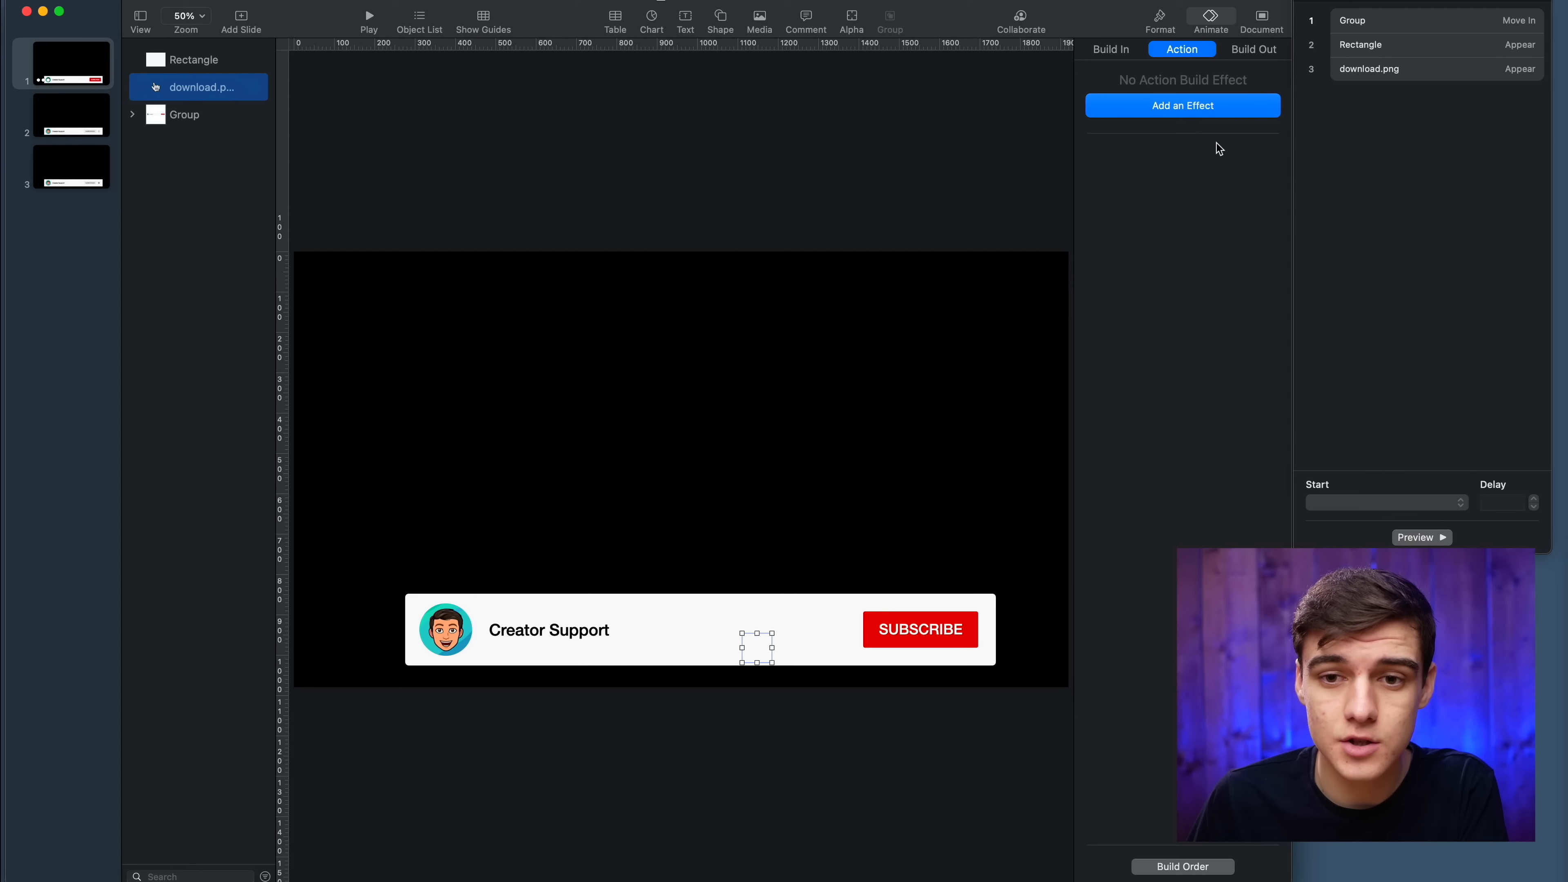
click(1192, 111)
click(1143, 185)
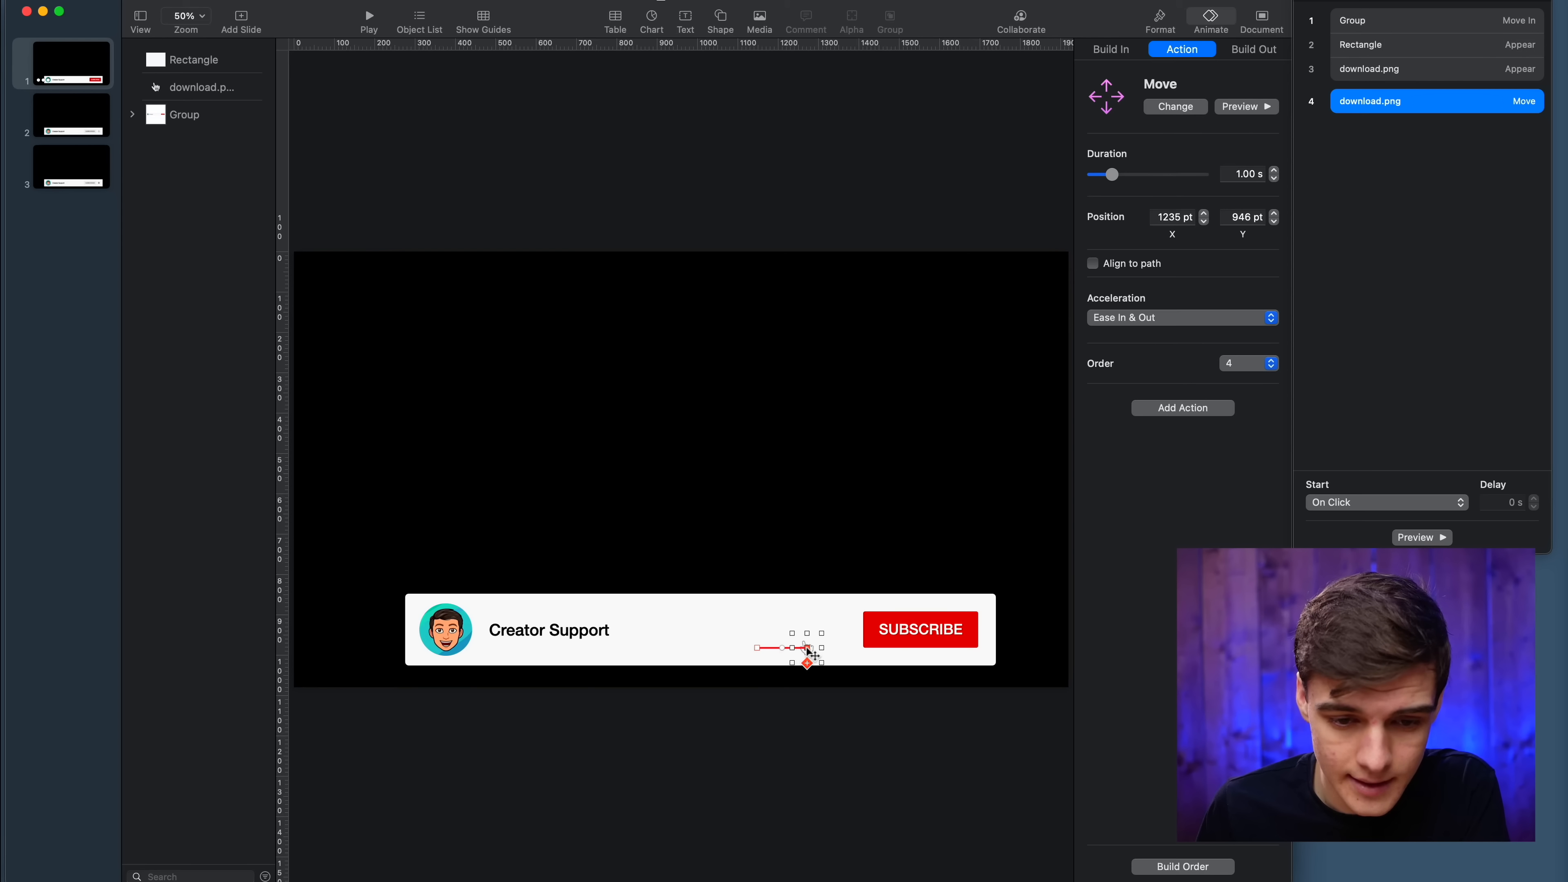
drag(812, 653, 836, 674)
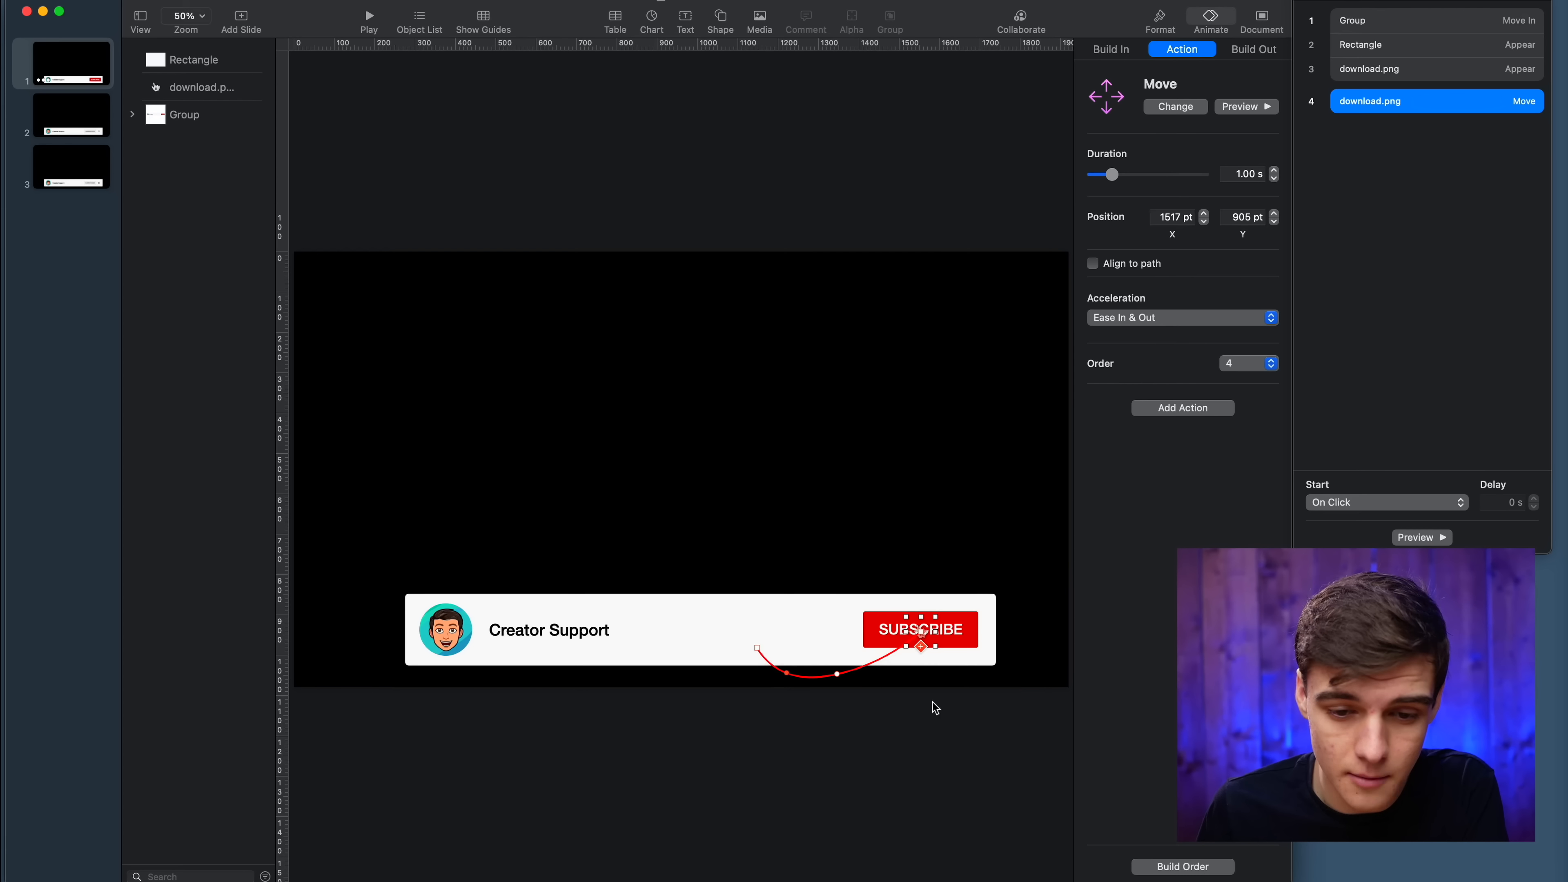
click(1428, 536)
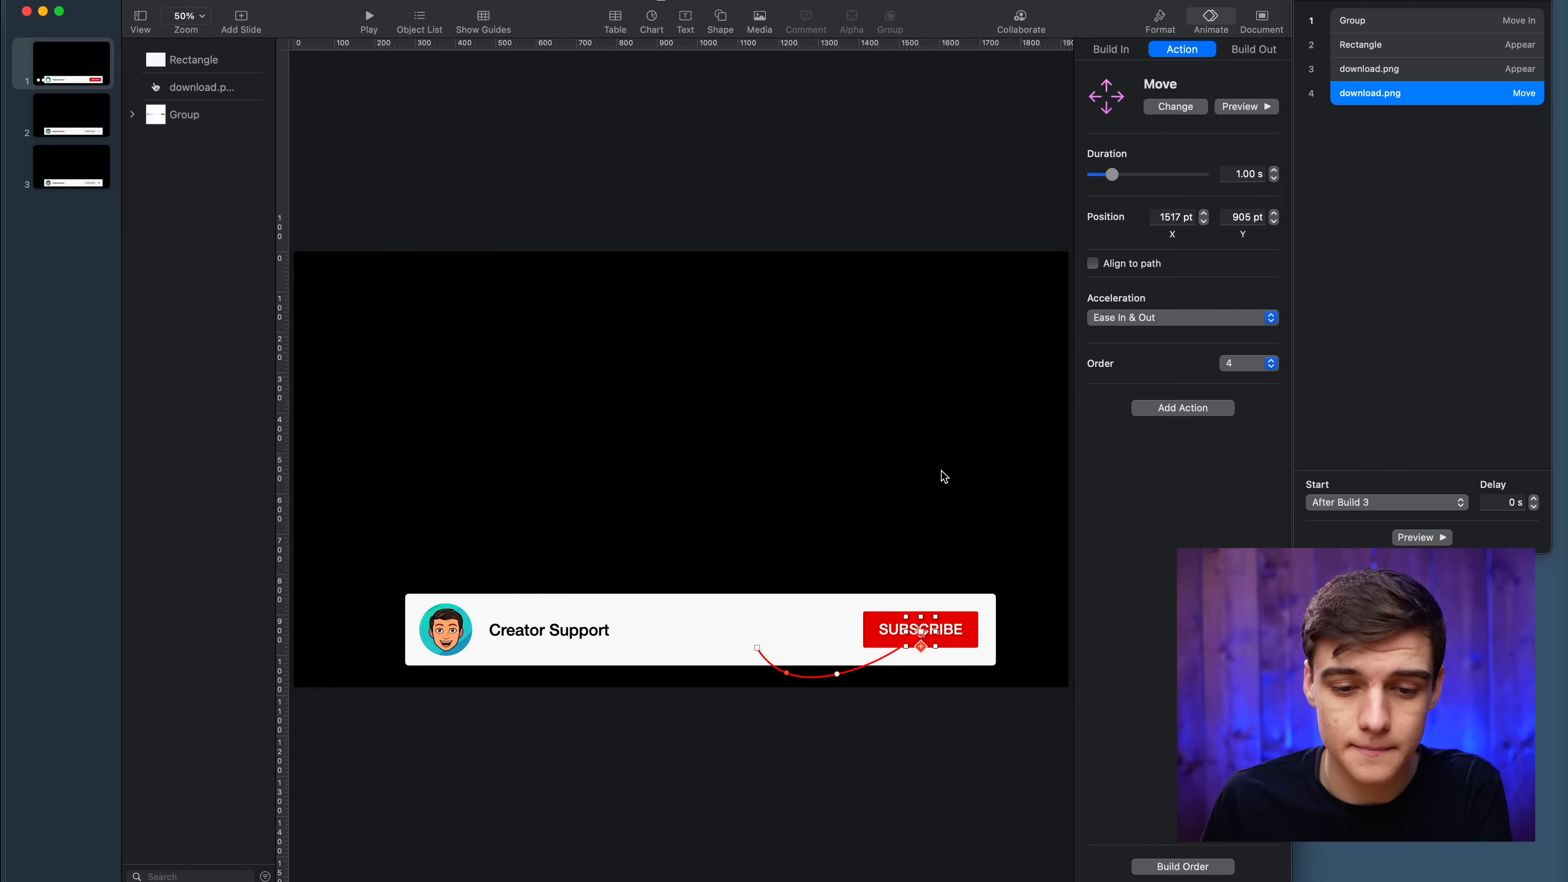
Add a Pulse action to the hand after its move, set its scale to 121%, and preview the builds.
click(1169, 408)
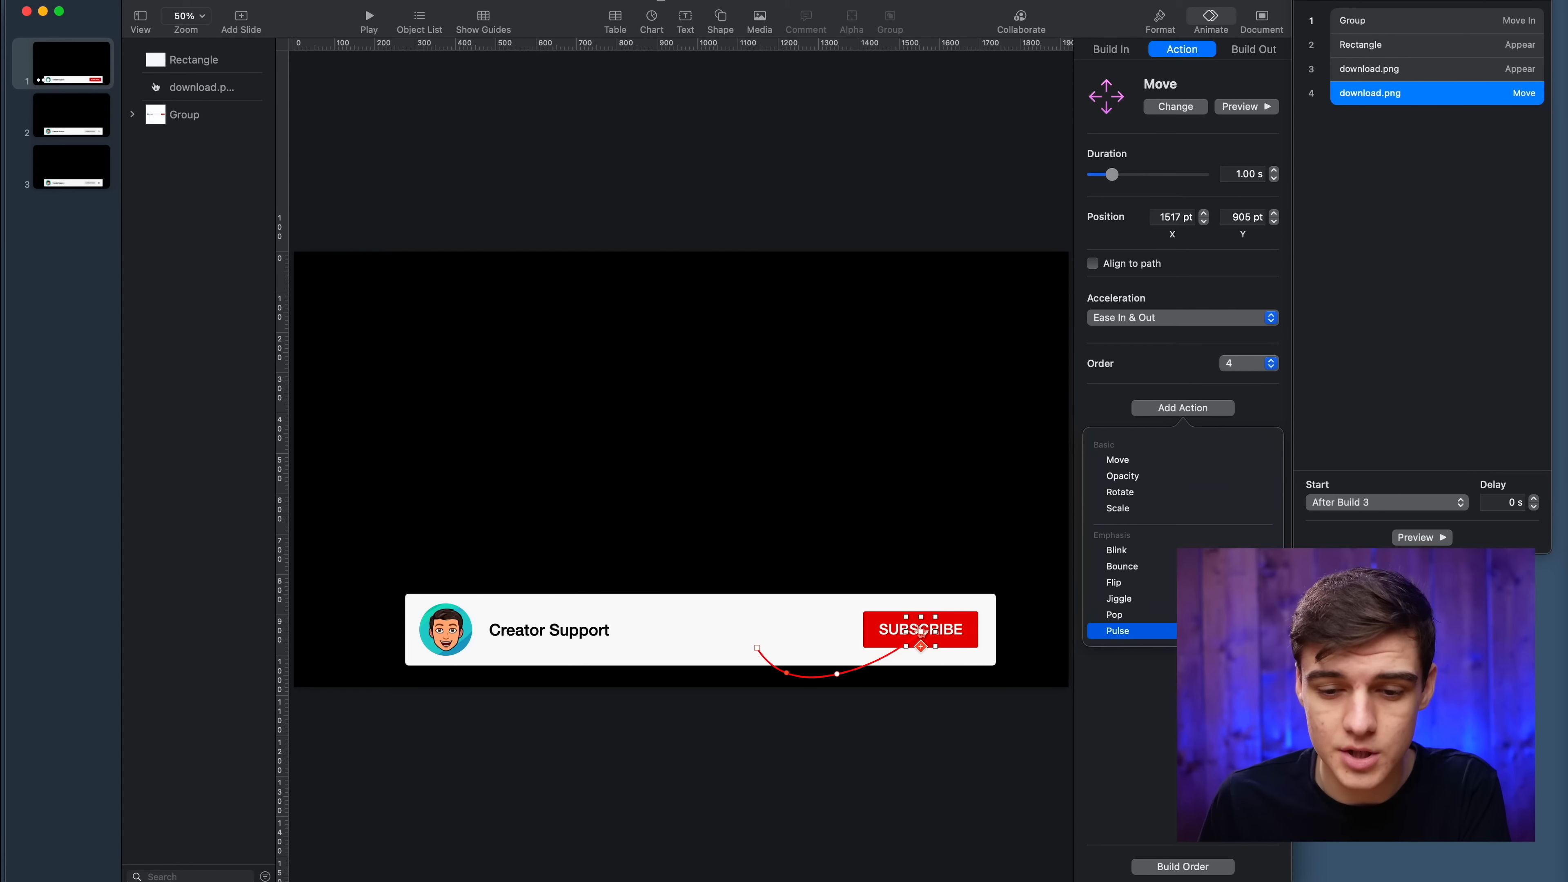
click(1117, 630)
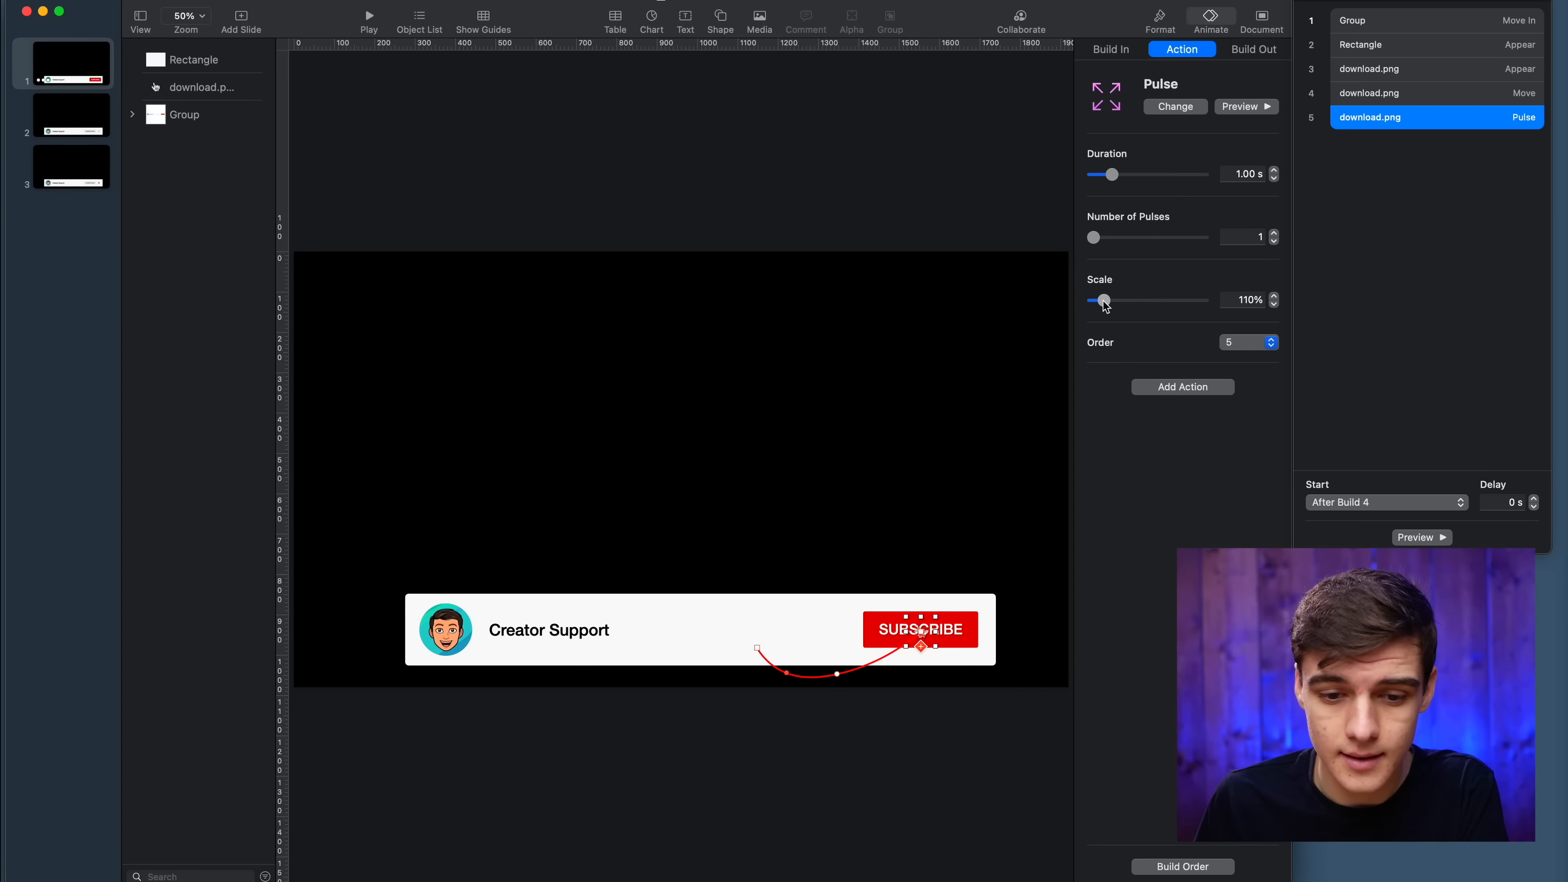
drag(1104, 301, 1116, 306)
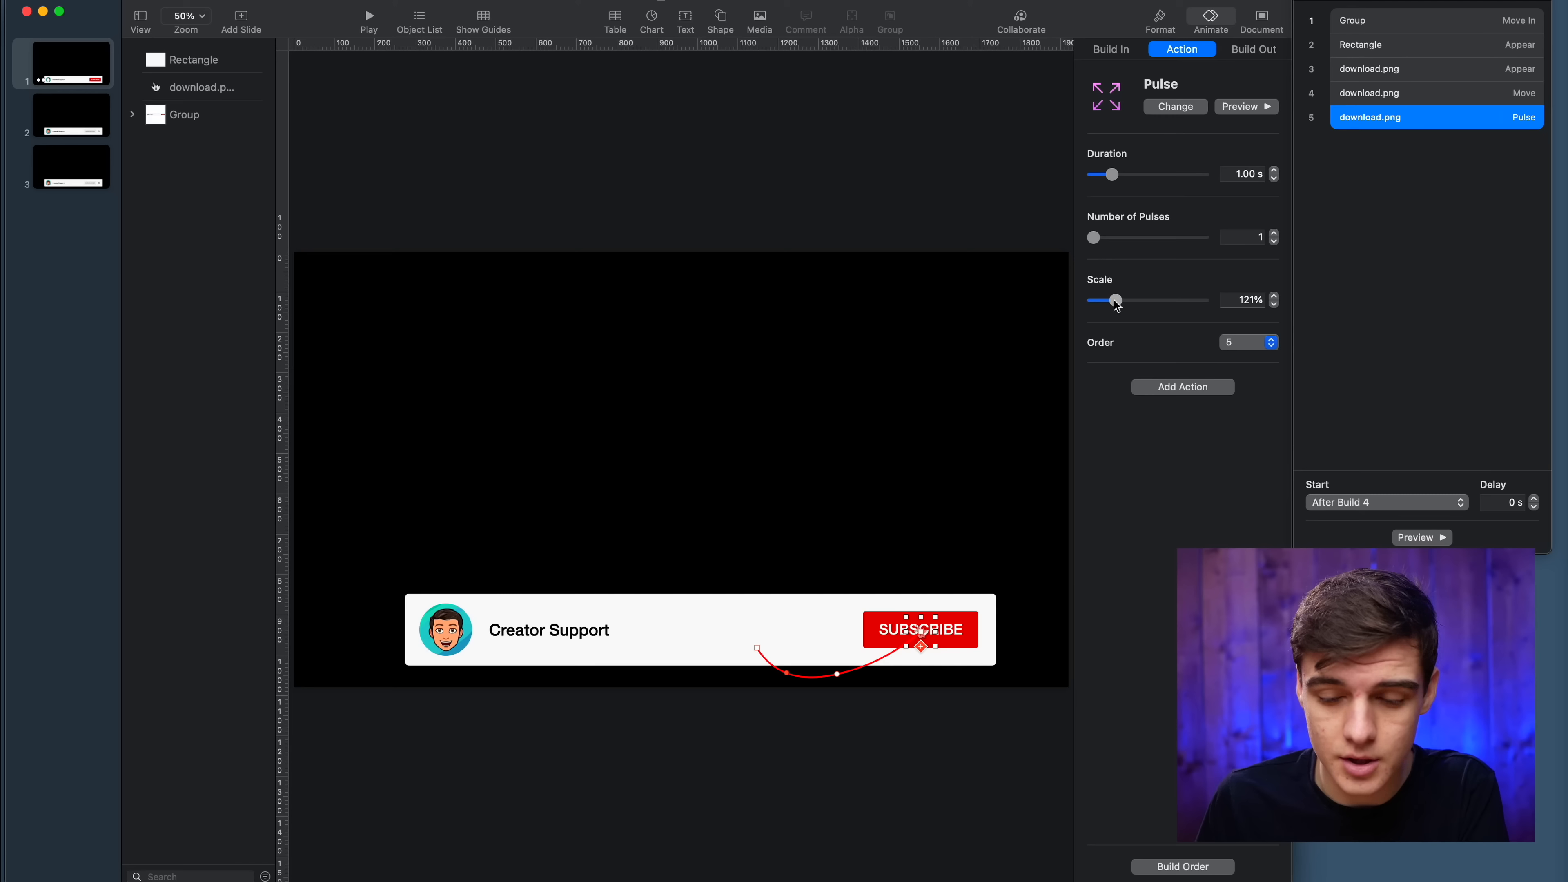
click(1419, 536)
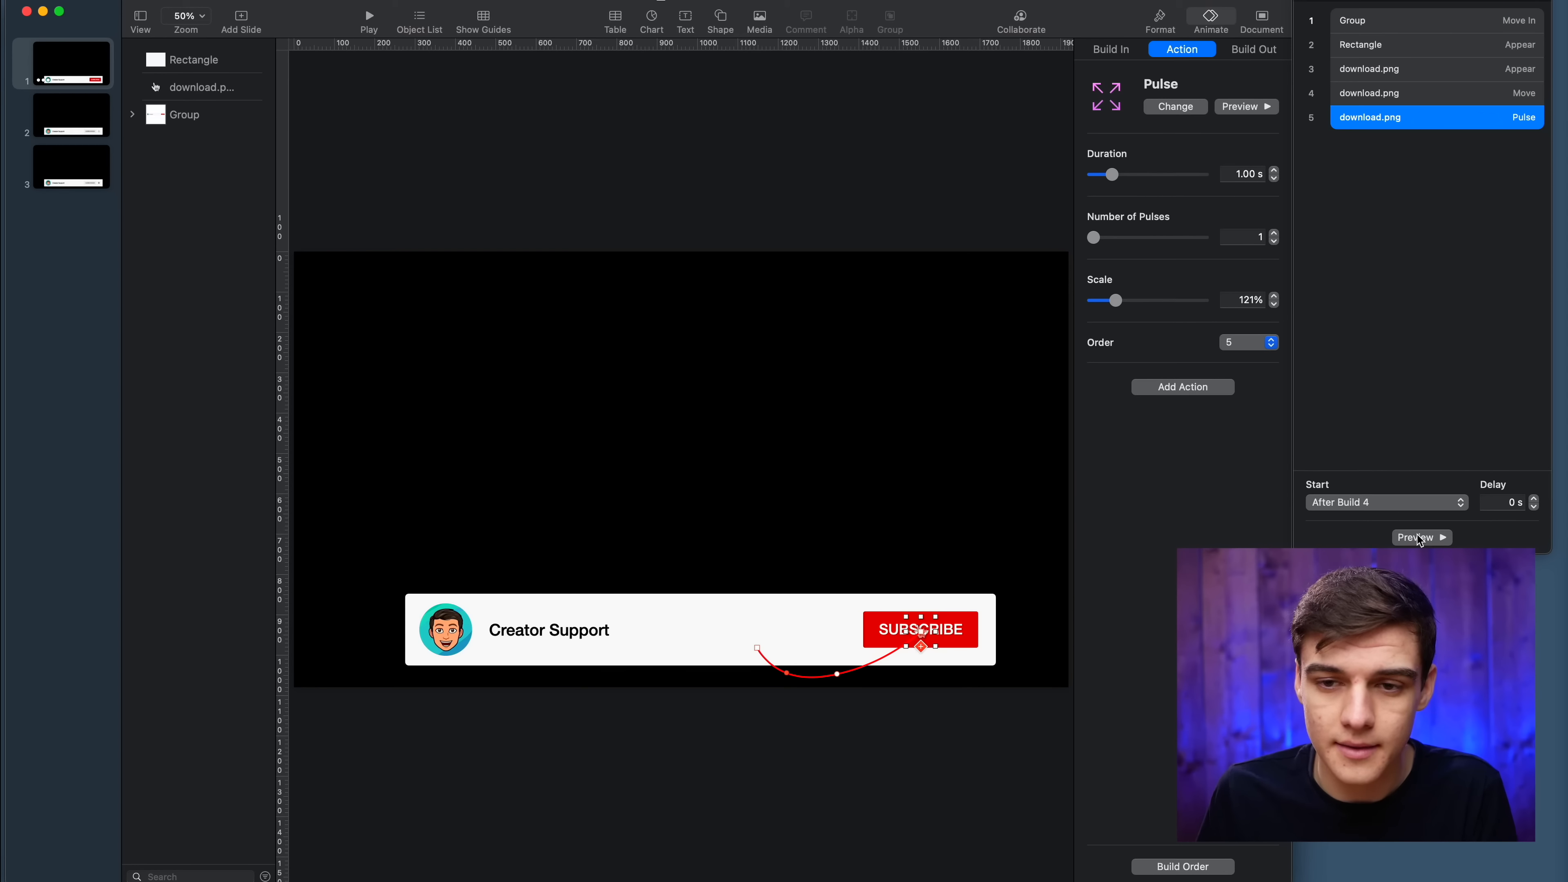
Try a 0.10 s duration for the hand's Pulse action and preview the builds.
click(1274, 180)
click(1274, 180)
click(1274, 180)
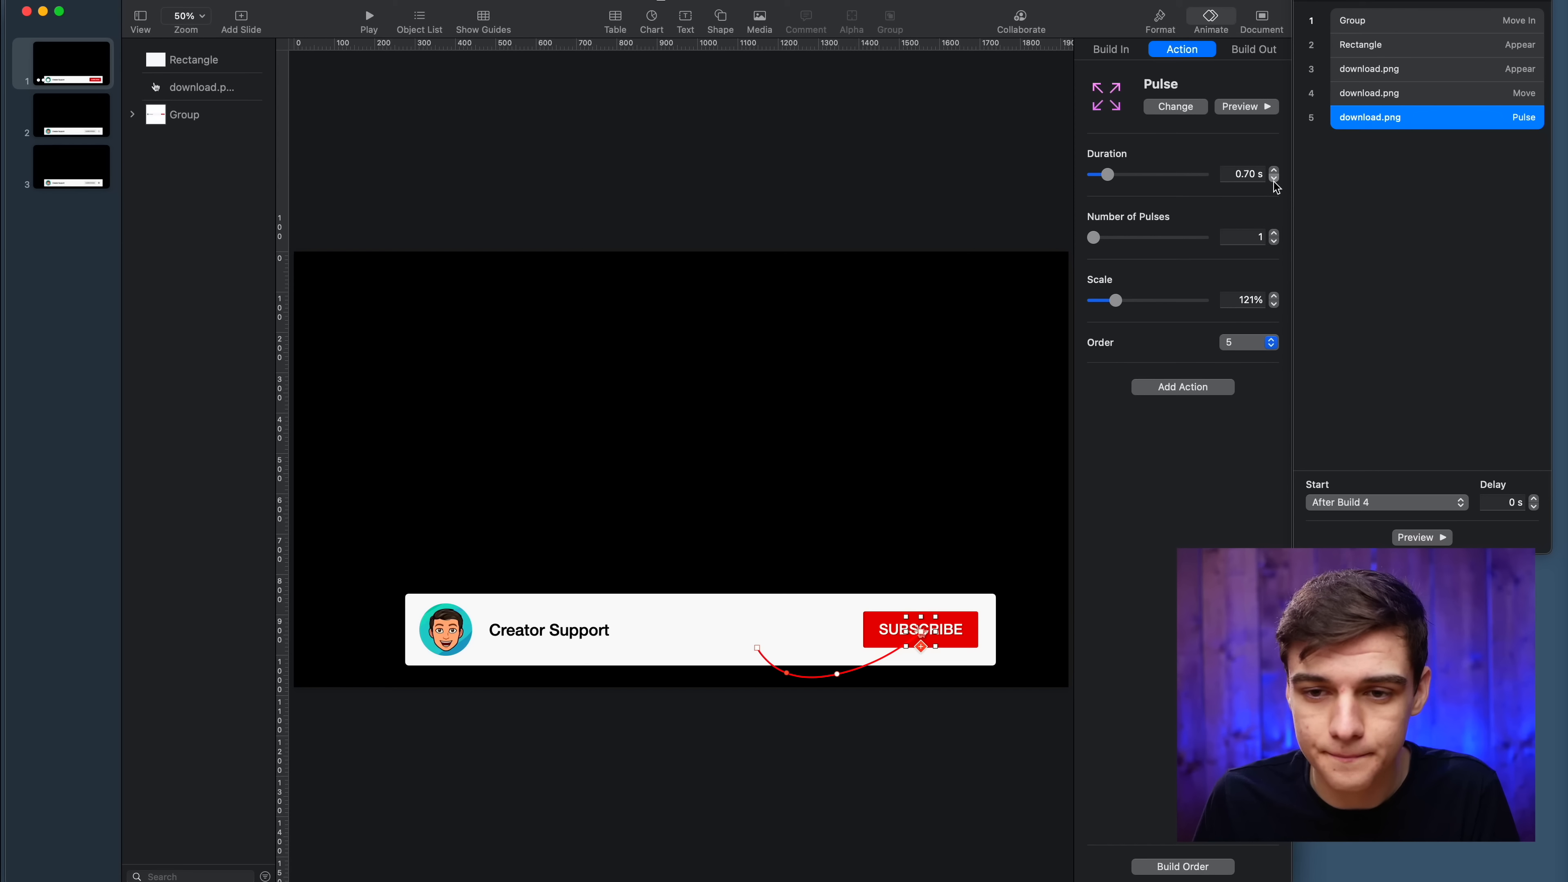
click(1274, 180)
click(1274, 181)
click(1274, 181)
click(1274, 180)
click(1274, 181)
click(1273, 180)
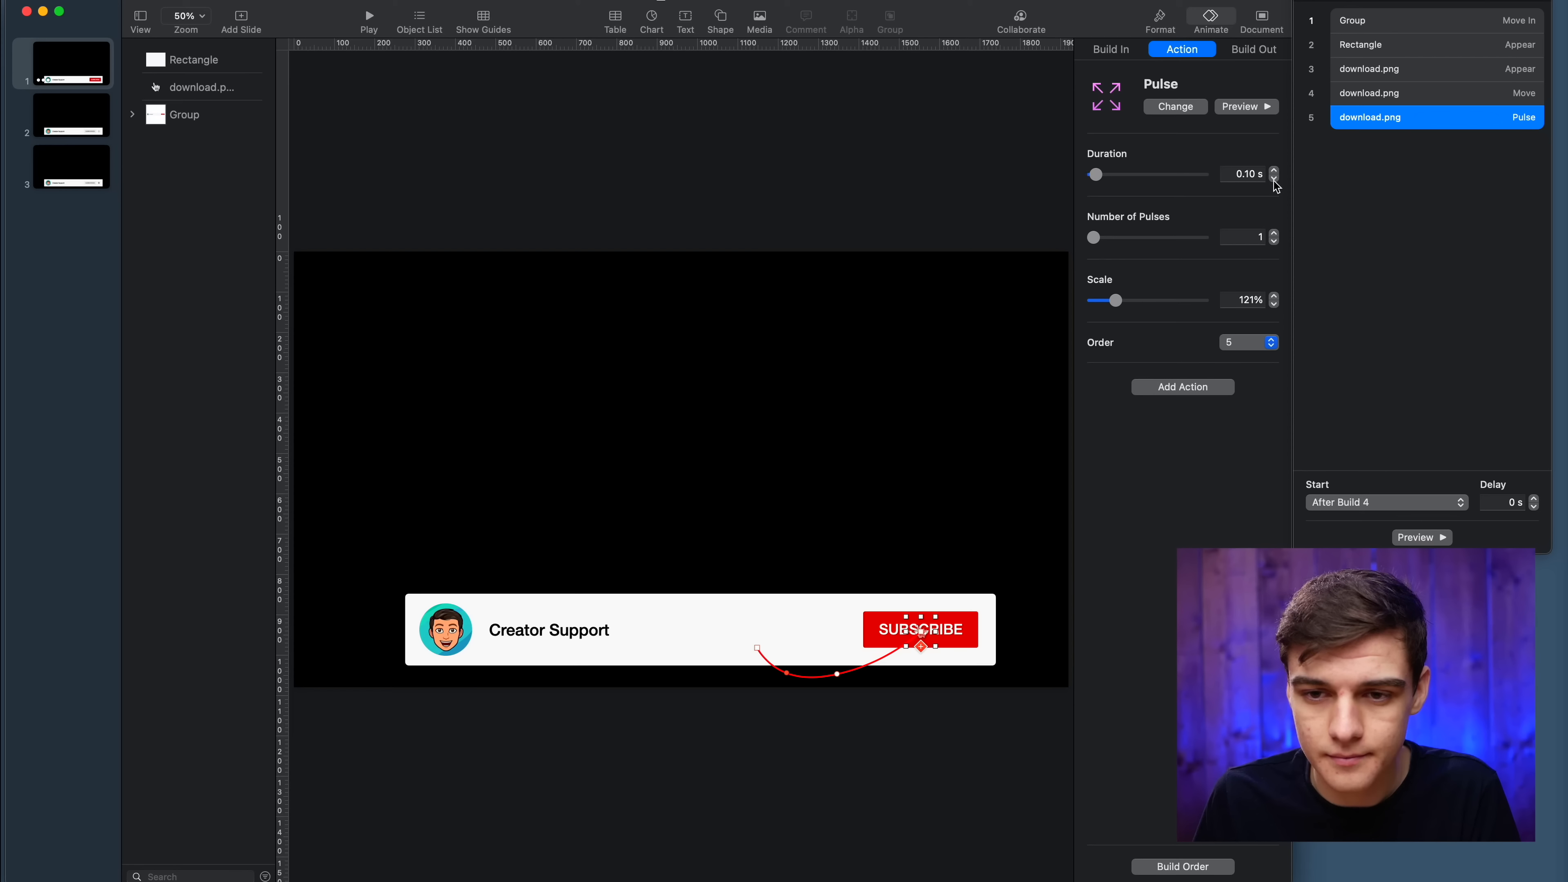
click(1433, 537)
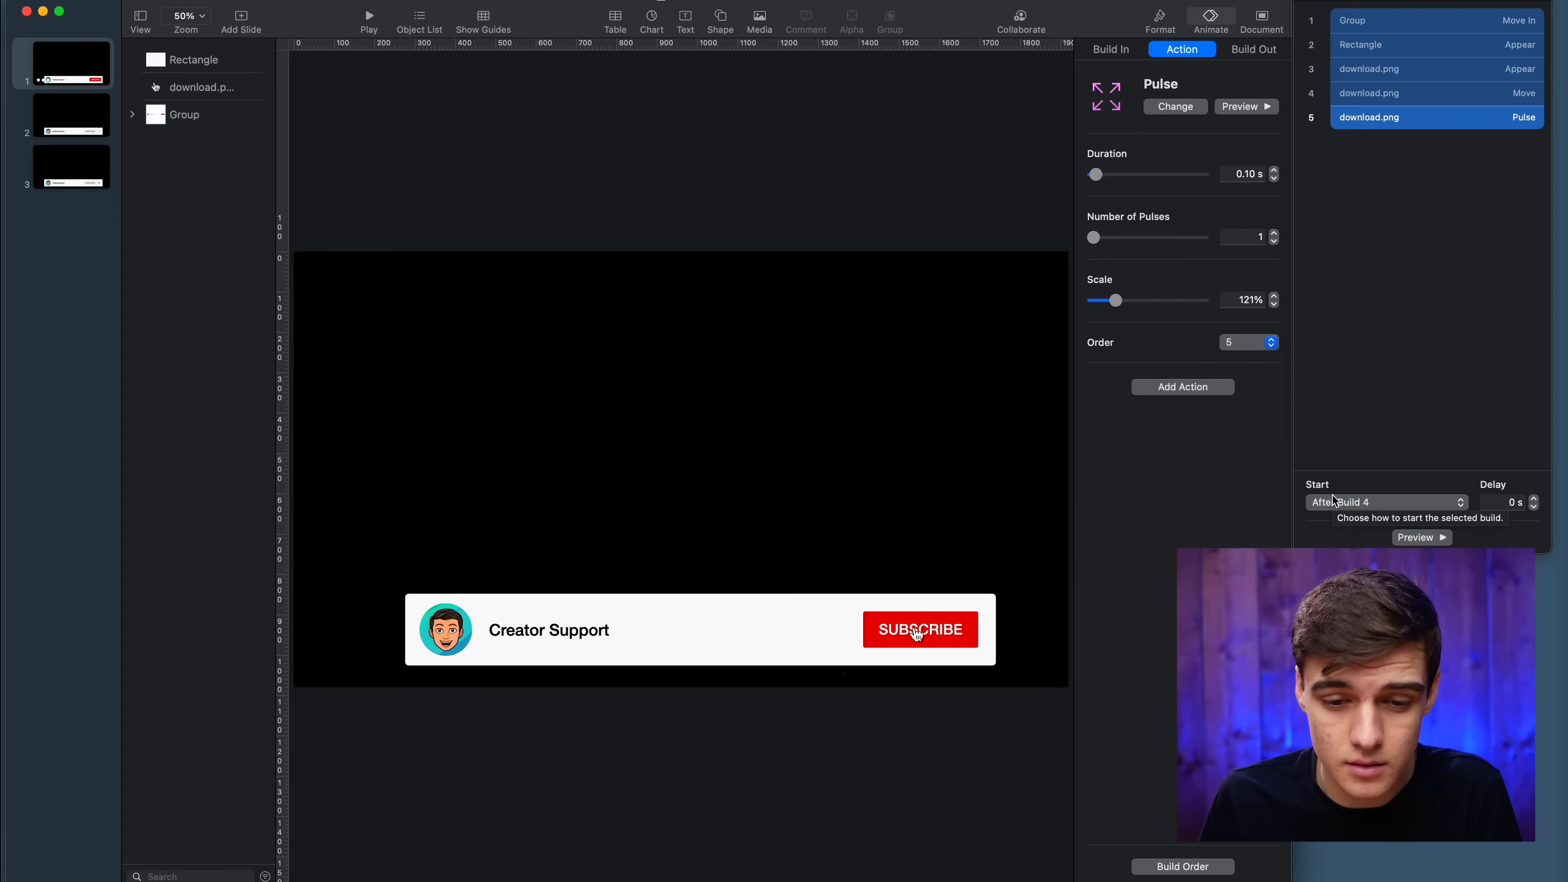
Try a 0.50 s duration for the hand's Pulse action and preview the builds.
click(1273, 171)
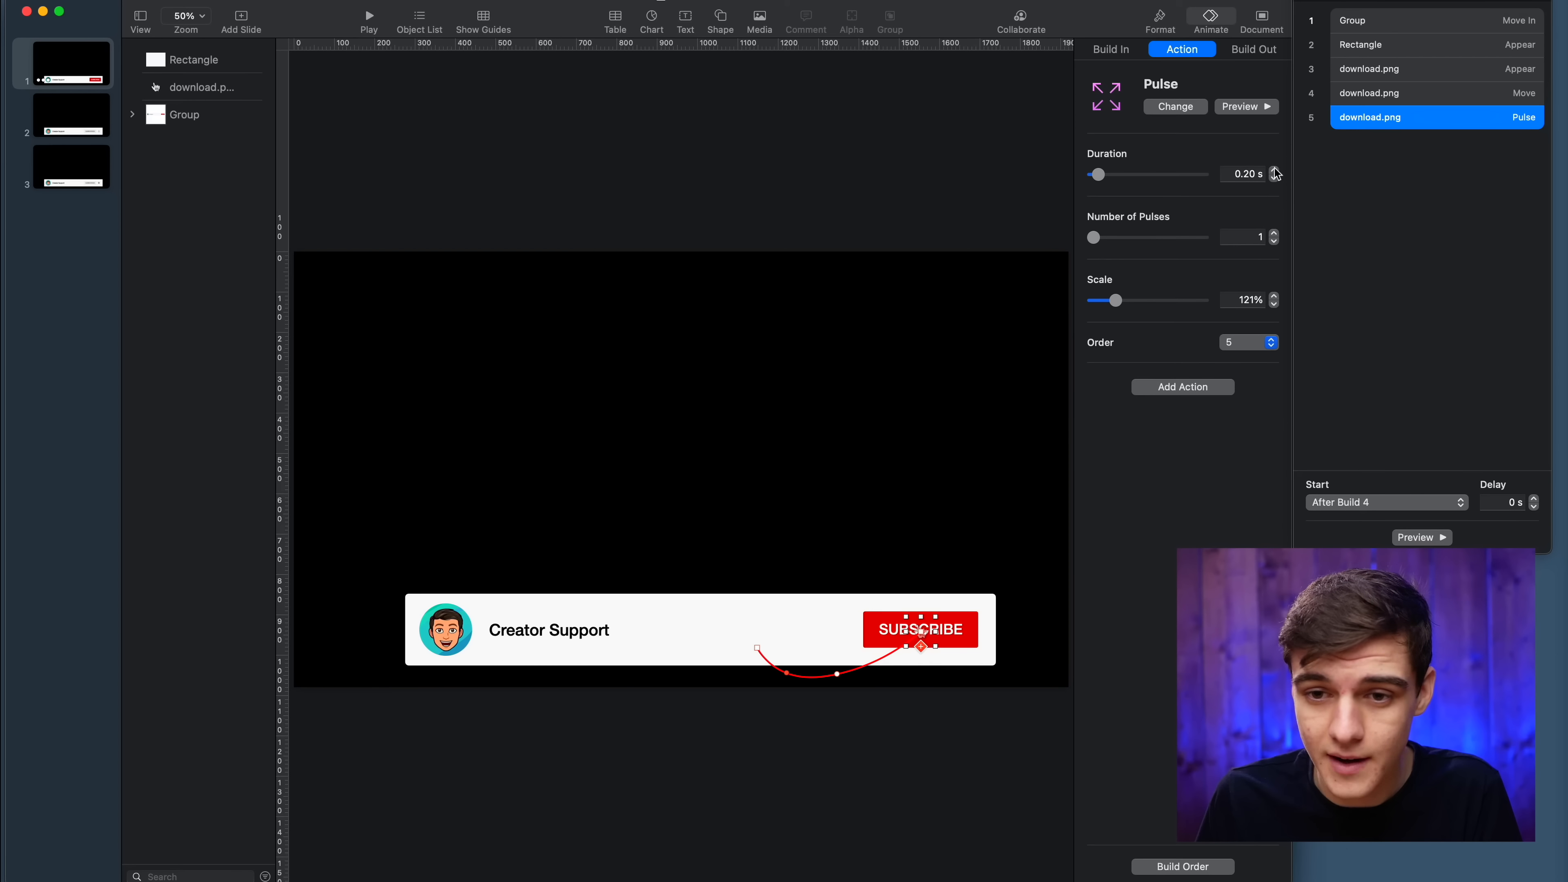
click(1273, 170)
click(1273, 170)
click(1274, 170)
click(1428, 535)
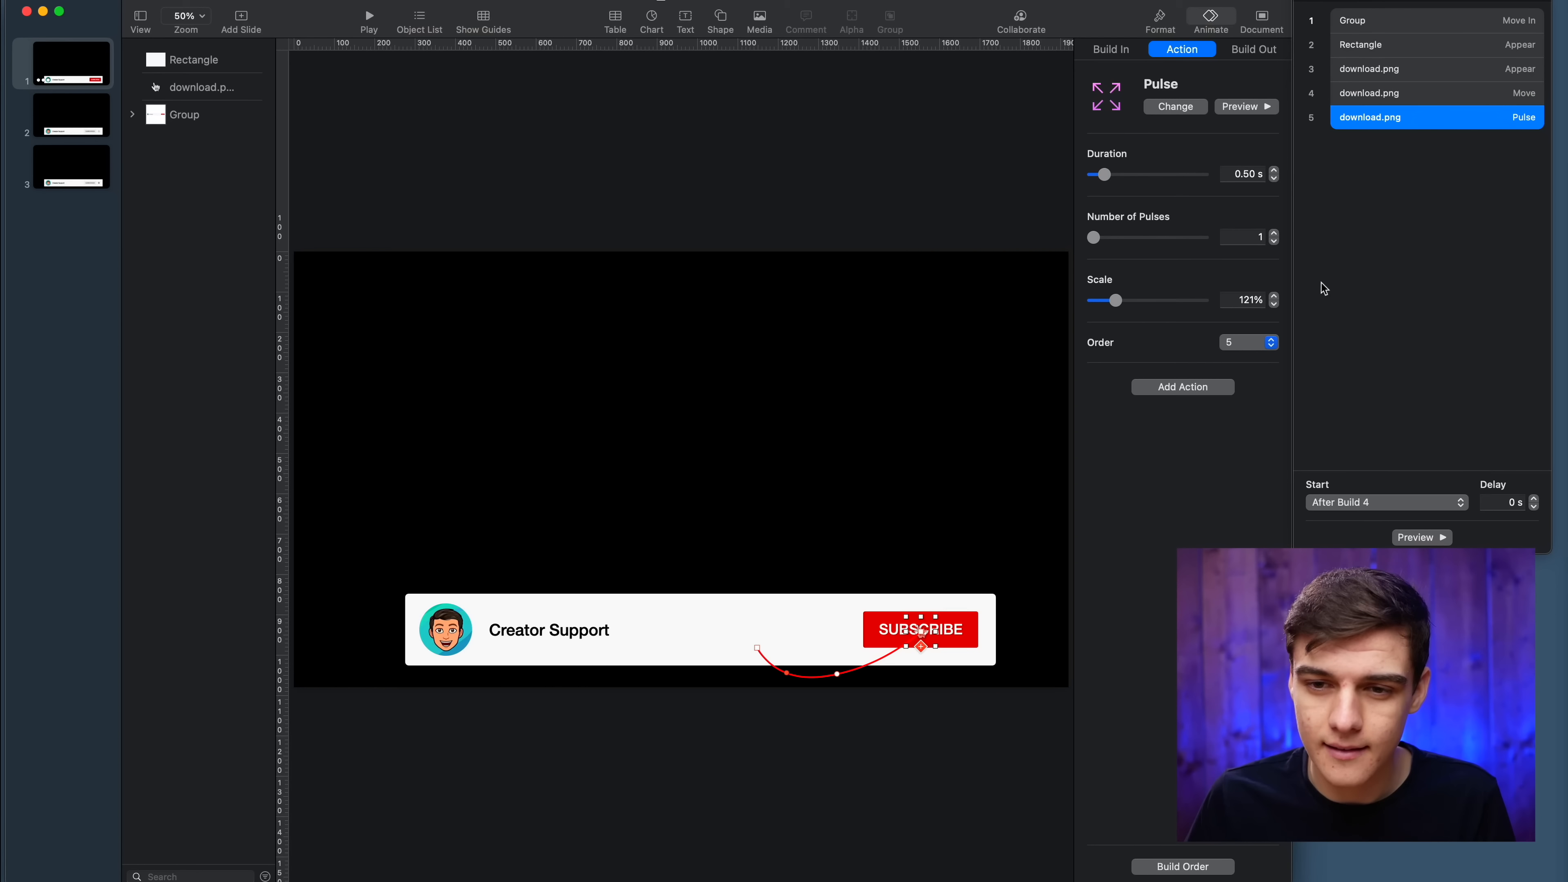
Set the hand's Pulse duration to 0.30 s, preview the builds, and deselect the hand.
click(1274, 180)
click(1274, 179)
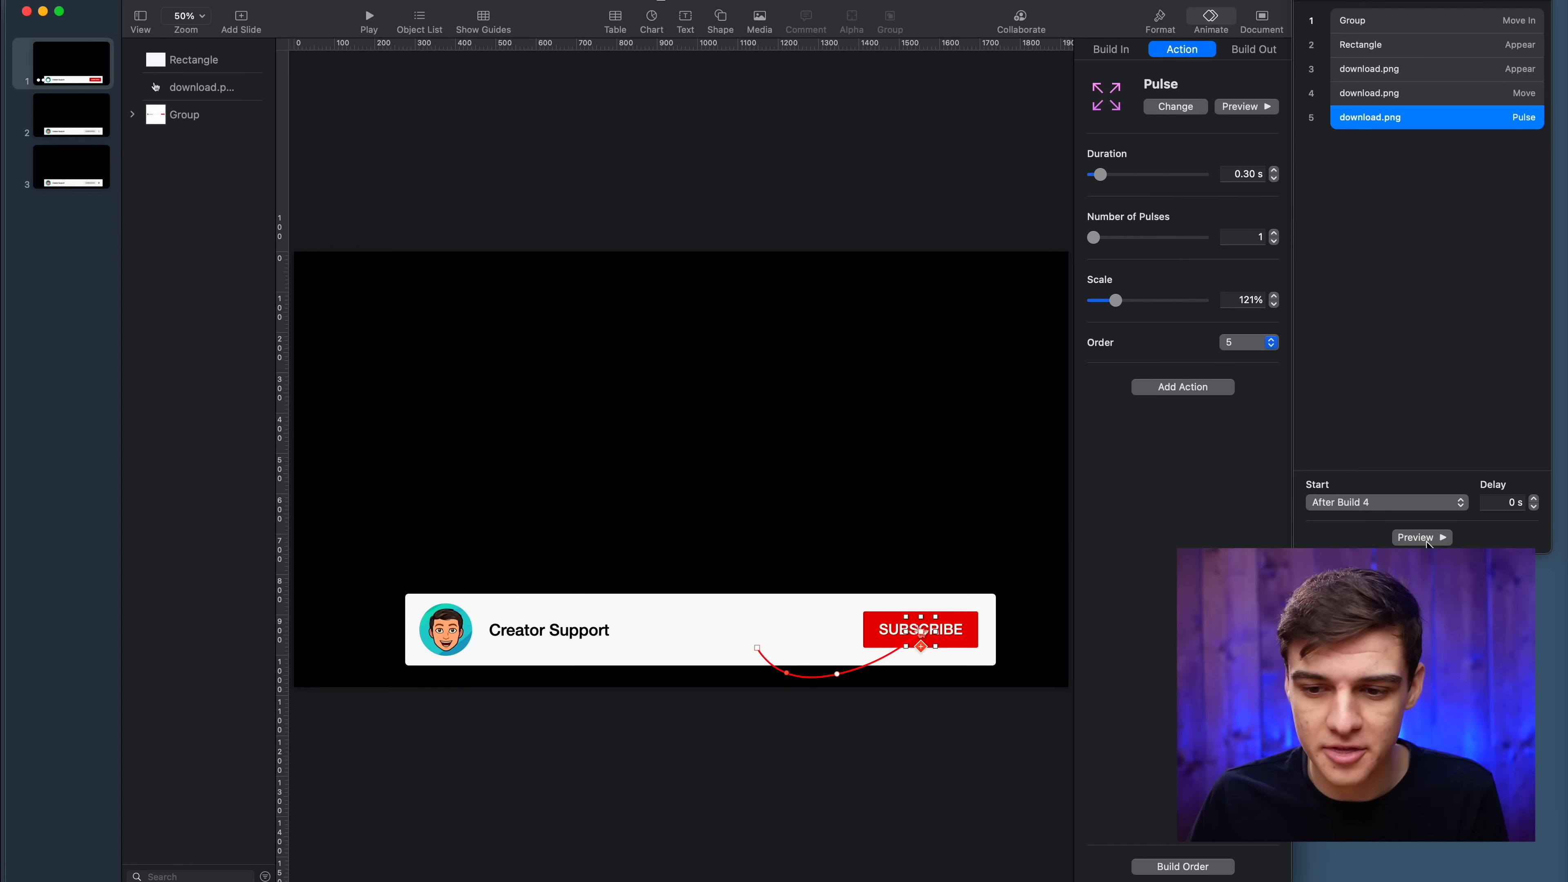
click(1425, 538)
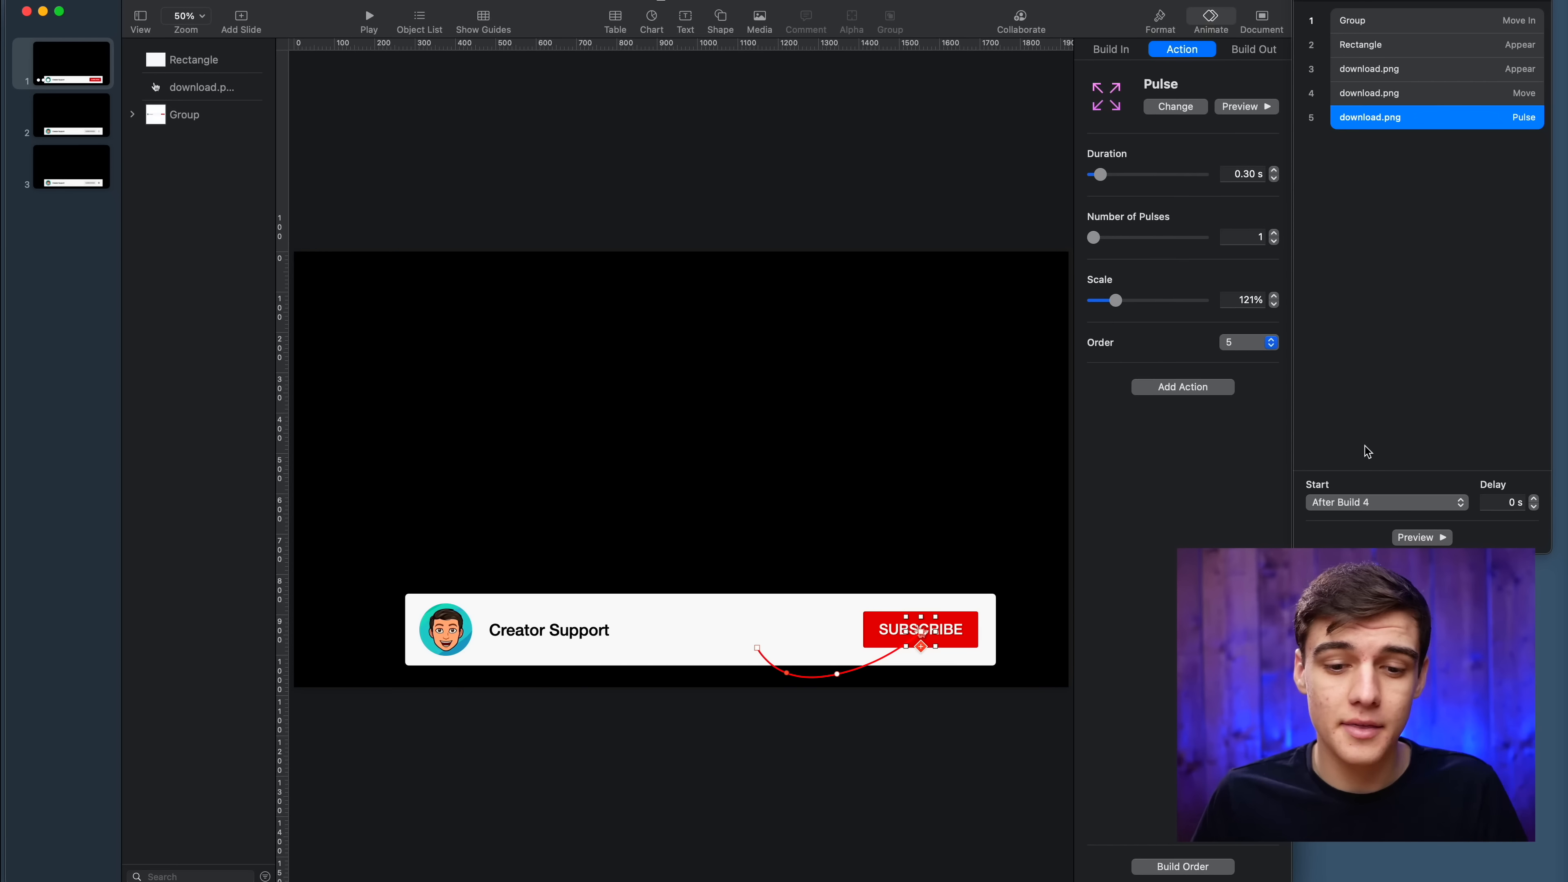
click(713, 181)
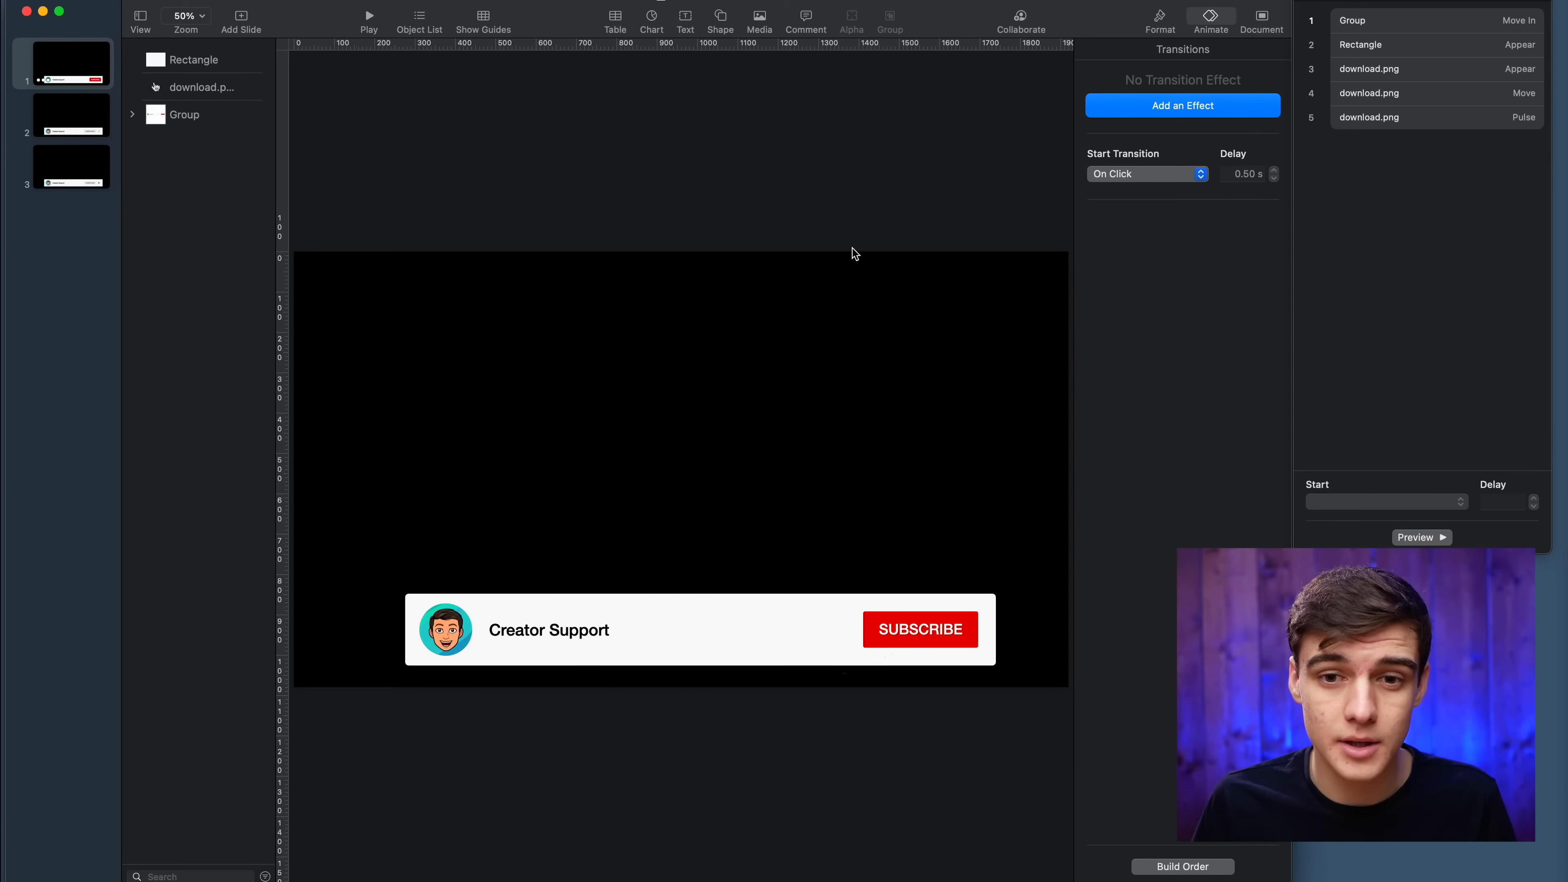
Duplicate the download.png hand, delete the copy's Appear, Move and Pulse builds, and select the original hand's Pulse build.
click(206, 87)
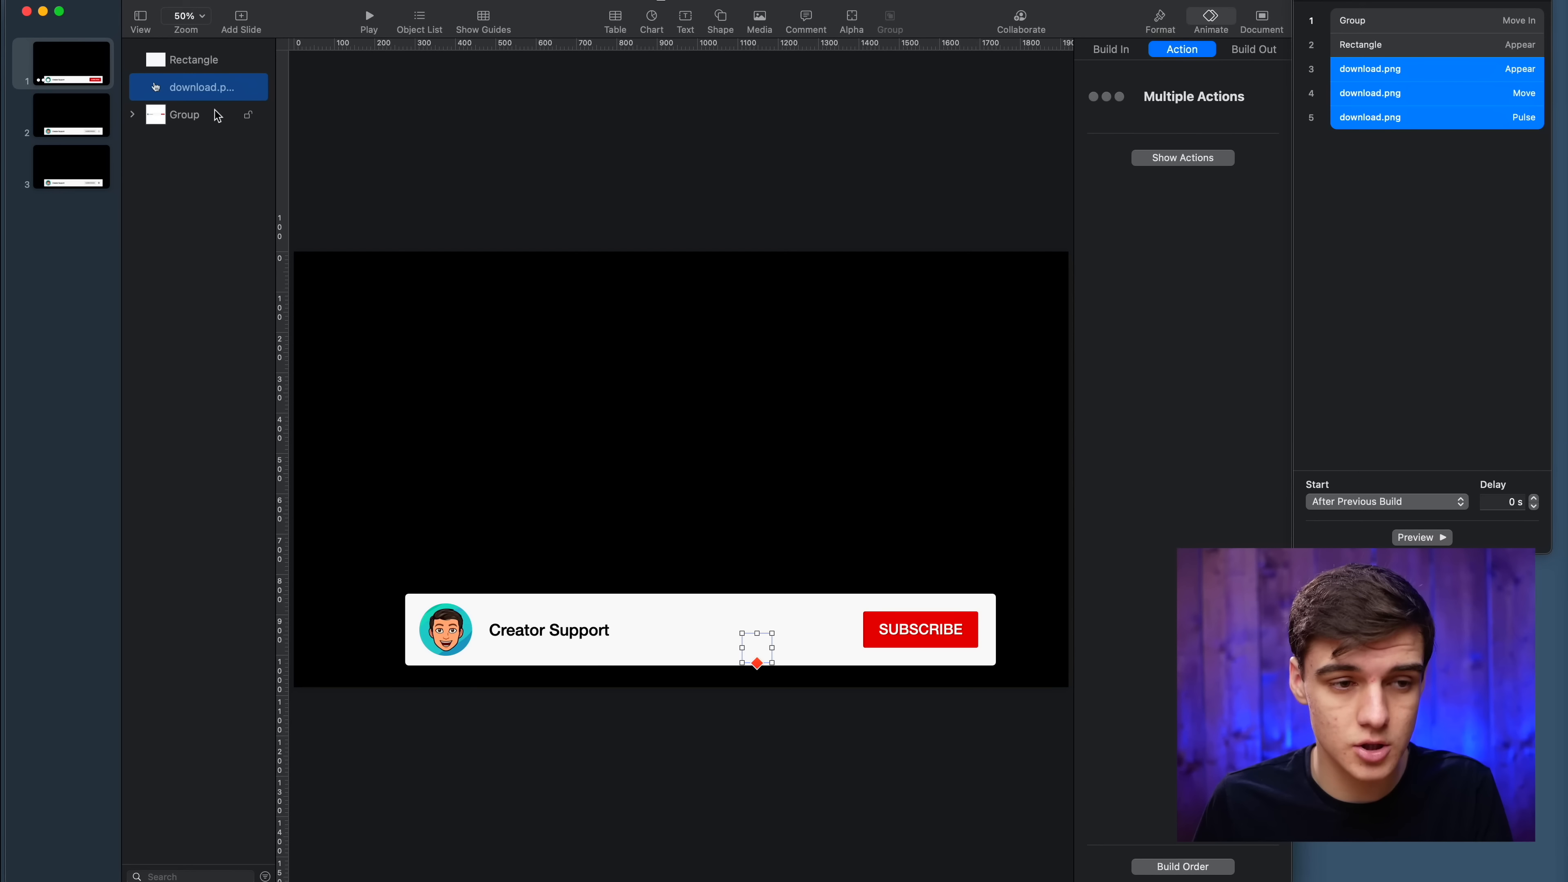
key(super+d)
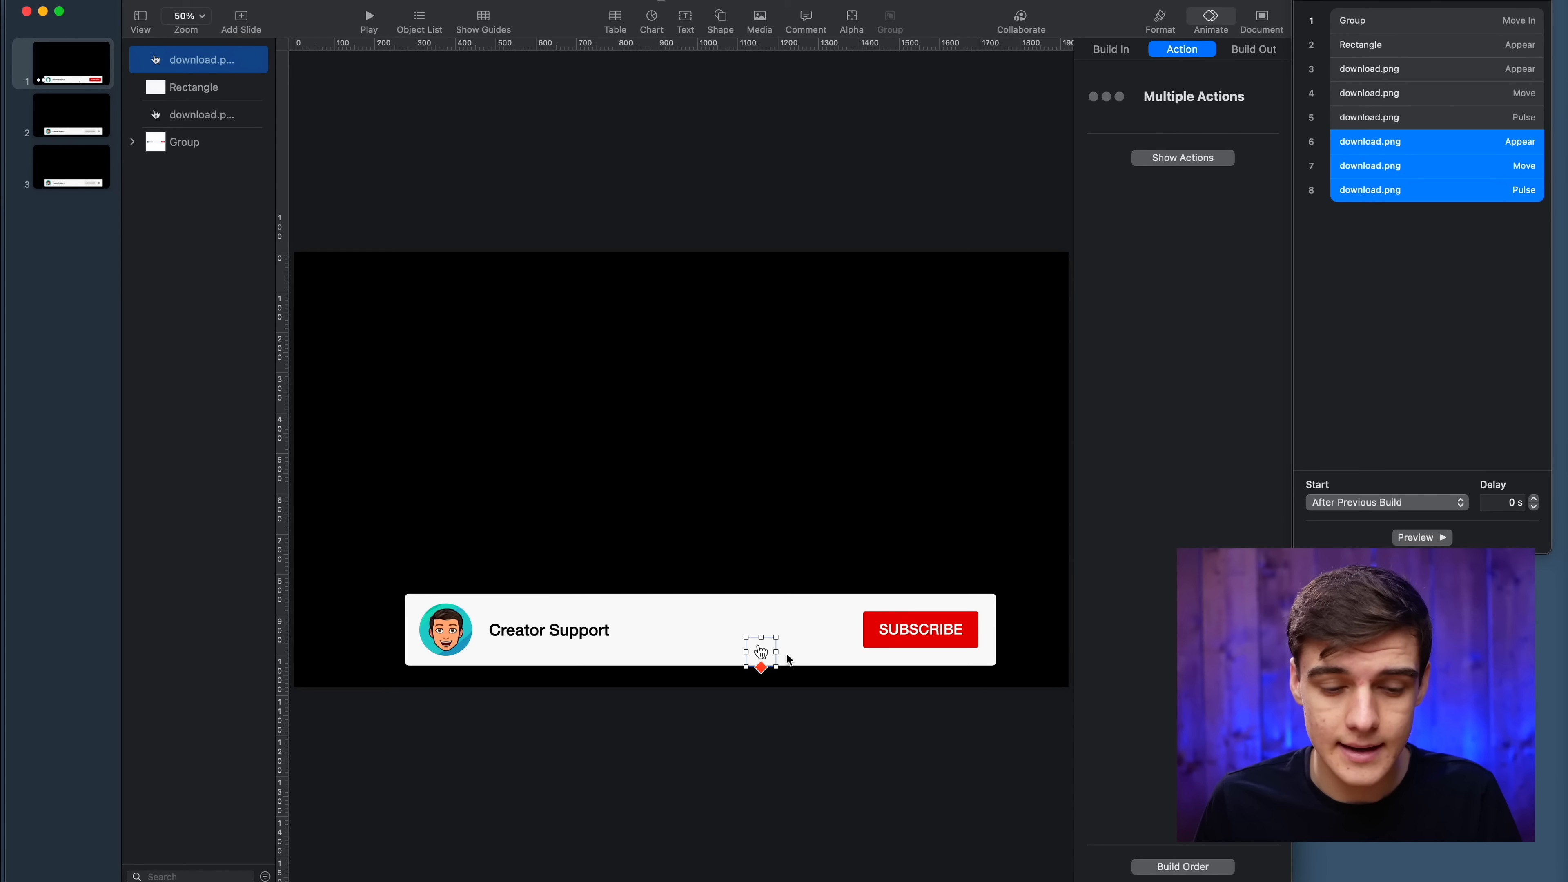
drag(1439, 191, 1435, 146)
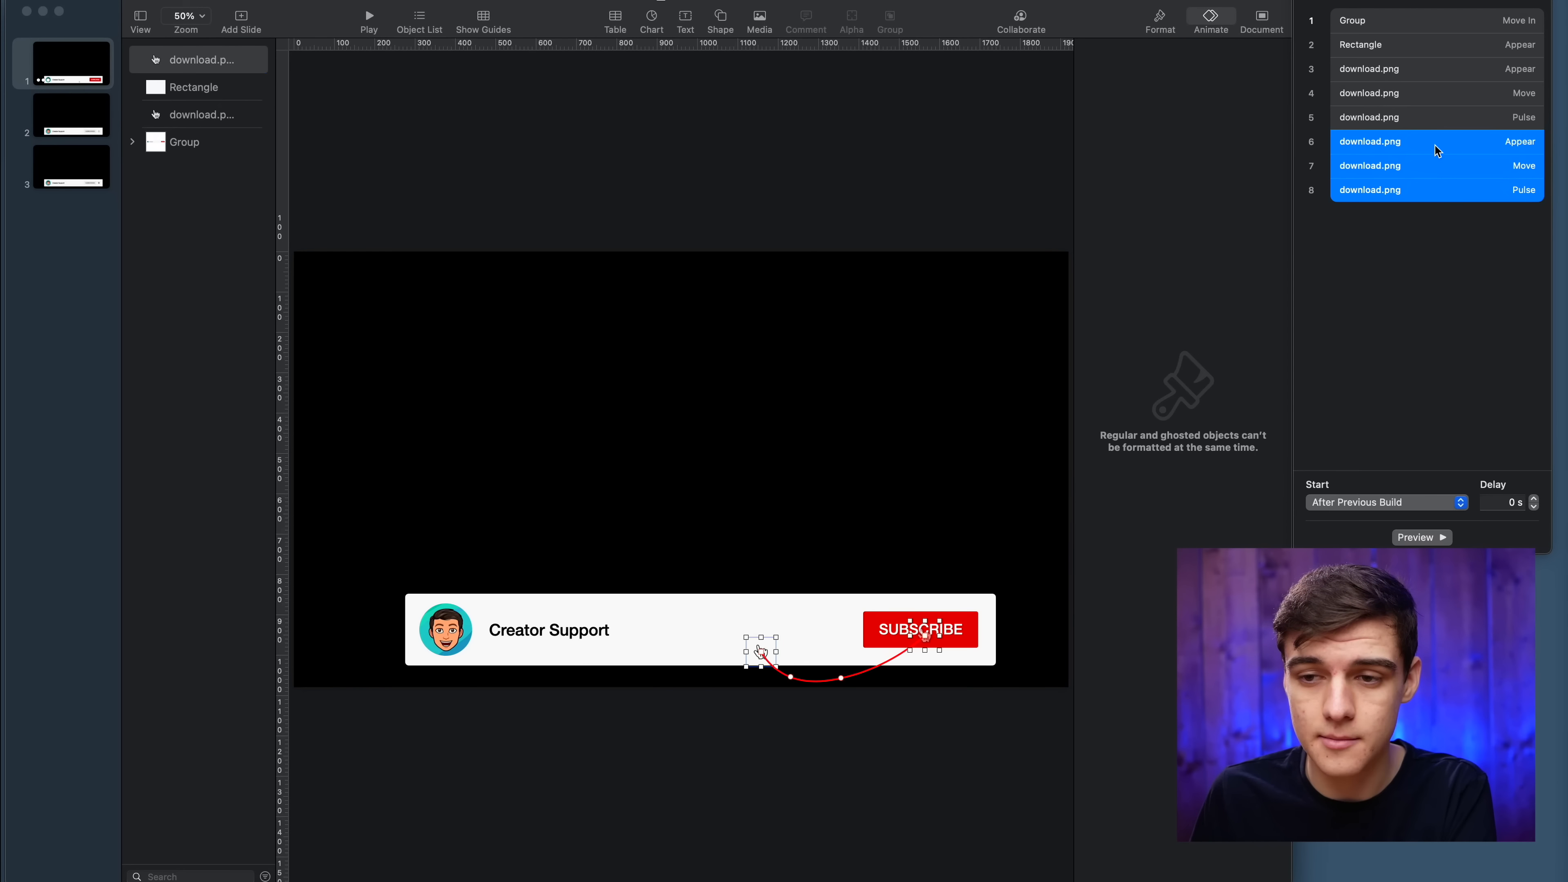
key(BackSpace)
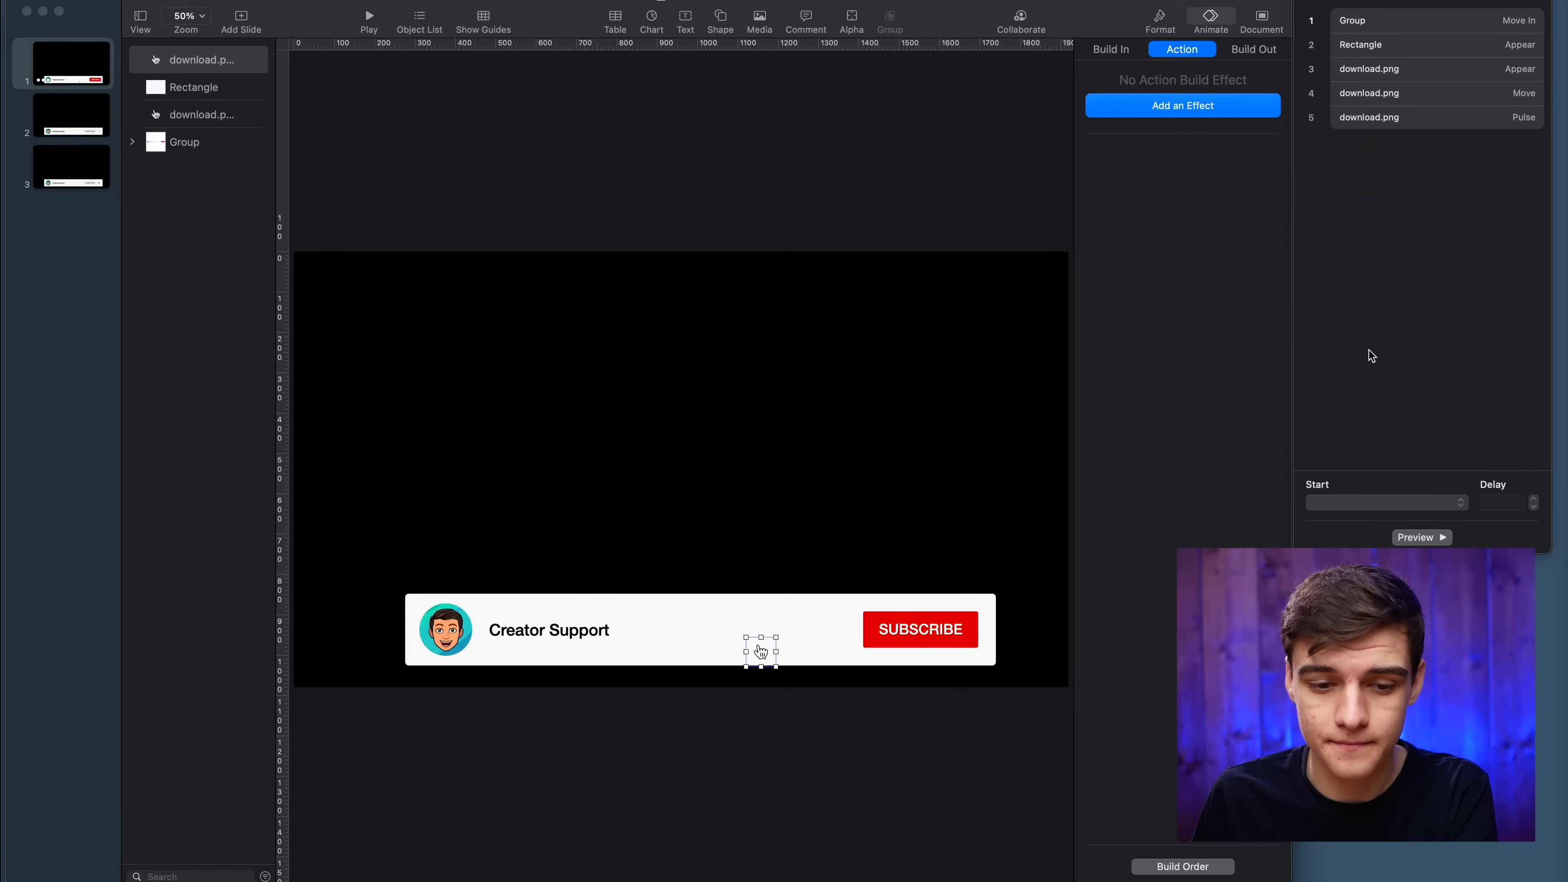
click(1432, 121)
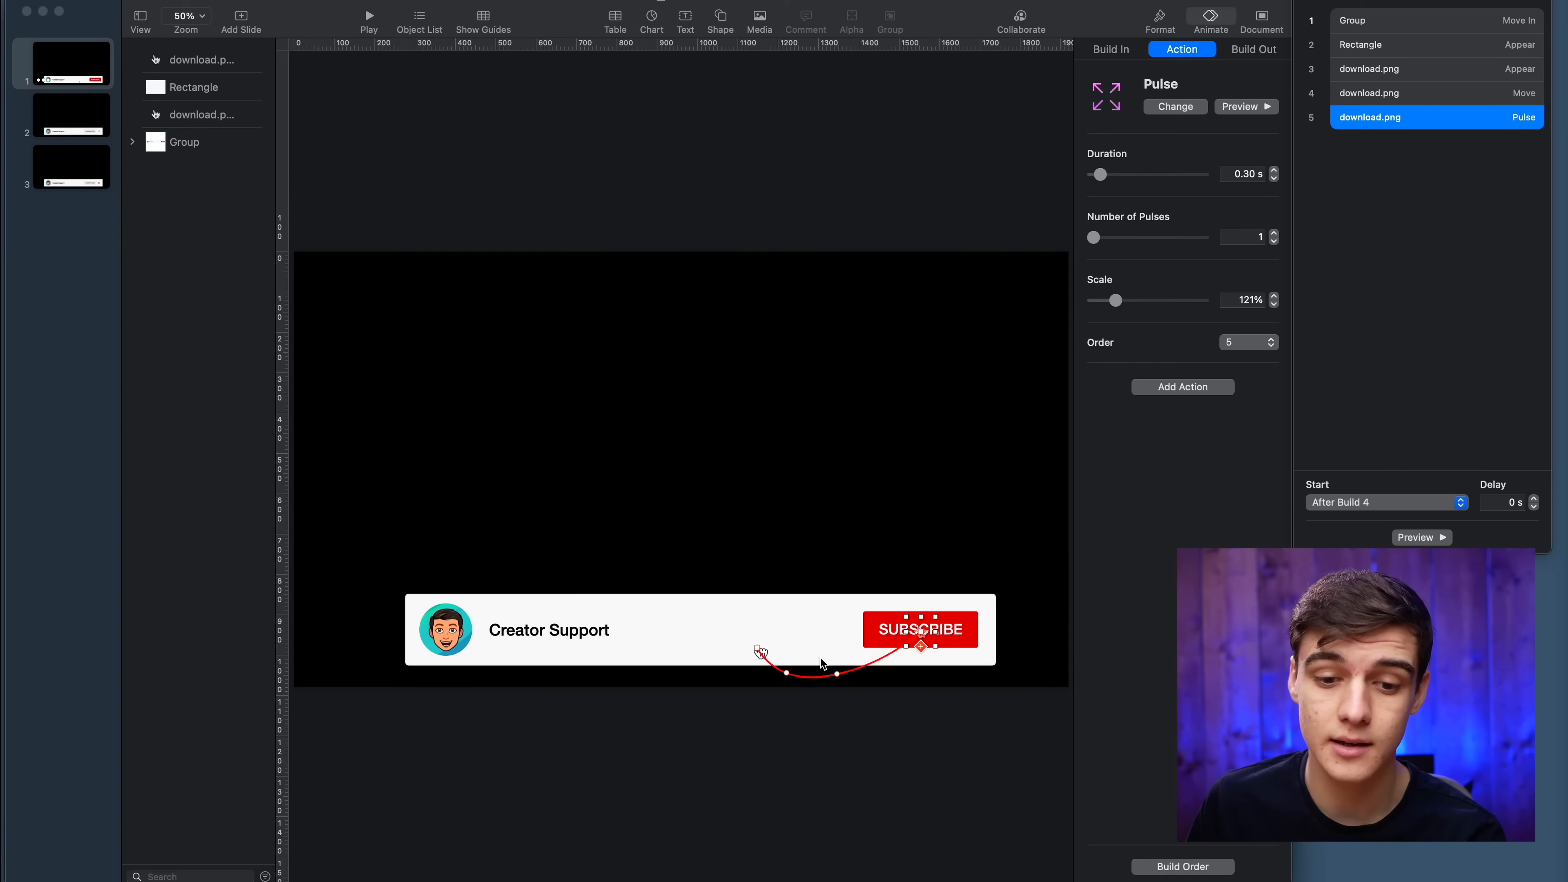
Place the duplicate hand on the SUBSCRIBE button where the original hand's Move path ends, and preview the builds.
click(909, 694)
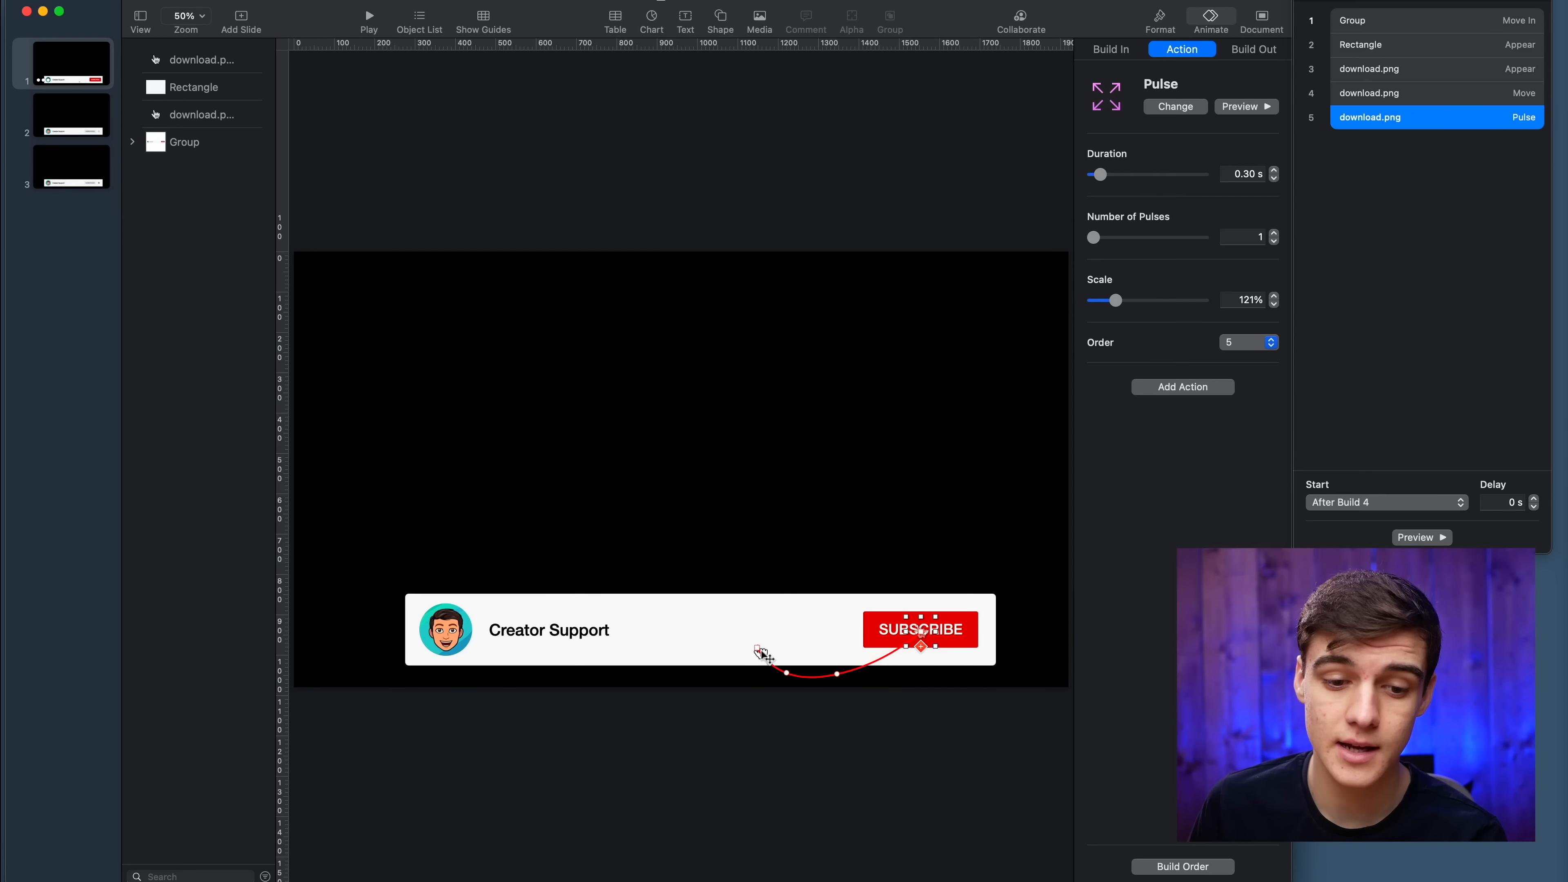
click(1004, 494)
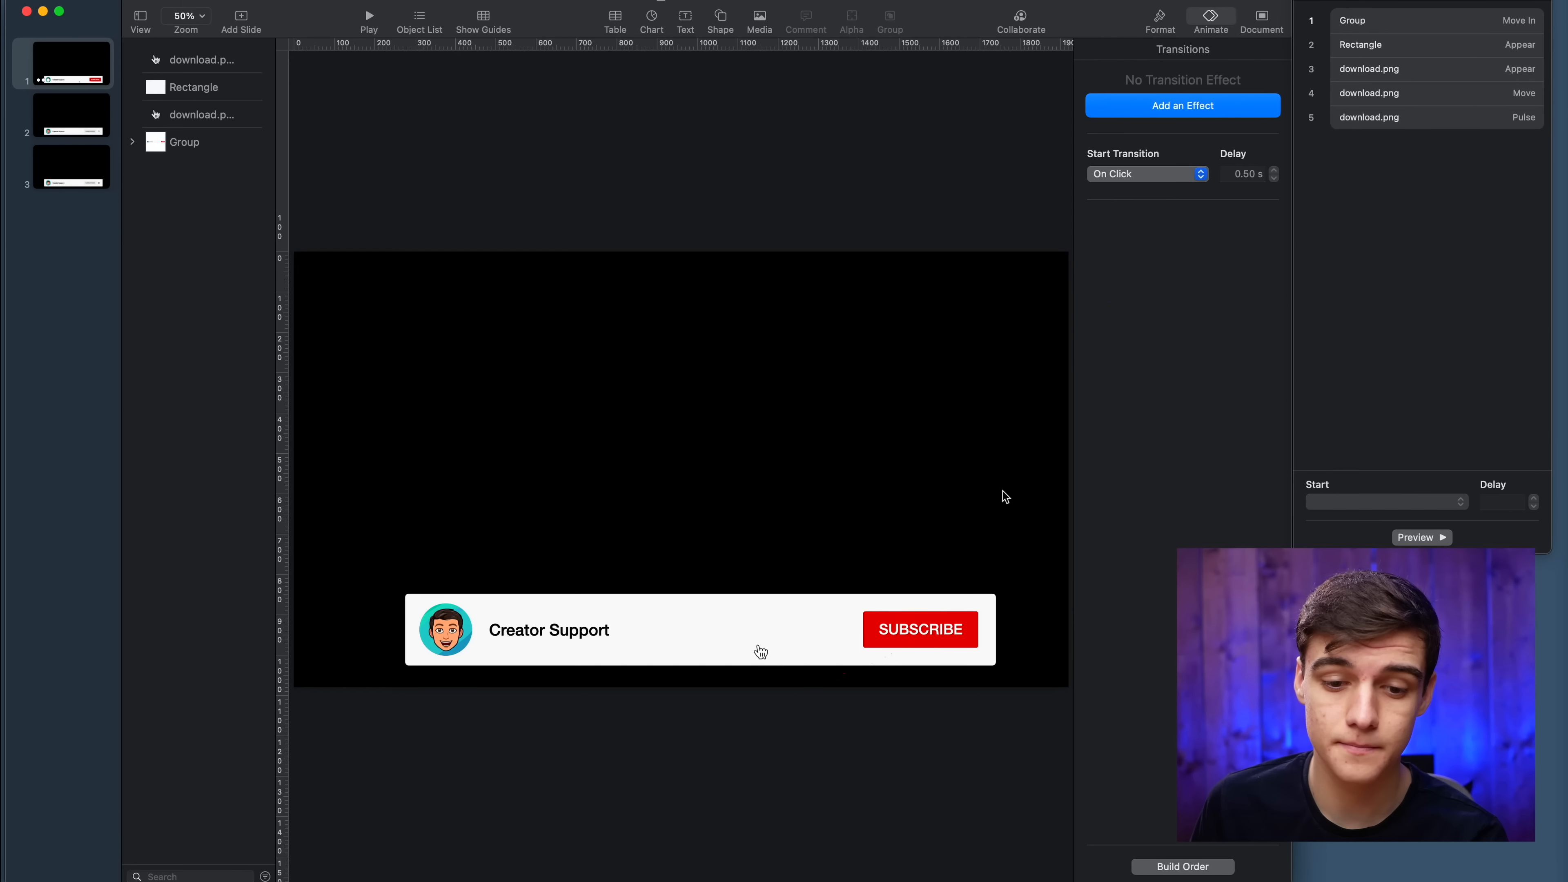
drag(758, 653, 914, 635)
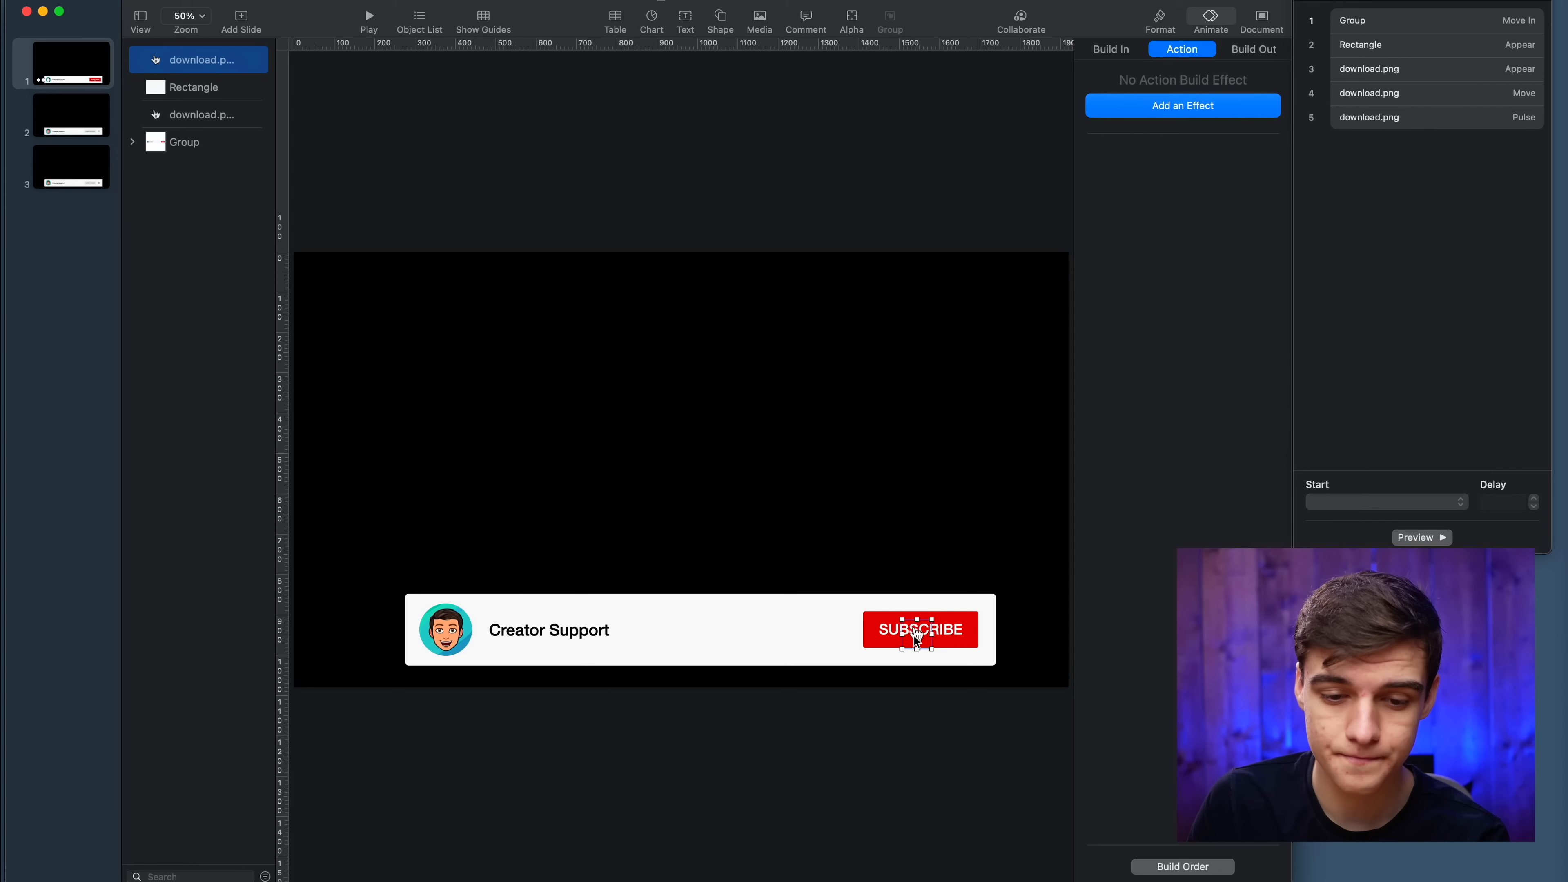
drag(913, 634, 915, 633)
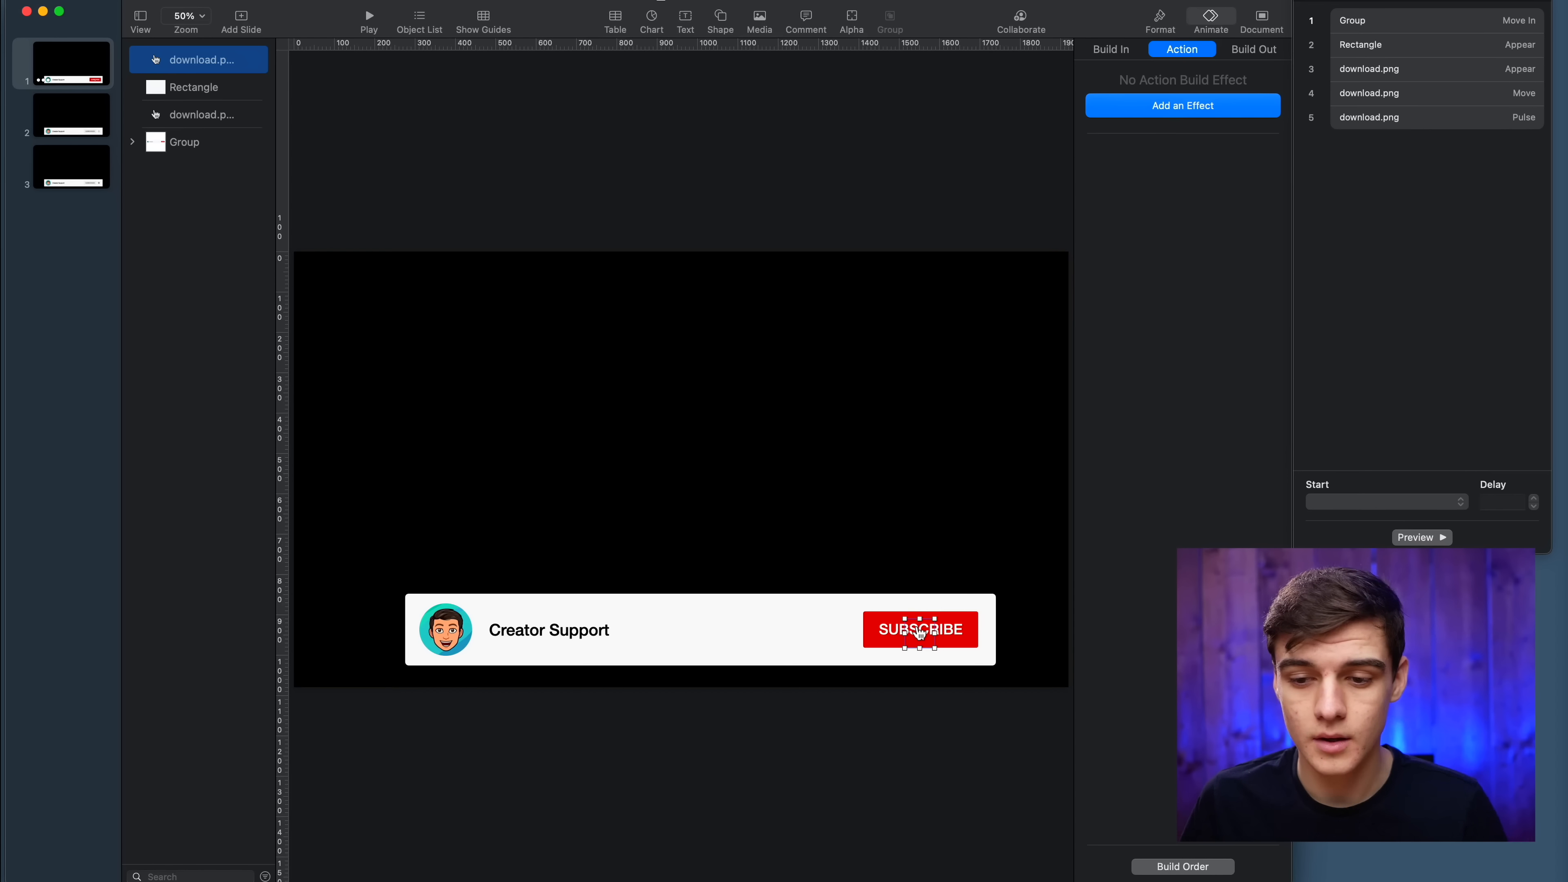
click(1413, 537)
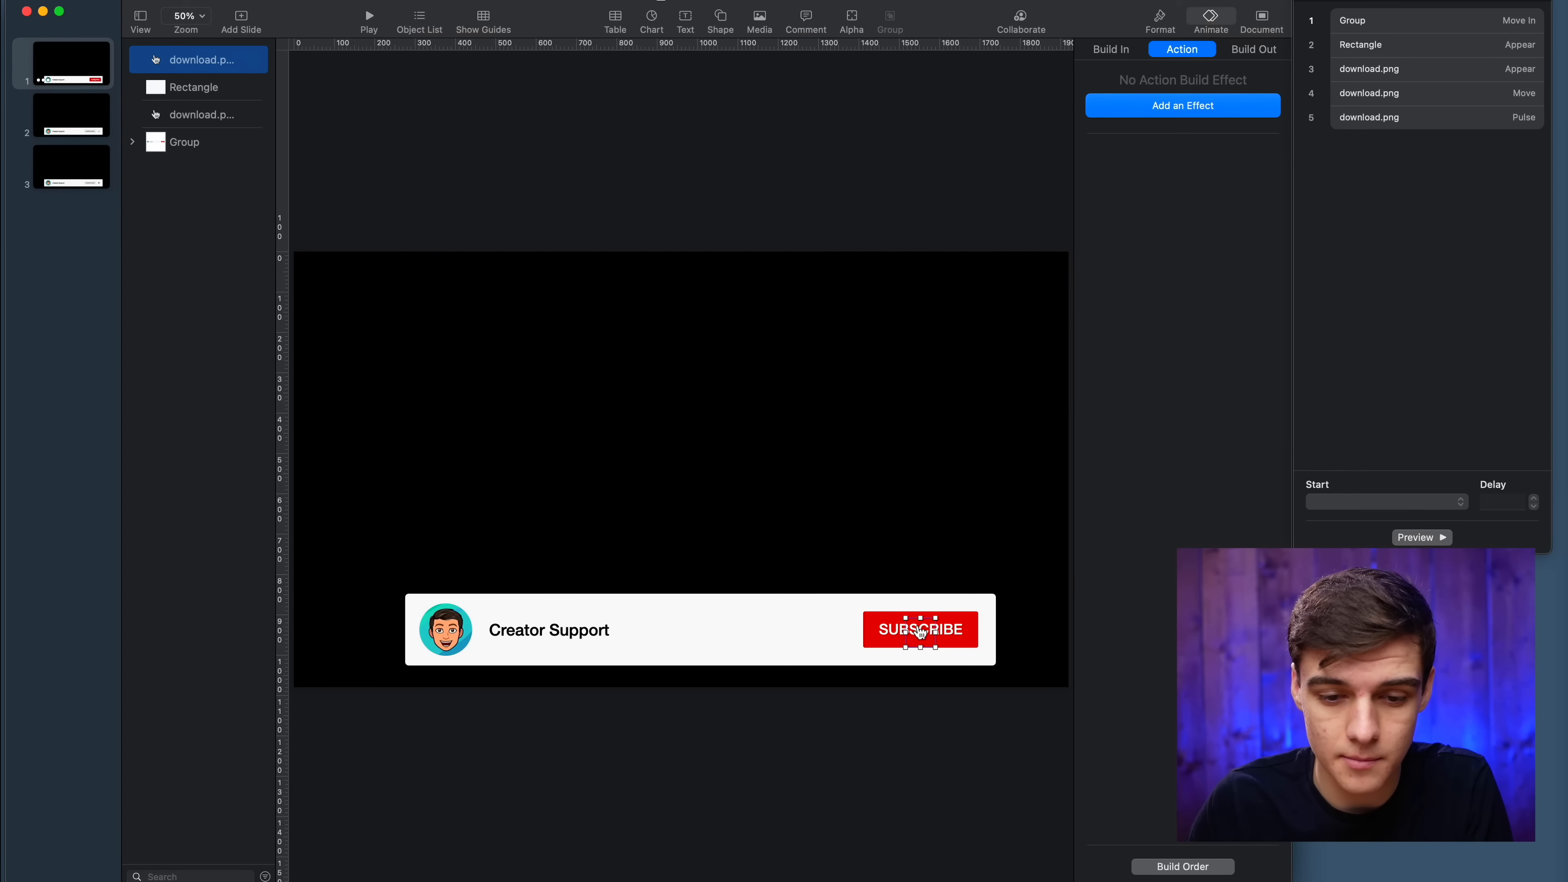
Select the original hand's Move build and check its end point against the duplicate hand on the SUBSCRIBE button.
click(1419, 96)
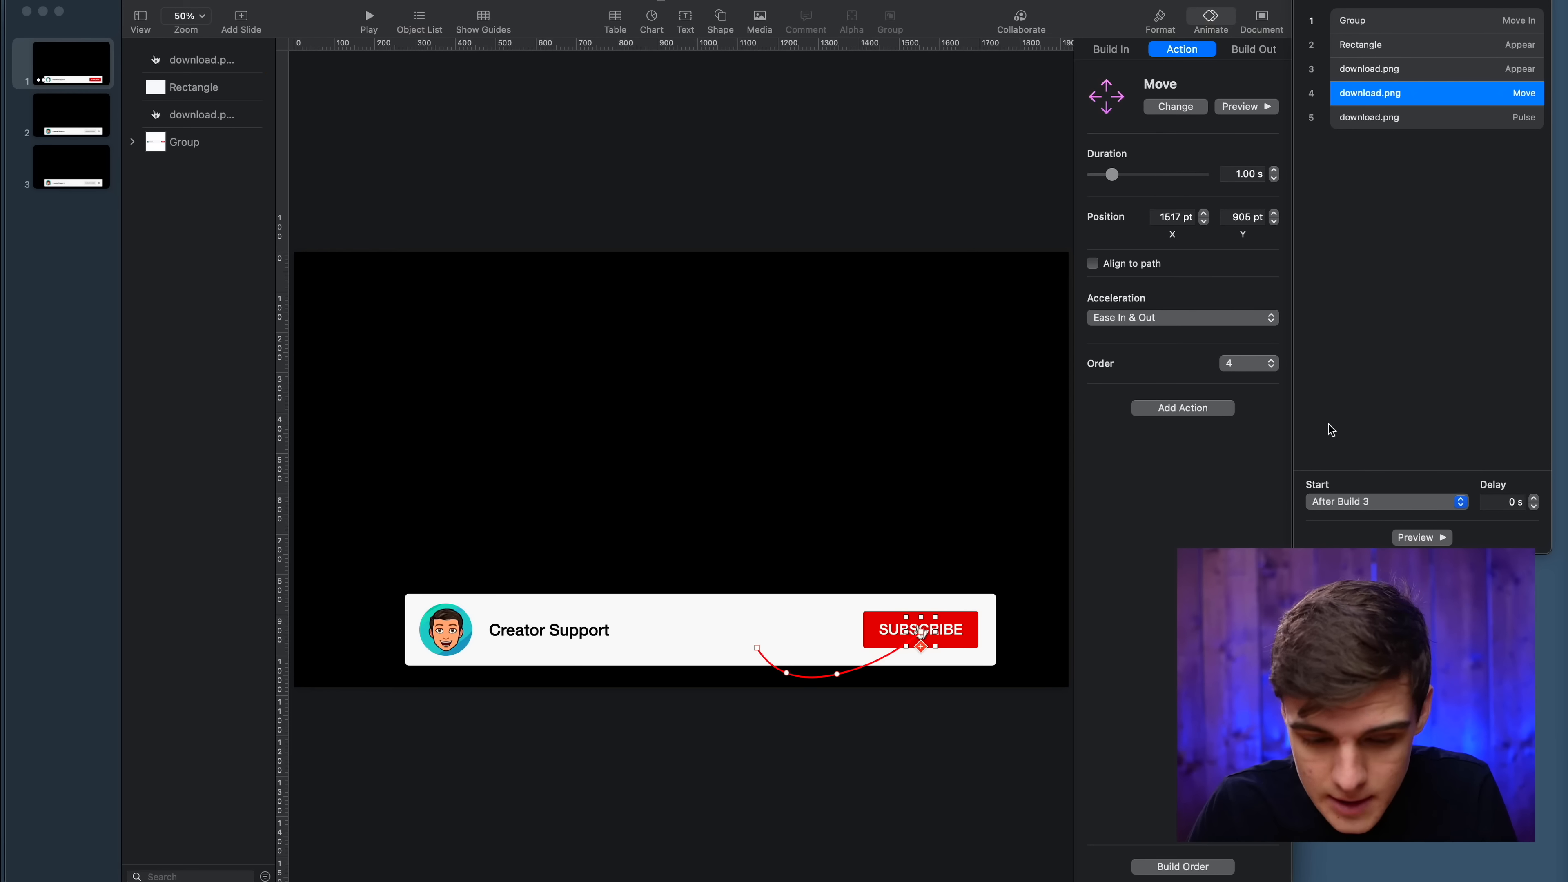
scroll(882, 696, up, 5)
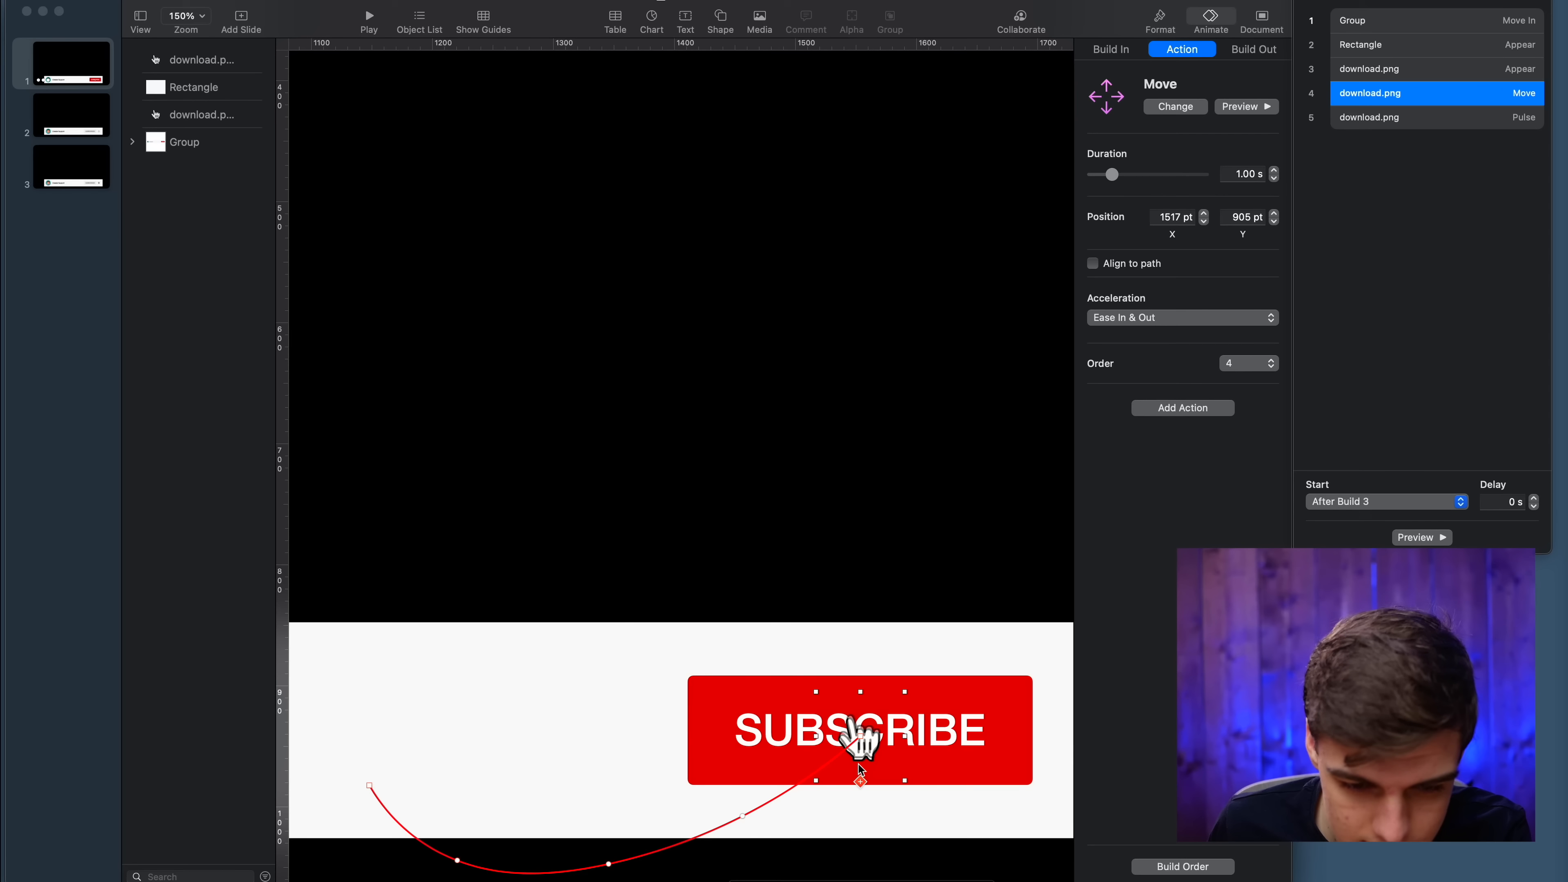